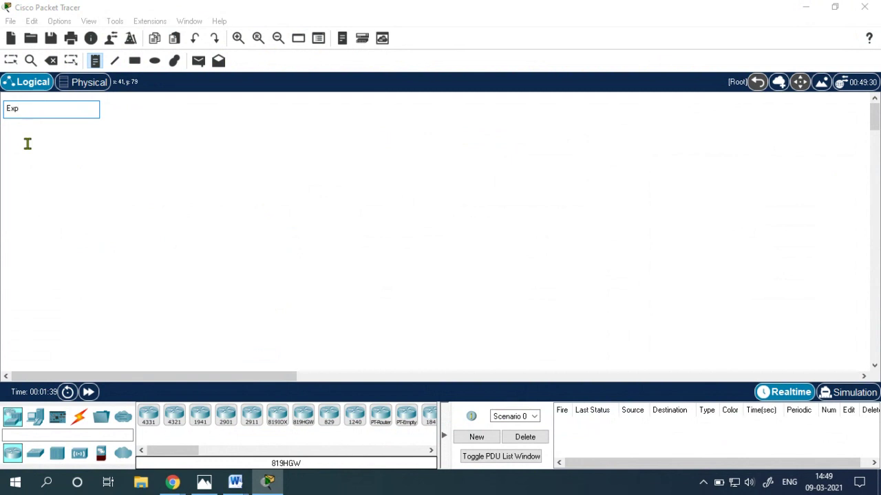
- Complete the workspace note so it reads "Exp-4: Implementing Dynamic Routing using RIP"
text(-4: Implementing S)
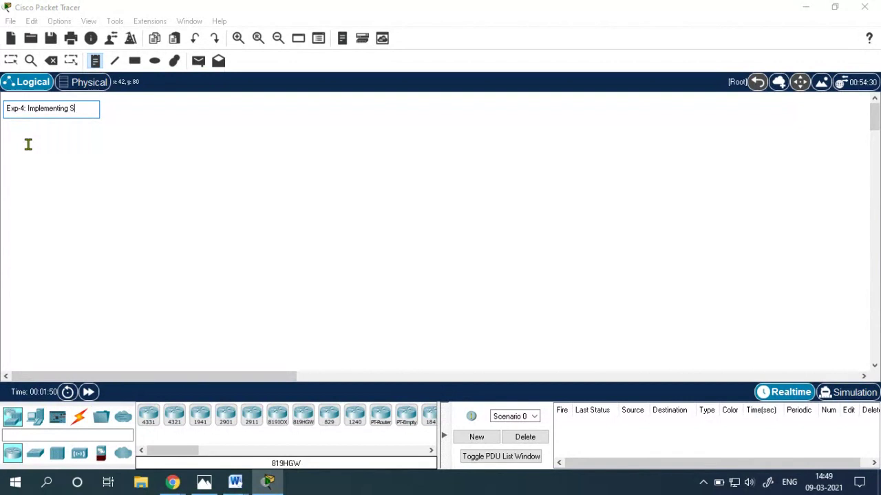
key(BackSpace)
text(Dynamic )
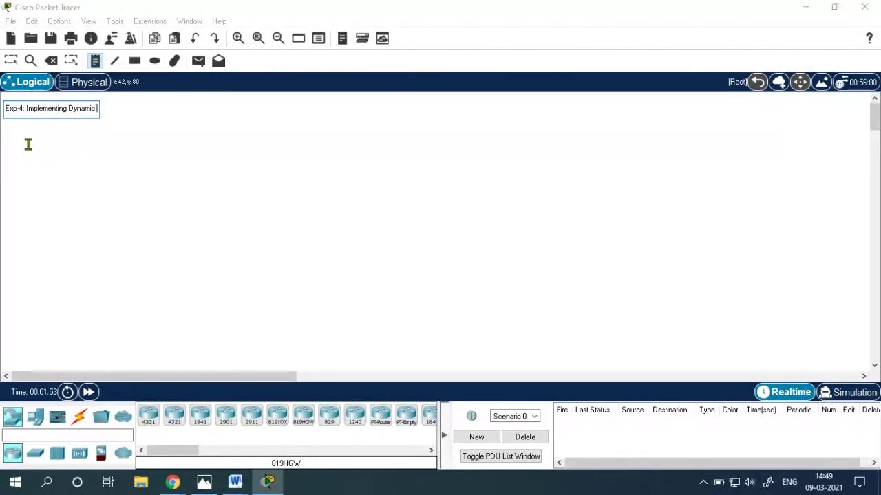
text(Rou)
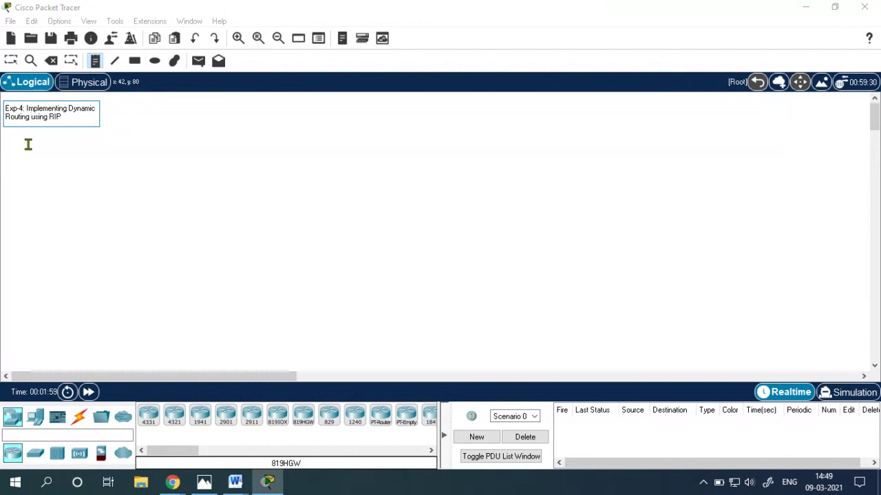
text(ting using RIP)
key(Return)
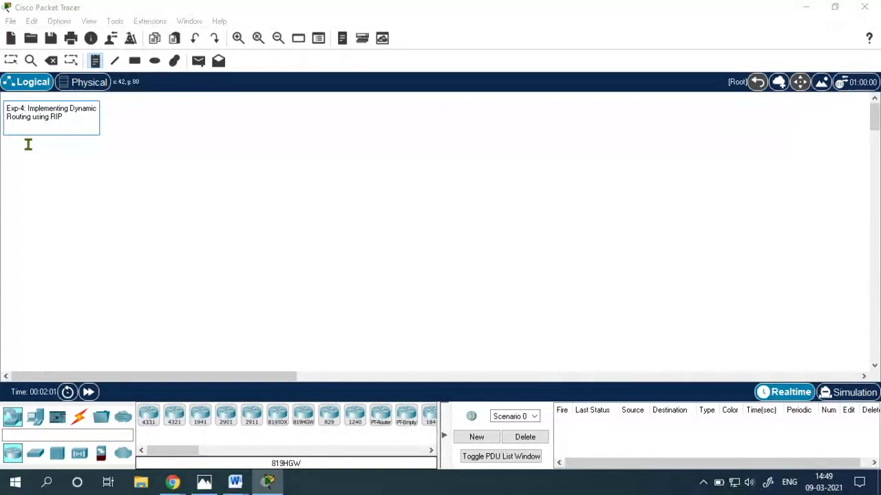
- Move the experiment title note closer to the upper-left corner of the logical workspace
click(11, 61)
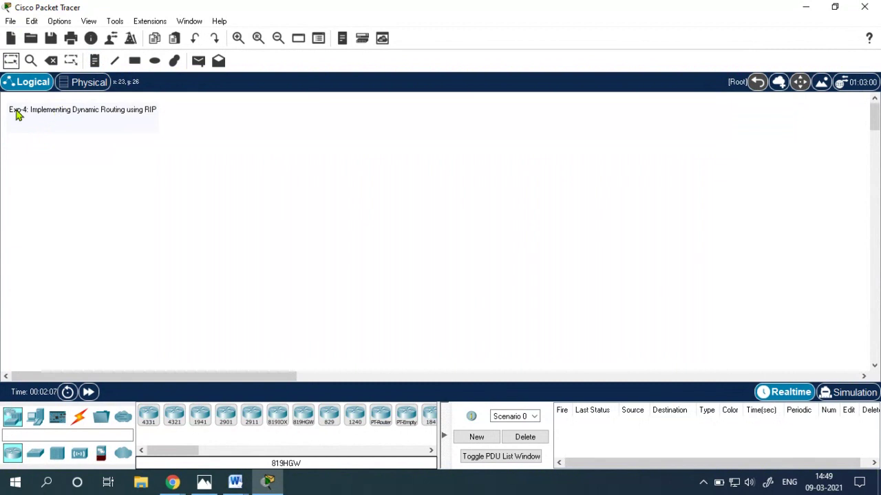
click(17, 115)
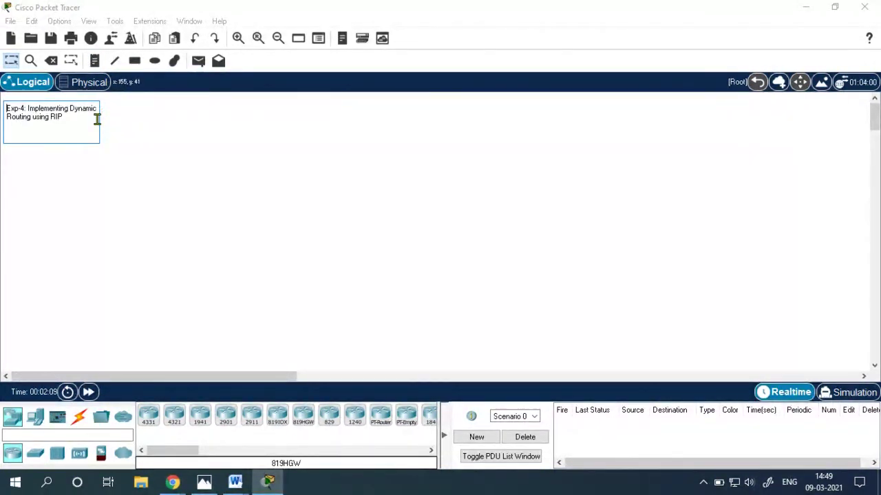
click(29, 184)
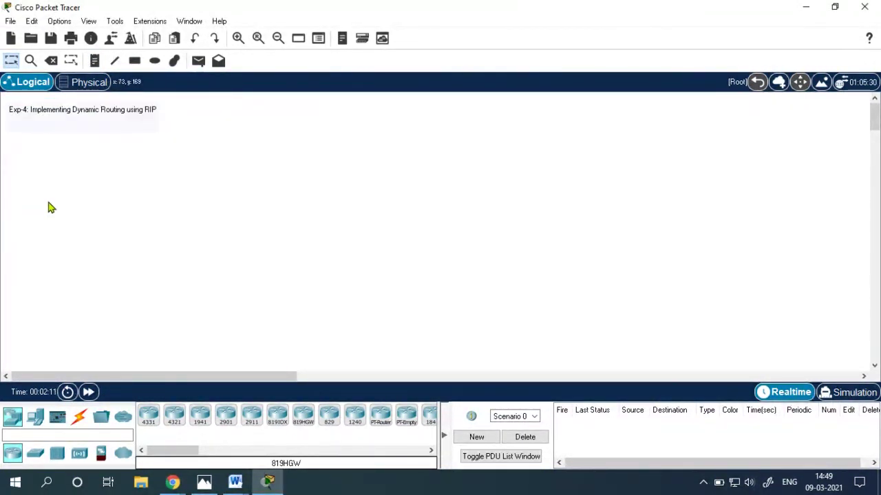
drag(10, 114, 2, 104)
click(26, 171)
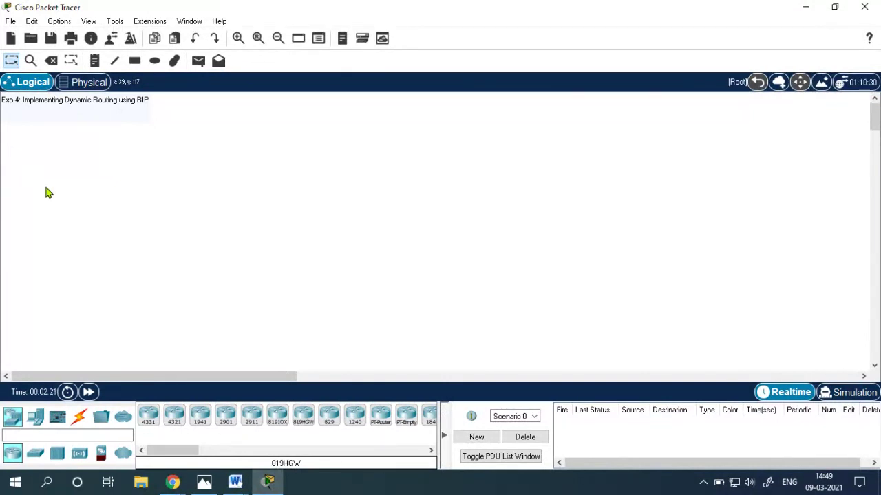
- Place three 2911 routers in a triangle, two along the upper part of the workspace and one lower between them
click(252, 421)
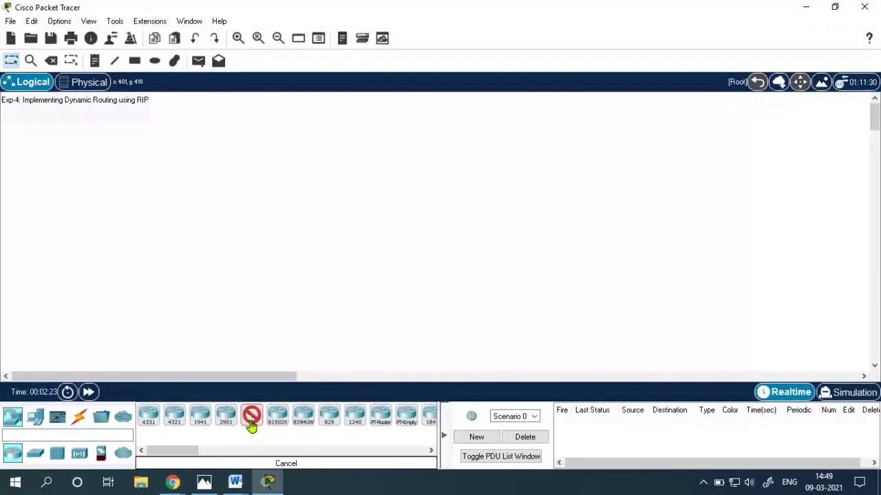
click(251, 422)
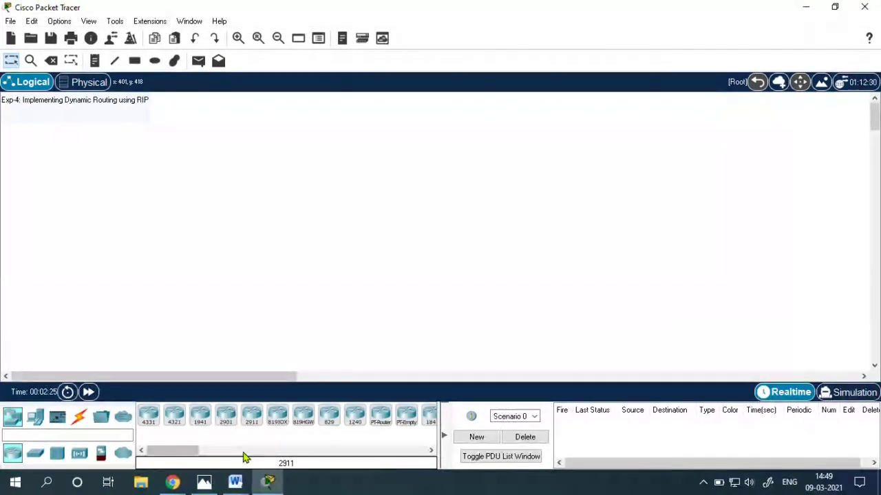
click(252, 417)
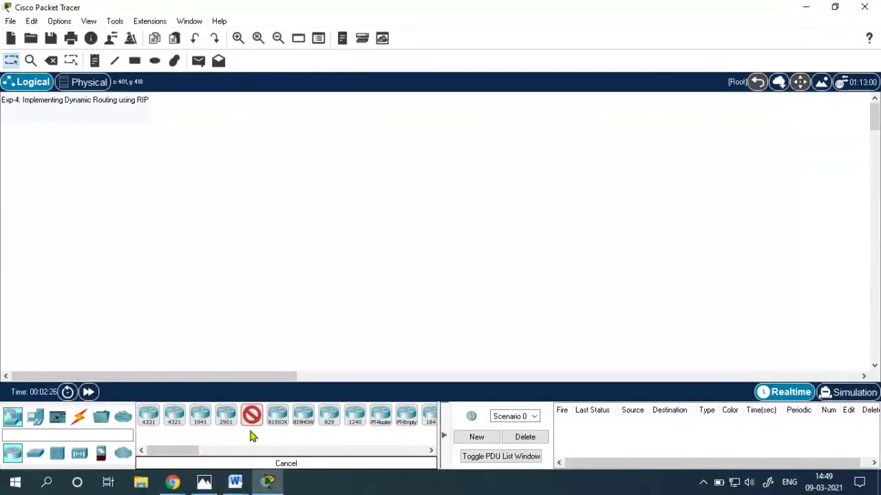
click(221, 121)
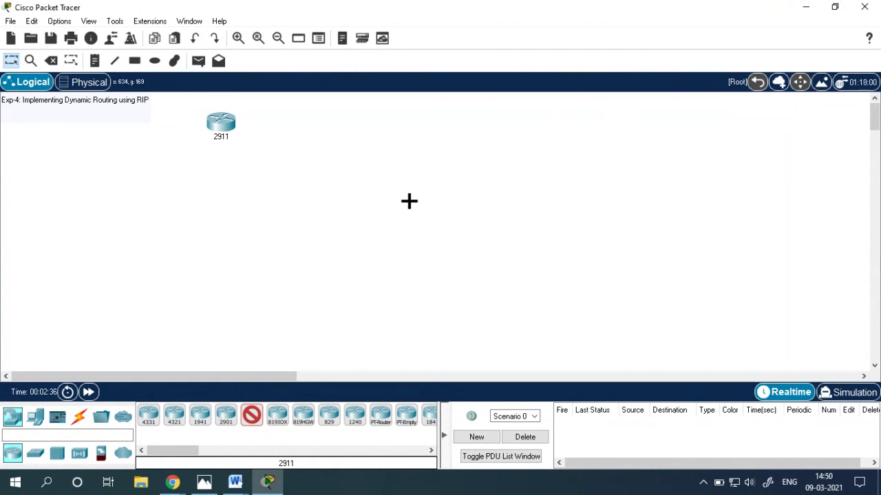
click(409, 201)
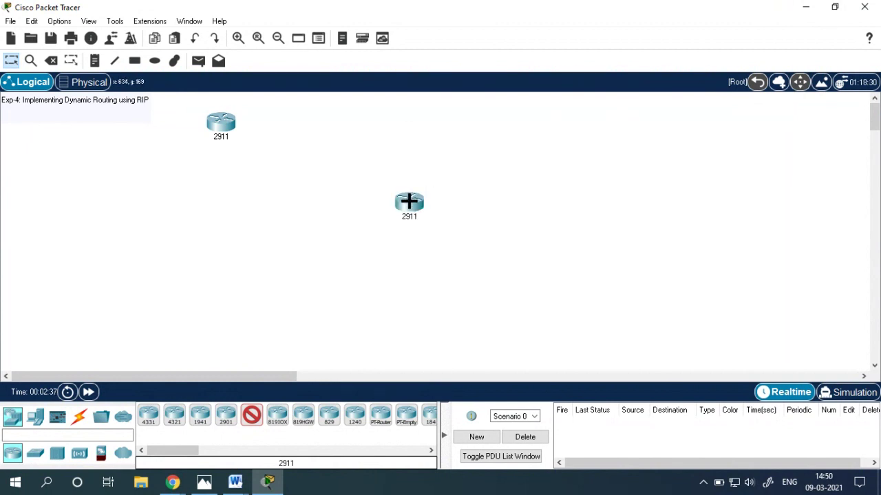
click(574, 114)
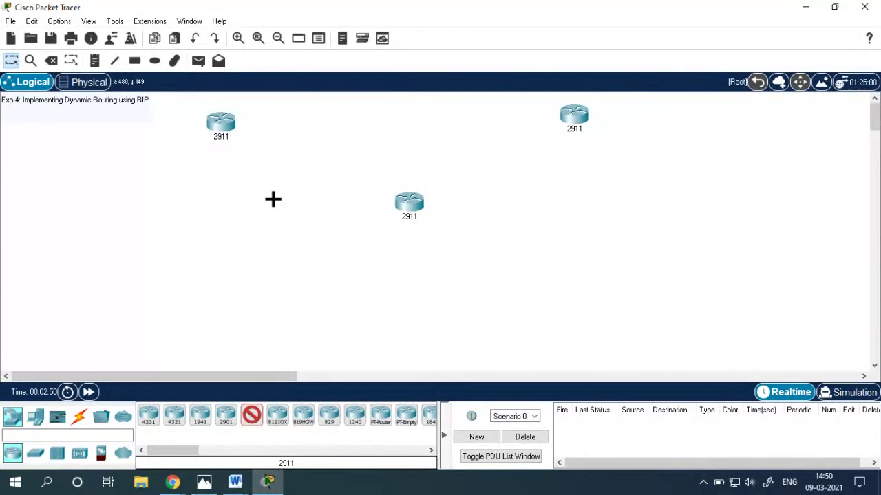
- Add three 2960 switches to the workspace, one below each 2911 router
click(32, 456)
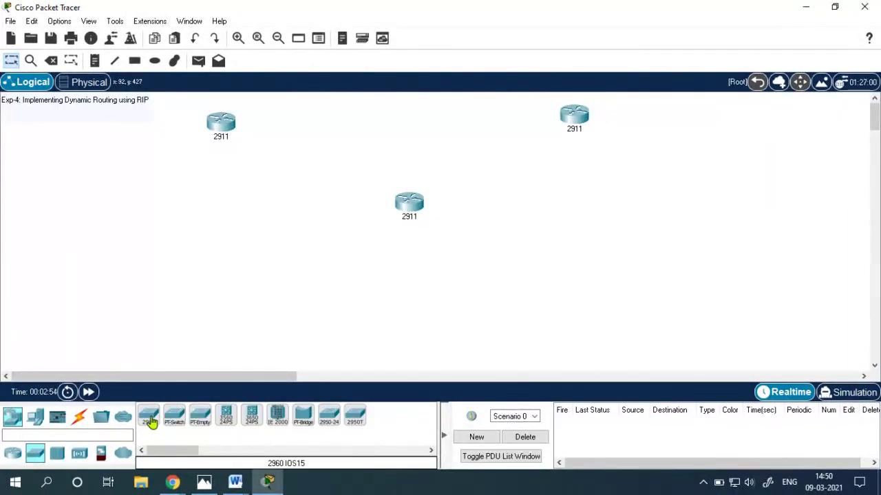
click(151, 421)
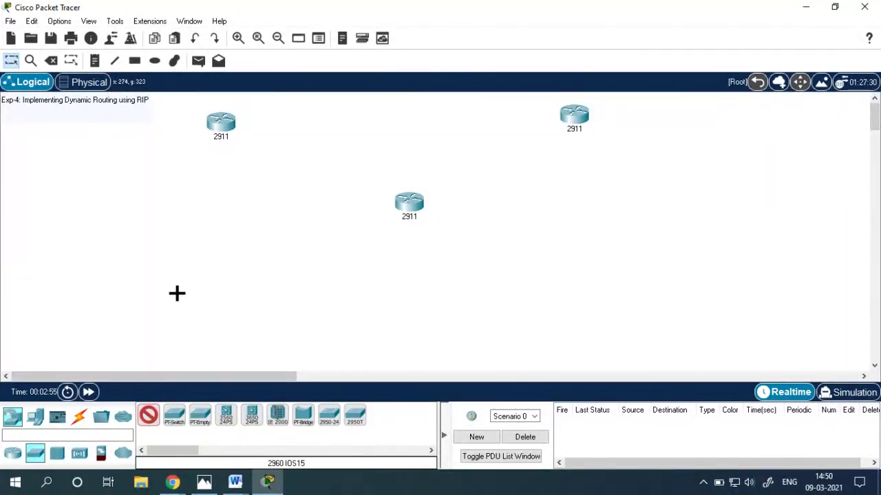
click(215, 250)
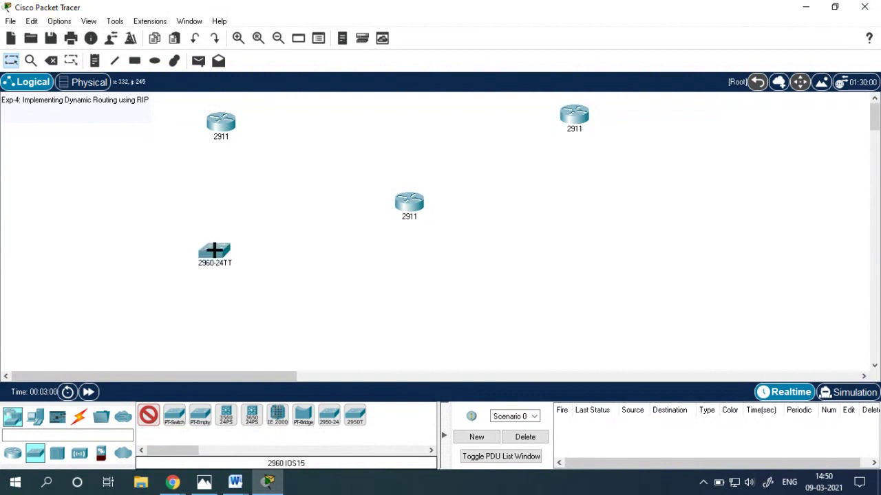
click(413, 297)
click(583, 229)
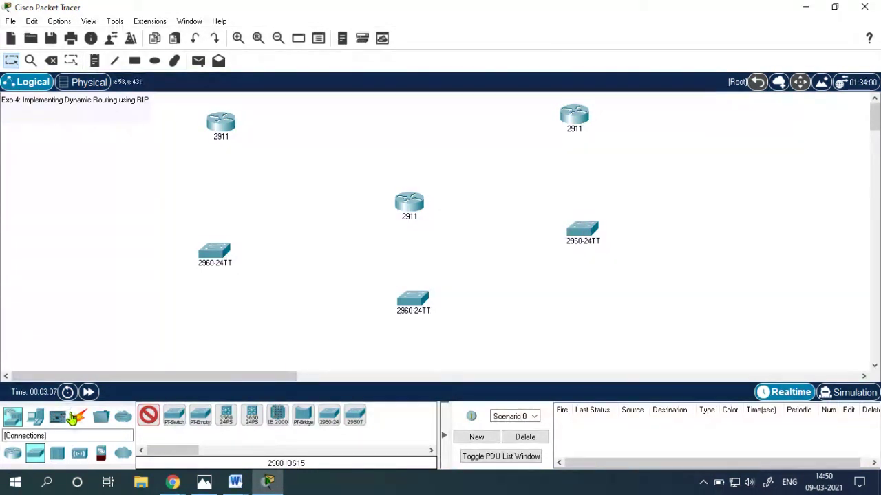
- Add six PCs to the workspace, two below each 2960 switch
click(35, 417)
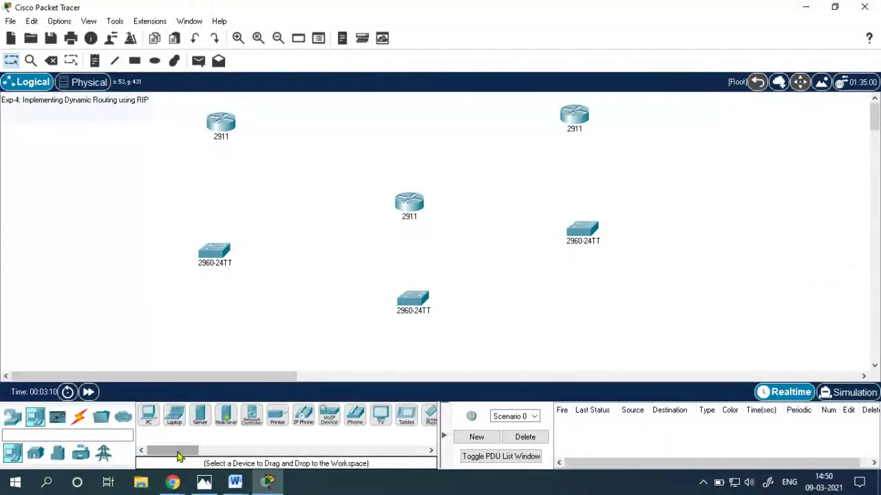
click(148, 415)
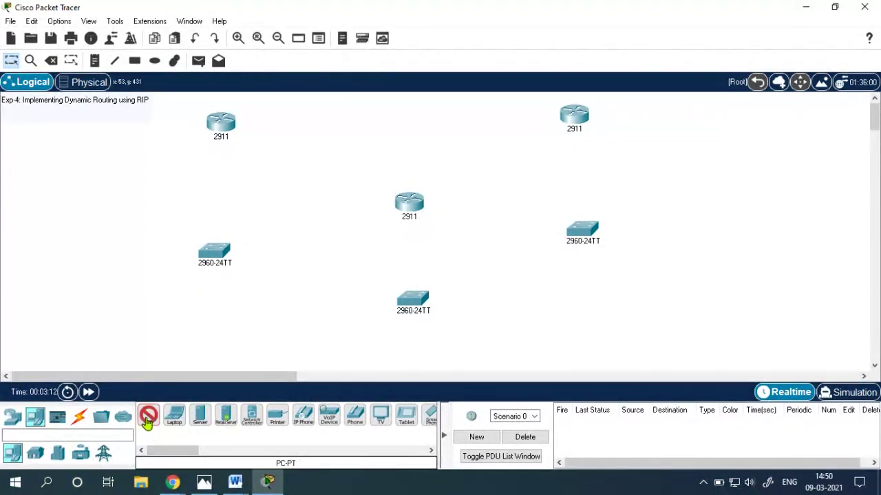
click(126, 345)
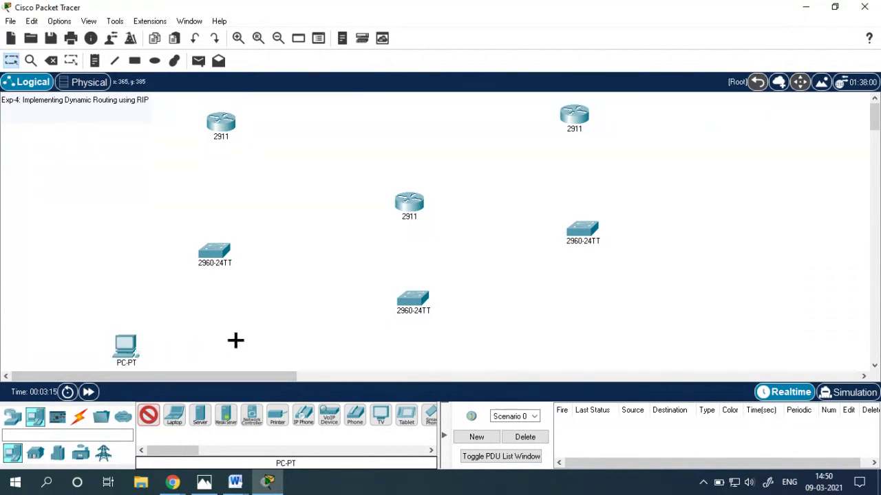
click(234, 345)
scroll(436, 336, down, 1)
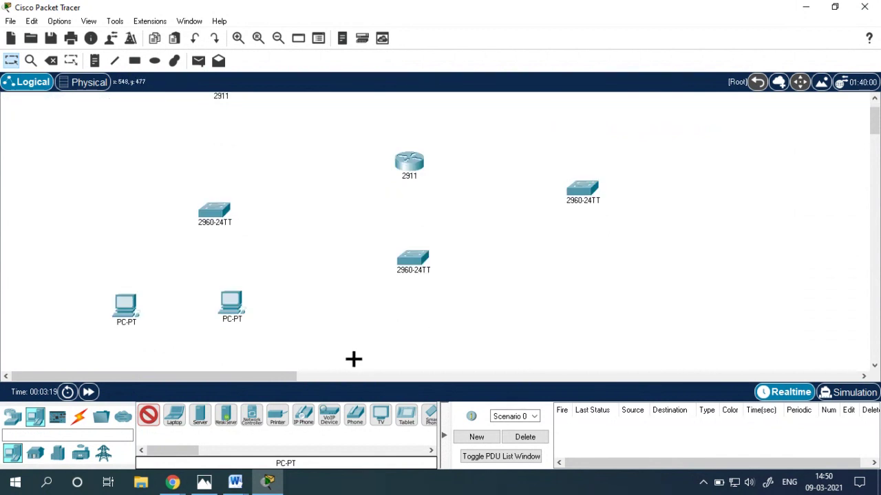
click(365, 325)
click(459, 328)
click(539, 277)
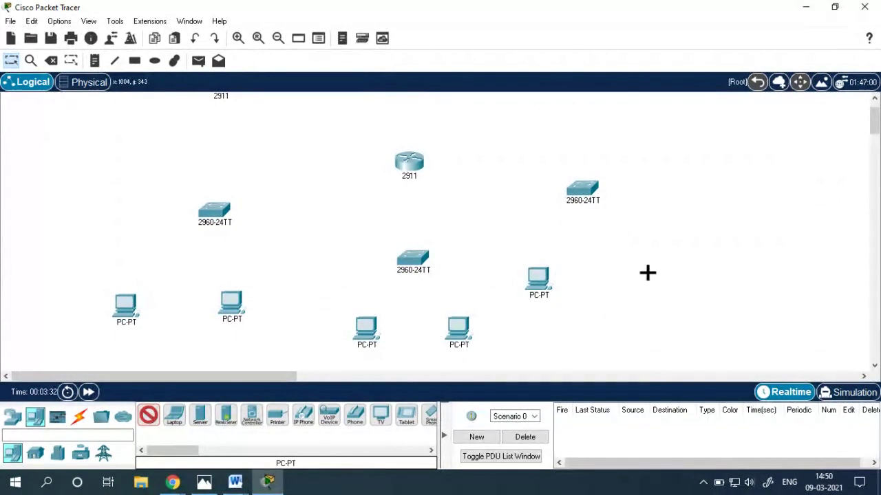
click(641, 273)
scroll(574, 301, up, 1)
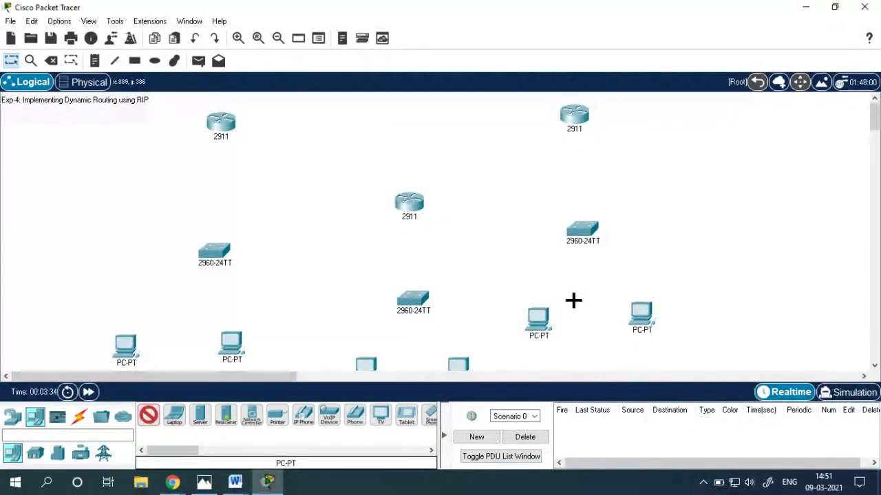
- Shift the two leftmost PCs to the right and their 2960 switch slightly left, so the switch sits centrally above them
click(278, 38)
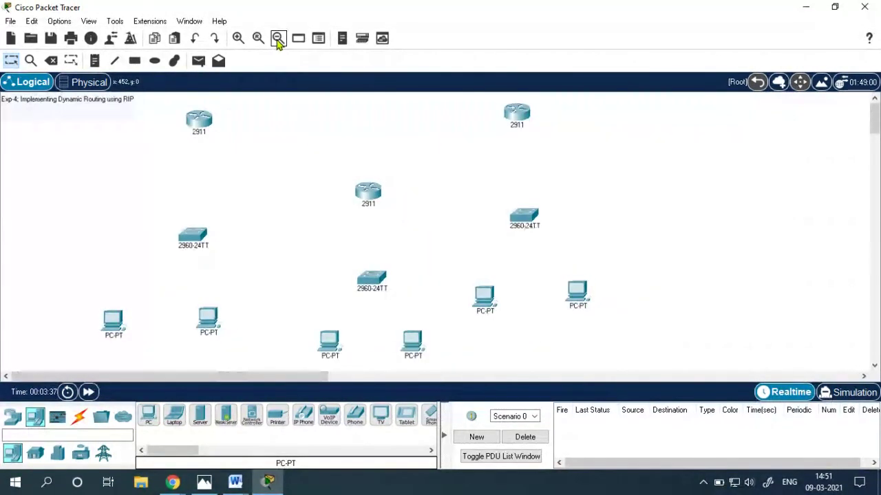
click(238, 39)
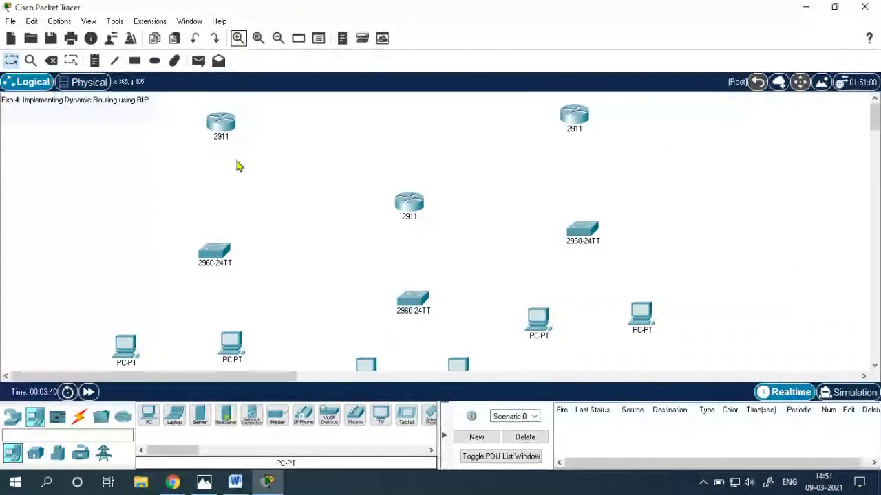
scroll(275, 221, down, 1)
scroll(281, 224, up, 1)
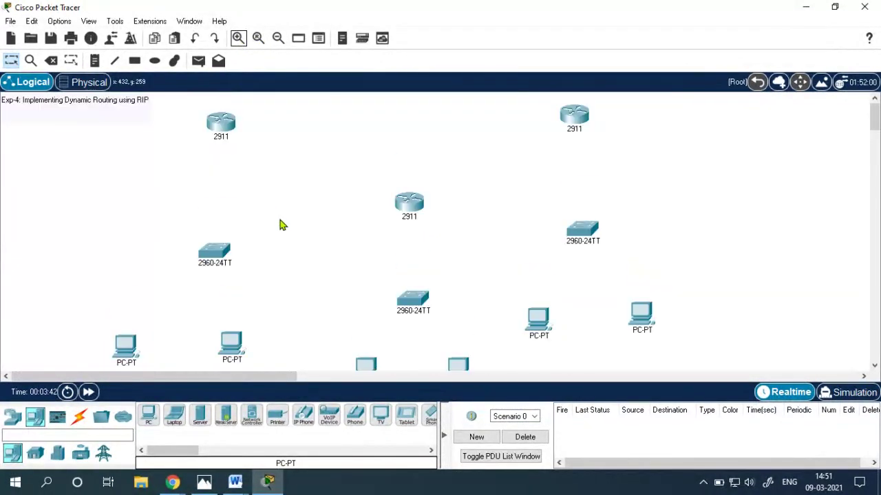
scroll(281, 225, down, 1)
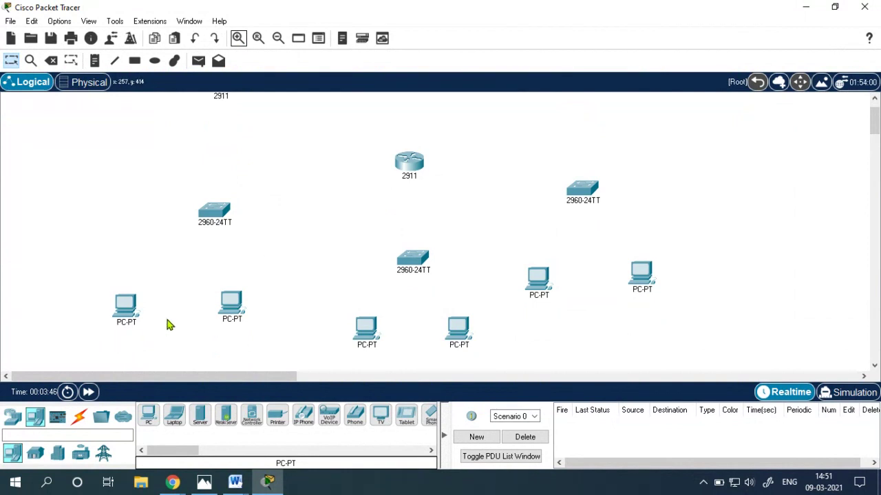
drag(130, 312, 164, 307)
drag(230, 305, 243, 305)
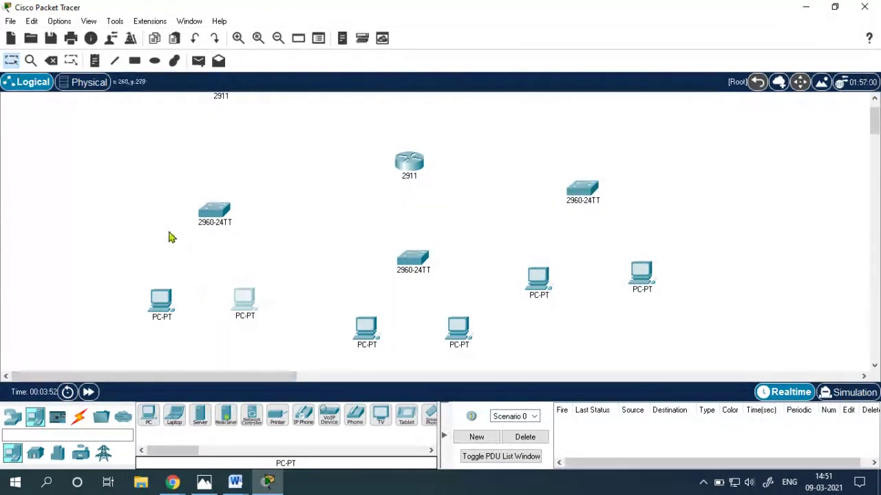
click(219, 218)
drag(219, 219, 212, 219)
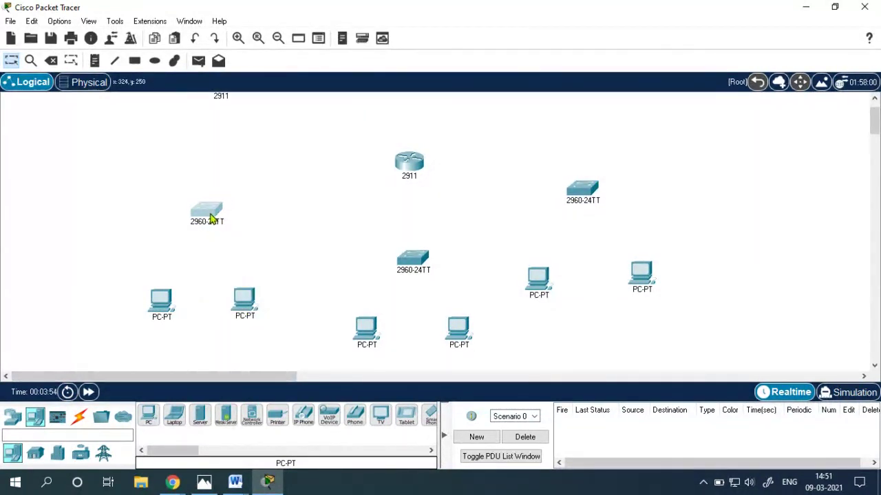
- Connect FastEthernet0 of the two leftmost PCs to FastEthernet0/1 and FastEthernet0/2 of their 2960 switch with copper straight-through cables
scroll(135, 284, up, 1)
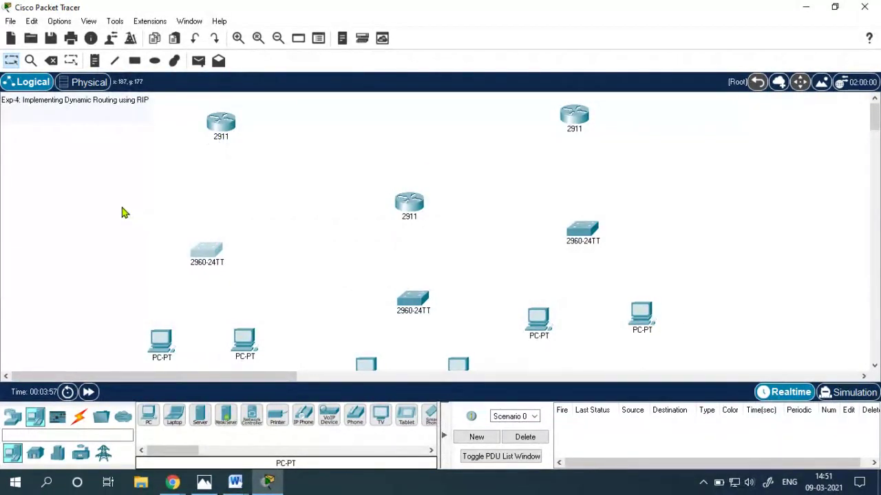
scroll(117, 226, down, 1)
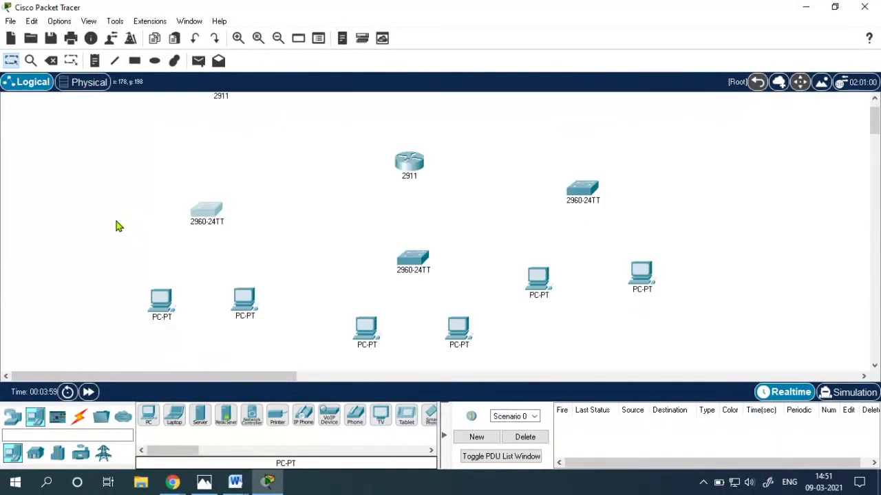
scroll(173, 237, up, 1)
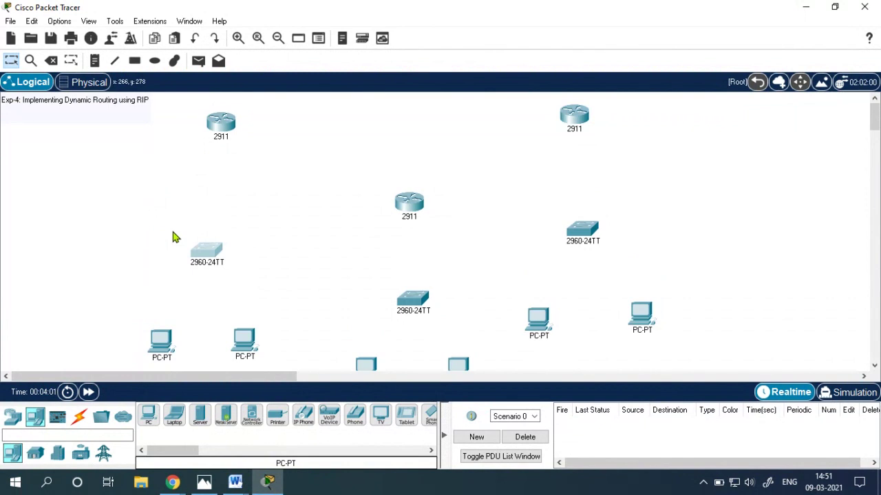
click(79, 418)
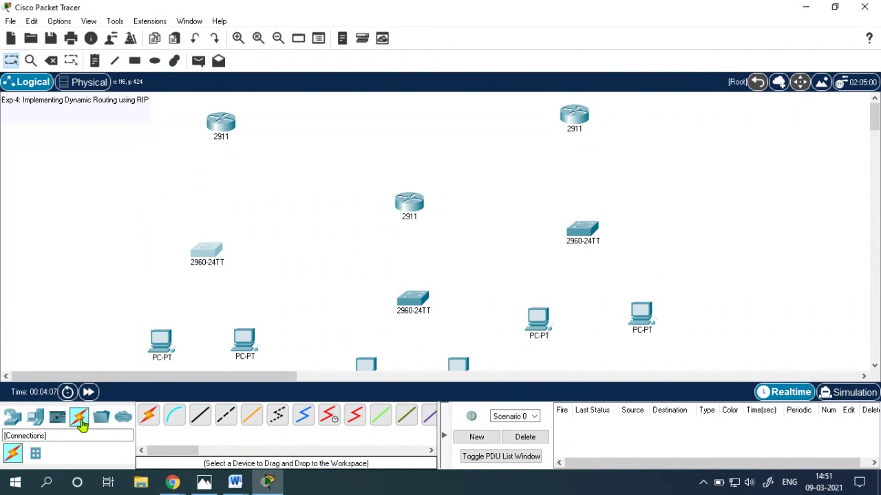
click(198, 419)
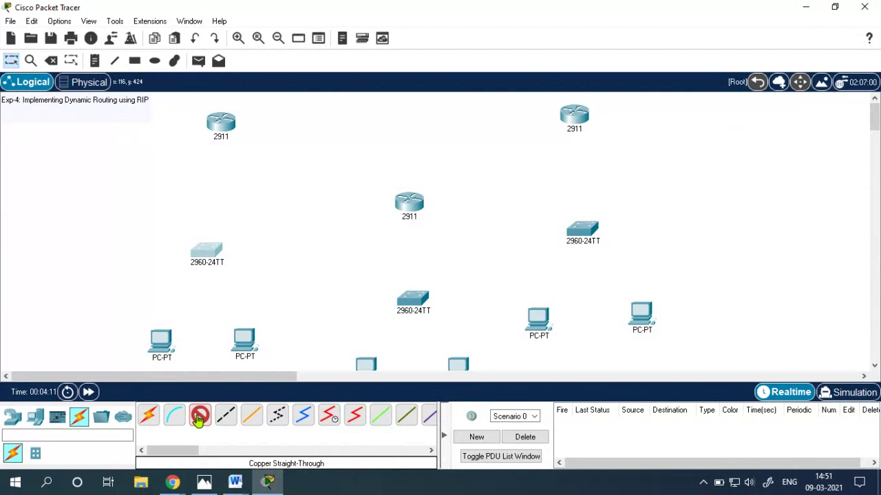
click(160, 340)
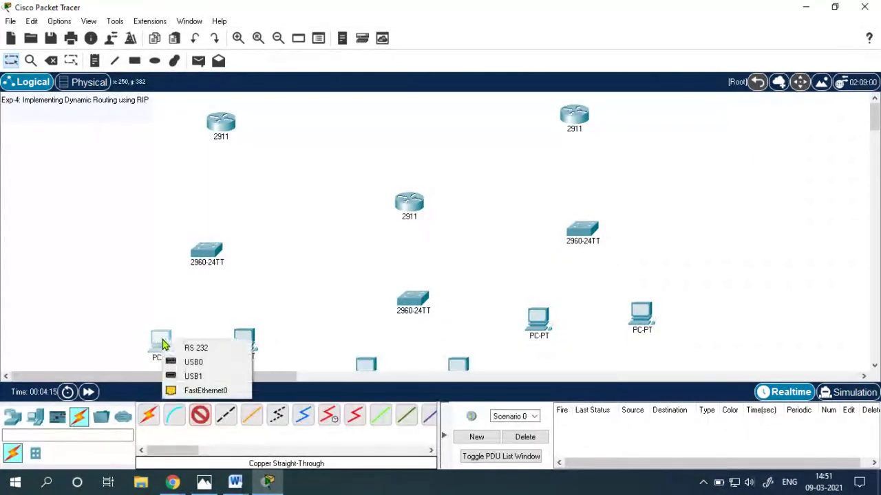
click(194, 391)
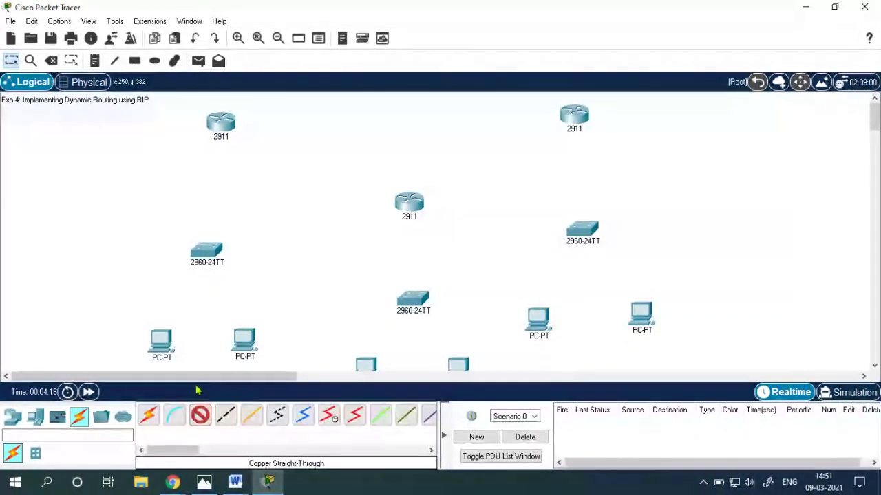
click(206, 254)
click(255, 24)
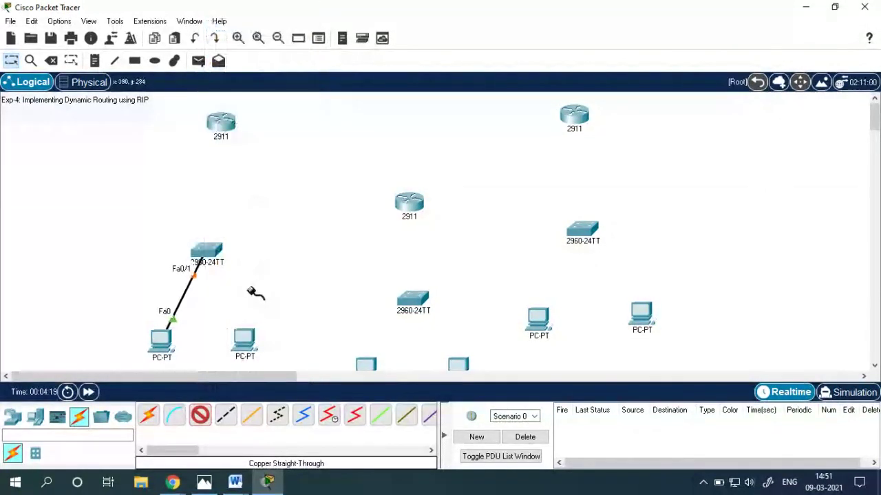
click(244, 342)
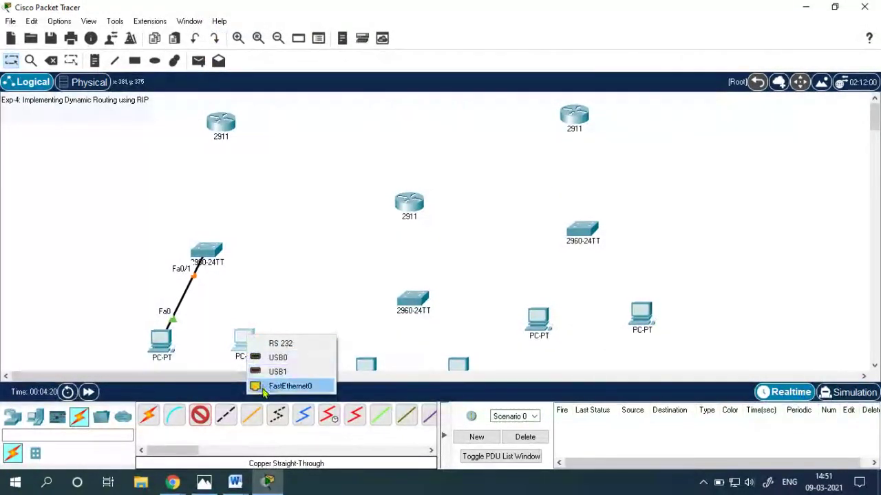
click(264, 386)
click(206, 252)
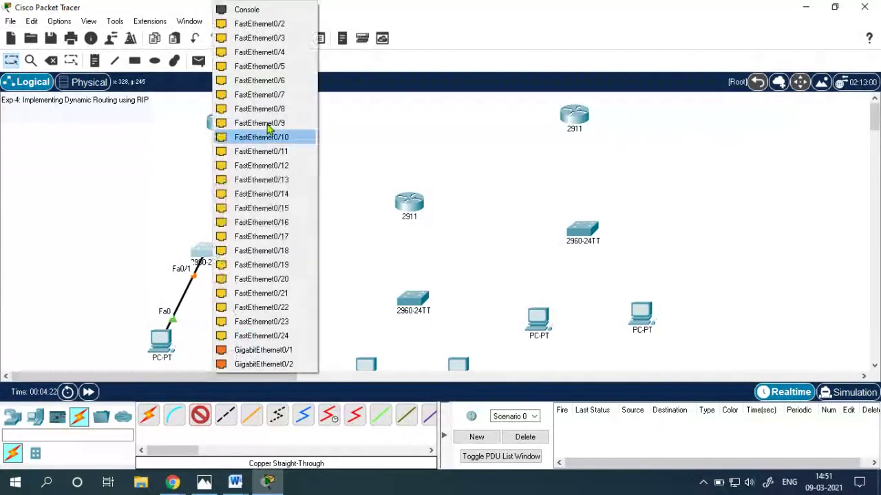
click(260, 23)
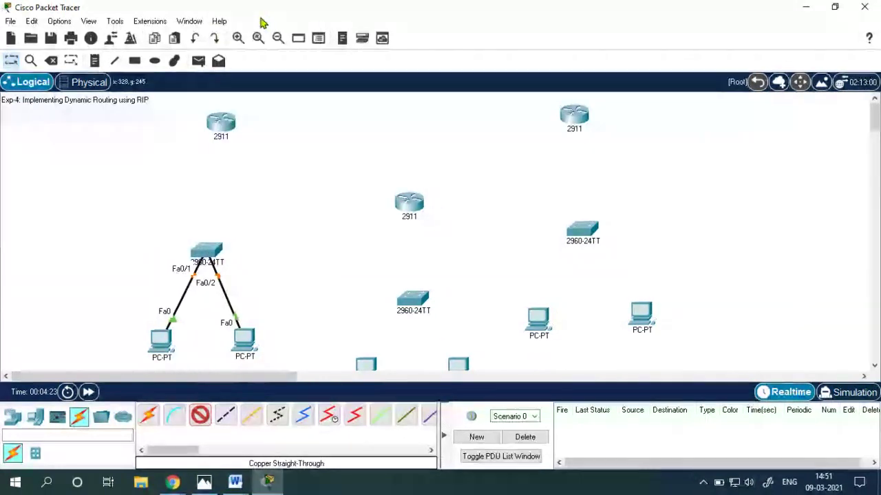
- Connect FastEthernet0 of the two middle PCs to FastEthernet0/1 and FastEthernet0/2 of the middle 2960 switch with straight-through cables
click(369, 368)
click(396, 414)
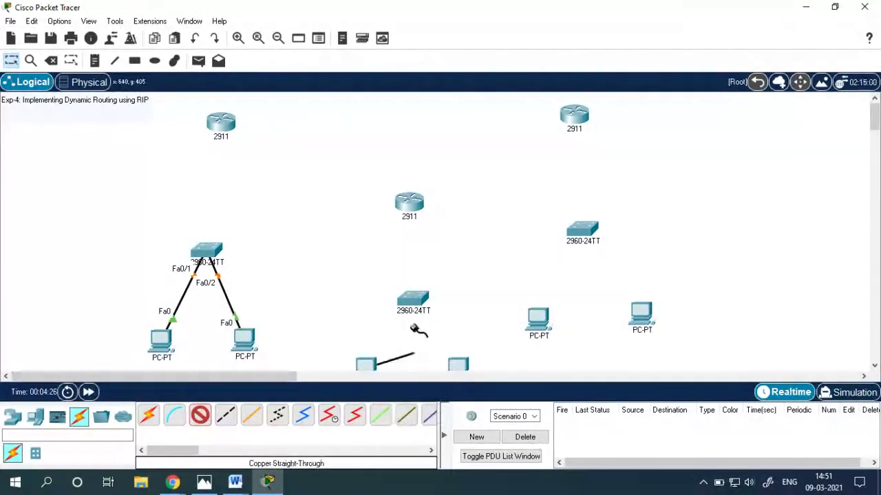
click(415, 297)
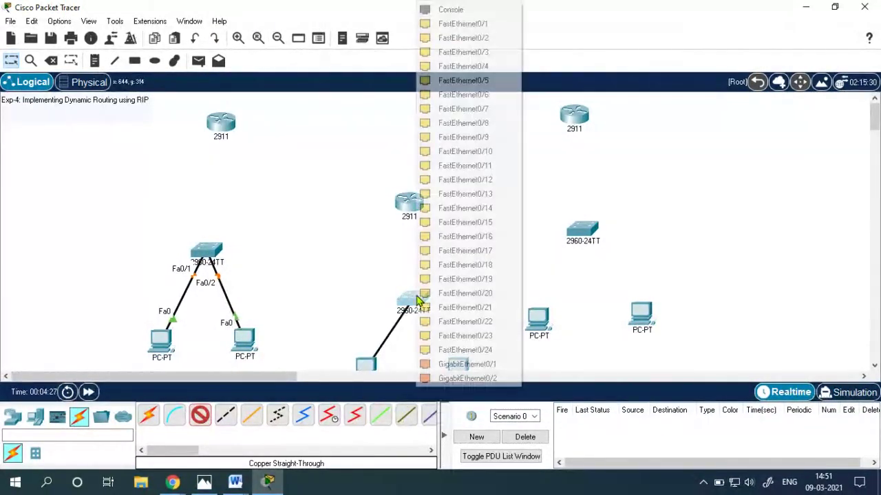
click(458, 23)
click(459, 367)
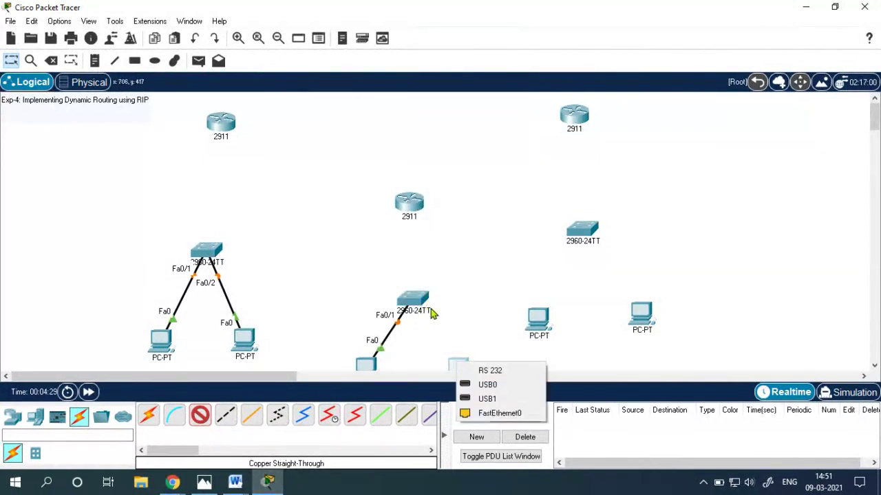
click(481, 413)
click(420, 304)
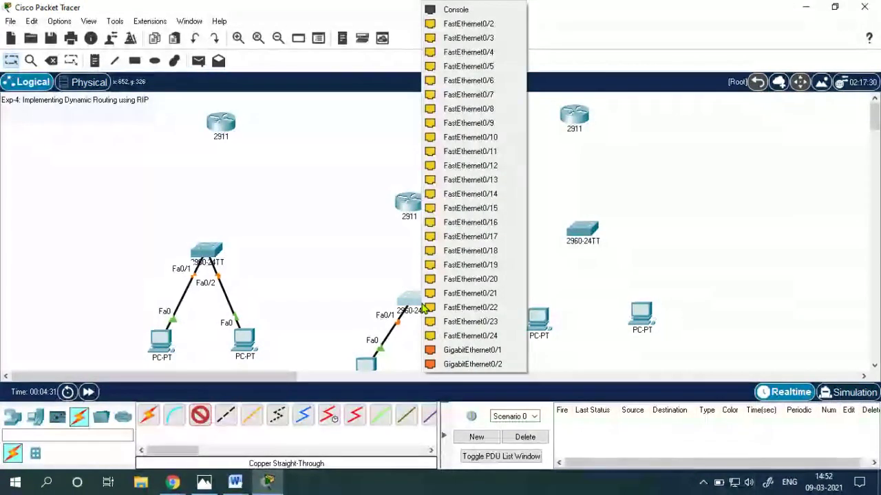
click(470, 23)
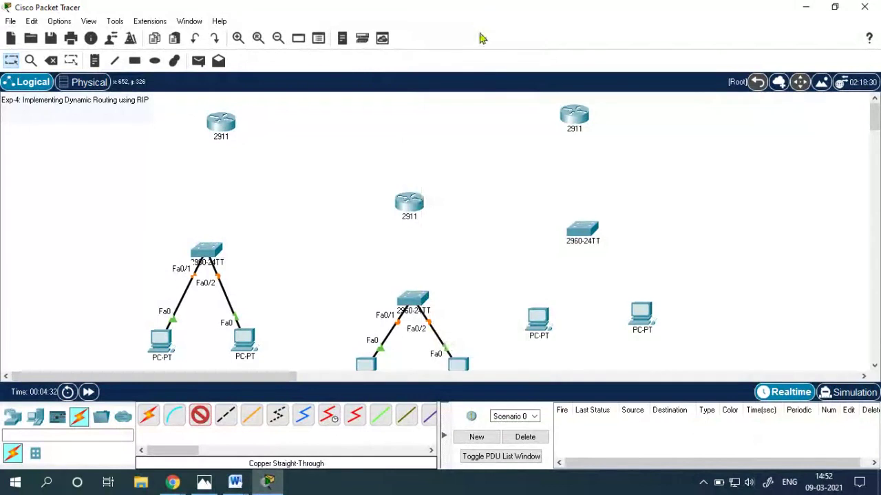
- Connect FastEthernet0 of the two rightmost PCs to FastEthernet0/1 and FastEthernet0/2 of their 2960 switch with straight-through cables
click(540, 315)
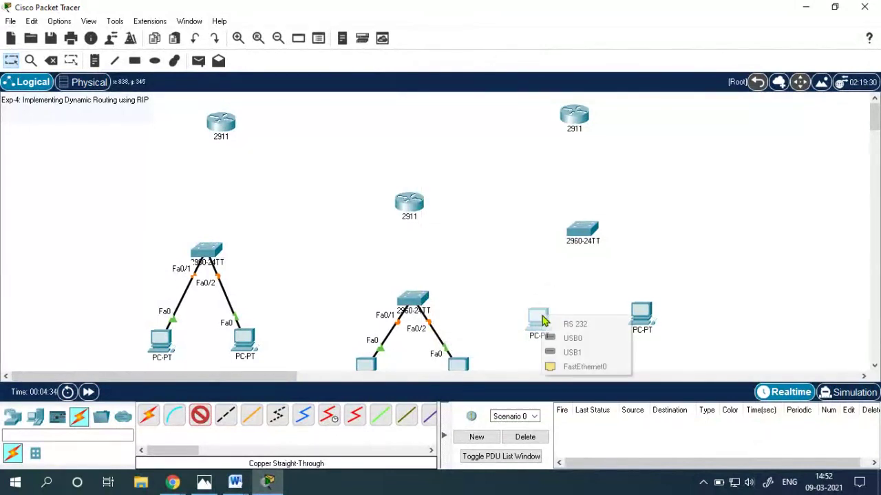
click(571, 366)
click(580, 247)
click(629, 25)
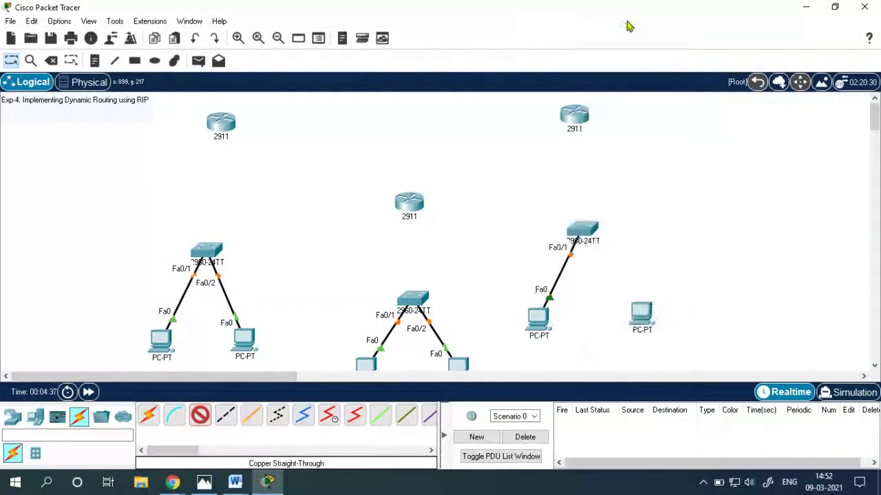
click(637, 311)
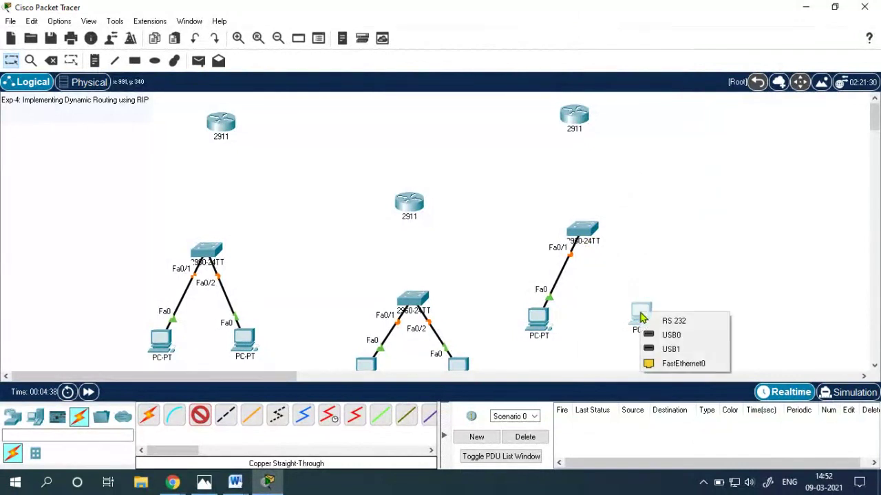
click(665, 363)
click(582, 234)
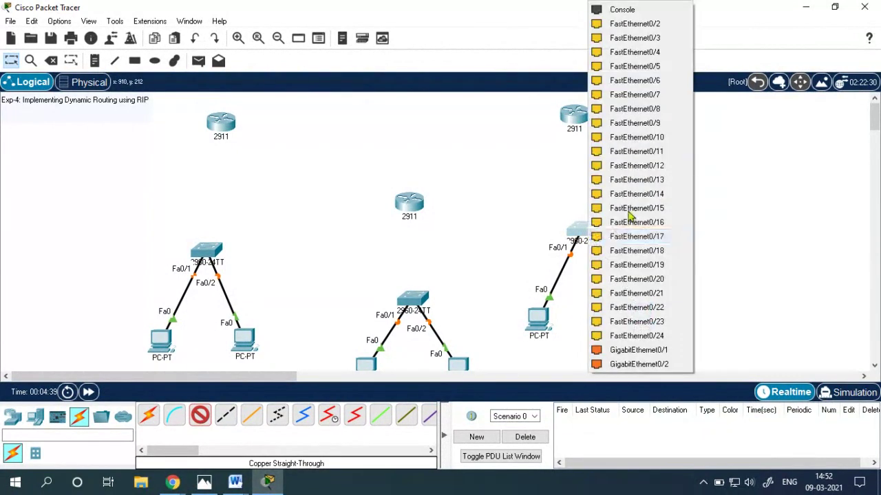
click(636, 28)
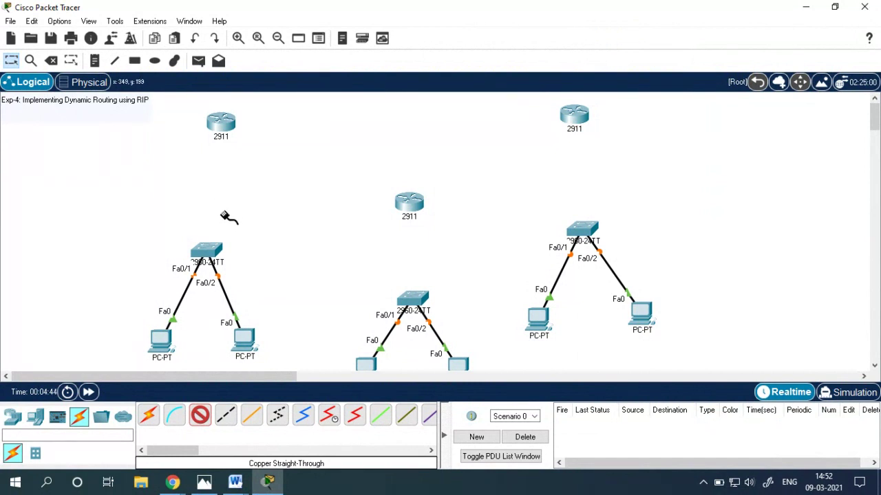
- Align the leftmost 2911 router above its switch and link the switch's GigabitEthernet0/1 to the router's GigabitEthernet0/0 with a copper straight-through cable
click(11, 60)
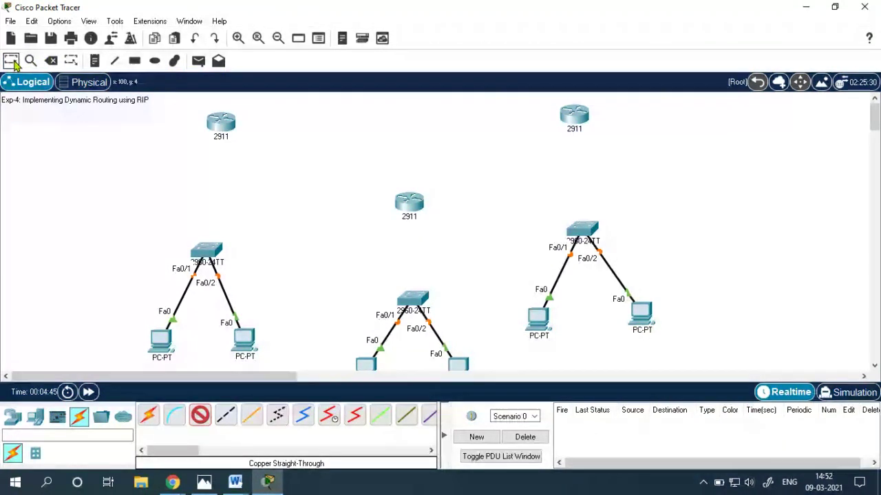
drag(218, 124, 206, 127)
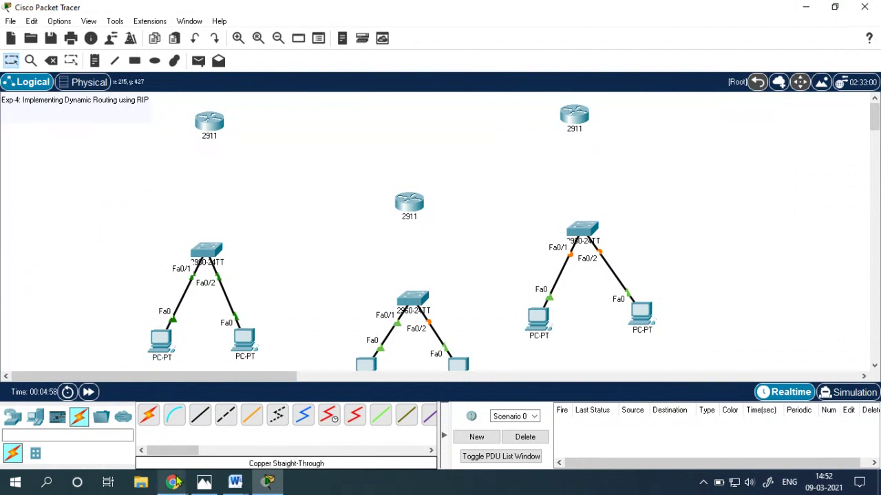
click(201, 417)
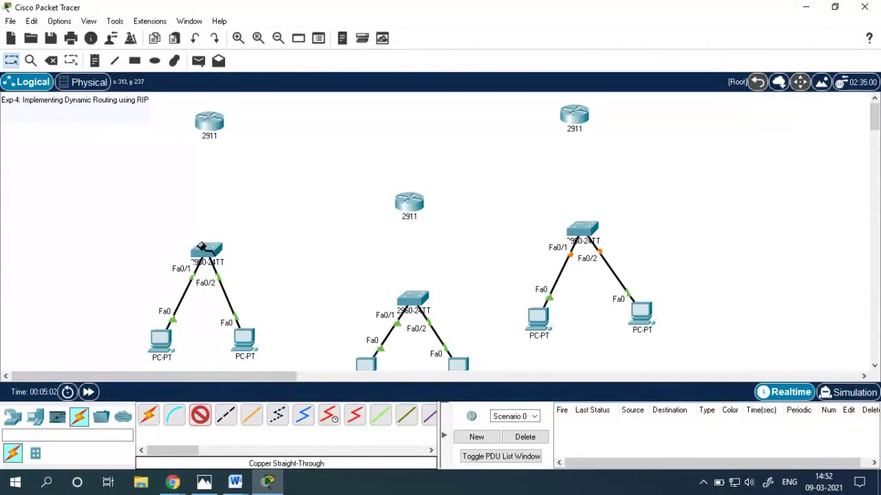
click(204, 249)
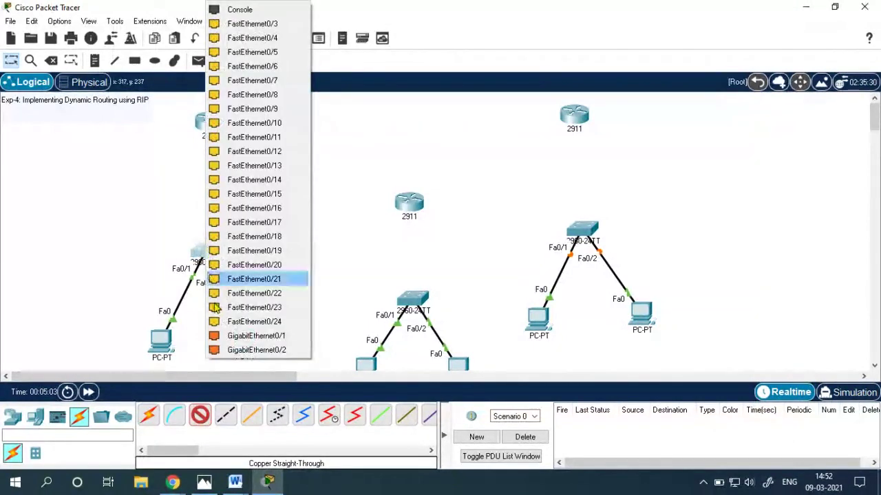
click(231, 337)
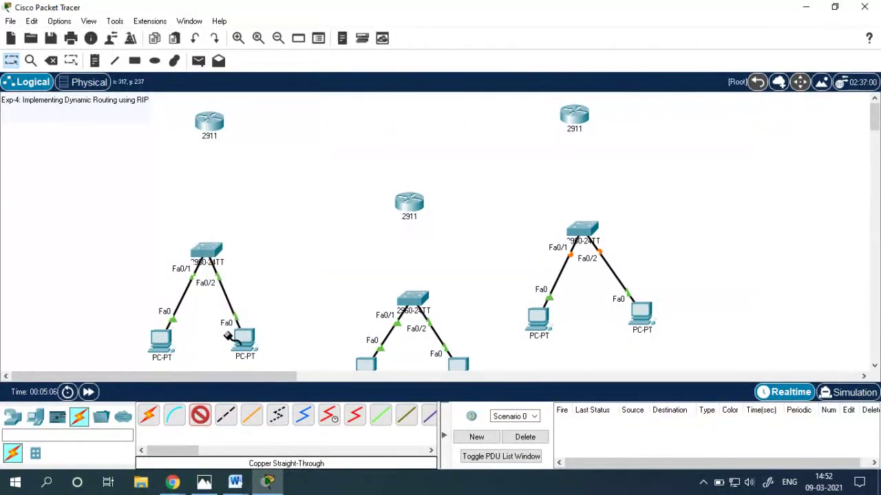
click(208, 126)
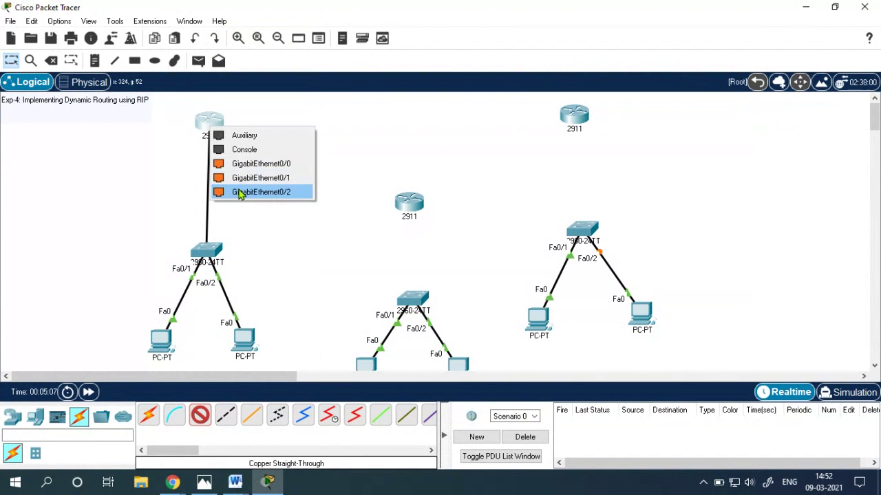
click(260, 166)
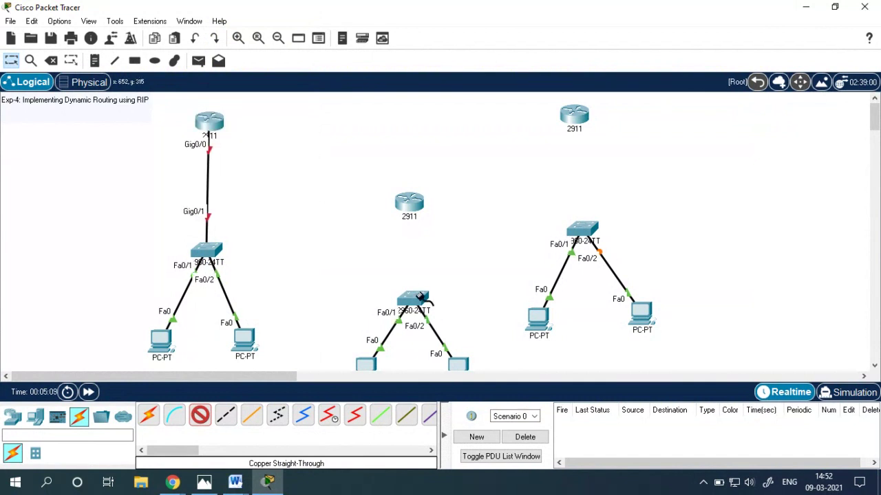
- Link GigabitEthernet0/1 of the middle and rightmost switches to GigabitEthernet0/0 of the 2911 routers above them with straight-through cables
click(415, 301)
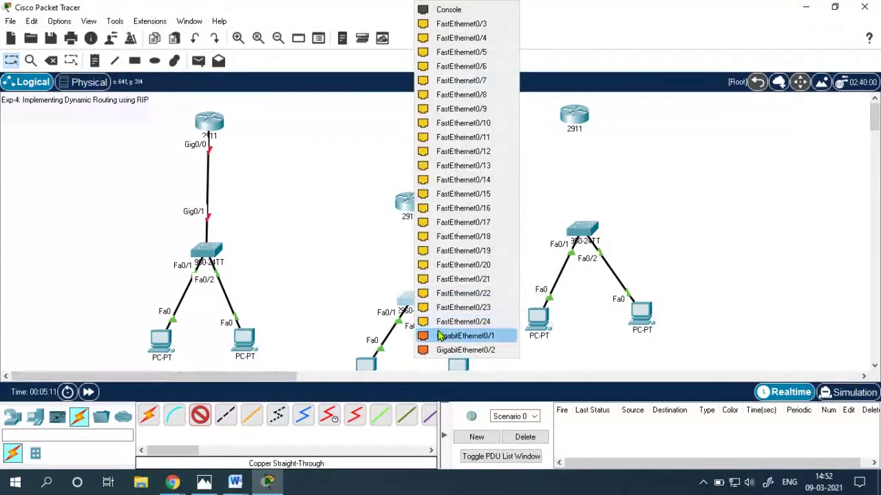
click(436, 334)
click(409, 205)
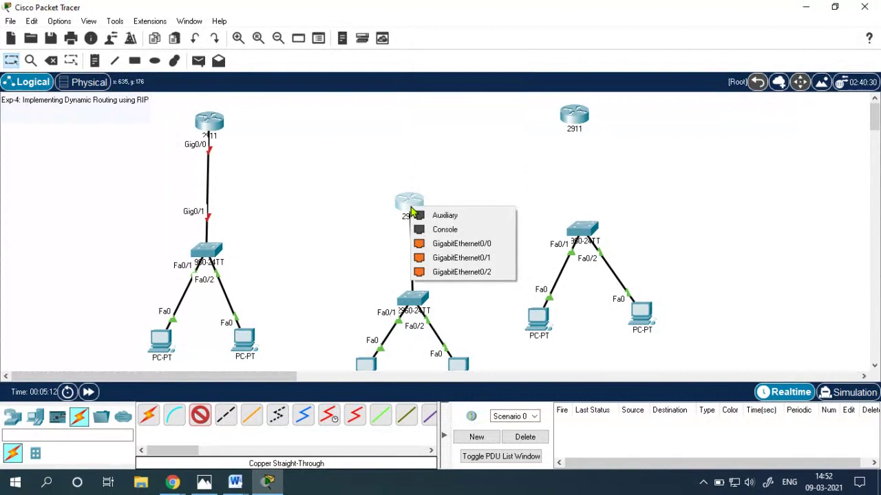
click(439, 244)
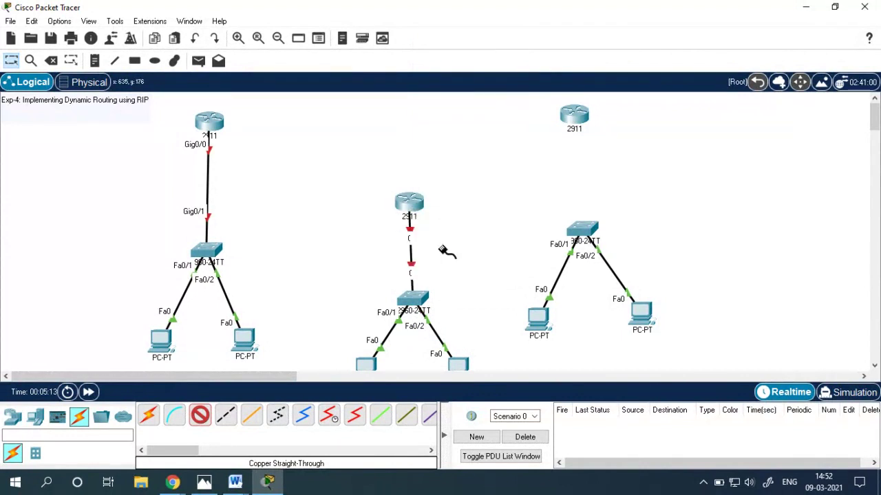
click(588, 229)
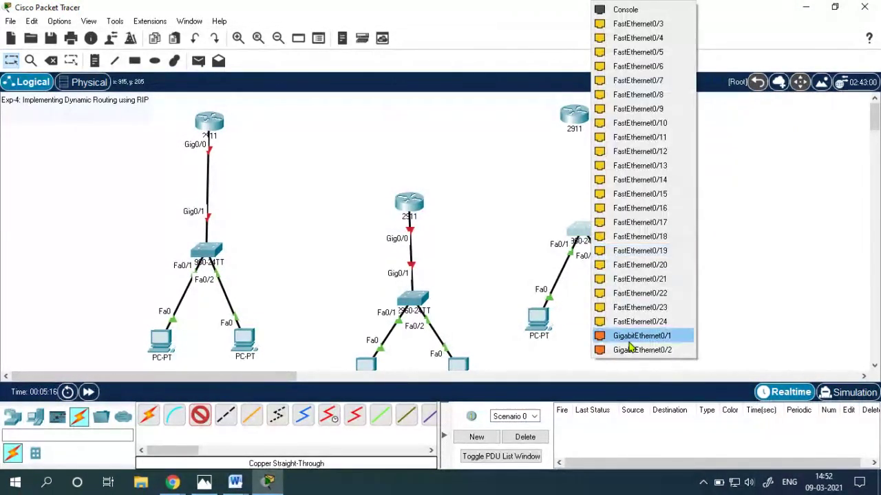
click(609, 336)
click(574, 117)
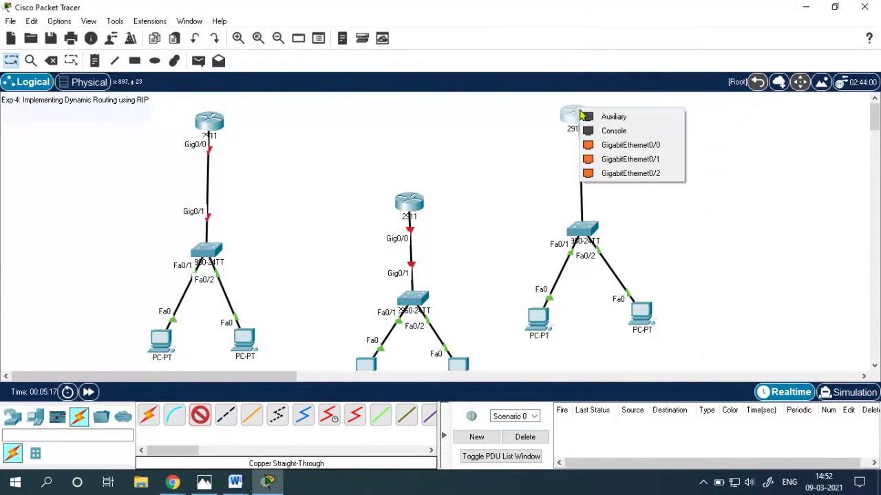
click(590, 145)
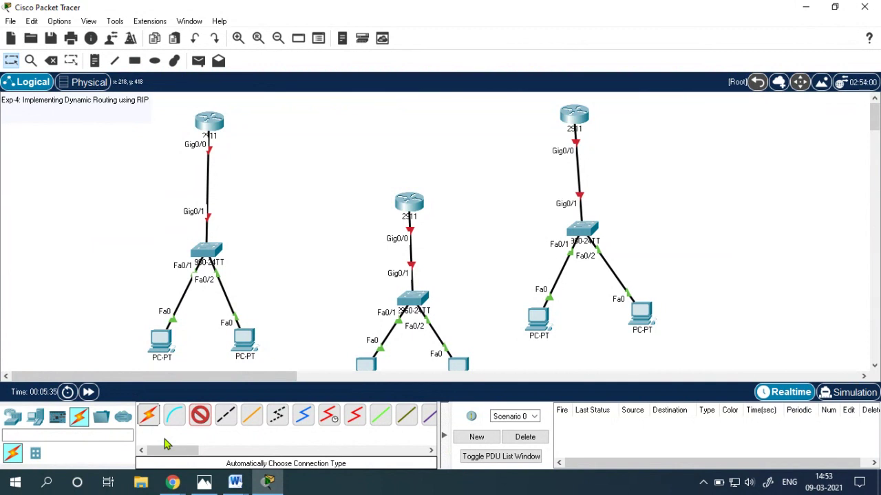
- Link GigabitEthernet0/1 of the leftmost 2911 router to GigabitEthernet0/1 of the middle router with a copper cross-over cable
click(228, 414)
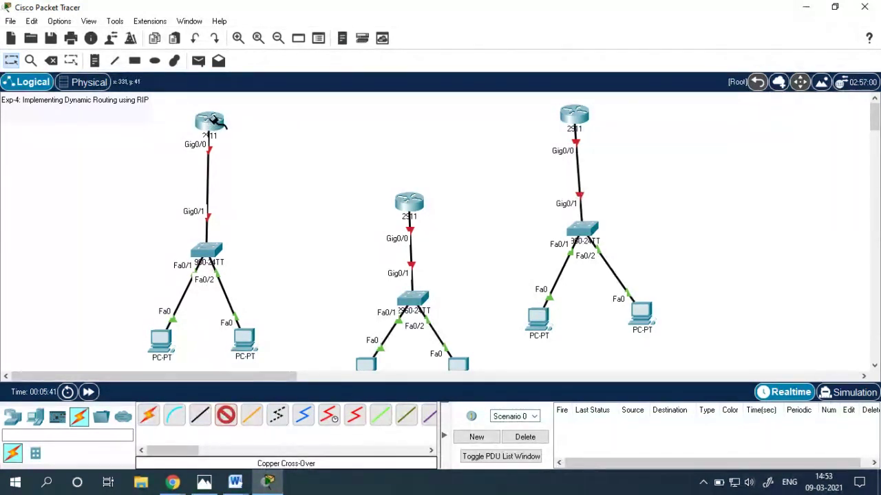
click(219, 126)
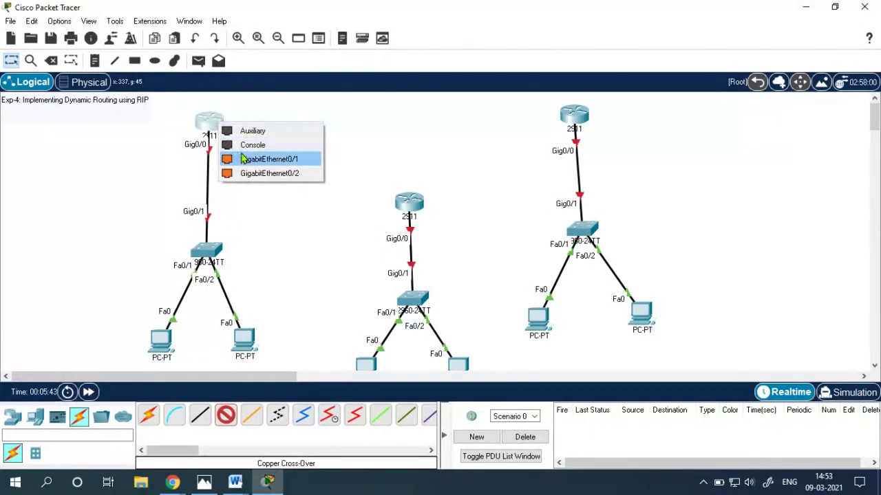
click(246, 158)
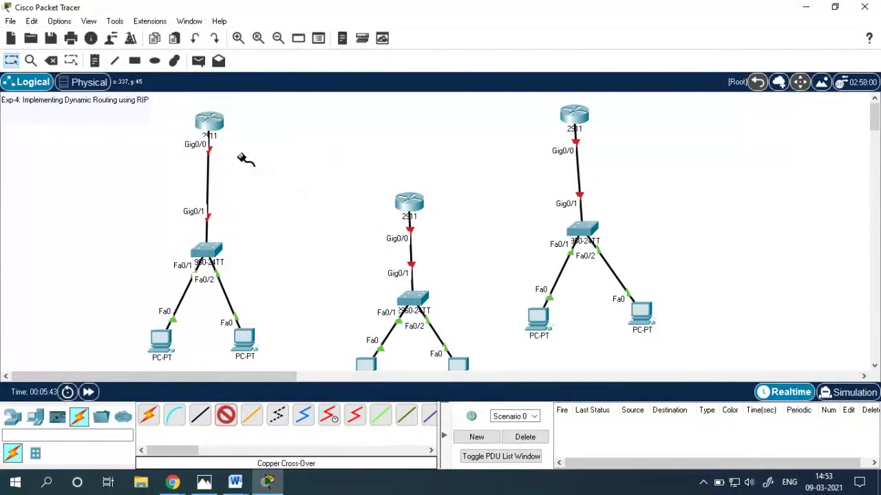
click(402, 205)
click(430, 238)
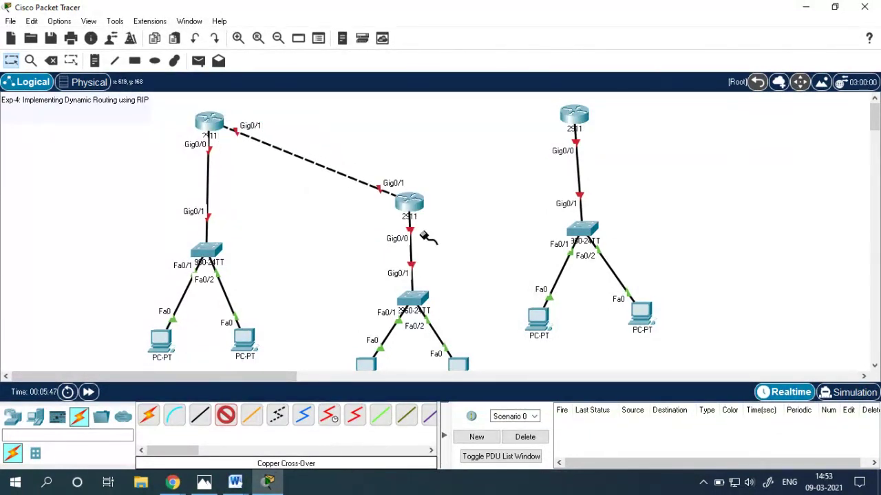
- Link GigabitEthernet0/2 of the leftmost 2911 router to GigabitEthernet0/1 of the rightmost router with a copper cross-over cable
click(224, 122)
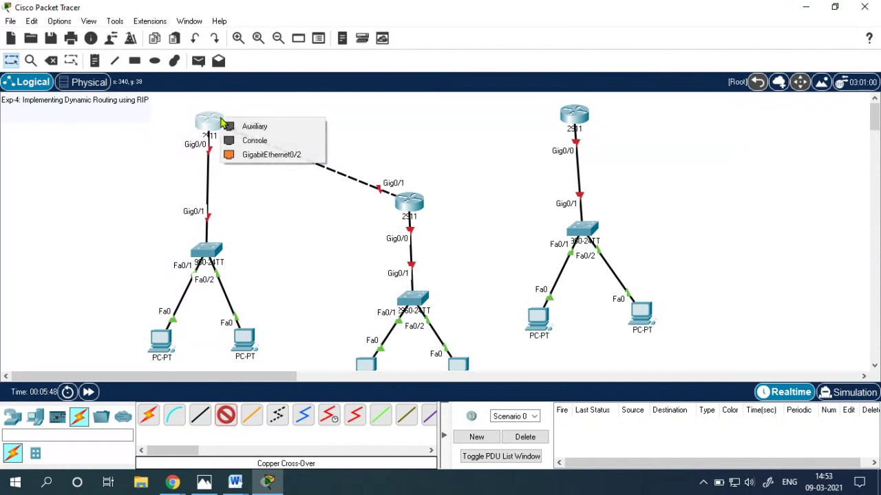
click(261, 157)
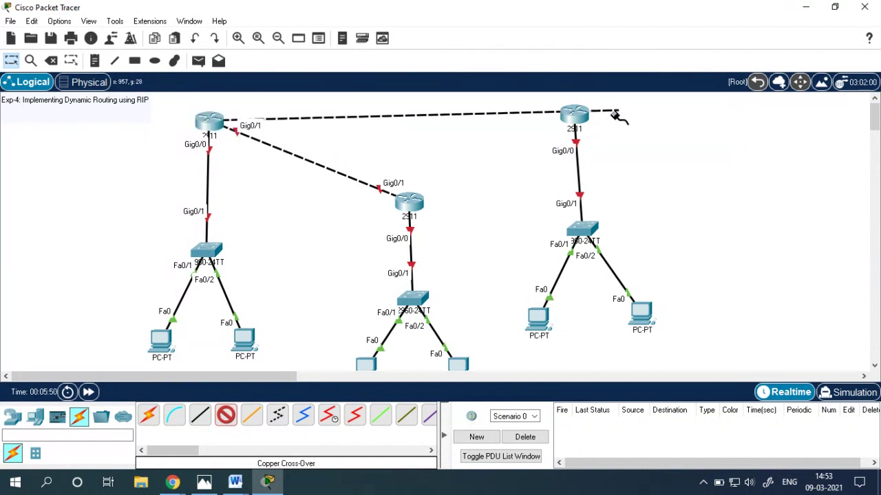
click(565, 112)
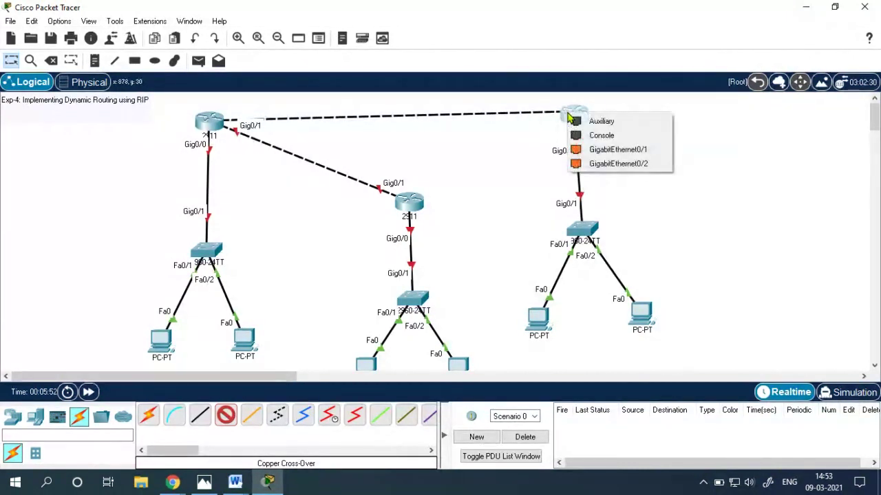
click(580, 150)
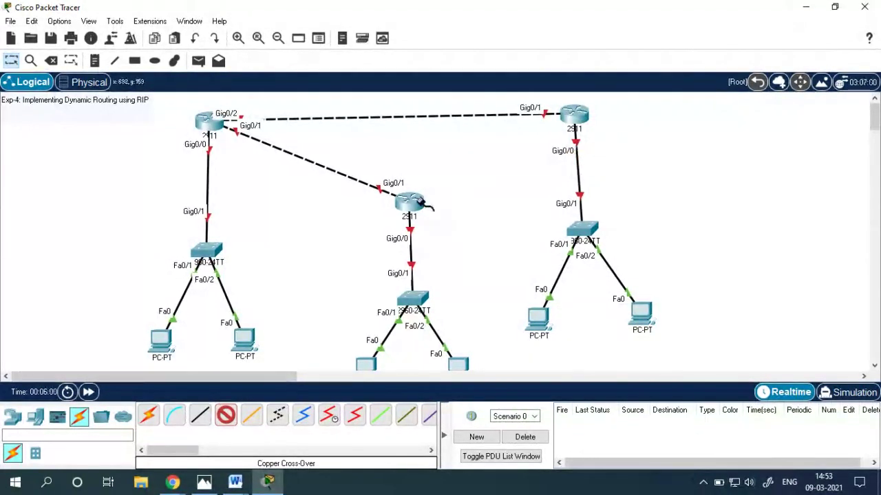
- Link GigabitEthernet0/2 of the middle 2911 router to GigabitEthernet0/2 of the rightmost router with a copper cross-over cable
click(411, 202)
click(465, 246)
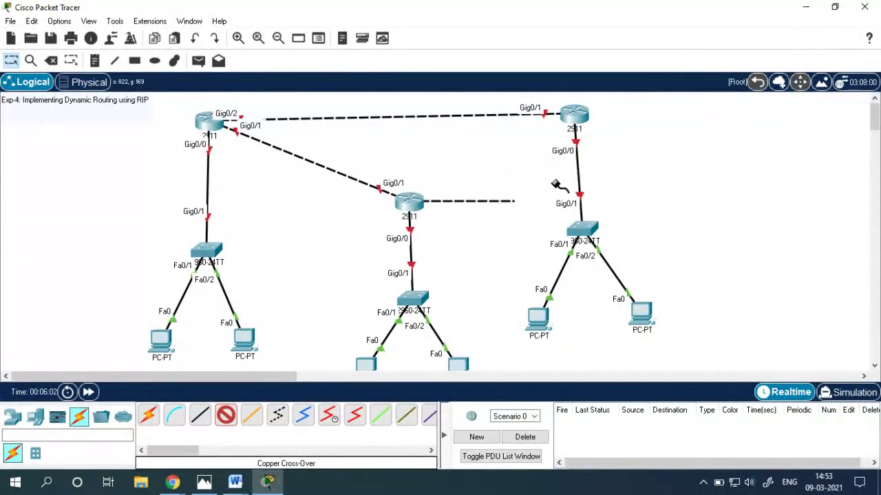
click(573, 117)
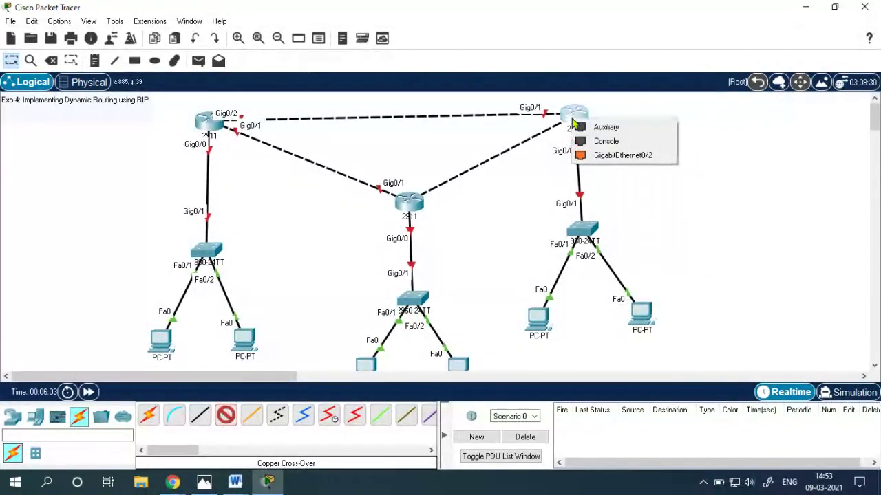
click(600, 155)
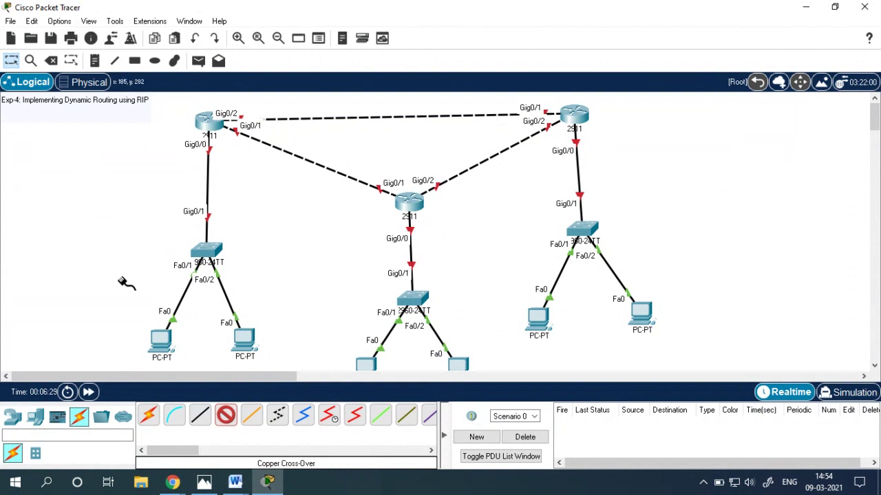
- Switch to the online class session in Chrome, check its chat and attendee list, and return to Packet Tracer
mouse_move(172, 482)
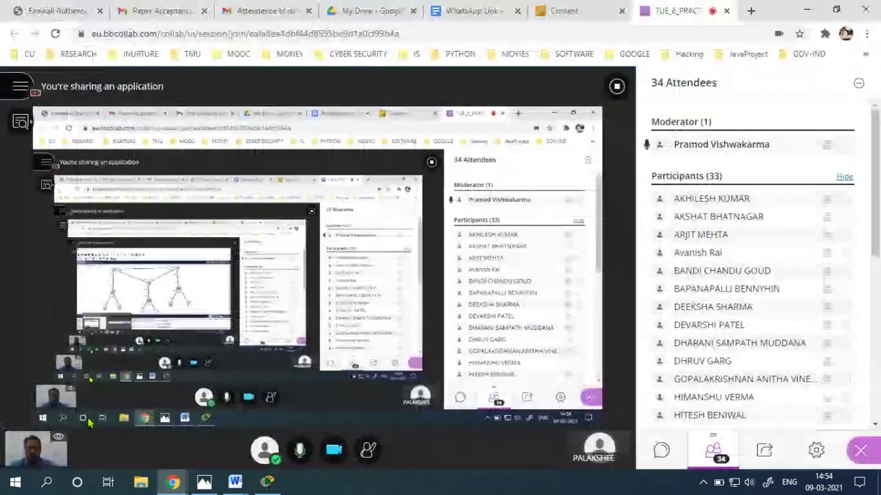
click(103, 430)
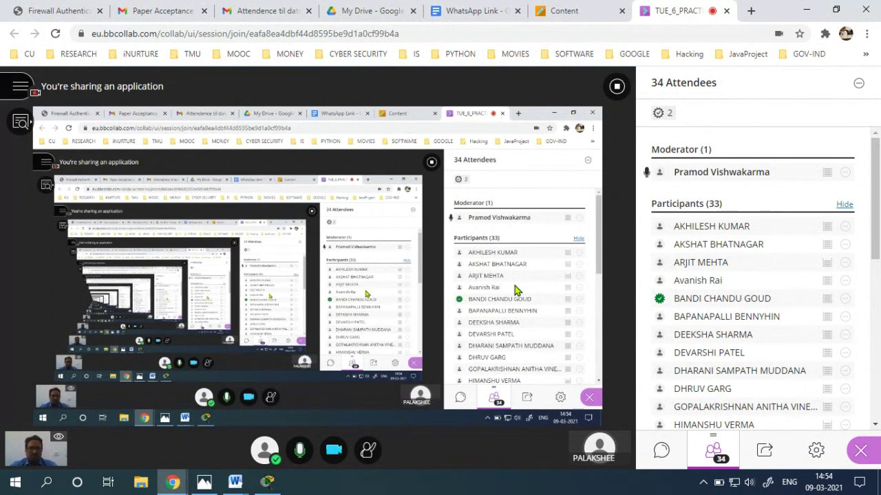
click(661, 459)
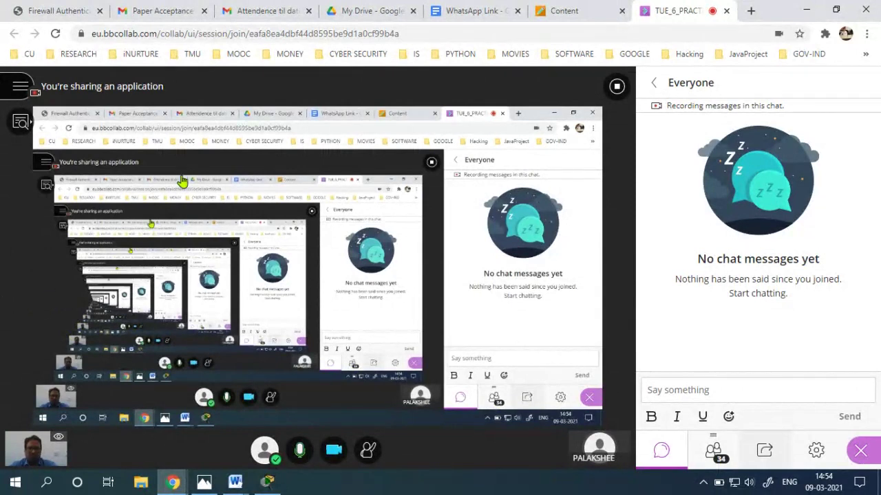
click(713, 450)
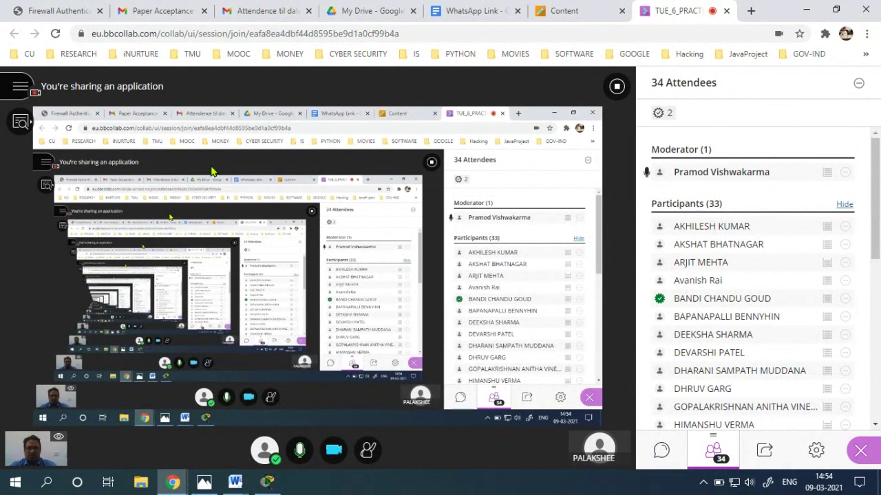
click(268, 482)
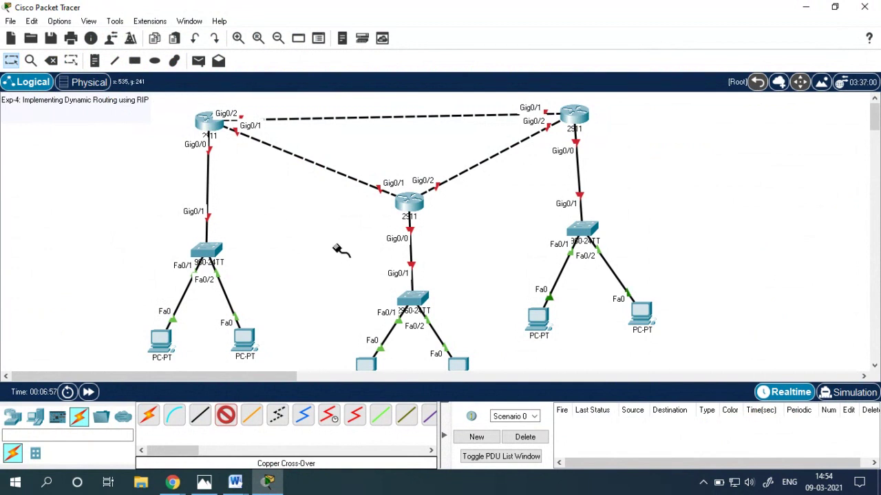
- Add a note reading 10.0.0.1 beside the GigabitEthernet0/0 port of the leftmost 2911 router
click(11, 61)
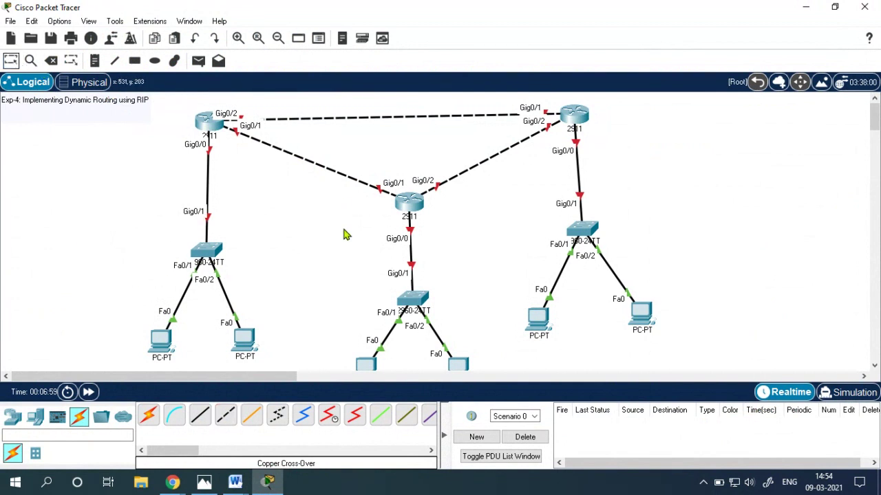
scroll(341, 234, down, 3)
scroll(341, 233, up, 3)
scroll(303, 222, down, 1)
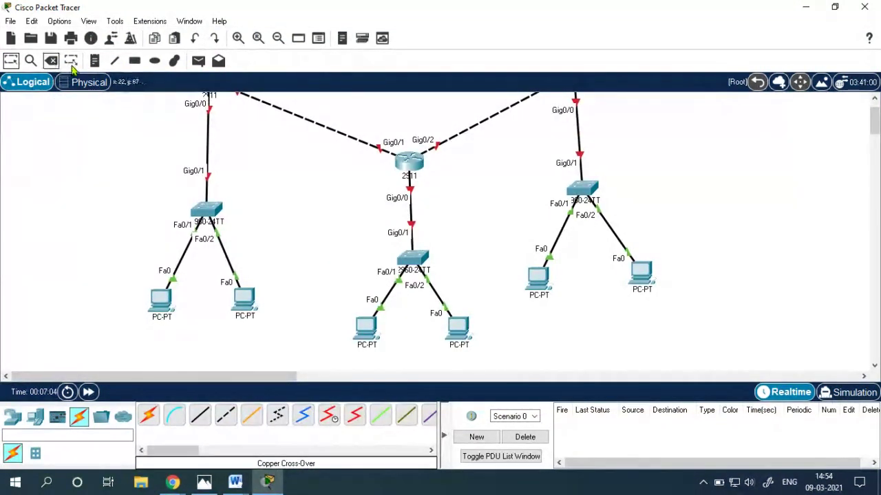
click(94, 61)
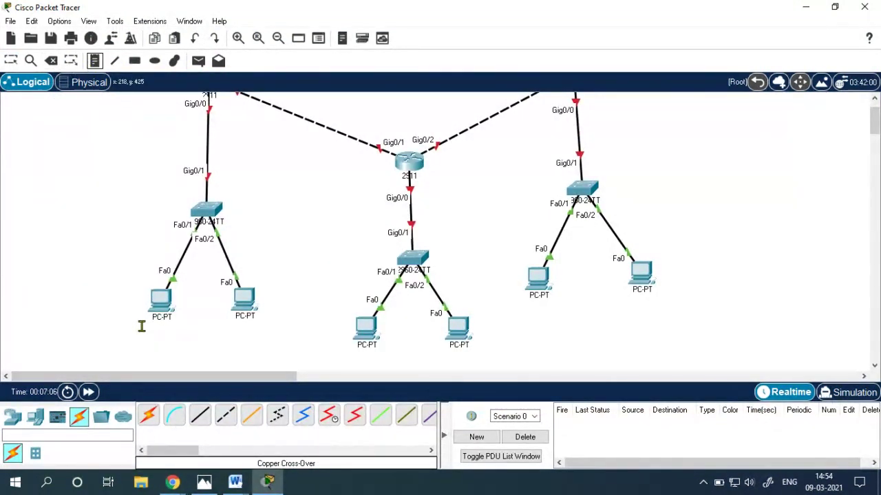
scroll(134, 264, up, 1)
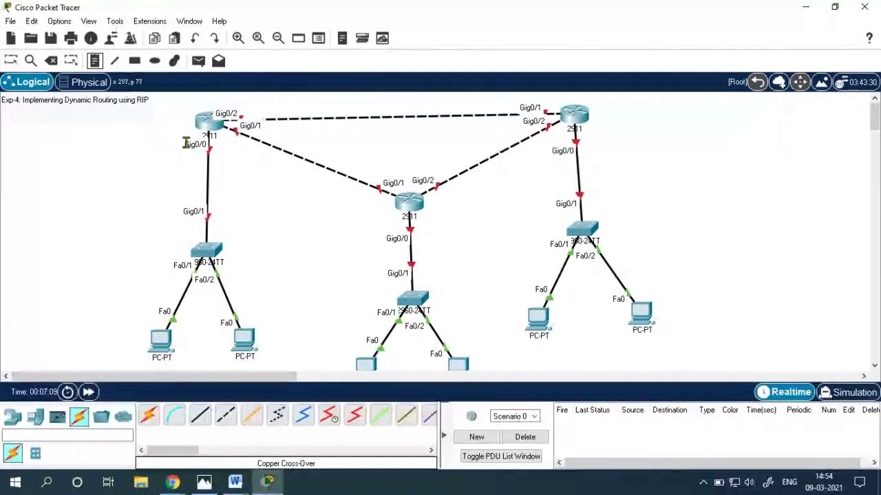
click(145, 146)
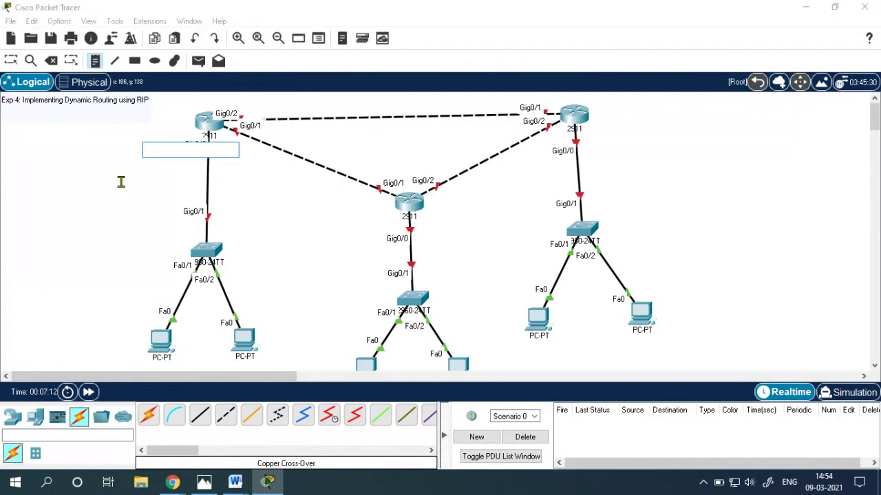
text(10.0.0.1)
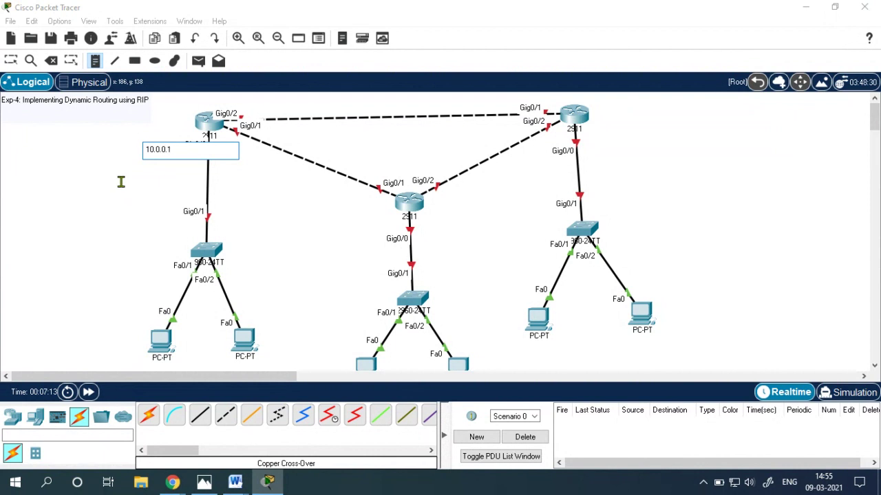
click(112, 204)
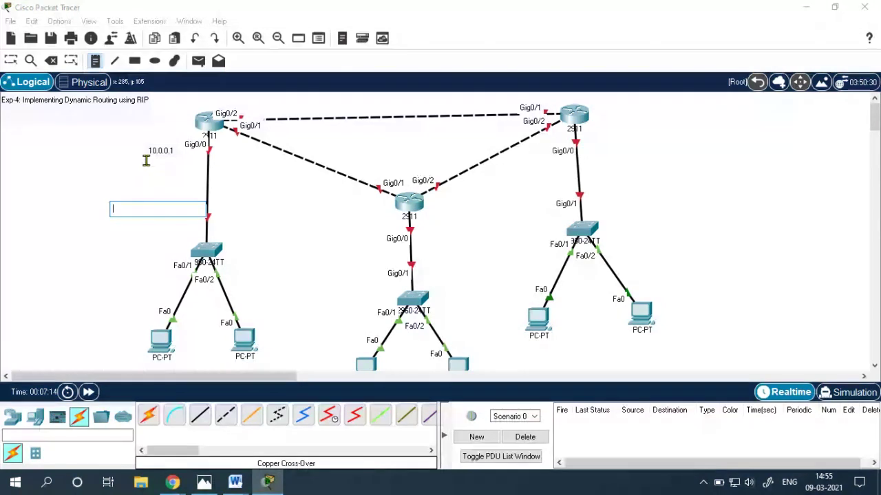
- Move the 10.0.0.1 note directly beneath the Gig0/0 label of the leftmost router
click(9, 61)
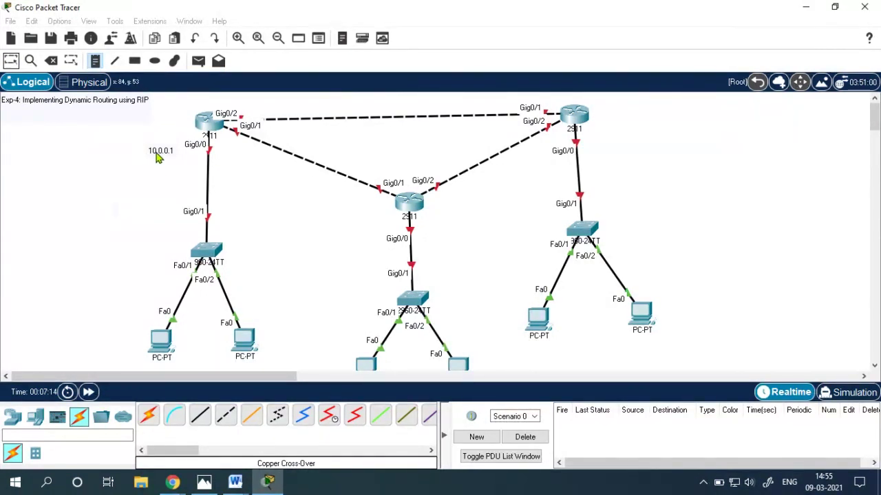
drag(156, 158, 183, 163)
click(184, 162)
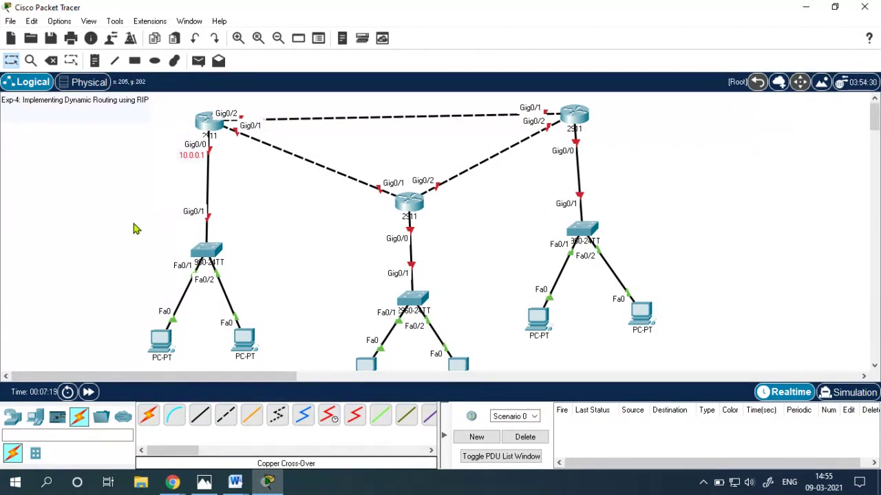
- Add a note reading 10.0.0.2 below the first PC of the leftmost network
scroll(134, 229, down, 1)
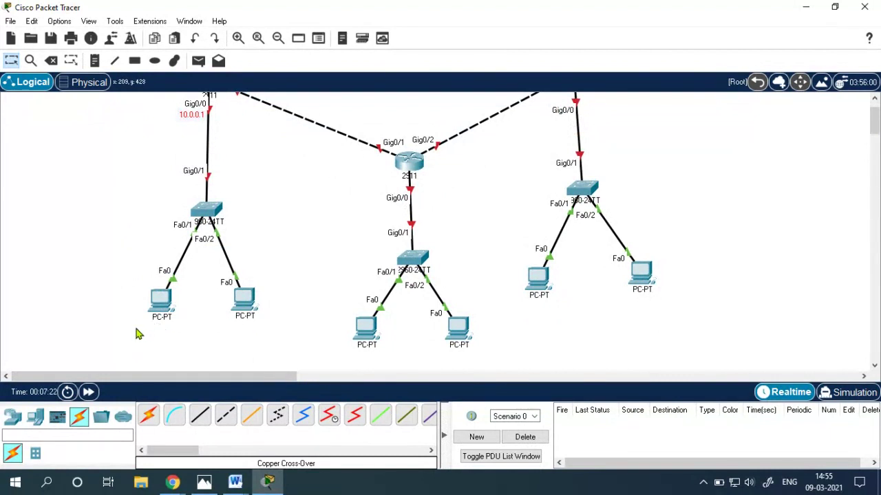
click(95, 61)
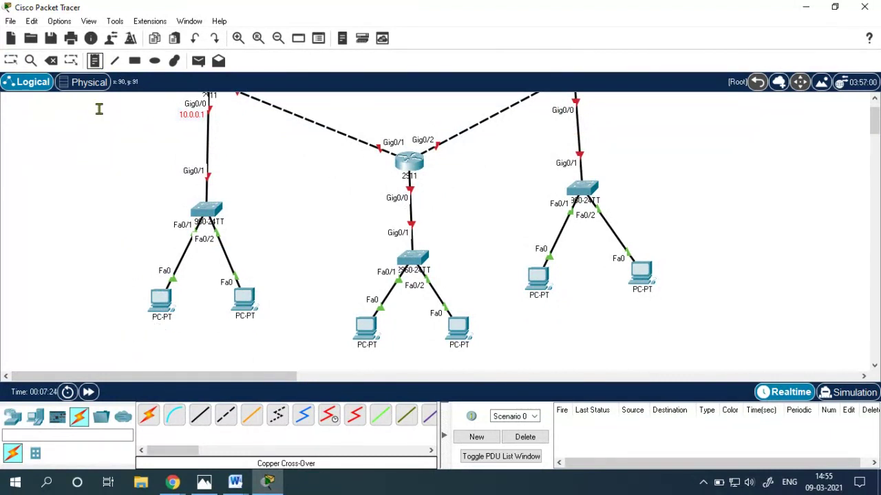
click(138, 325)
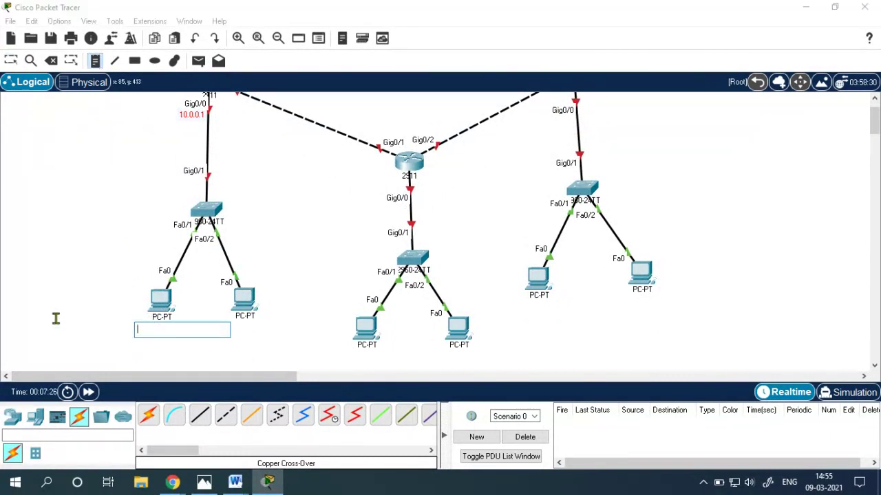
text(10.0.0.2)
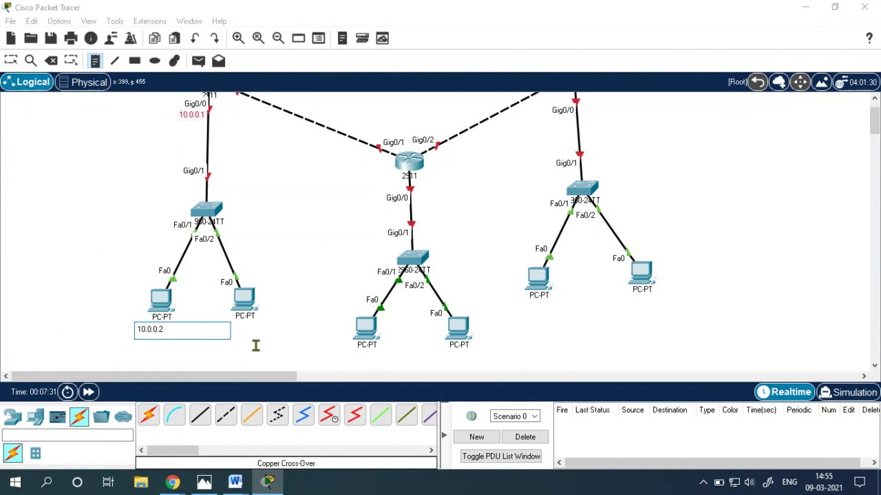
- Add a note reading 10.0.03 below the second PC of the leftmost network
click(241, 330)
click(227, 328)
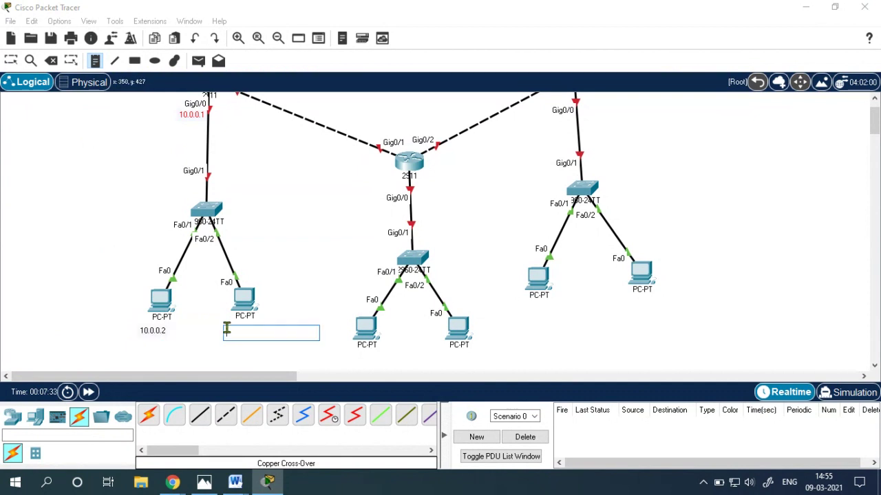
text(10.0.03)
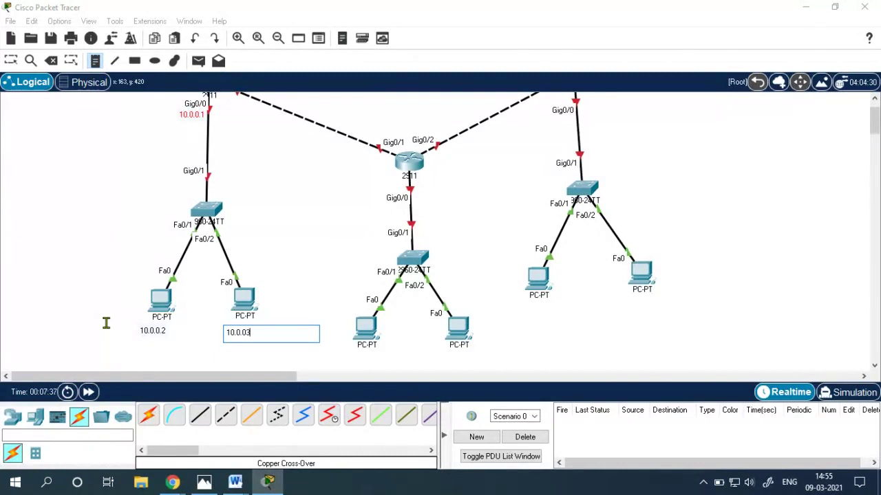
key(ctrl+a)
click(110, 289)
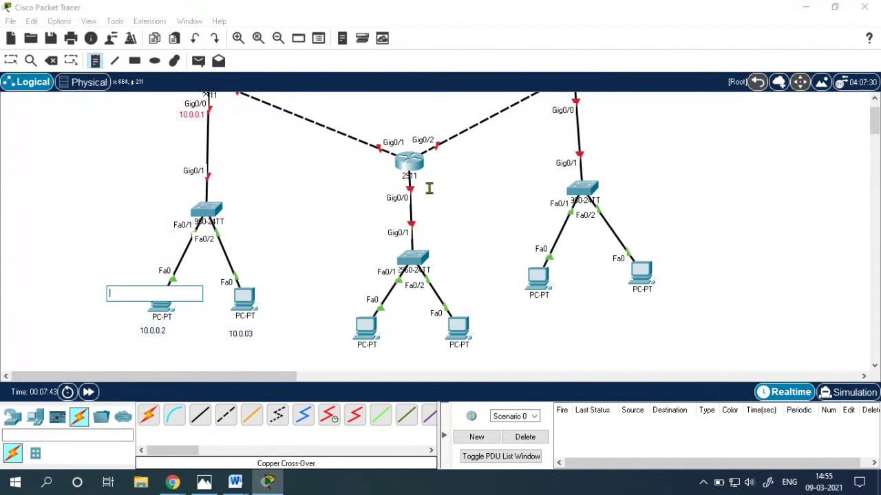
- Add a note reading 20.0.0.1 at the Gig0/0 port of the middle 2911 router and copy its text
click(373, 182)
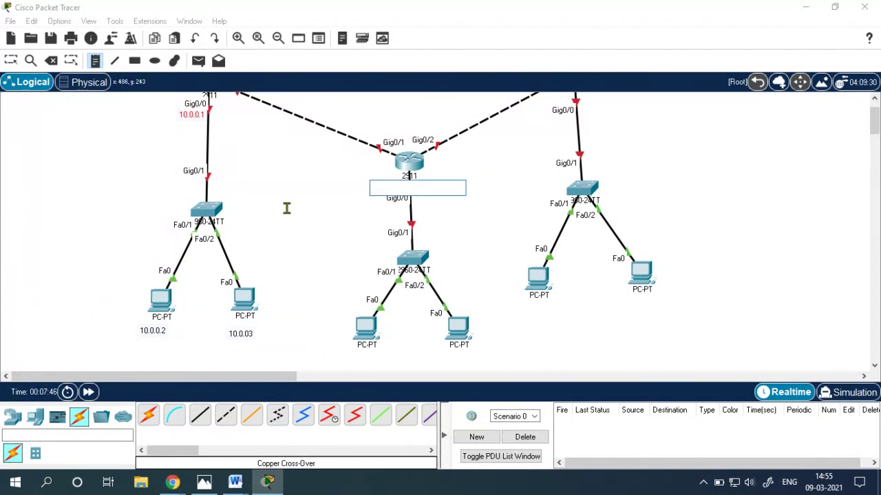
text(20.0.0.1)
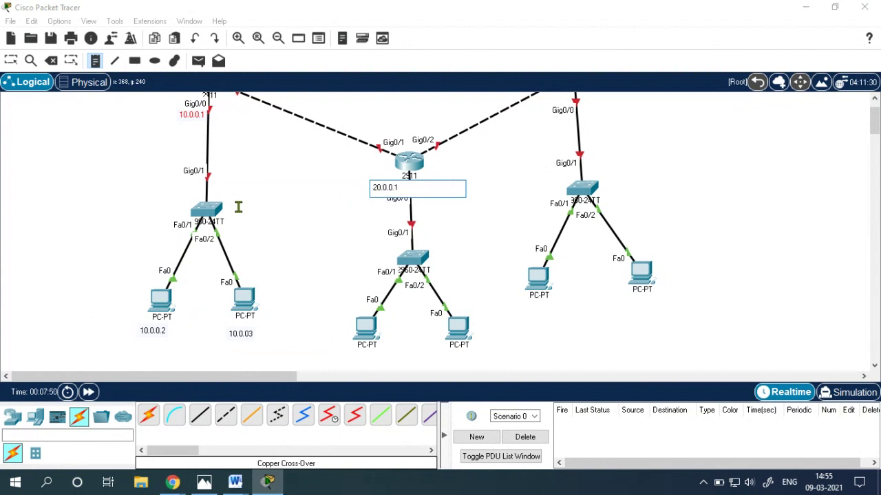
key(ctrl+a)
key(ctrl+c)
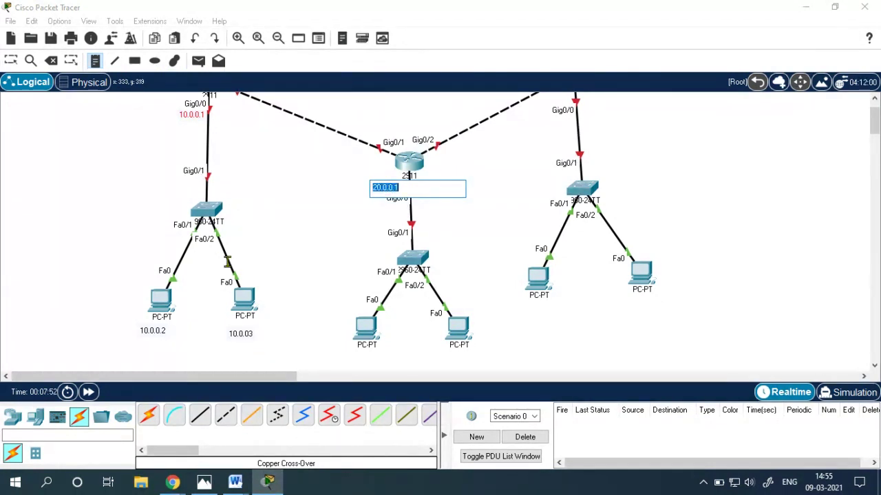
- Add notes reading 20.0.0.2 and 20.0.0.3 below the first and second PC of the middle network
click(346, 355)
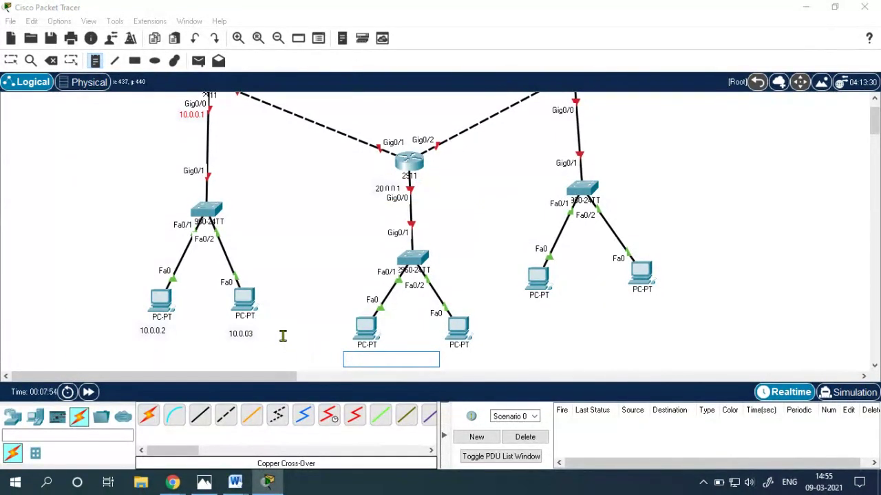
key(ctrl+v)
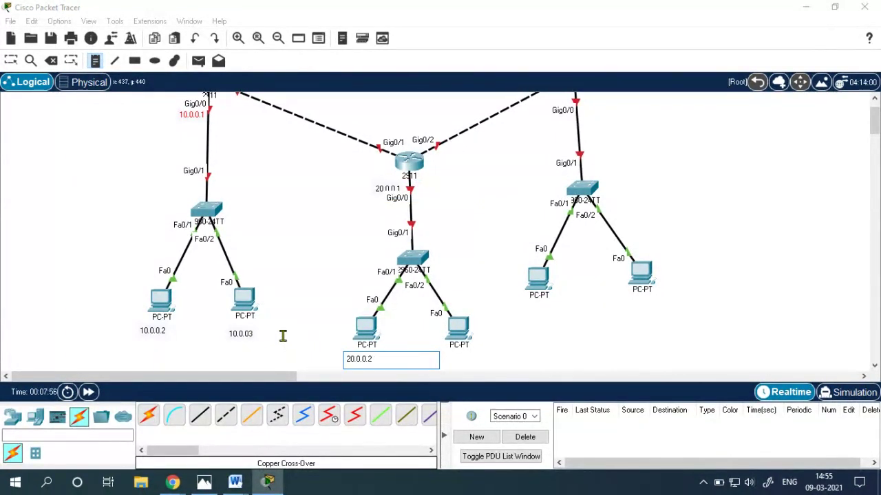
click(441, 358)
click(428, 357)
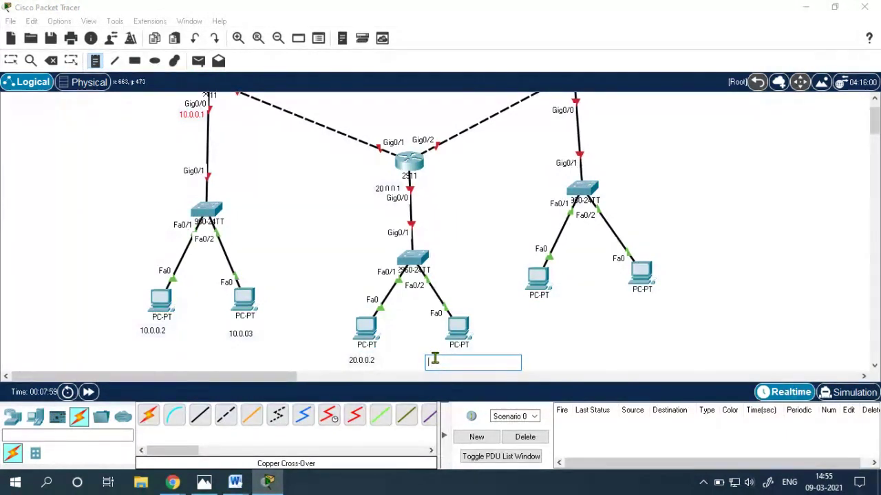
key(ctrl+v)
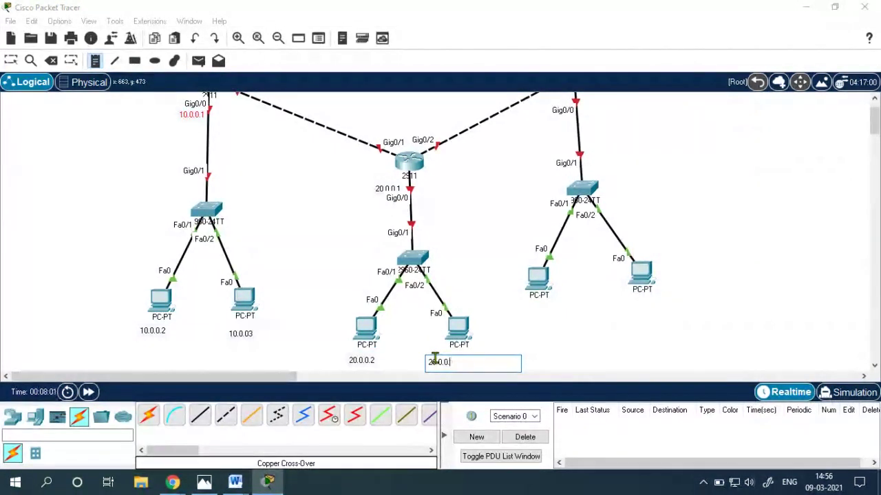
key(BackSpace)
text(3)
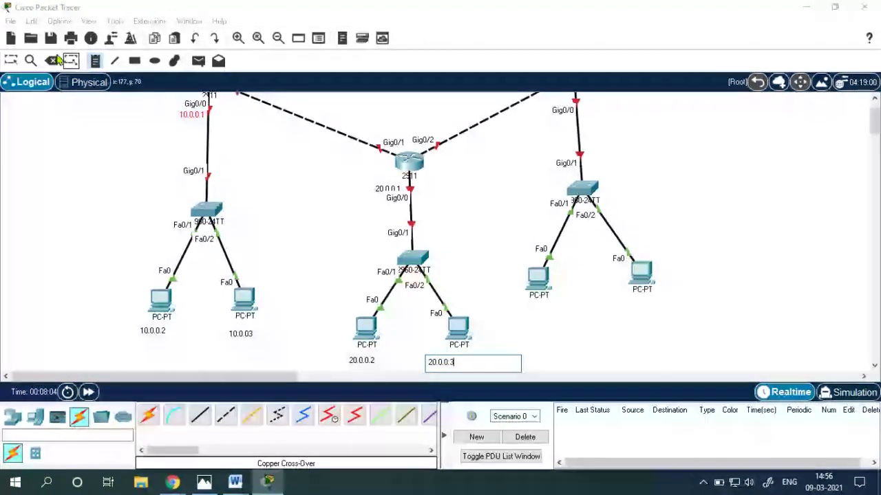
- Move the 20.0.0.1 note just above the middle router's Gig0/0 label and the 20.0.0.3 note directly beneath its PC
click(11, 60)
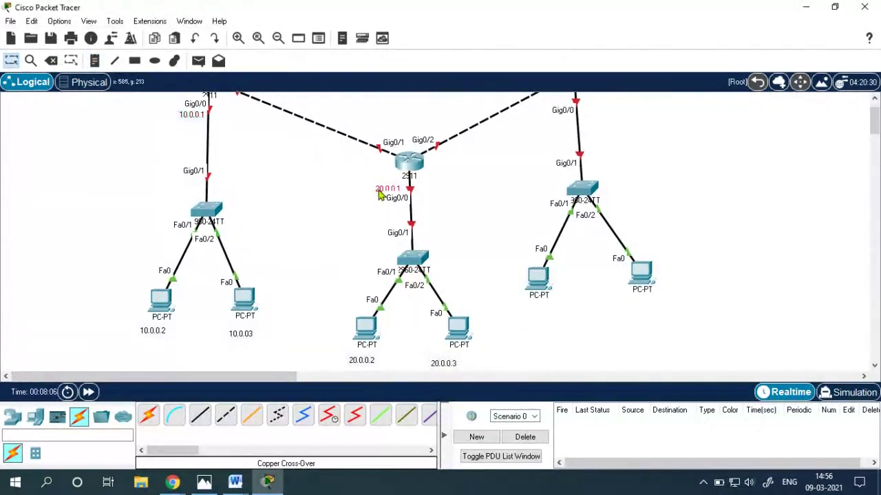
drag(378, 191, 378, 189)
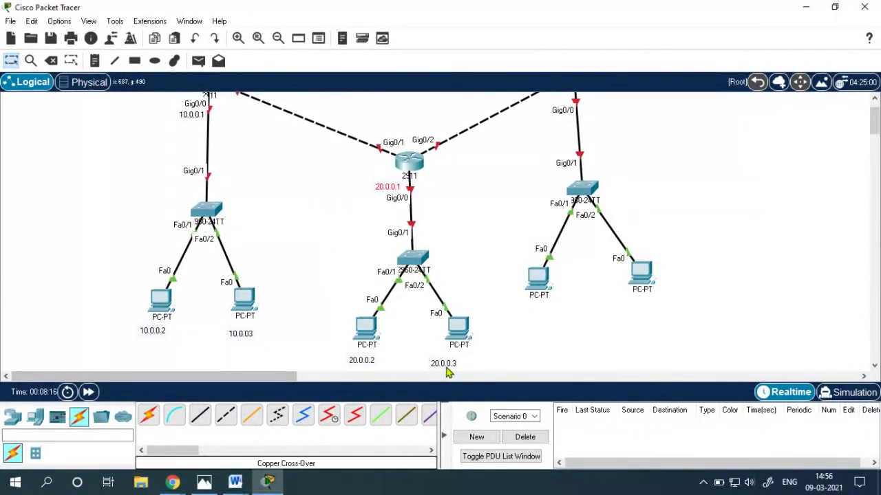
drag(448, 367, 463, 364)
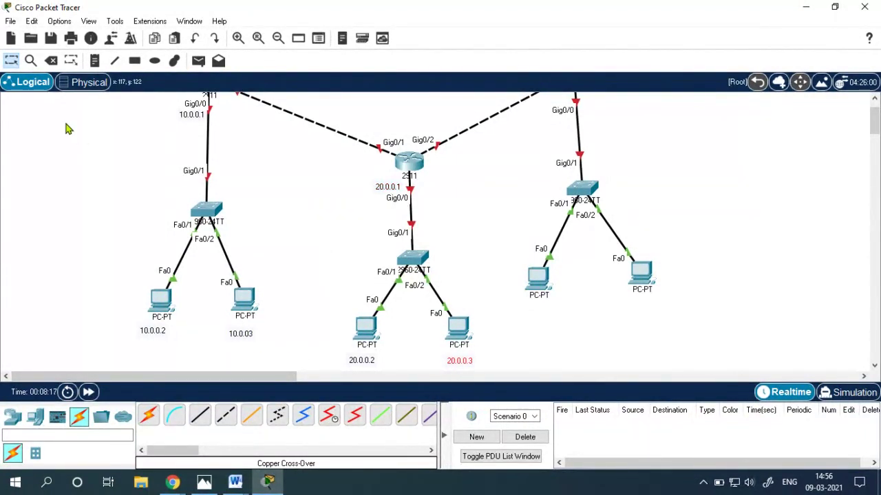
- Add a note reading 30.0.0.1 beside the Gig0/0 port of the rightmost 2911 router and copy its text
click(94, 60)
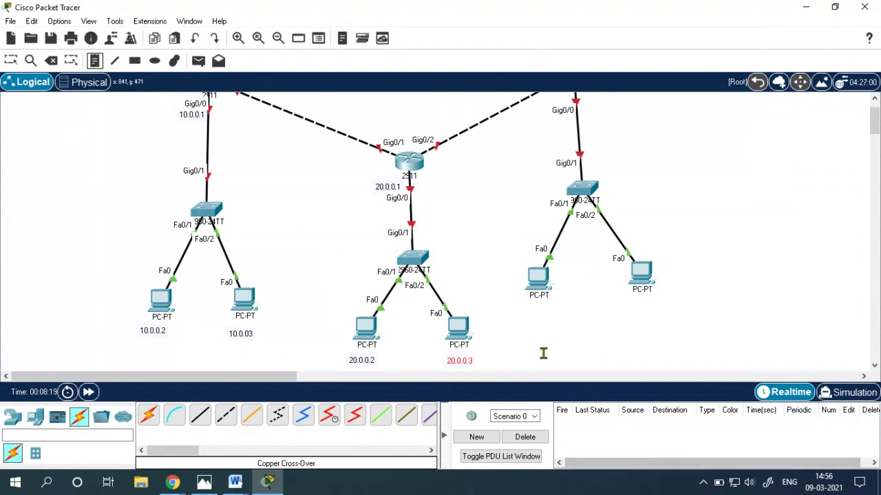
scroll(833, 337, up, 1)
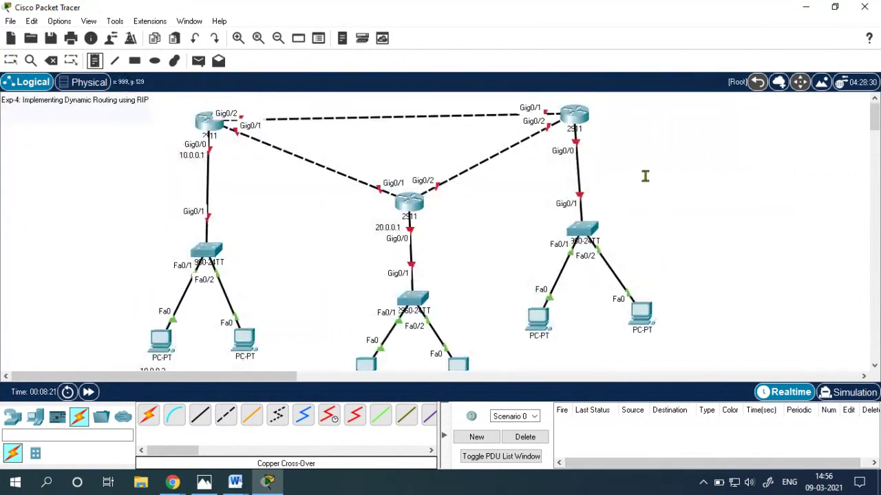
click(583, 140)
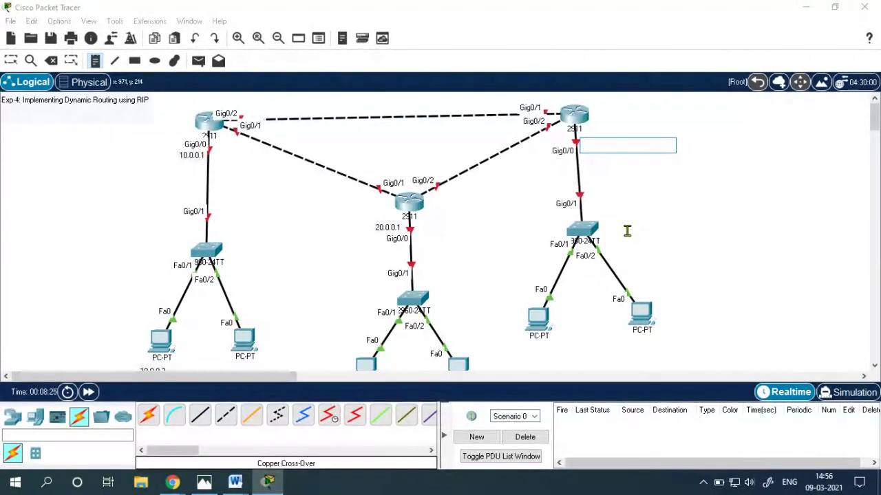
text(20.0.0.1)
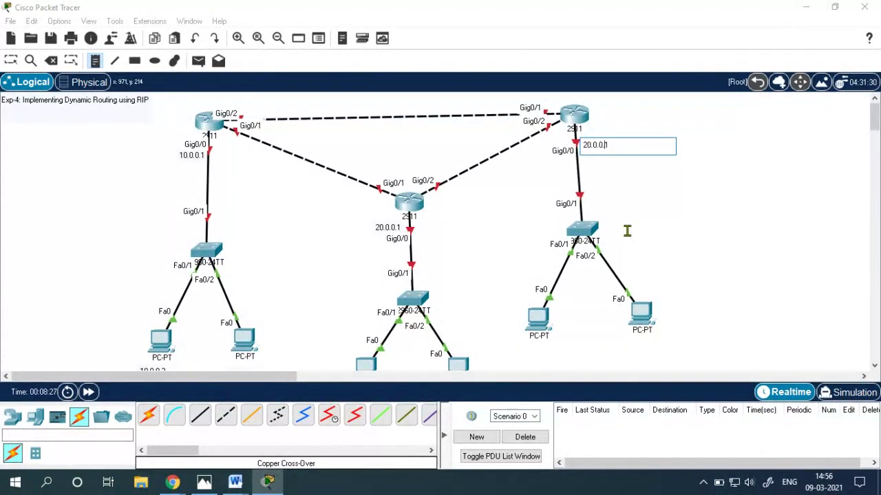
key(Home)
key(Delete)
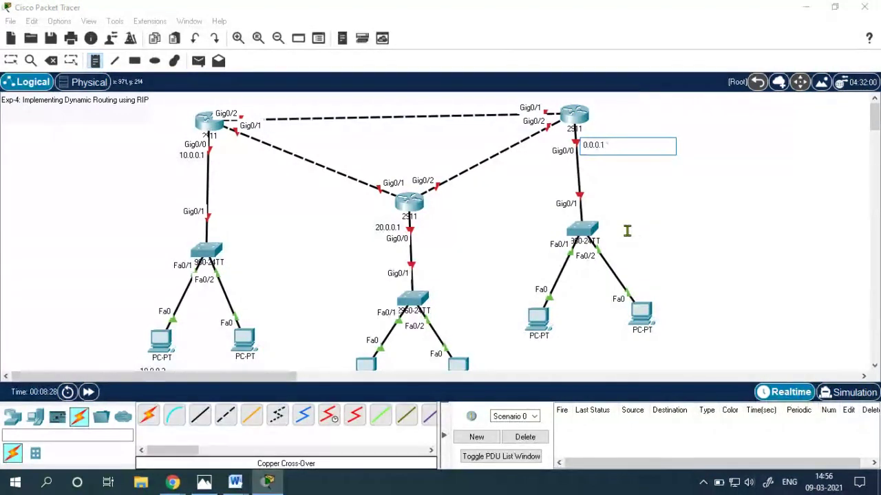
text(3)
key(ctrl+a)
key(ctrl+c)
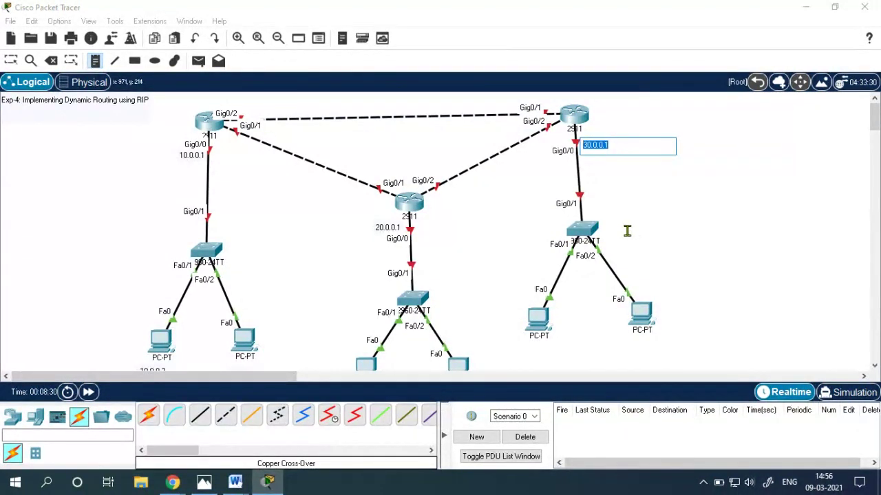
key(Delete)
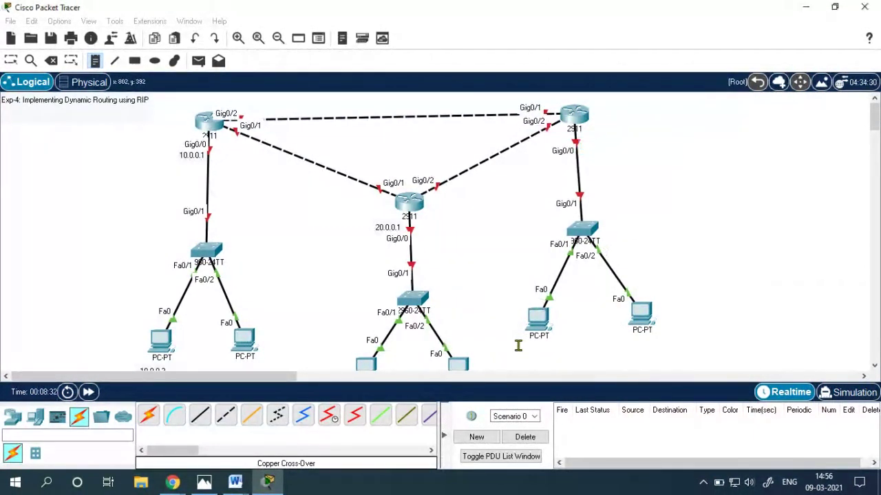
- Add notes reading 30.0.0.2 and 30.0.0.3 below the first and second PC of the rightmost network
click(518, 346)
key(ctrl+v)
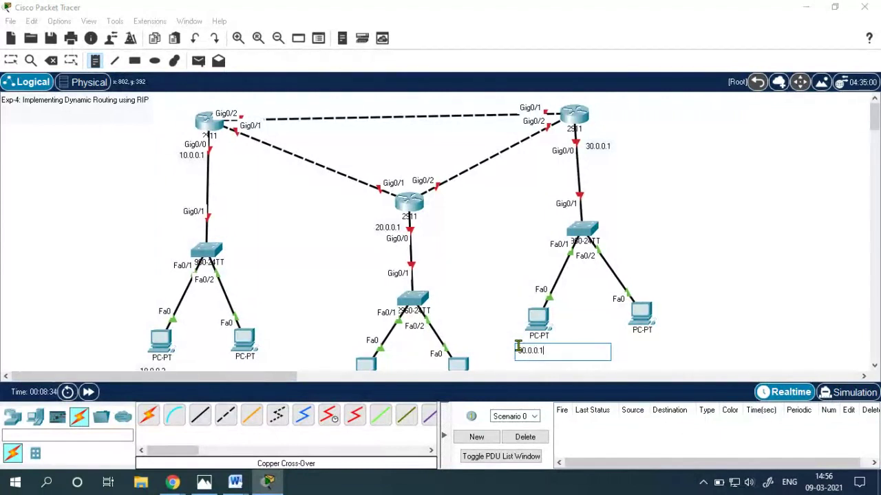
key(BackSpace)
click(623, 346)
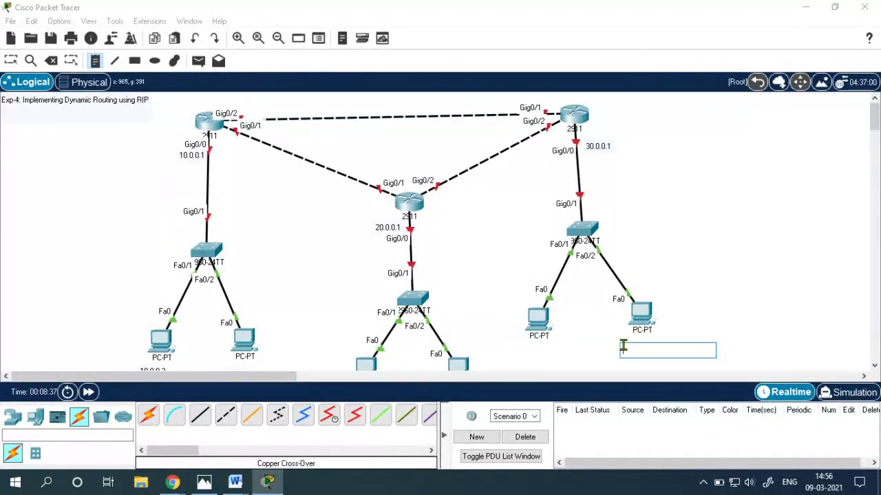
text(30.0.0.1)
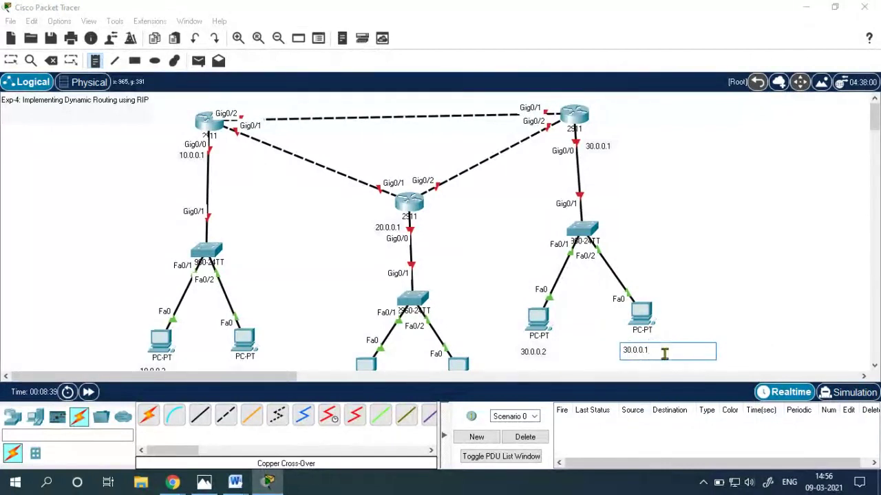
key(BackSpace)
text(3)
click(68, 224)
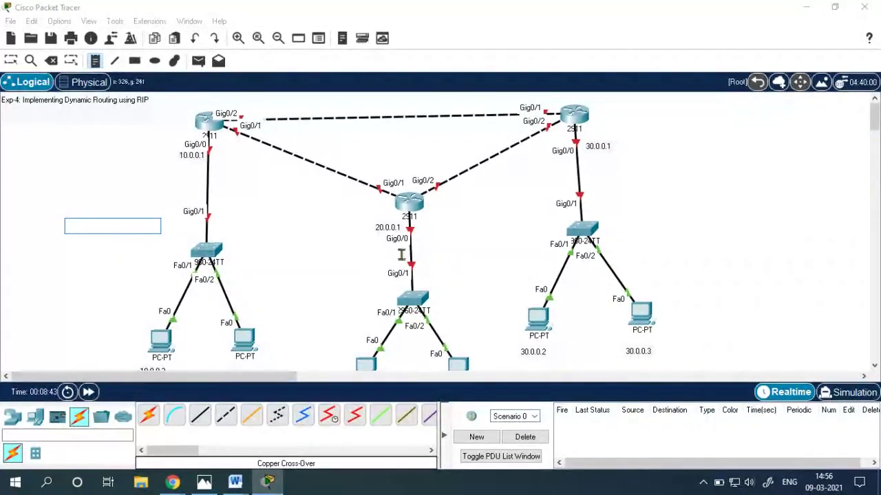
- Add a note reading 11.0.0.1 beside the Gig0/2 port of the leftmost 2911 router
click(875, 115)
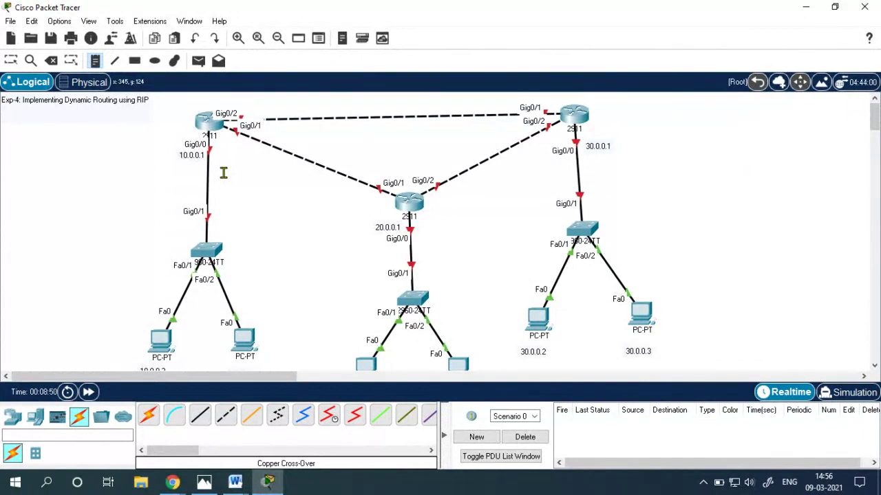
click(261, 134)
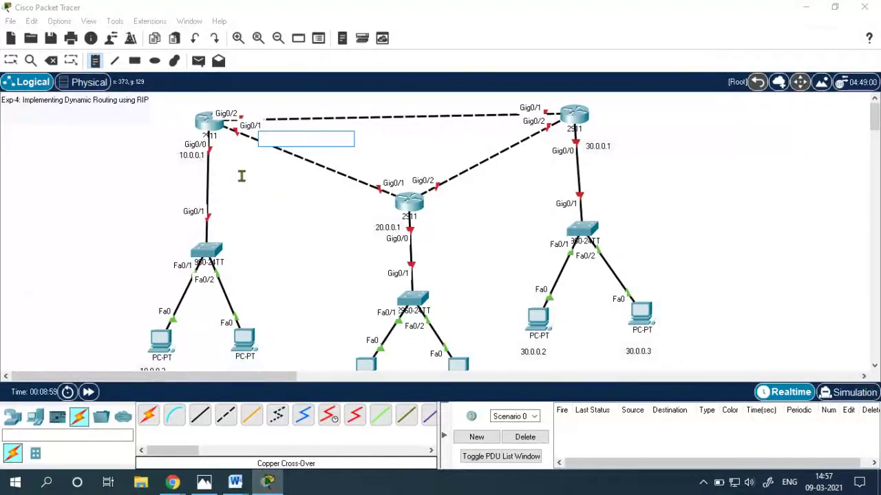
click(242, 104)
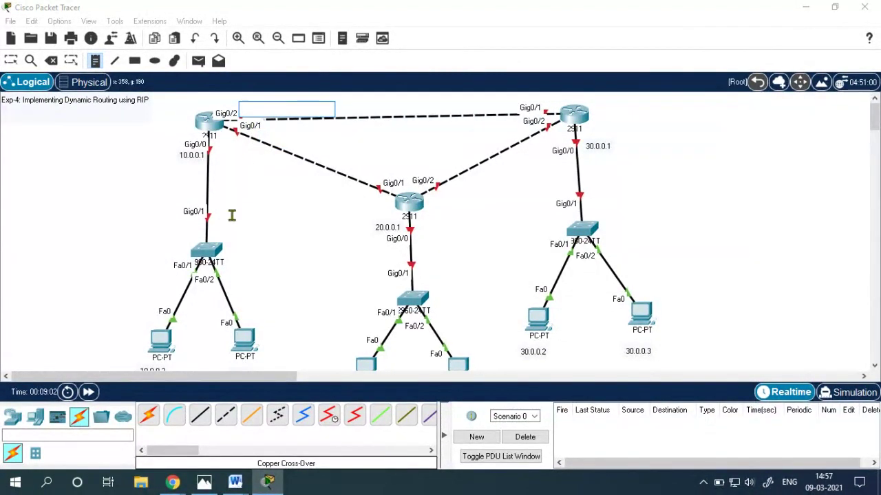
text(11.0.0.1)
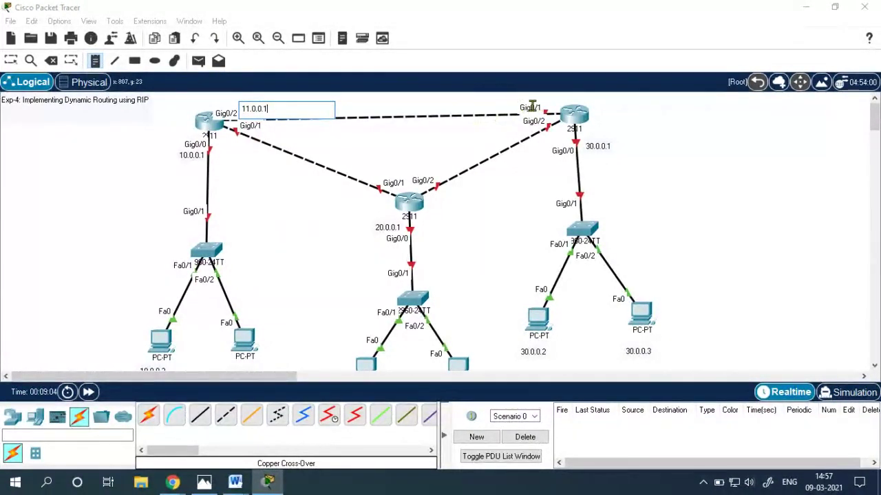
- Add a note reading 11.0.0.2 beside the Gig0/1 port of the rightmost 2911 router
click(477, 125)
key(ctrl+v)
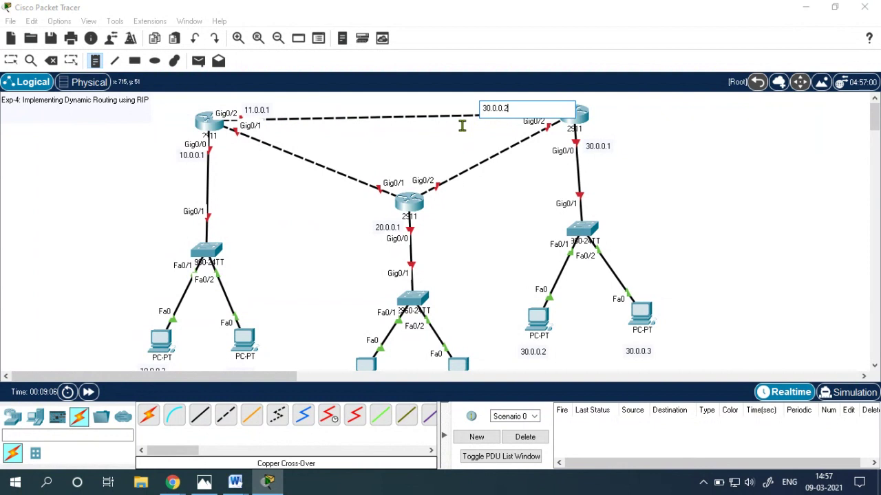
key(Left)
key(Left)
key(Left)
key(Left)
key(Left)
click(322, 141)
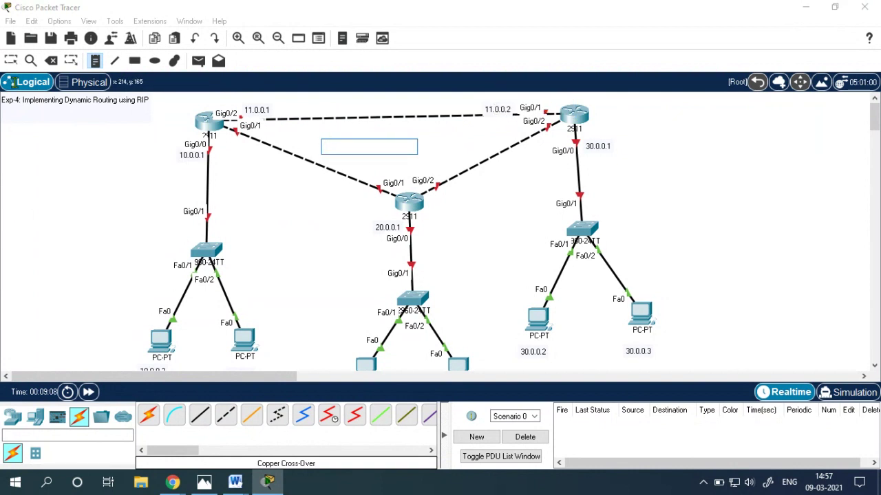
- Move the 11.0.0.1 note above the leftmost router's Gig0/2 label and the 11.0.0.2 note above the rightmost router's Gig0/1 label
click(278, 108)
key(Escape)
drag(266, 113, 235, 100)
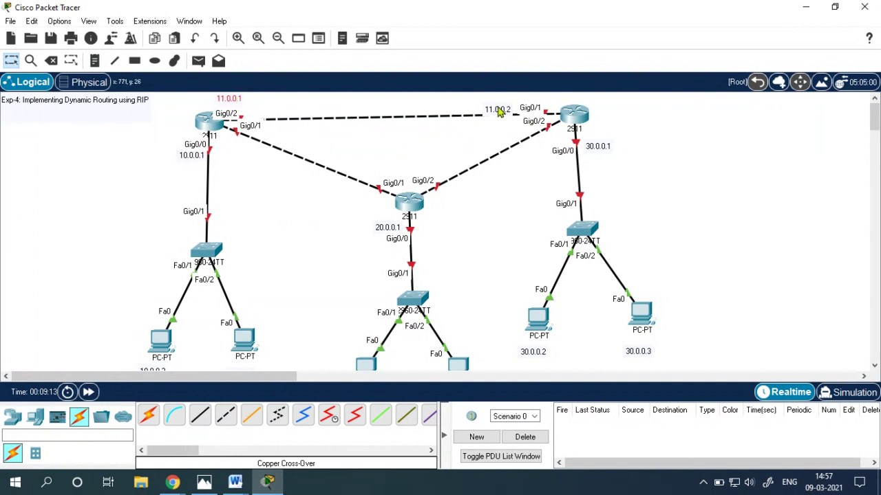
drag(510, 110, 542, 97)
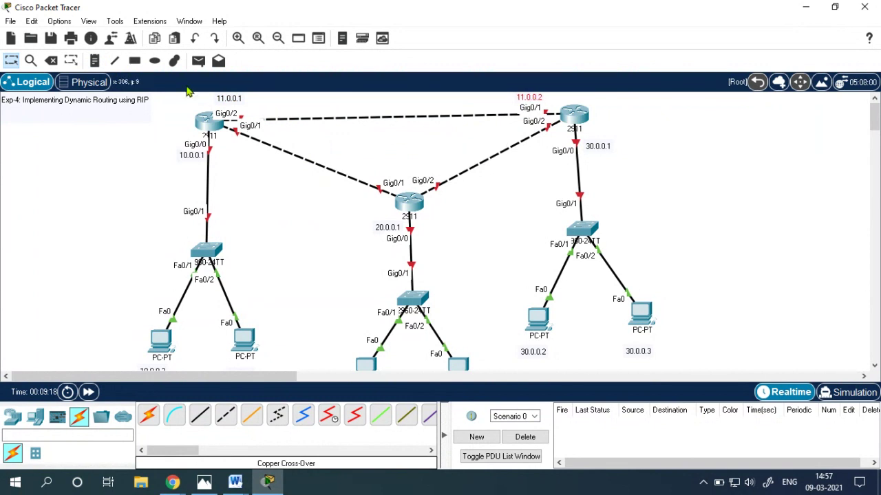
- Add a note reading 12.0.0.1 below the Gig0/1 label of the leftmost 2911 router
click(95, 62)
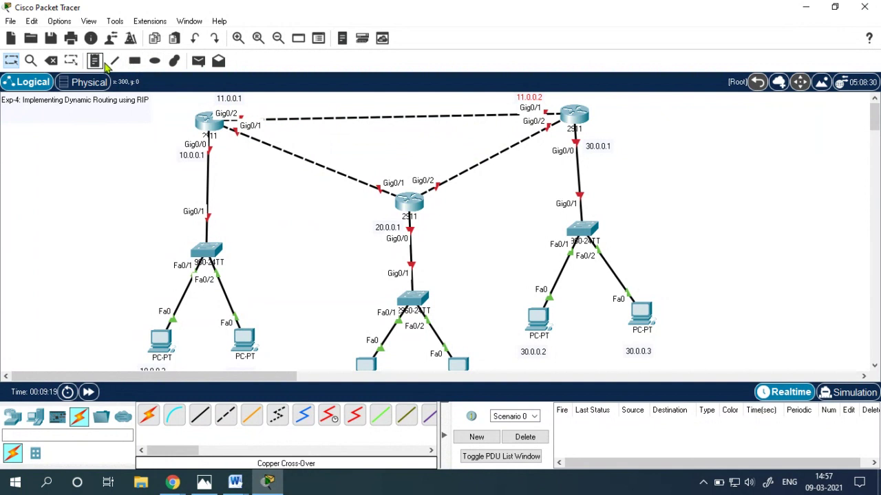
click(250, 137)
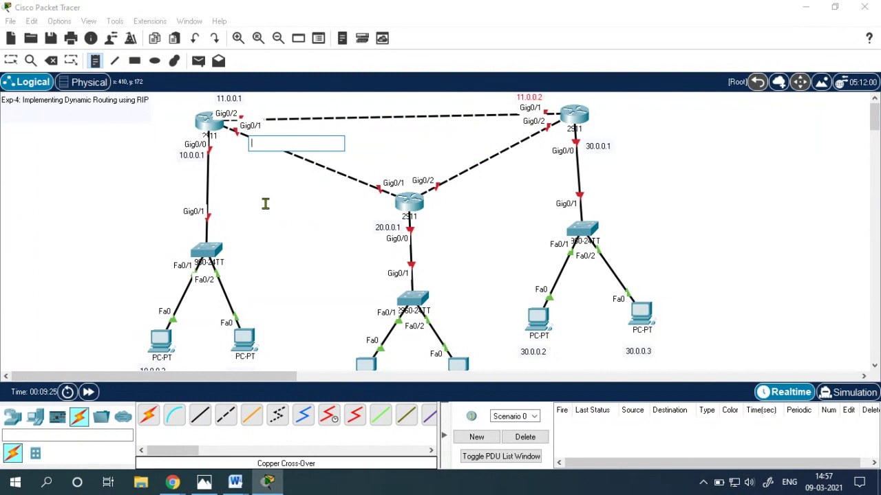
text(12)
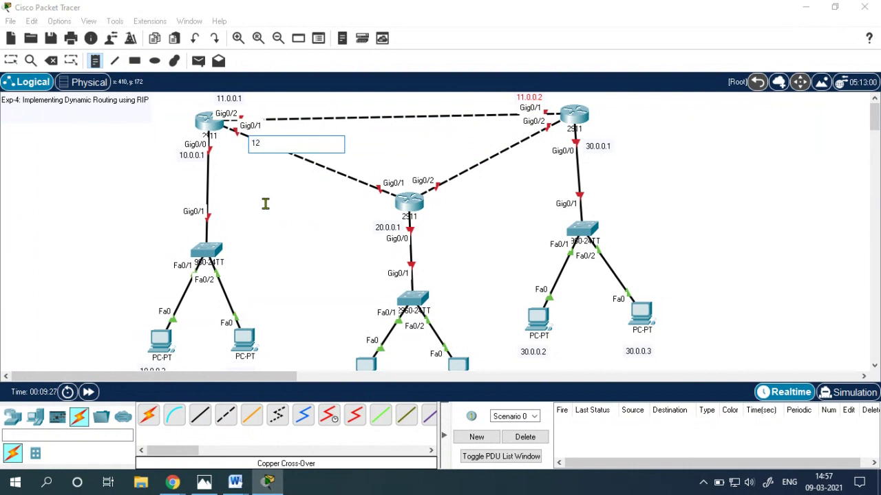
text(.0.0.1)
key(ctrl+a)
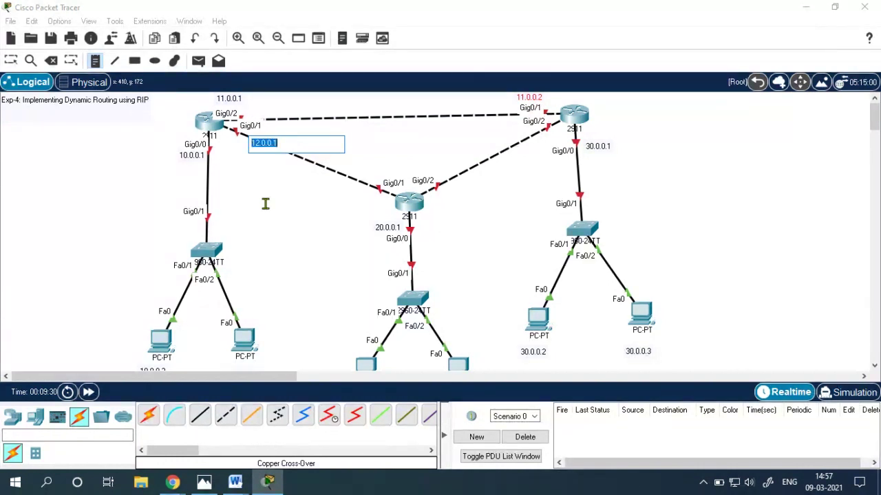
- Add a note with an address starting 12.0 beside the Gig0/1 port of the middle 2911 router
click(364, 183)
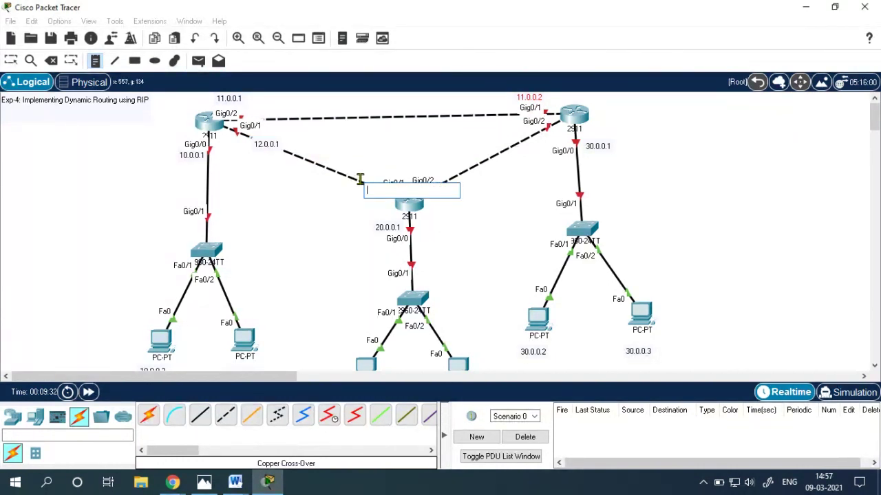
click(357, 178)
text(30.0.0.1)
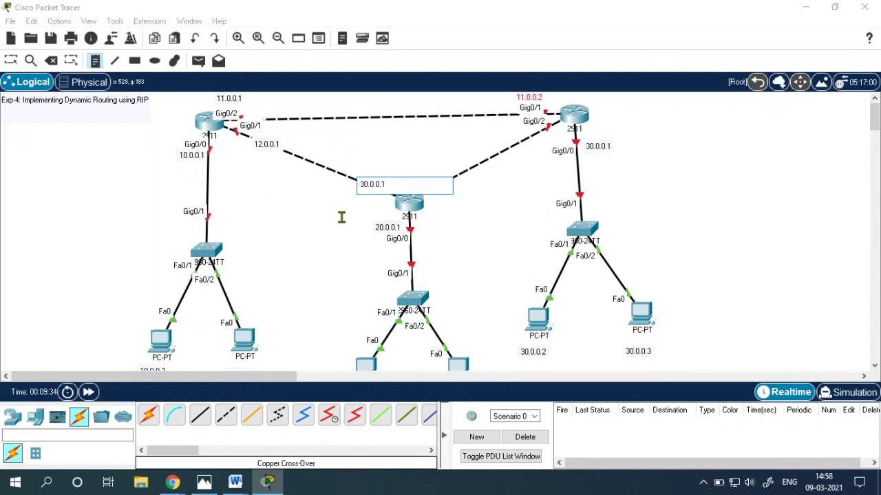
key(BackSpace)
text(12.0)
click(341, 217)
click(365, 192)
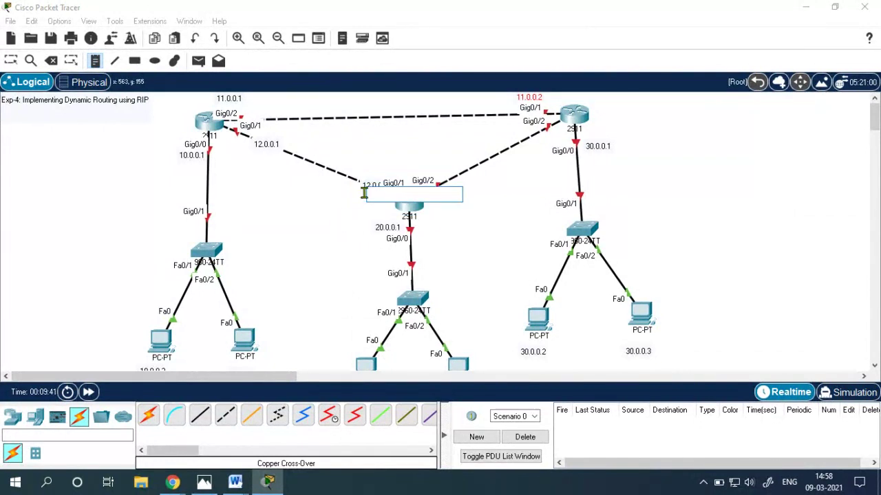
click(11, 61)
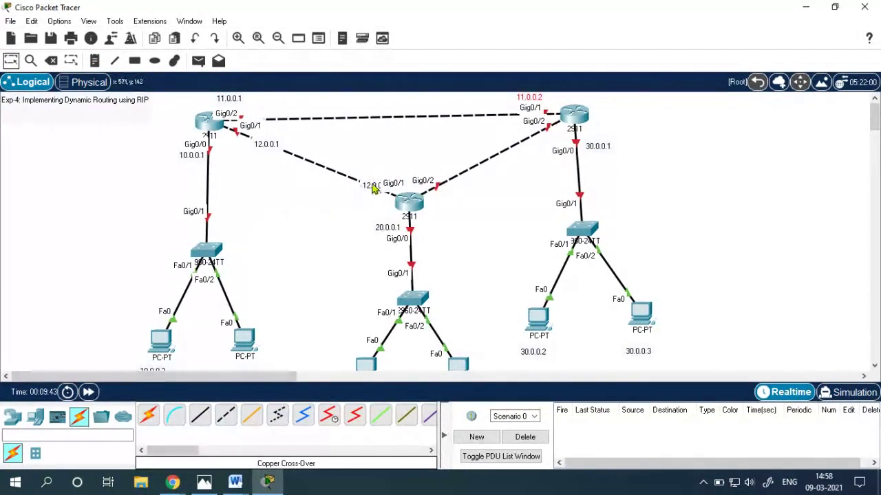
- Move the 12.0.0.2 note below the middle router's Gig0/1 label and the 12.0.0.1 note directly below the leftmost router's Gig0/1 label
drag(372, 190, 361, 203)
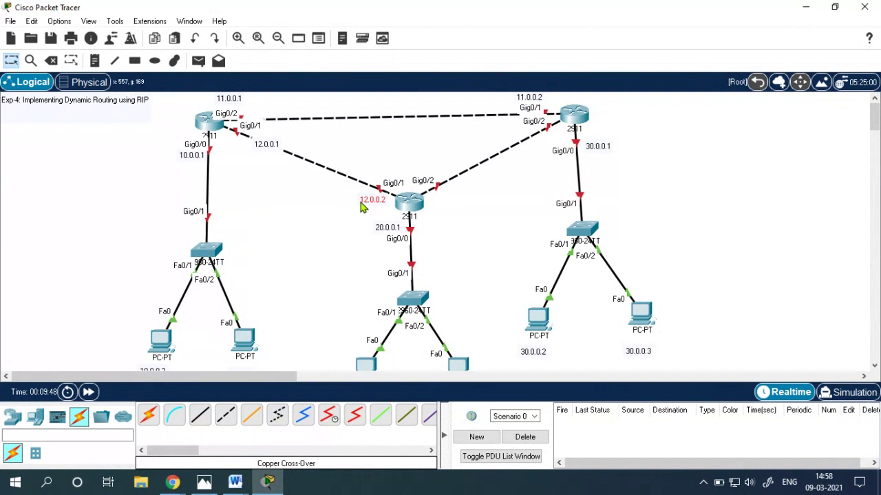
click(256, 146)
drag(256, 147, 244, 145)
click(250, 193)
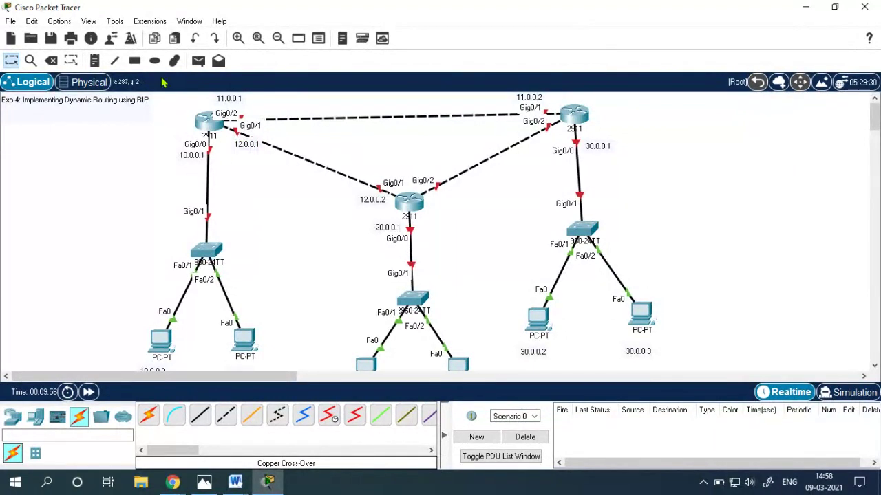
- Add a note reading 13.0.0.1 beside the Gig0/2 port of the middle 2911 router
click(94, 60)
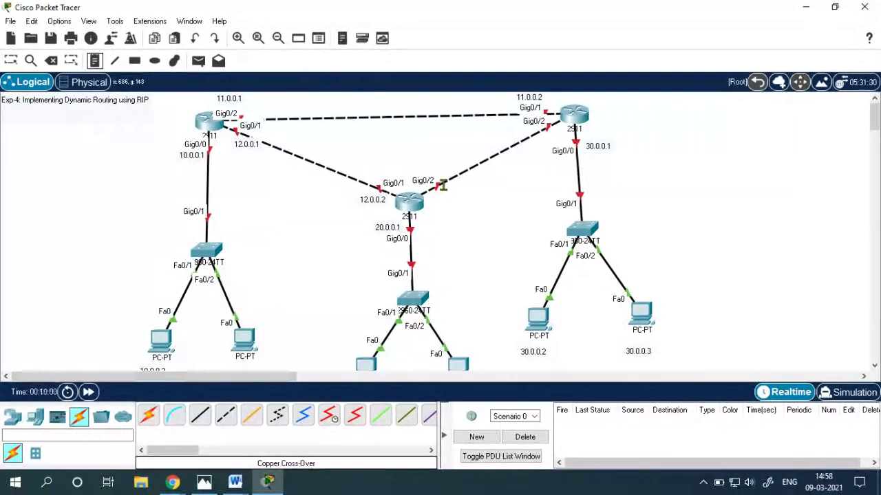
click(443, 189)
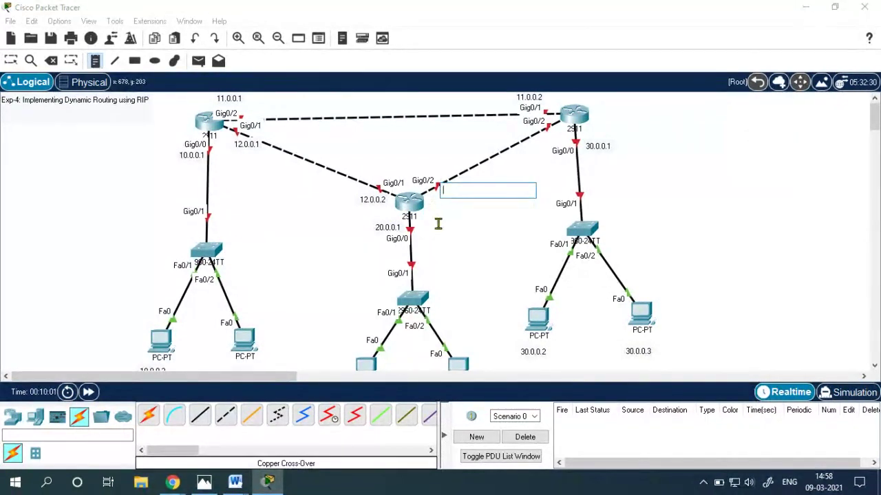
text(30.0.0.1)
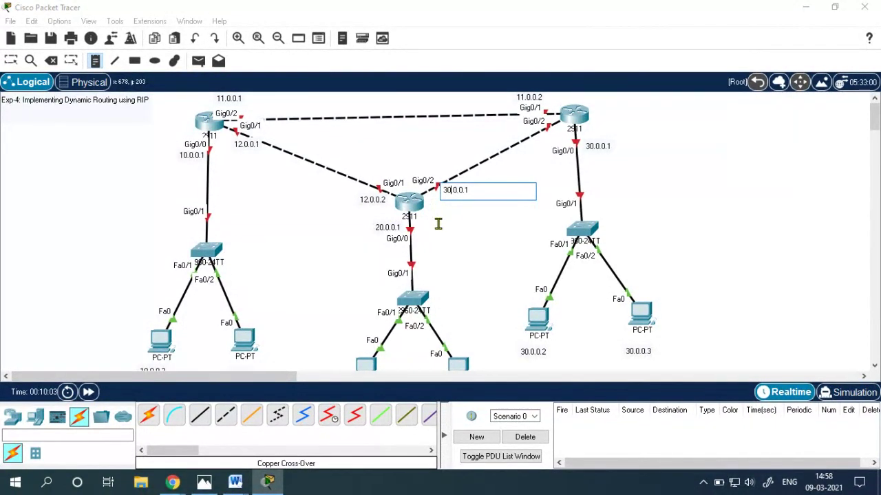
text(13)
- Add a note reading 13.0.0.2 for the rightmost 2911 router and move it below that router's Gig0/2 label, clear of the Gig0/0 cable
click(533, 134)
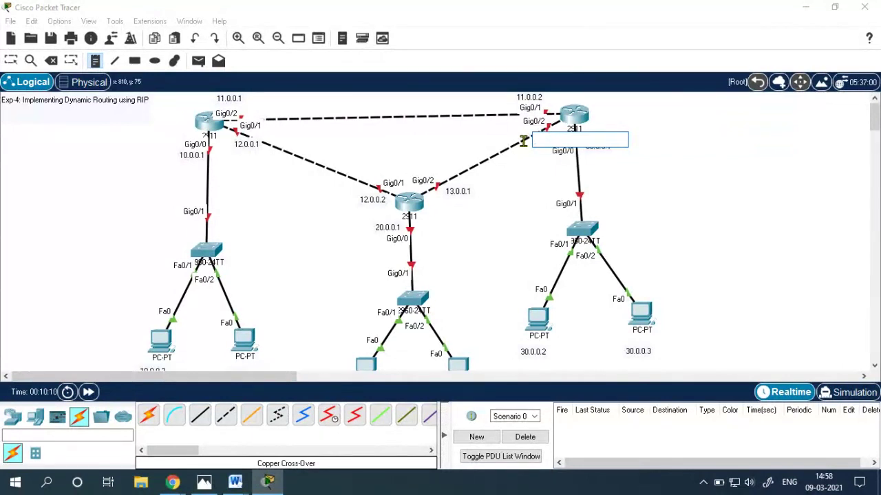
text(13.0)
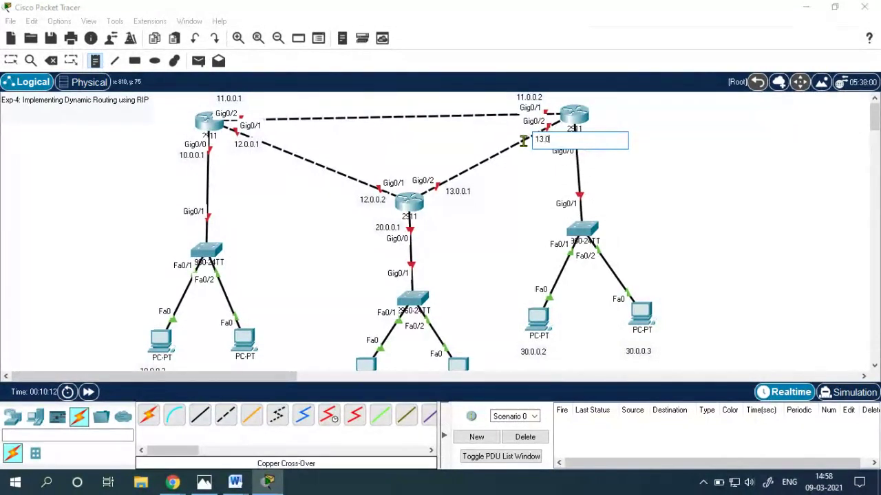
text(.0.2)
click(519, 200)
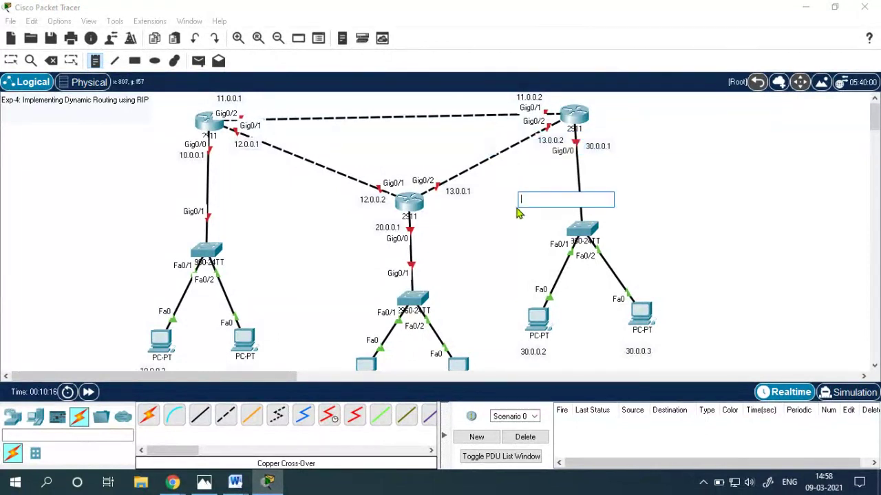
click(10, 61)
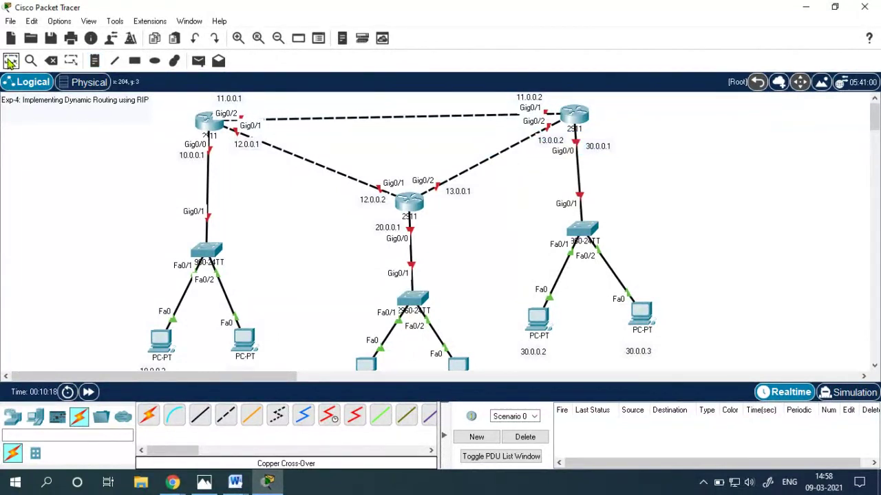
drag(560, 135, 528, 143)
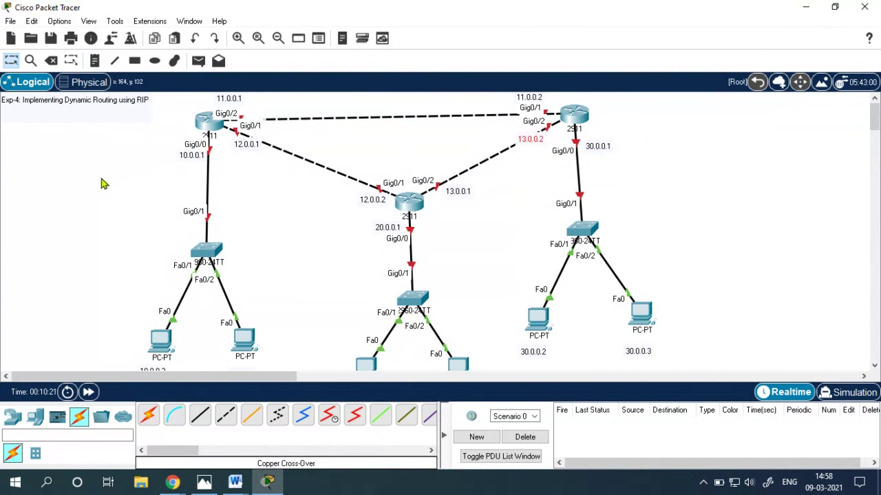
click(27, 219)
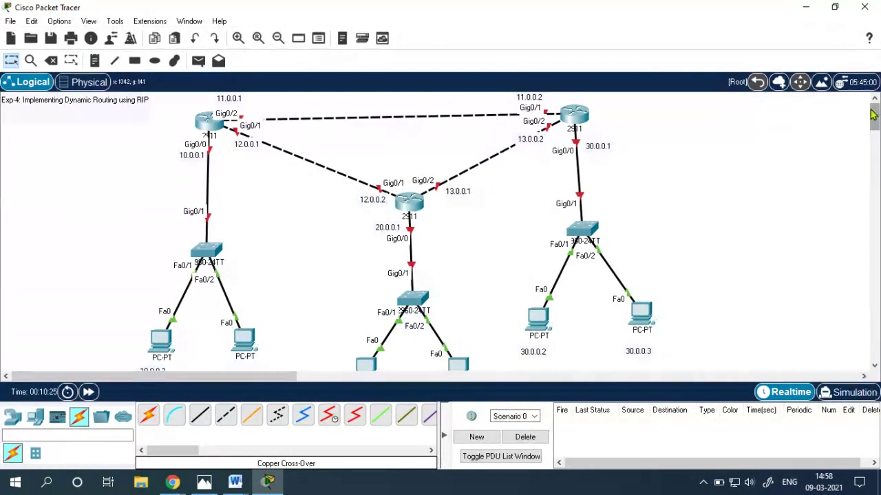
- Label the three 2911 routers with notes: R-1 for the leftmost, R-2 for the middle and R-3 for the rightmost
click(96, 61)
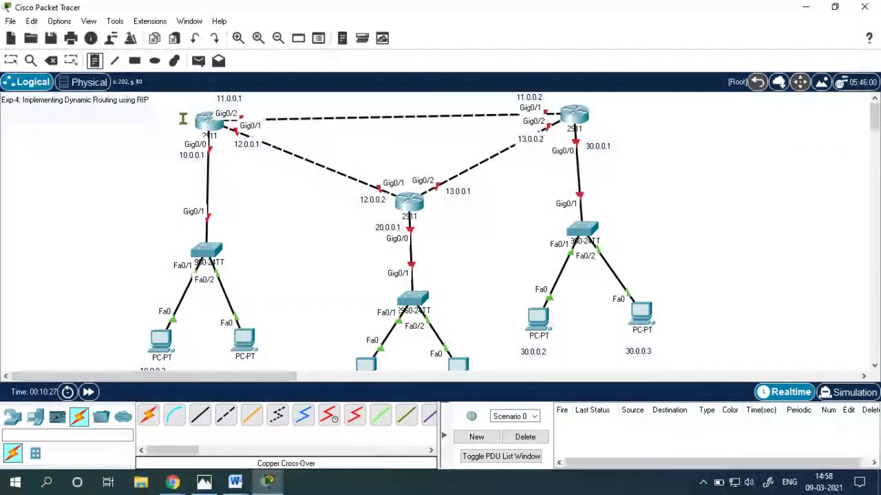
click(178, 115)
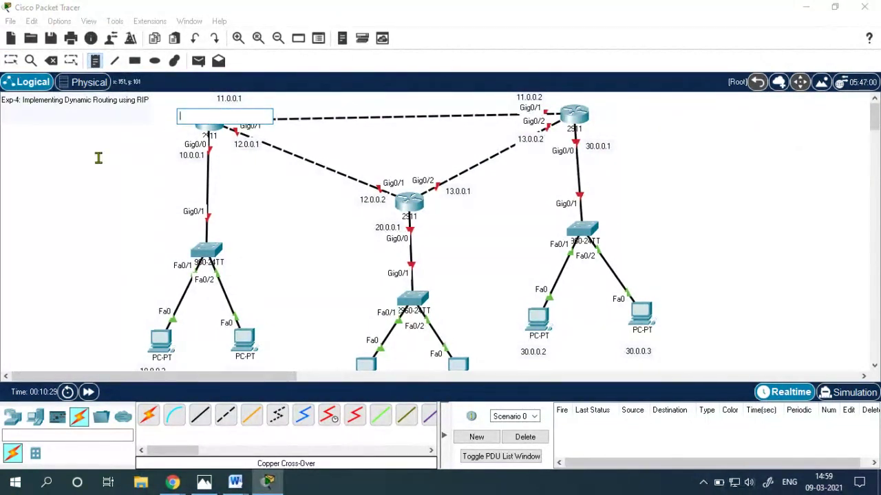
text(R-1)
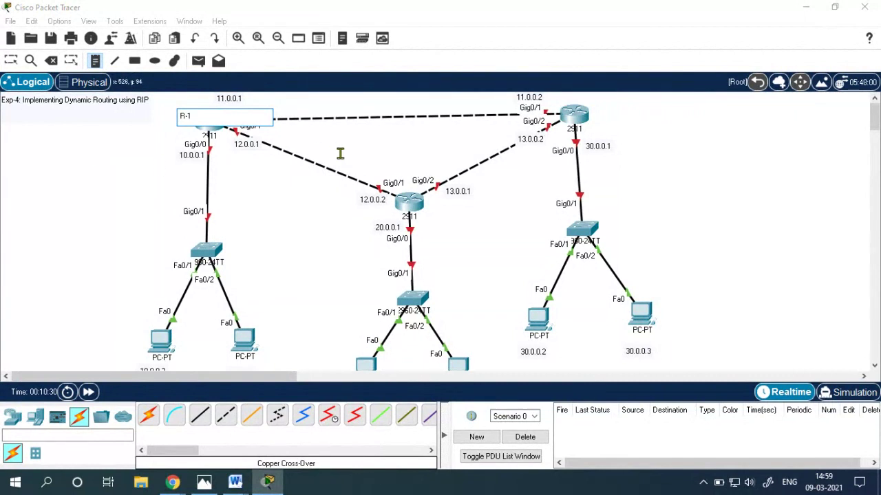
click(589, 105)
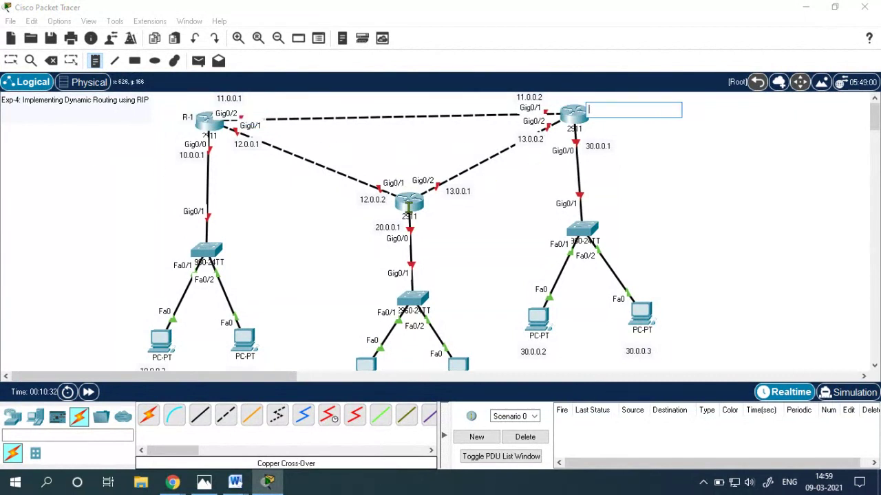
click(427, 202)
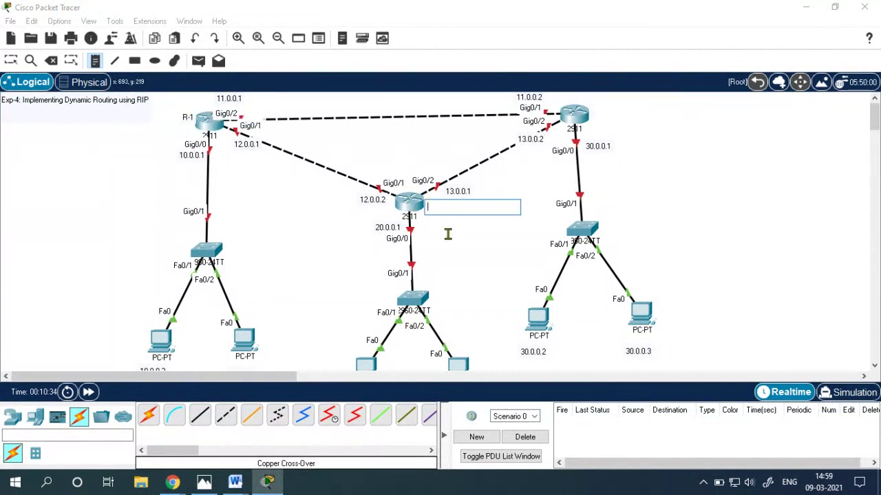
text(R-2)
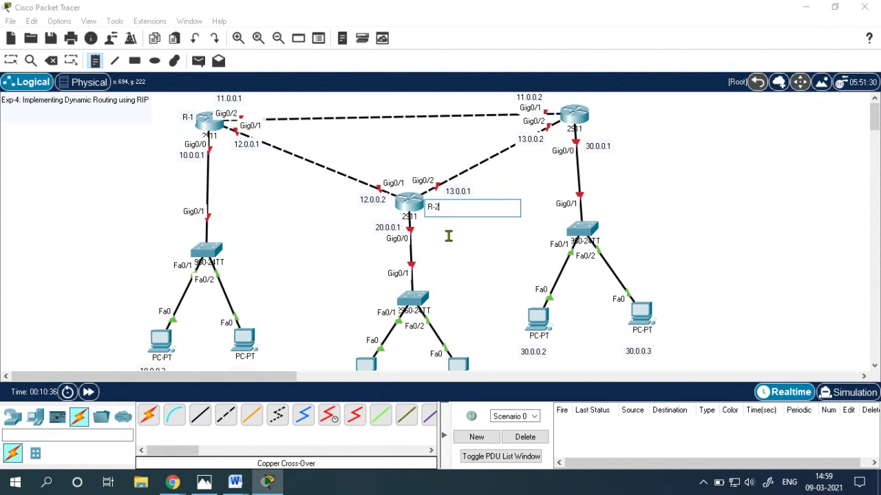
click(592, 109)
text(R-3)
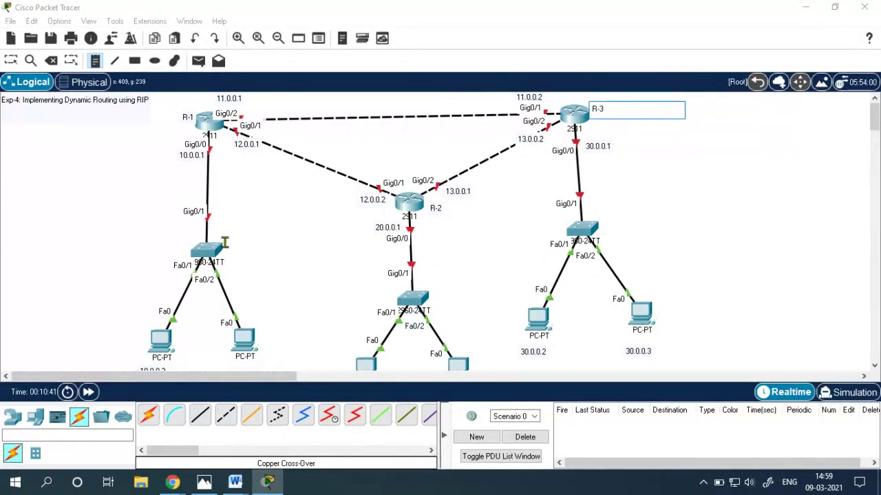
- Label the three 2960 switches with notes: S-1 for the leftmost, S-2 for the middle and S-3 for the rightmost
click(225, 245)
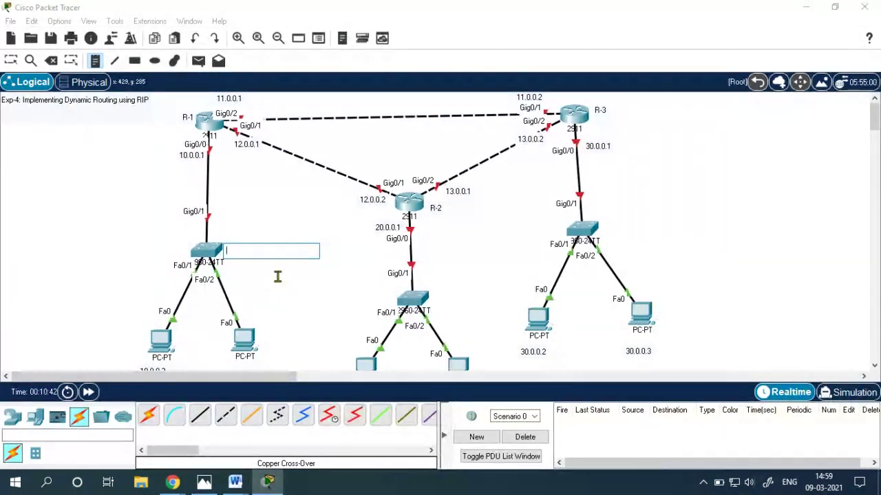
text(S-1)
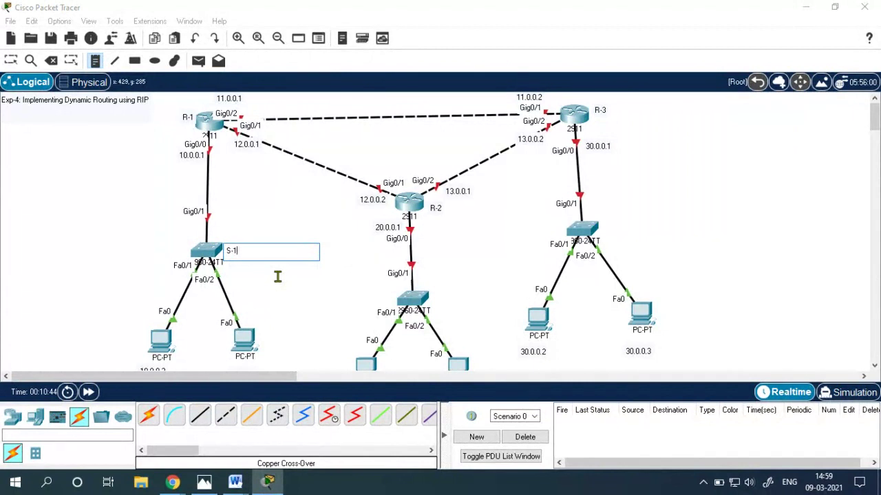
click(439, 299)
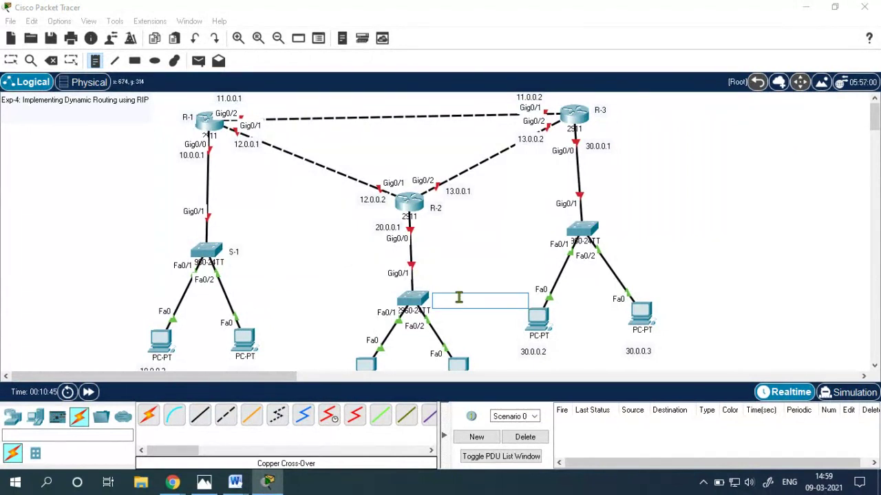
text(S2)
click(608, 228)
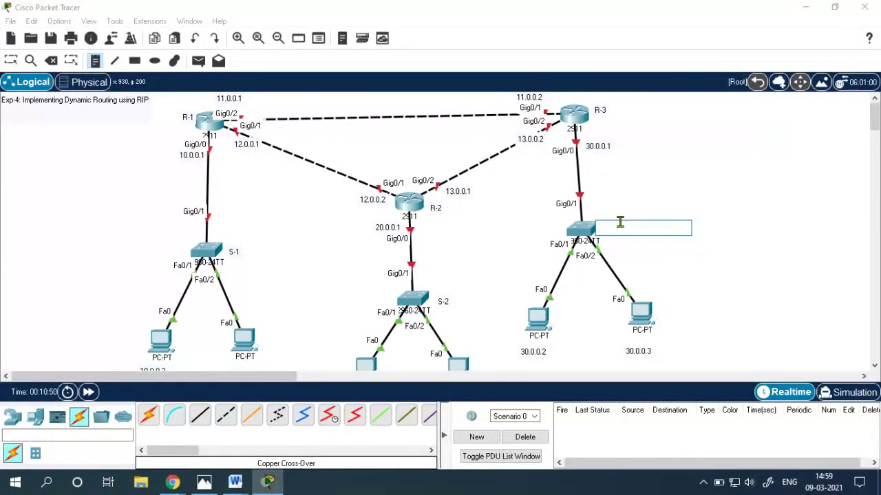
text(S-3)
click(503, 214)
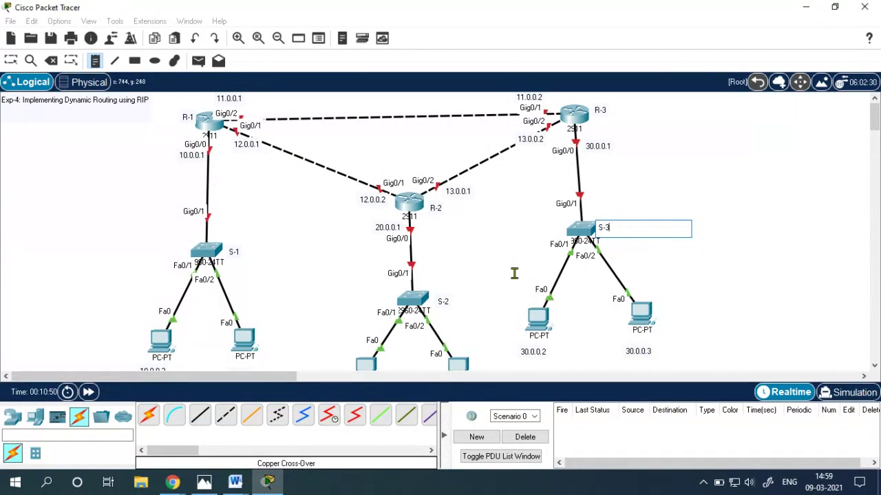
click(11, 61)
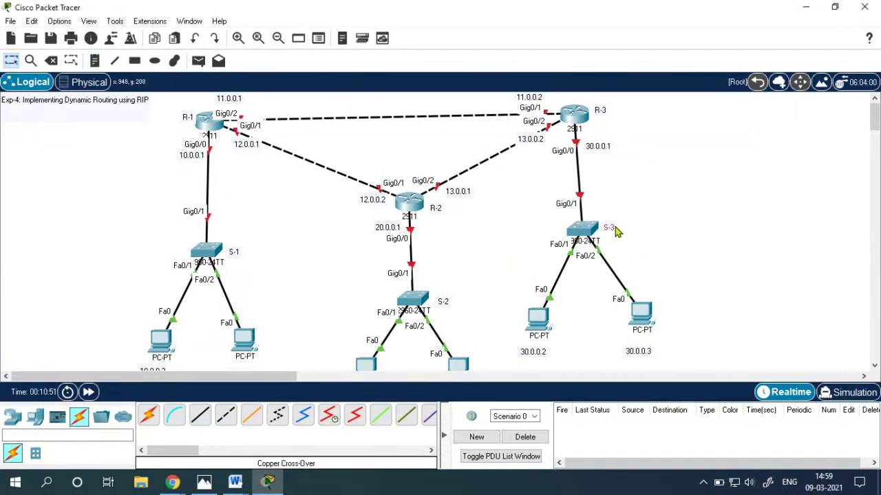
- Close all the open PC device windows to return to the topology workspace
scroll(222, 323, down, 3)
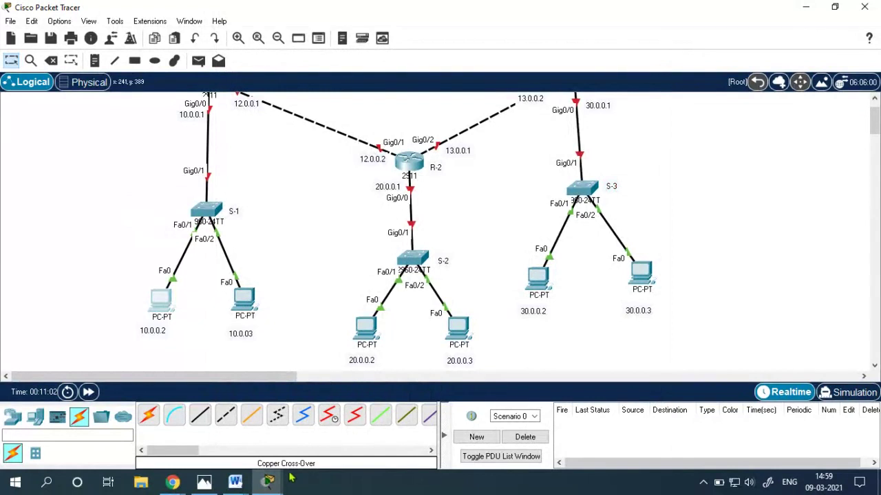
mouse_move(282, 483)
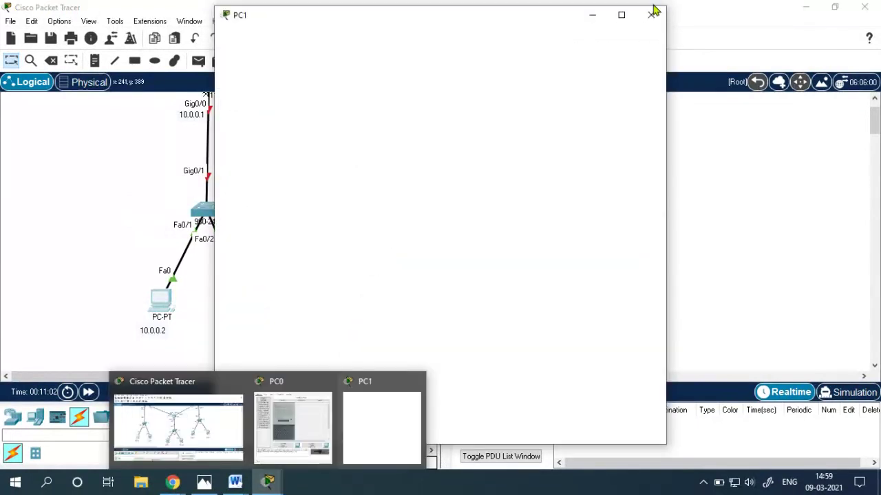
click(384, 419)
click(651, 16)
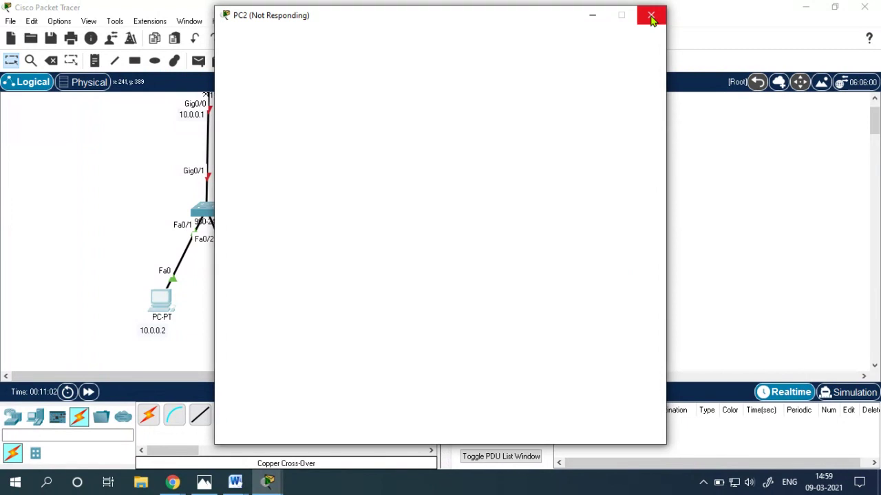
click(651, 16)
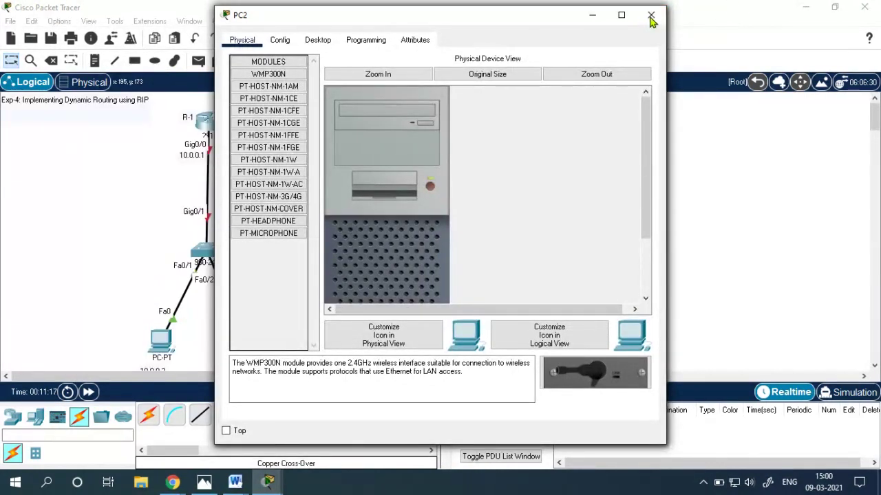
click(651, 16)
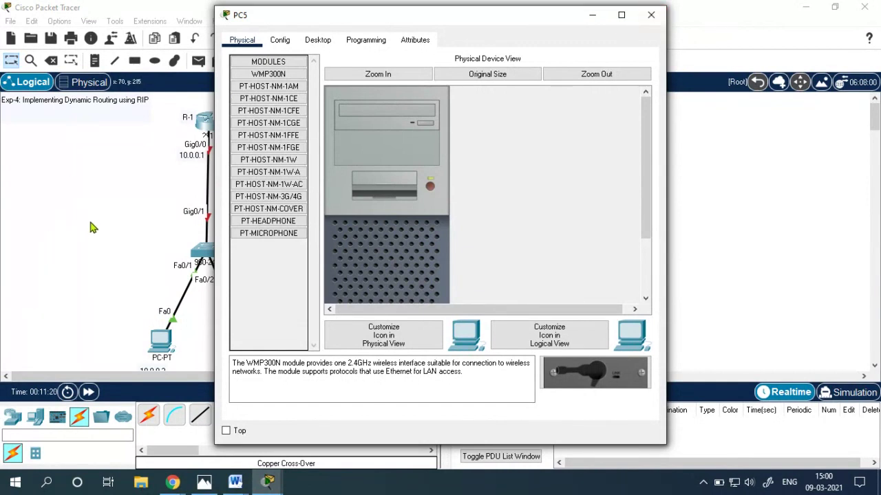
key(alt+F4)
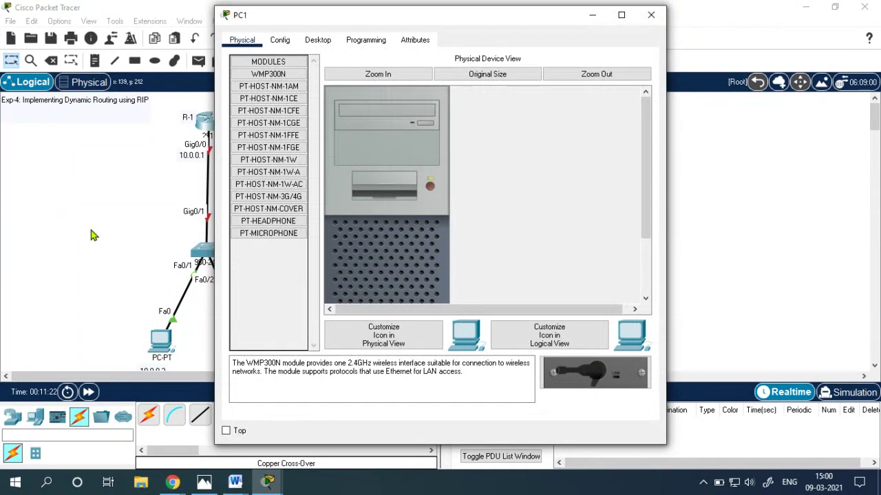
click(651, 15)
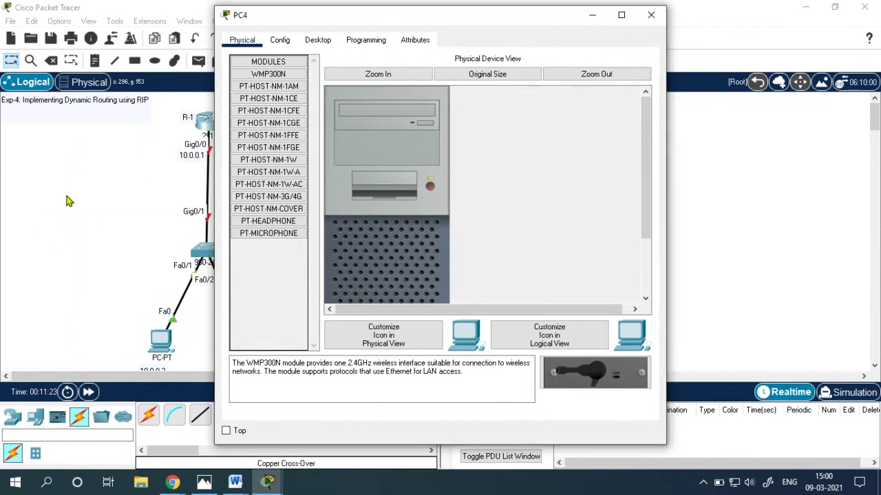
click(651, 16)
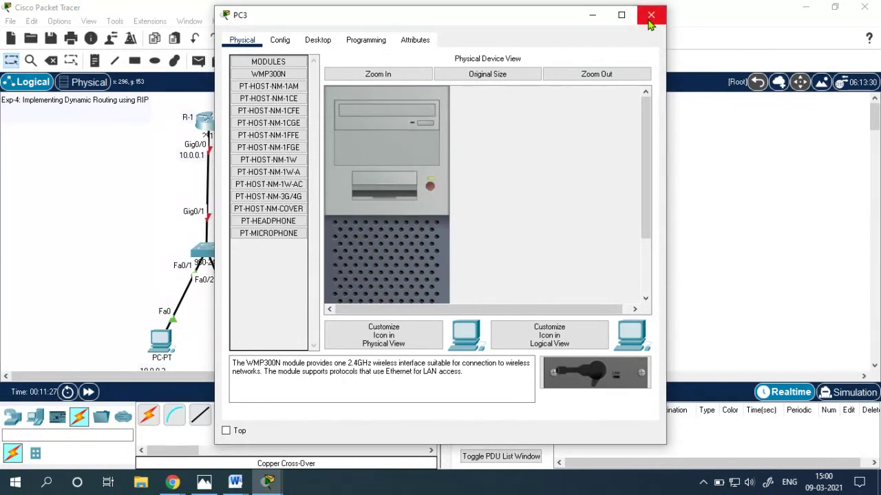
click(651, 15)
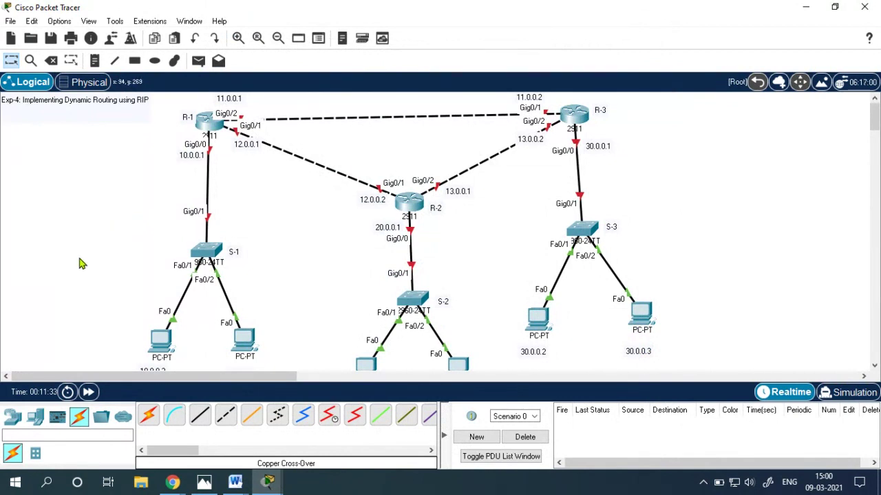
scroll(80, 264, down, 3)
scroll(79, 264, up, 3)
scroll(80, 264, down, 6)
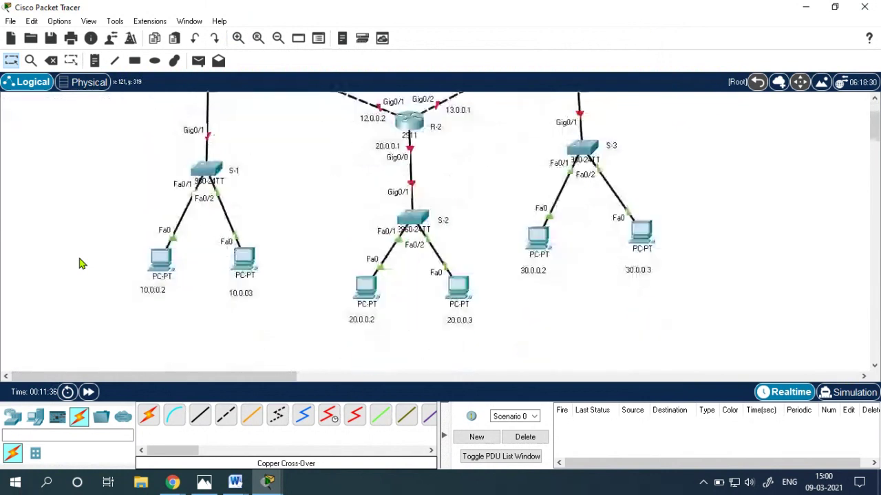
scroll(80, 263, up, 3)
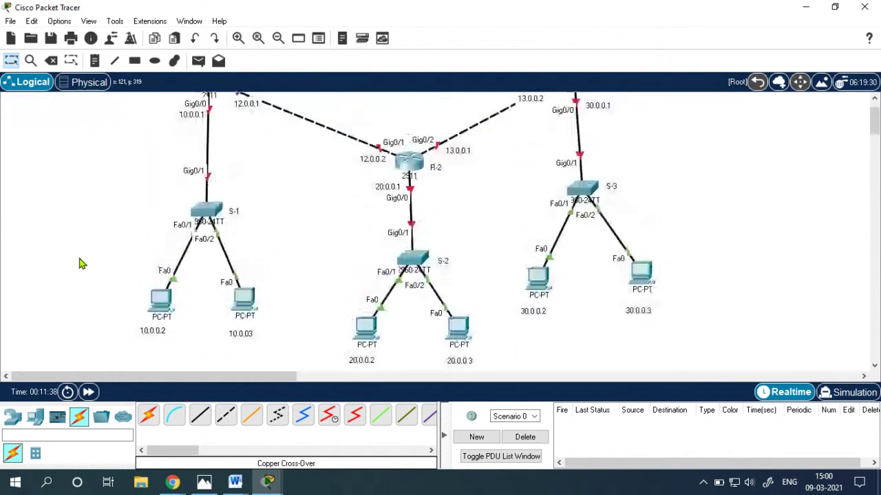
- Open the IP configuration of the PC labelled 10.0.0.2 below S-1 and move its window clear of the S-1 branch
scroll(80, 262, up, 3)
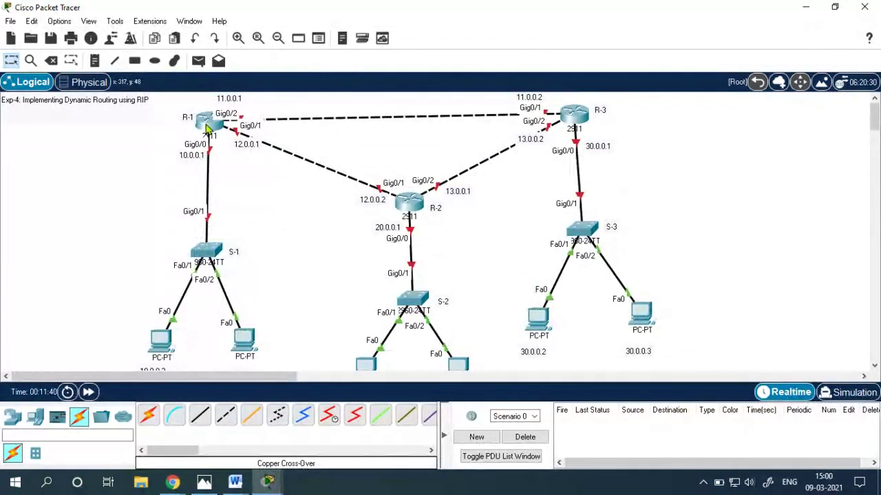
mouse_move(216, 129)
scroll(133, 313, down, 3)
click(161, 302)
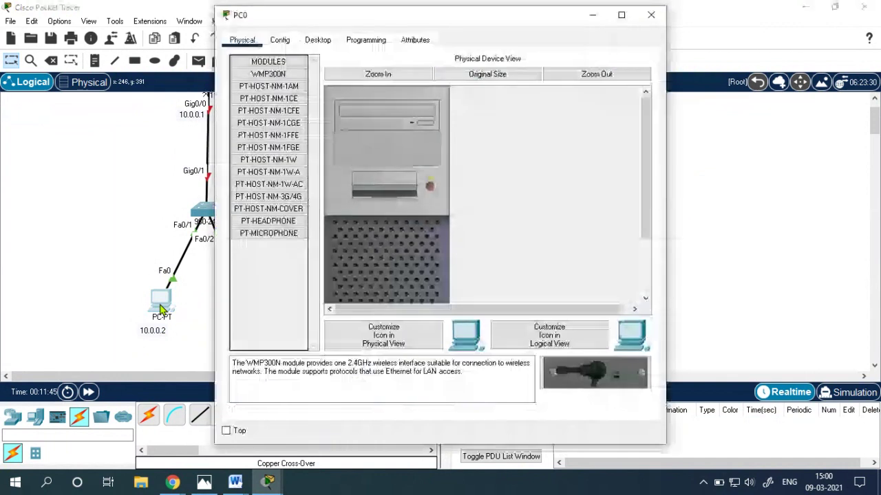
click(160, 302)
click(160, 302)
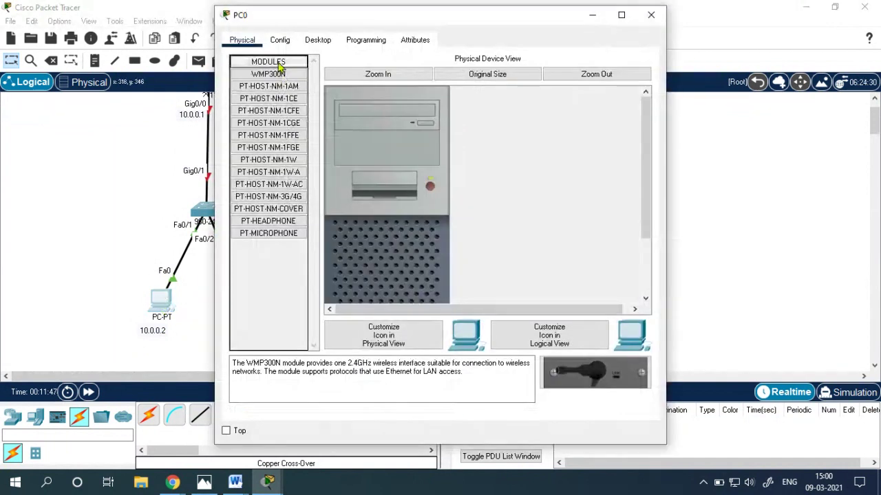
click(317, 40)
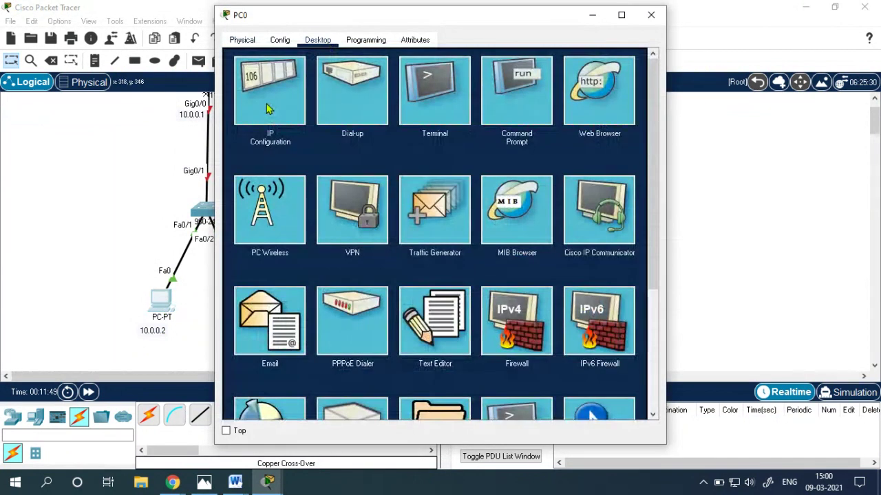
click(272, 110)
drag(314, 20, 401, 34)
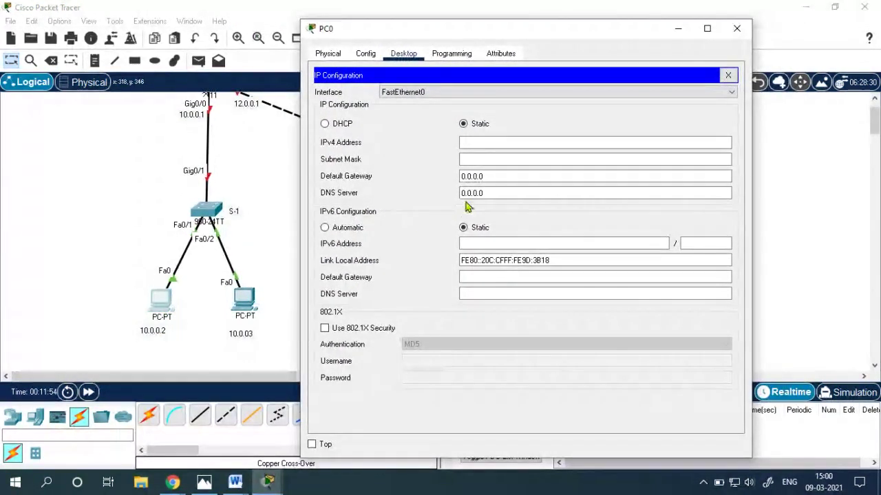
- Give PC0 the static IPv4 address 10.0.0.2 with the subnet mask 255.0.0.0
click(470, 142)
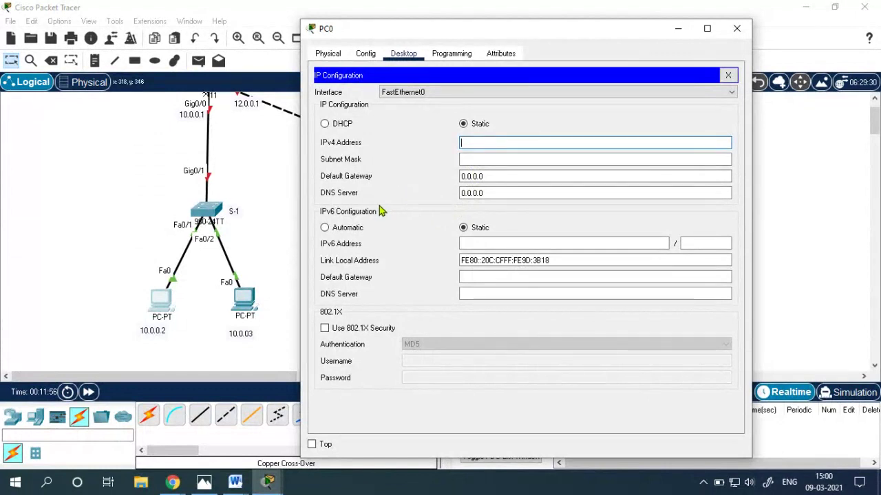
text(10.0.)
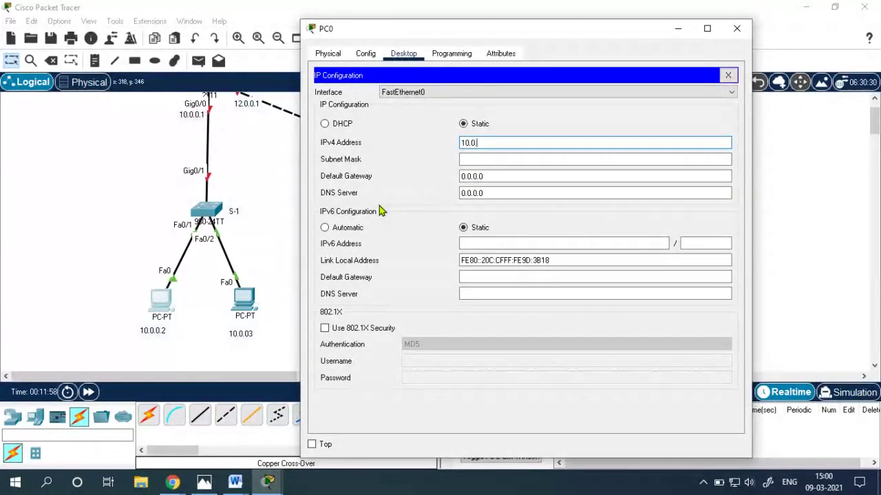
text(0.2)
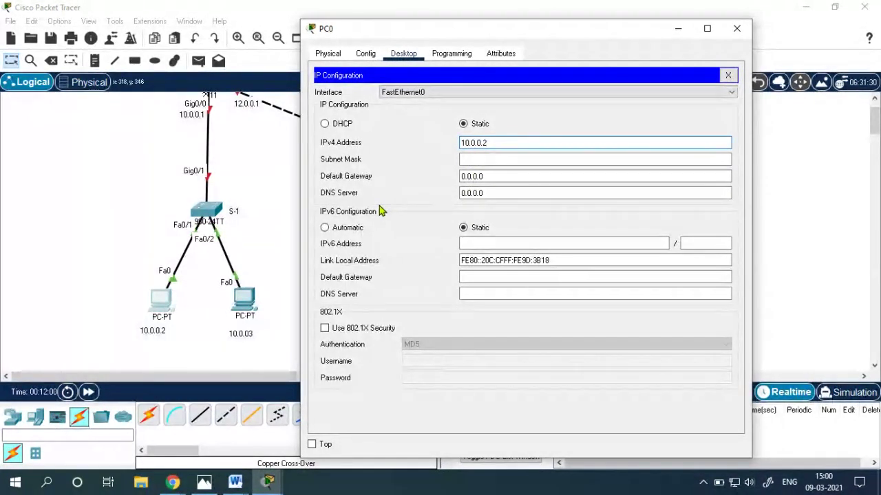
key(Tab)
key(Tab)
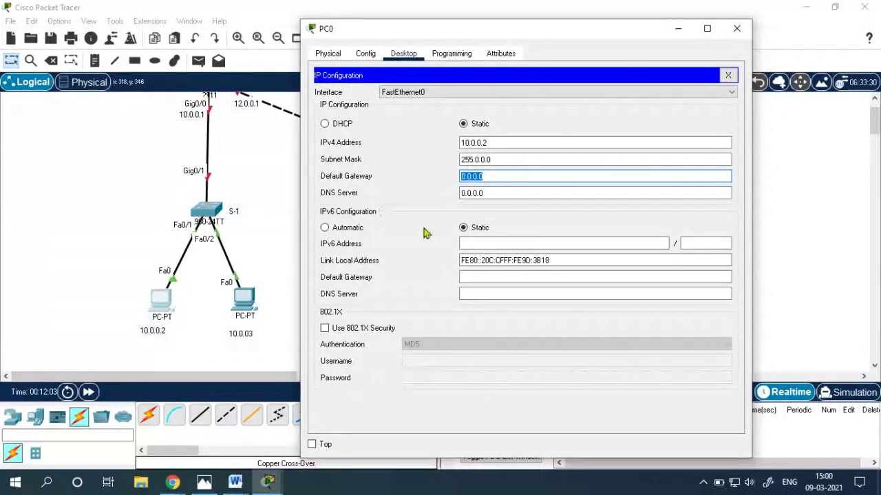
- Set PC0's IPv4 default gateway to 10.0.0.1, R-1's Gig0/0 address, and close its window
click(874, 110)
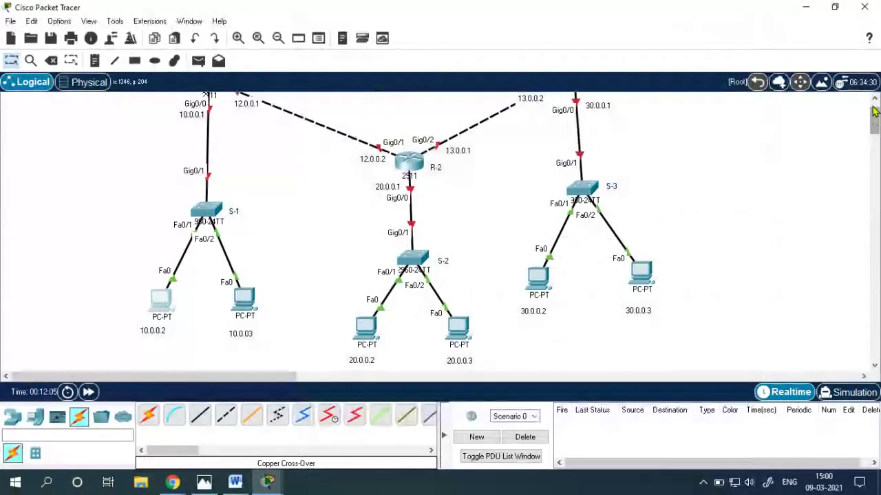
scroll(875, 110, up, 2)
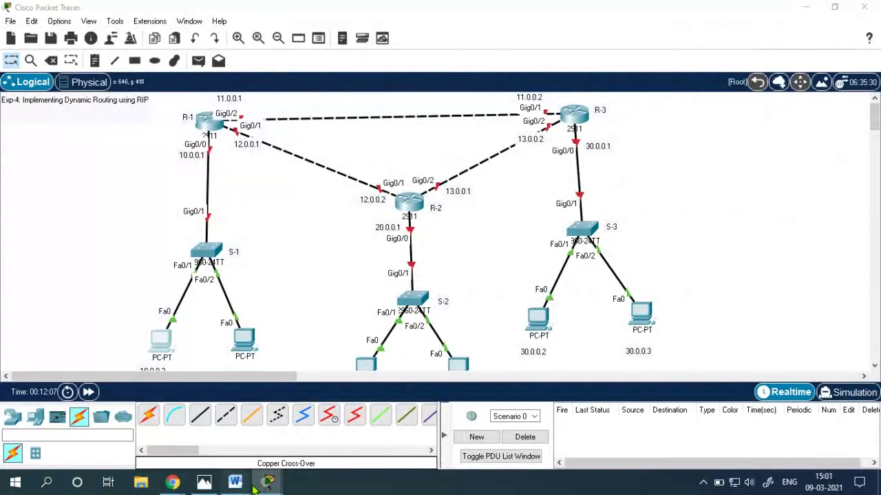
mouse_move(268, 485)
click(329, 446)
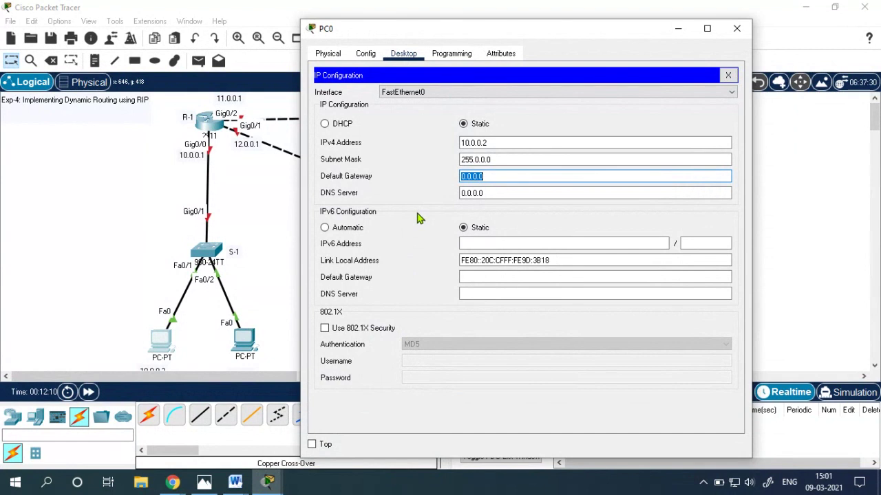
text(10.0.0.1)
key(Tab)
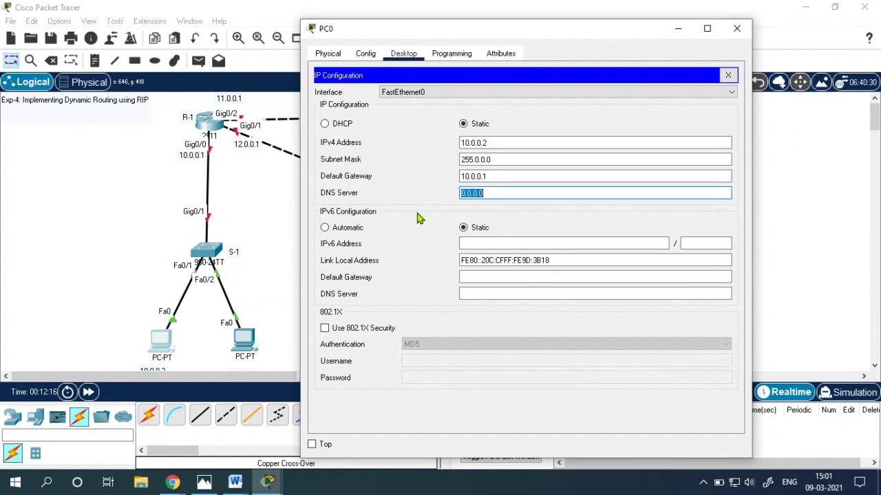
click(487, 190)
click(480, 177)
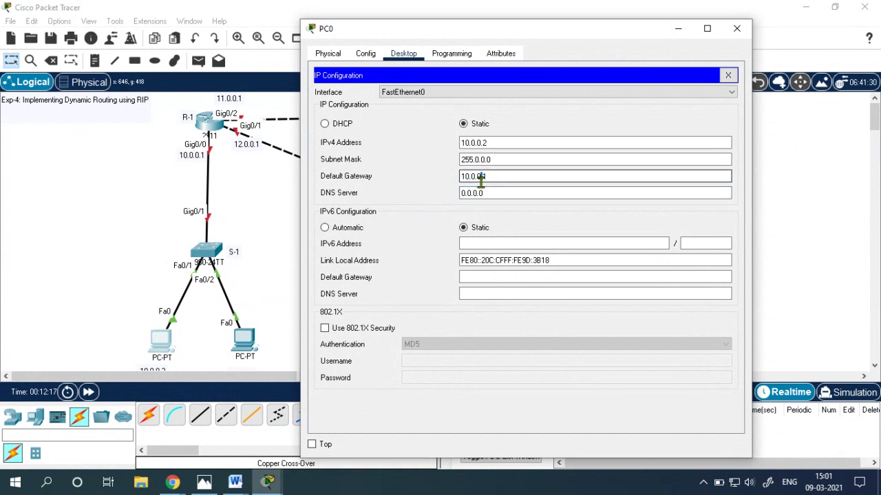
double_click(492, 176)
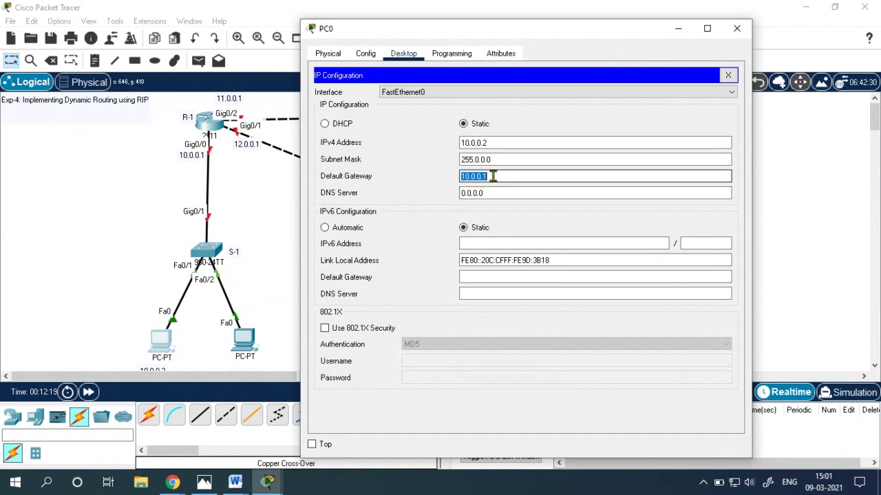
key(Right)
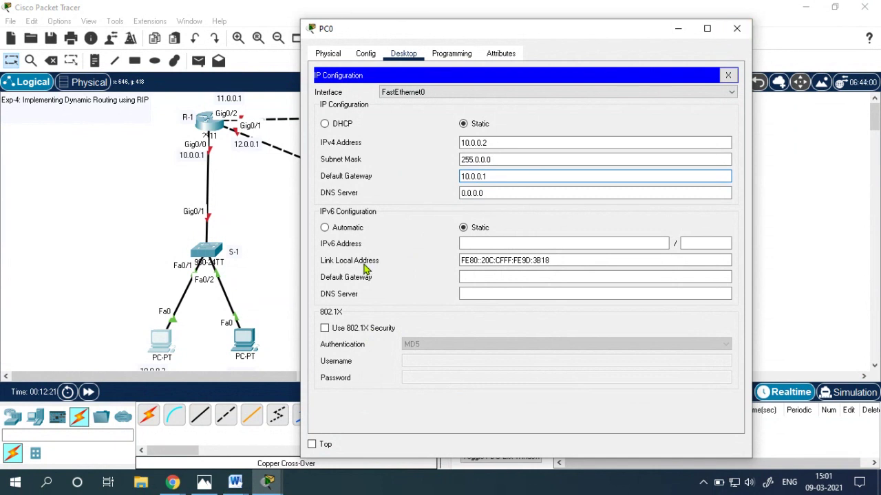
click(737, 28)
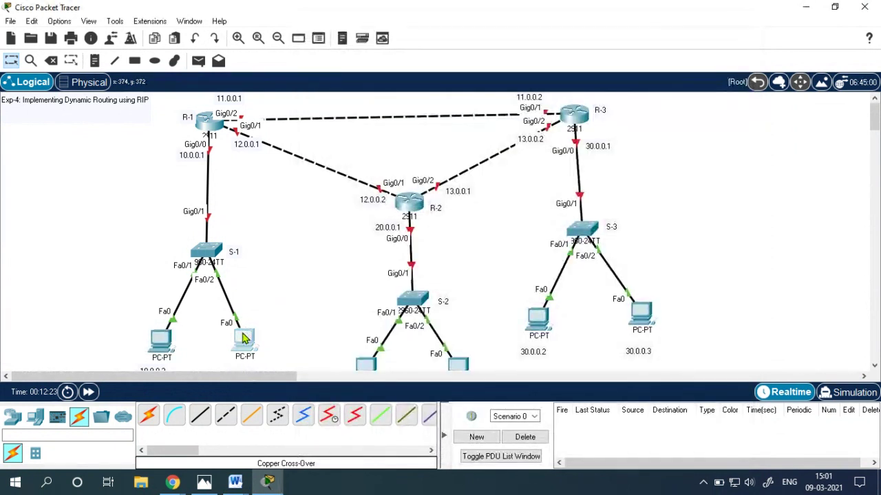
- Configure the second PC below S-1 with IPv4 address 10.0.0.3, subnet mask 255.0.0.0 and default gateway 10.0.0.1, and close its window
click(243, 337)
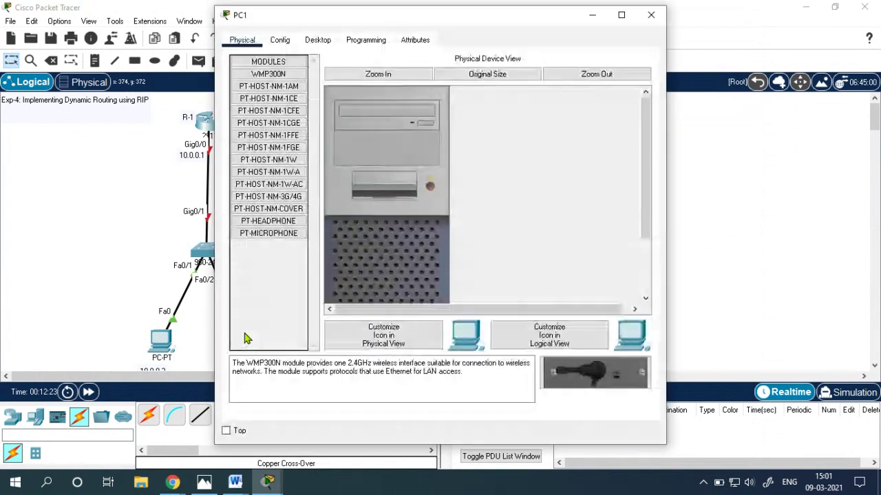
click(318, 40)
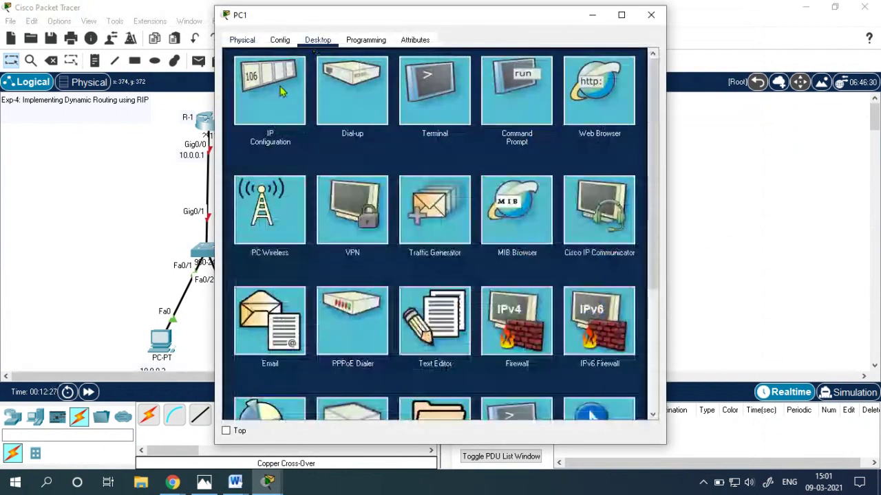
click(278, 97)
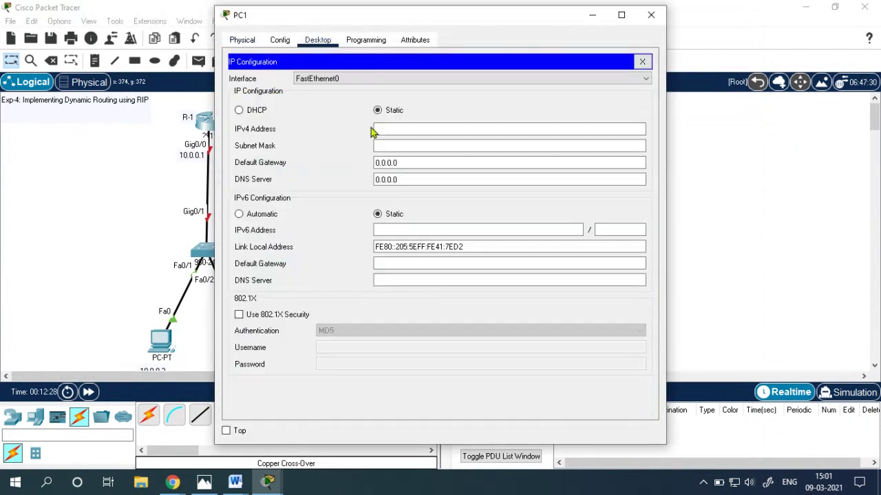
click(400, 129)
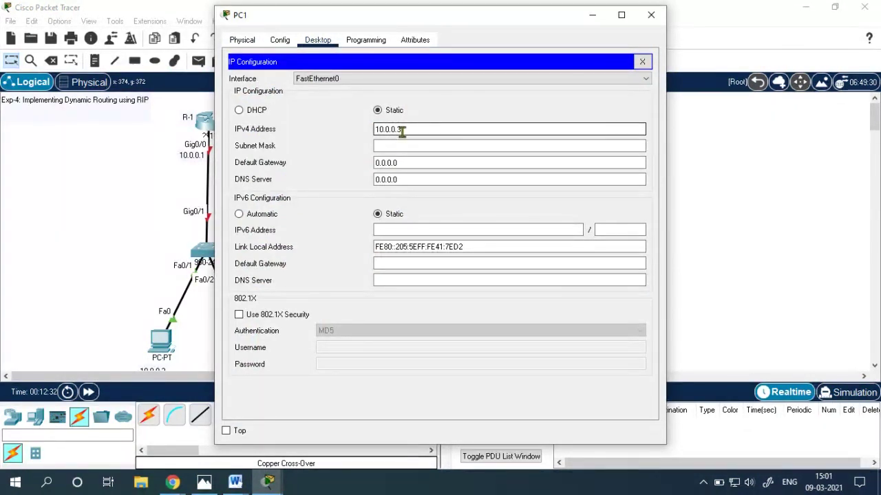
click(399, 145)
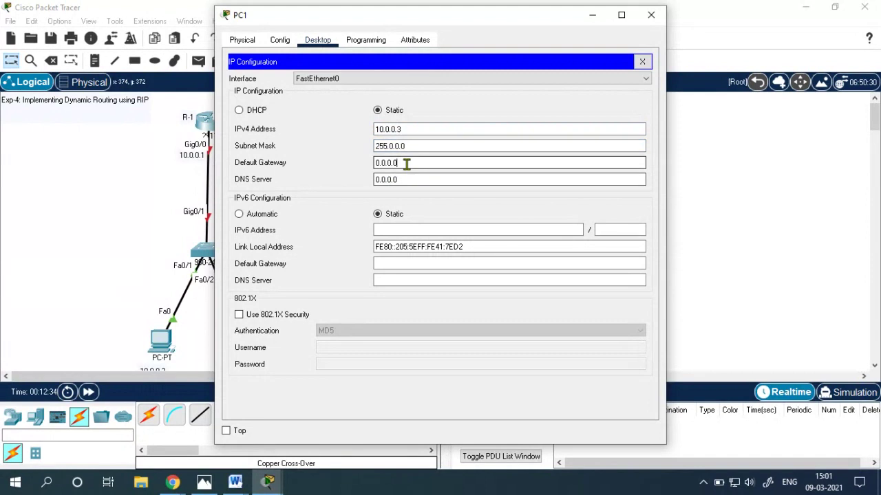
drag(403, 163, 338, 163)
text(10.0.0.1)
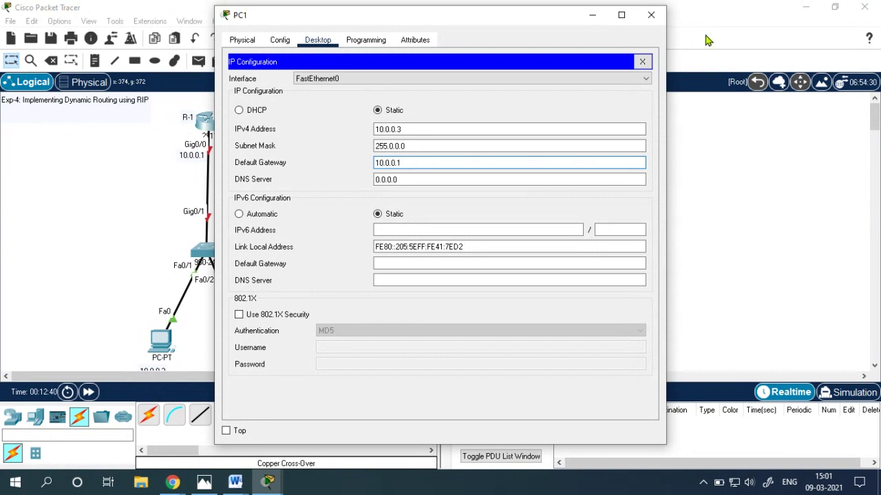
click(651, 15)
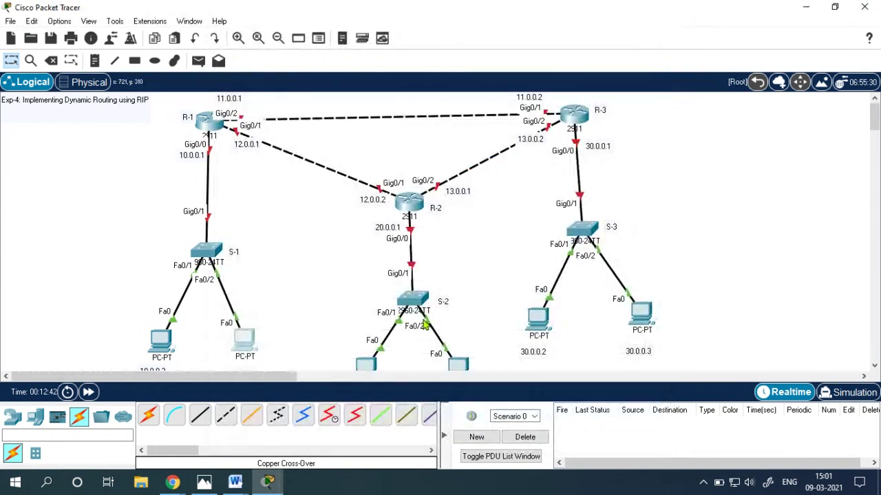
- Assign the static IPv4 address 20.0.0.2 to the PC labelled 20.0.0.2 below S-2
scroll(375, 310, down, 2)
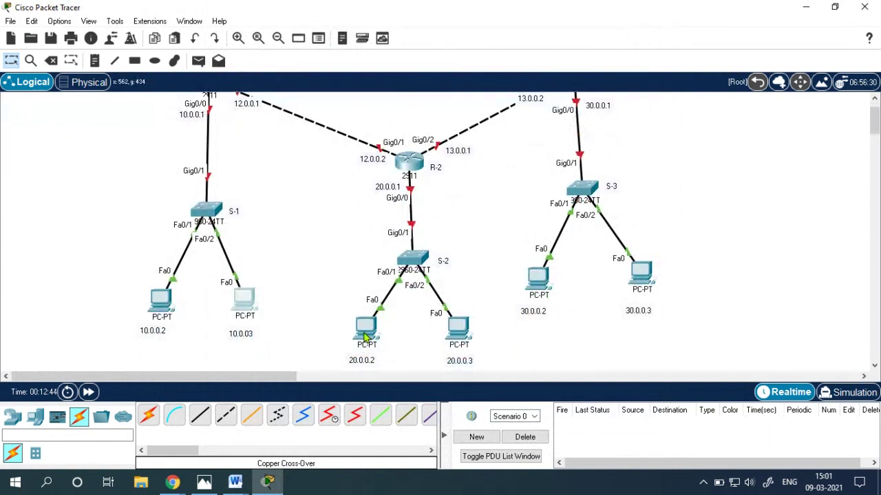
mouse_move(366, 336)
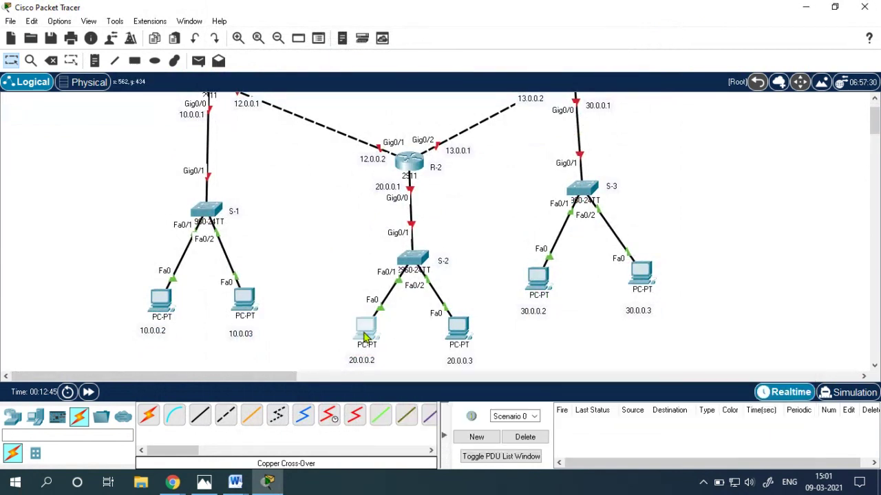
click(366, 335)
click(384, 333)
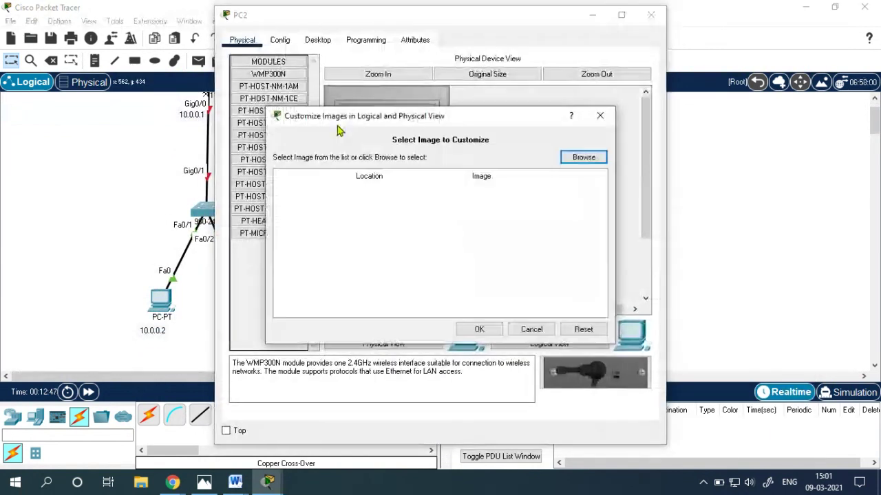
click(600, 117)
click(323, 44)
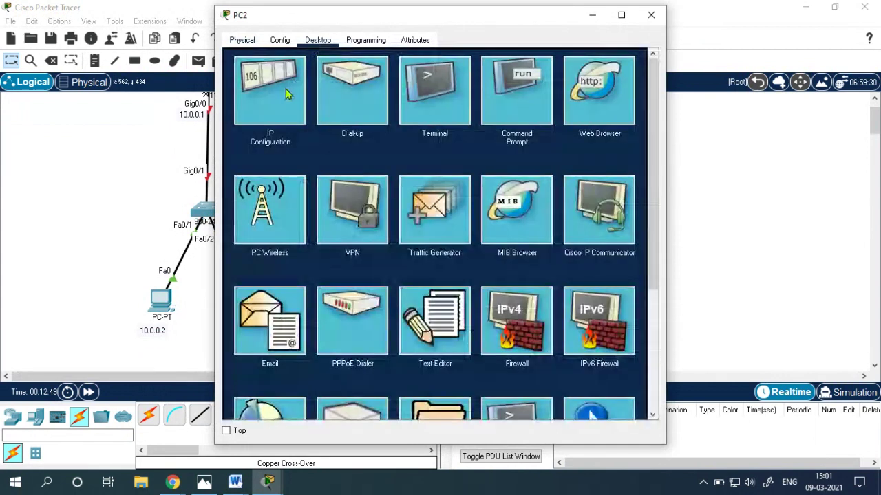
click(284, 90)
click(387, 129)
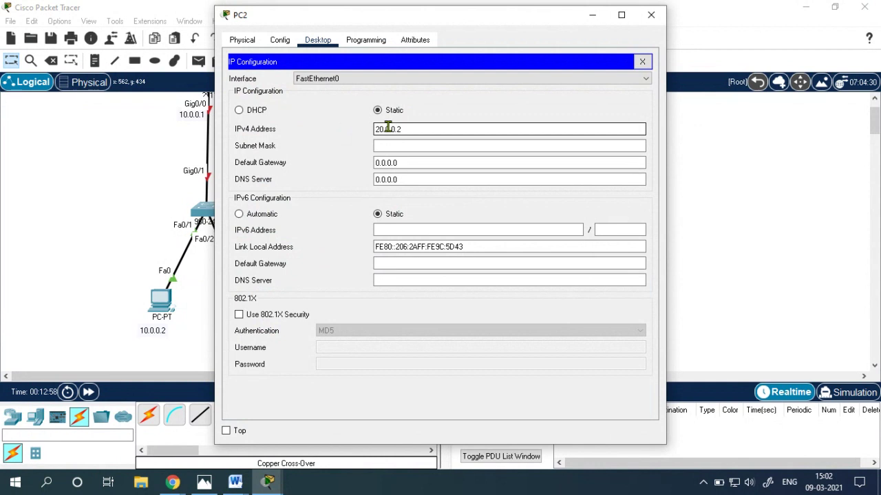
- Complete PC2's configuration with subnet mask 255.0.0.0 and default gateway 20.0.0.1, and close its window
key(Tab)
key(Tab)
text(10.0.0.1)
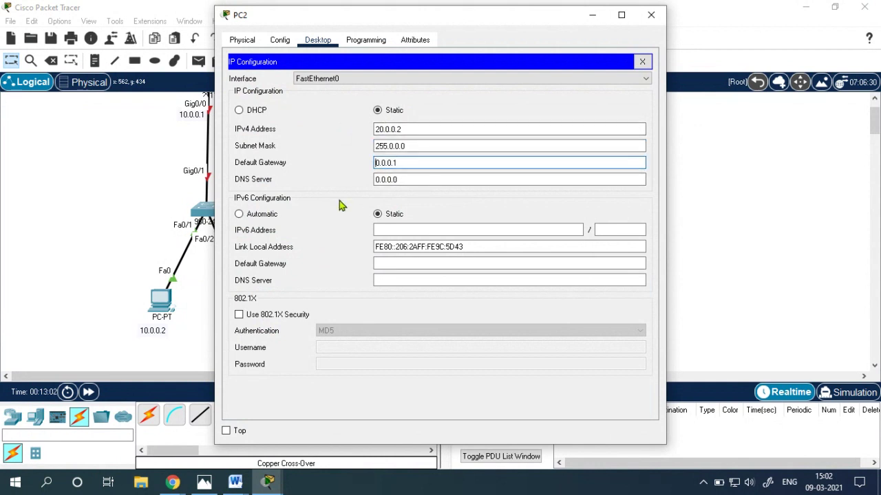
text(2)
key(ctrl+a)
key(ctrl+c)
click(375, 201)
click(651, 15)
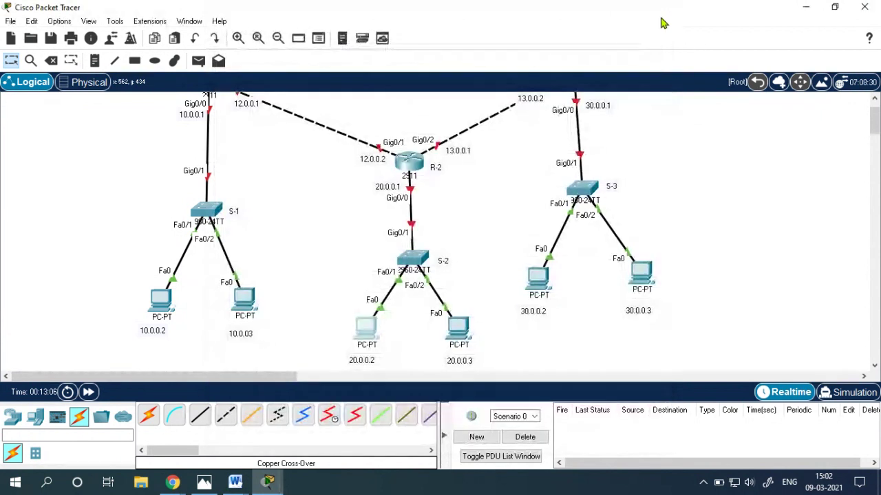
- Configure the second PC below S-2 with IPv4 address 20.0.0.3, subnet mask 255.0.0.0 and default gateway 20.0.0.1, and close its window
click(457, 331)
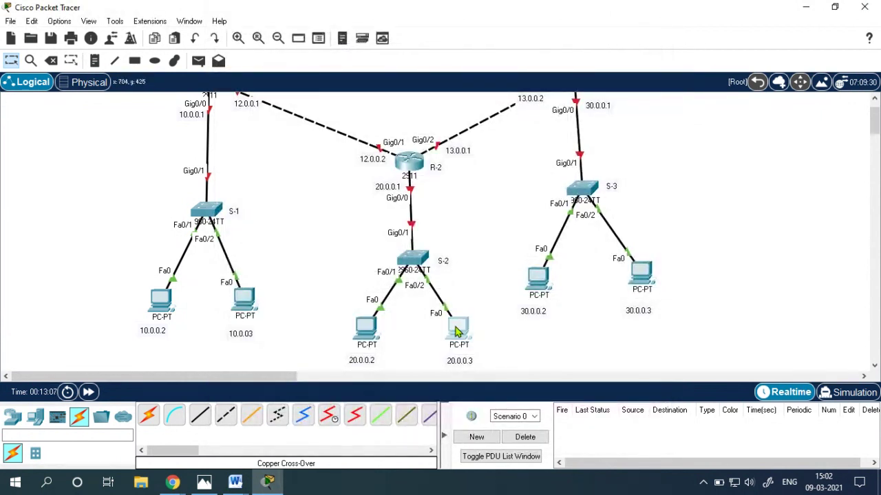
click(323, 41)
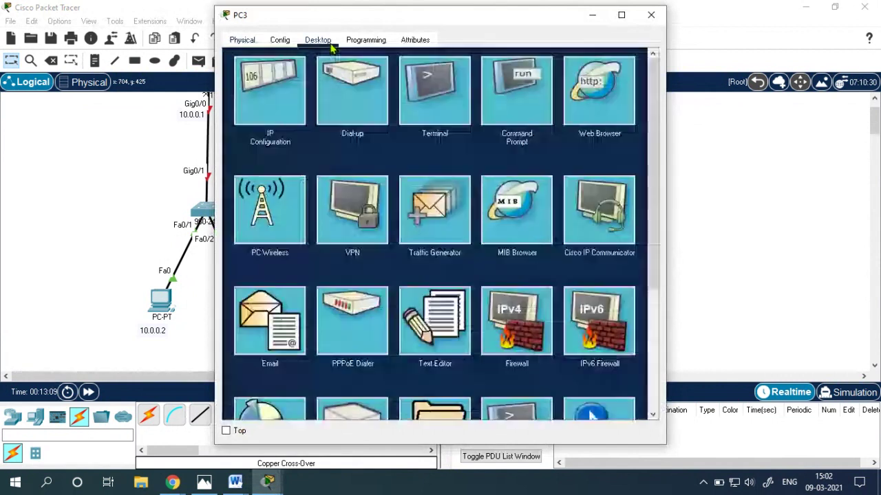
drag(349, 19, 615, 1)
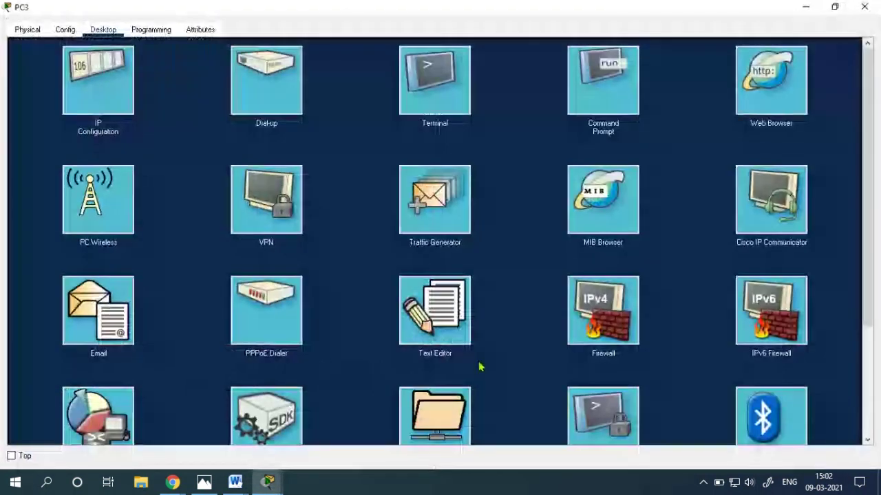
click(119, 83)
click(327, 123)
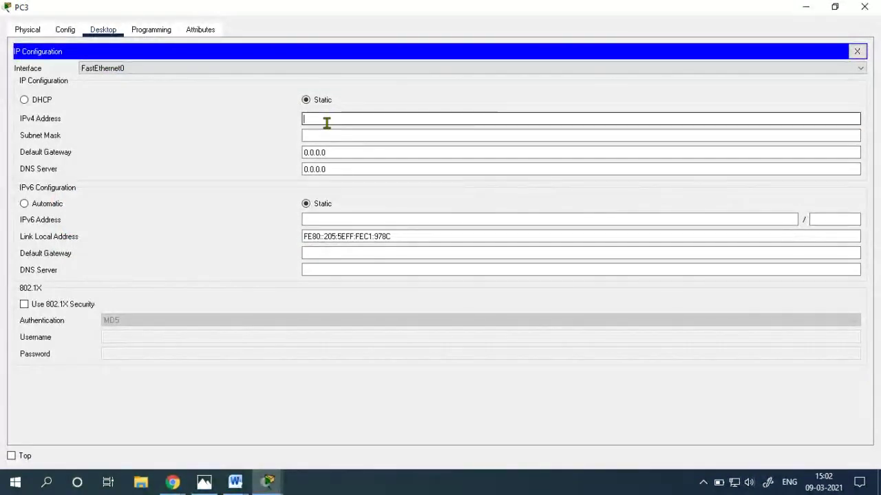
text(20.0.0.)
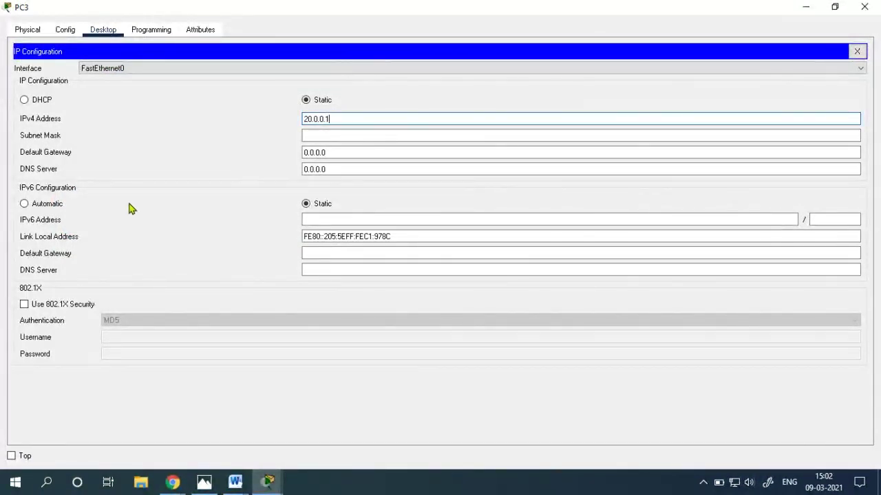
text(3)
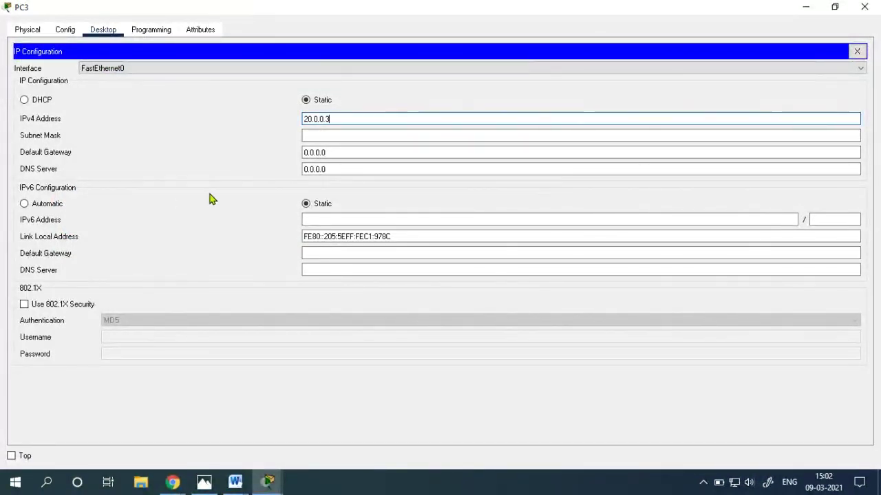
key(Tab)
key(Tab)
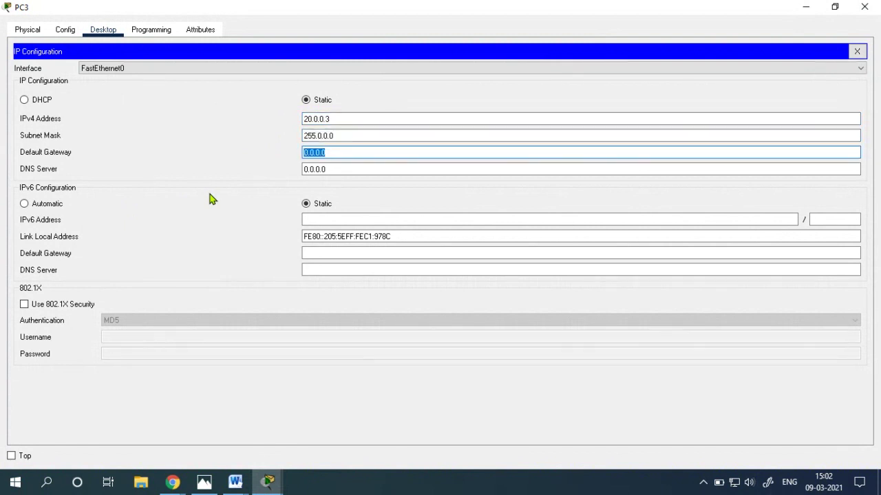
text(20.0.0.1)
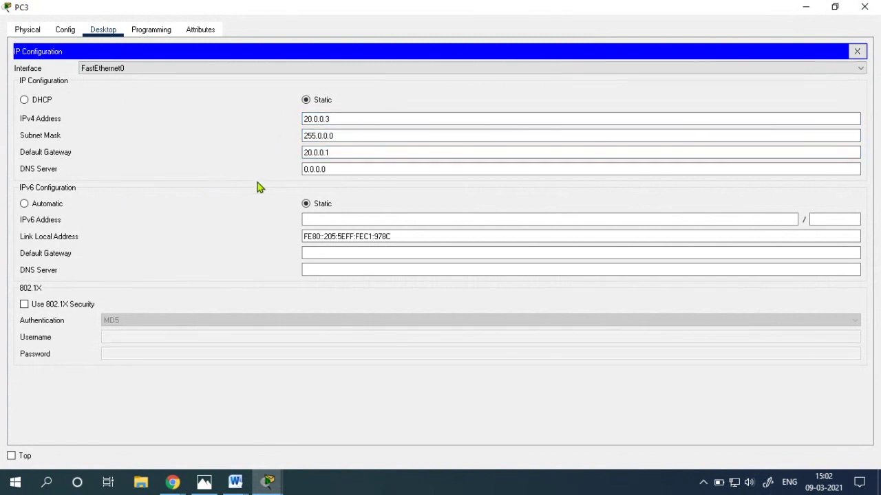
click(864, 6)
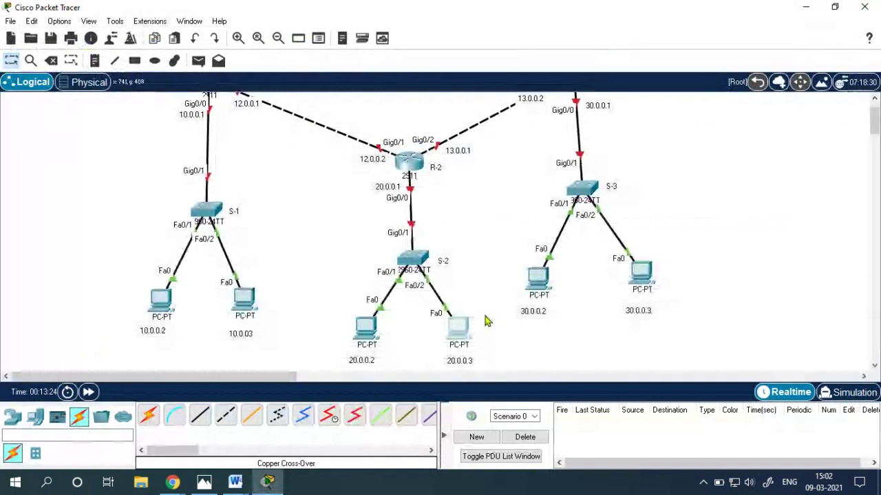
- Assign the static IPv4 address 30.0.0.2 and subnet mask 255.0.0.0 to the PC labelled 30.0.0.2 below S-3
click(539, 293)
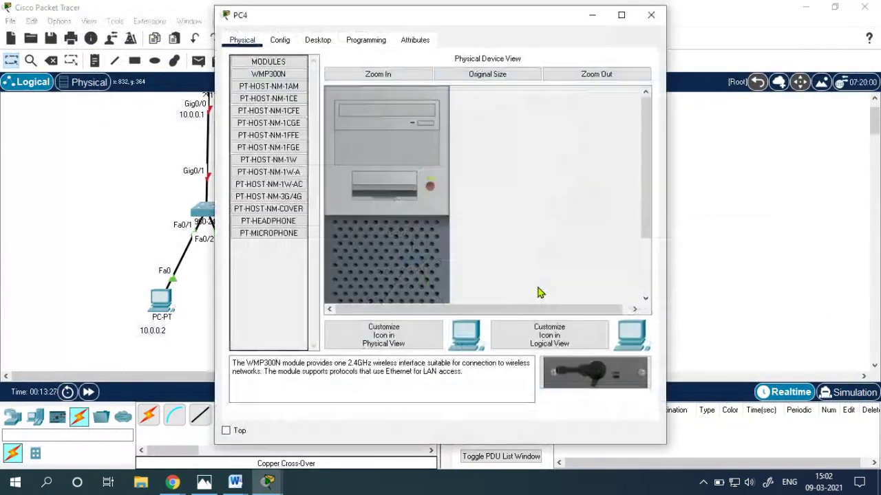
click(321, 43)
click(291, 110)
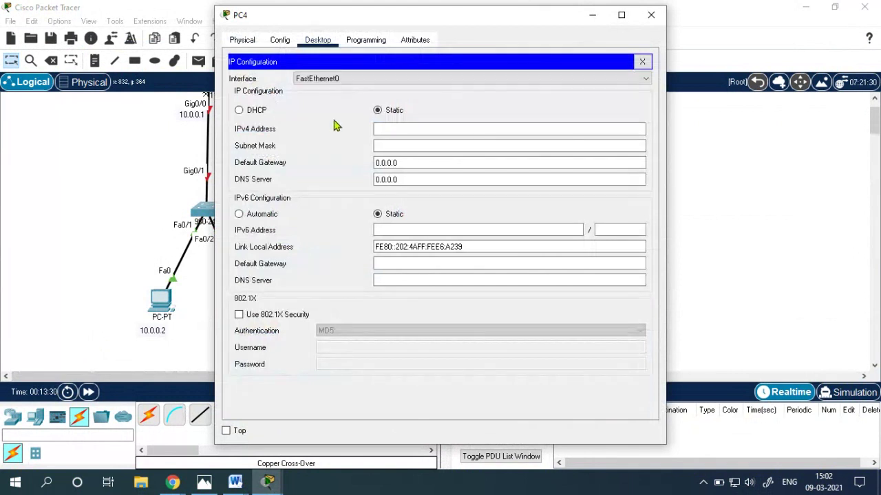
click(385, 136)
text(20.0.0.1)
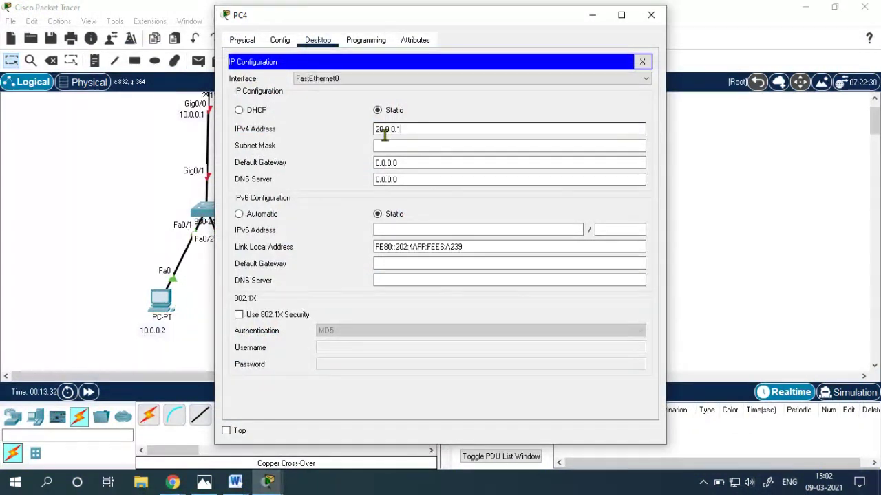
click(379, 129)
key(BackSpace)
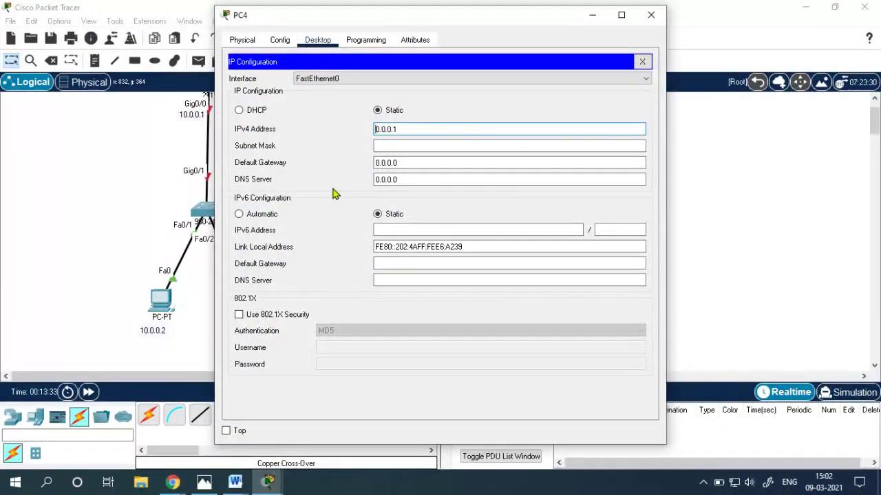
text(3)
click(423, 130)
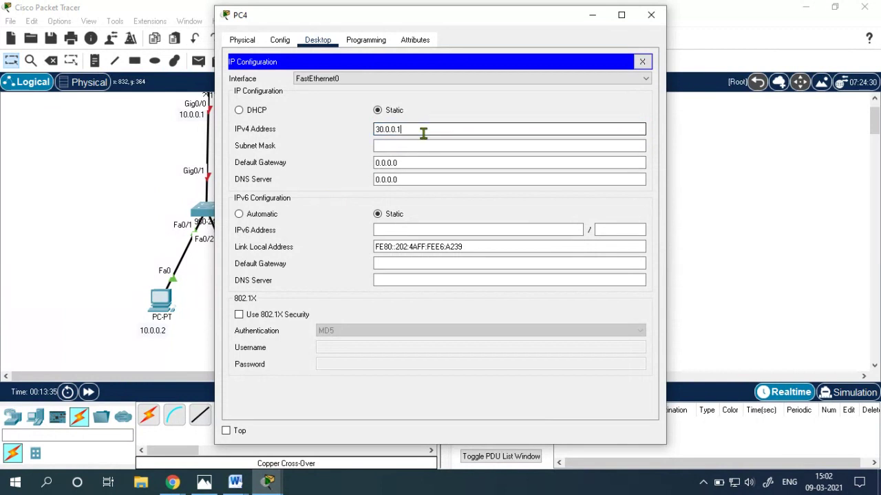
key(Tab)
key(Tab)
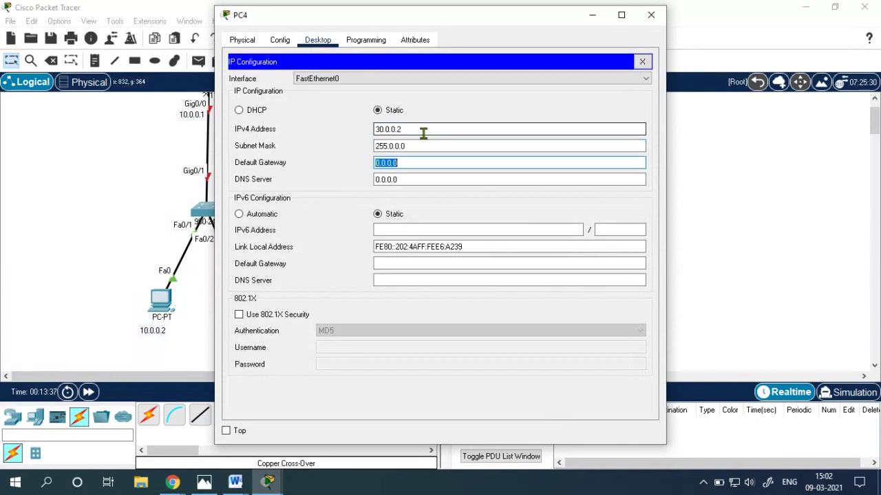
- Set PC4's IPv4 default gateway to 30.0.0.1, R-3's Gig0/0 address, and close its window
key(ctrl+v)
click(377, 163)
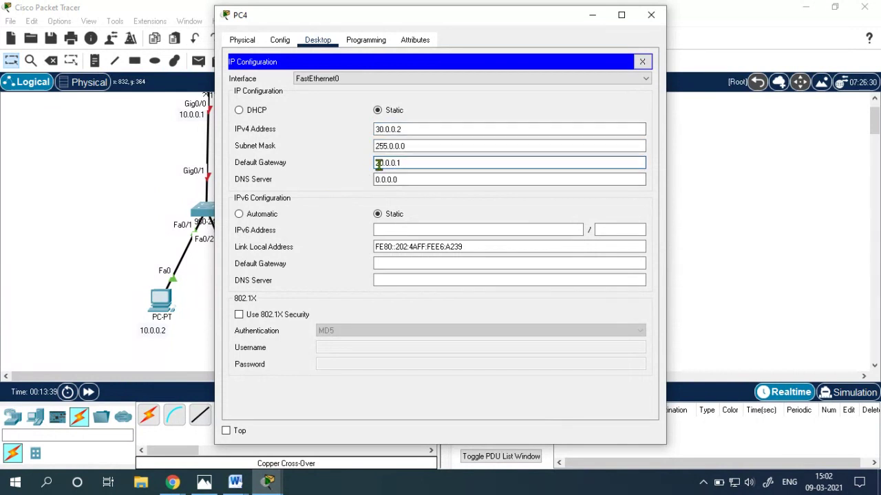
key(BackSpace)
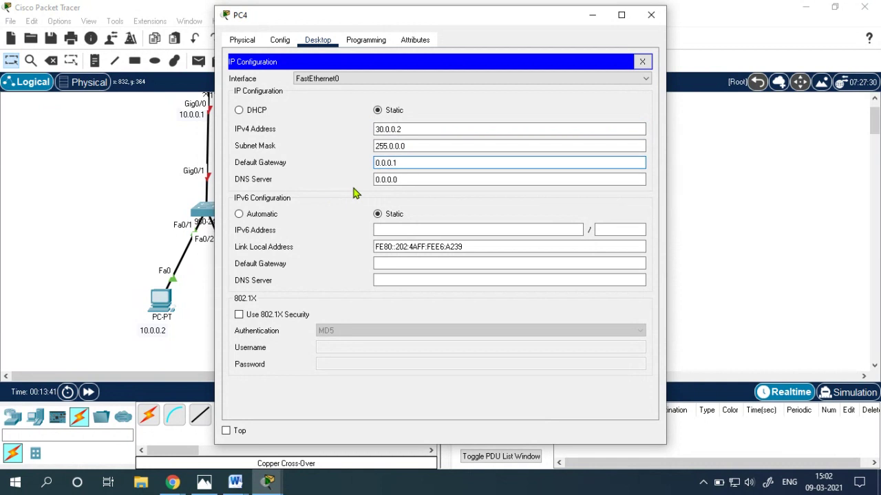
text(3)
key(Tab)
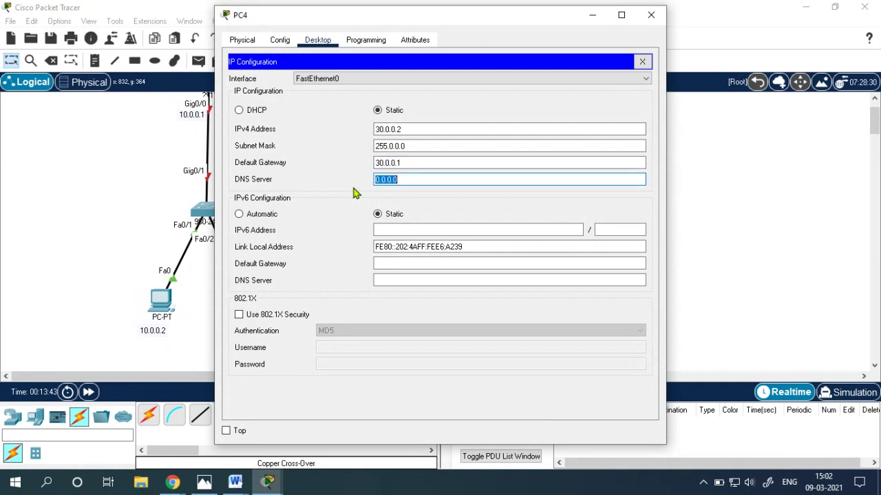
key(Tab)
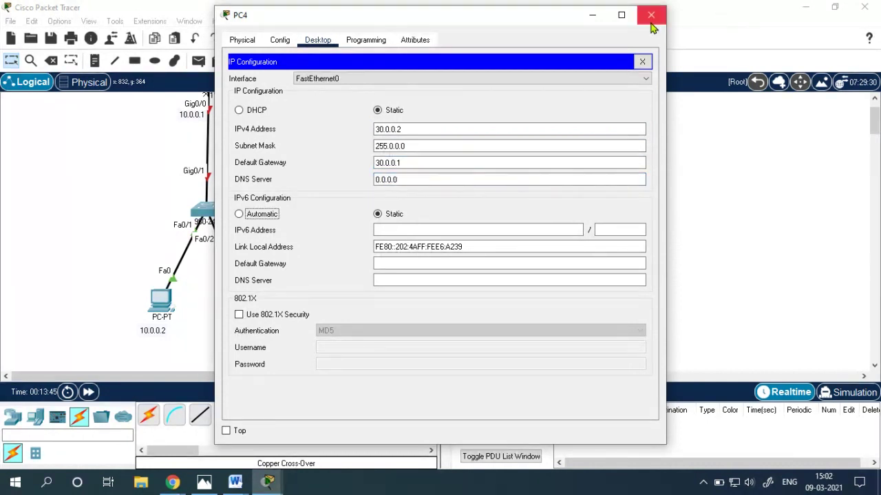
click(413, 163)
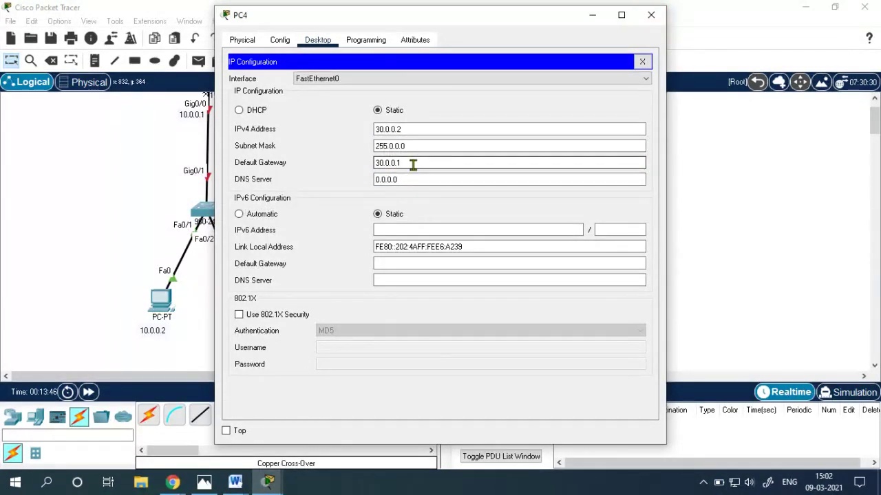
triple_click(413, 163)
click(651, 15)
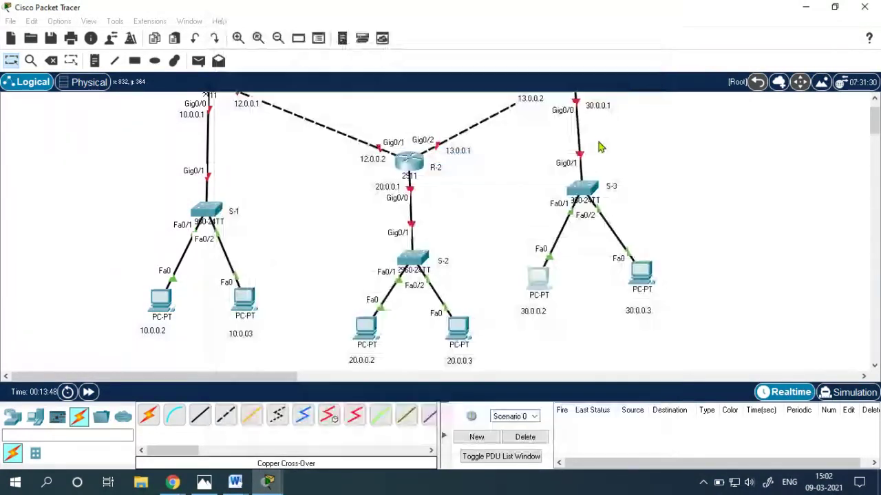
- Configure the second PC below S-3 with IPv4 address 30.0.0.3, subnet mask 255.0.0.0 and default gateway 30.0.0.1, and close its window
click(641, 279)
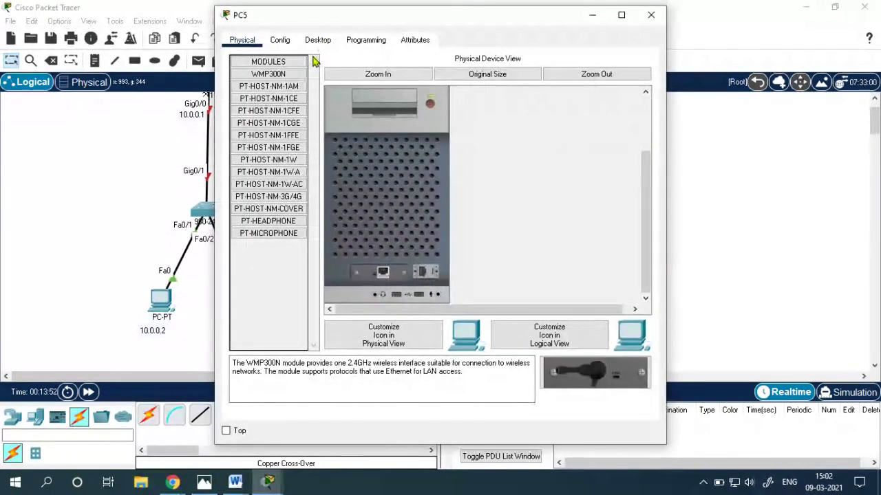
click(317, 40)
click(278, 88)
click(393, 129)
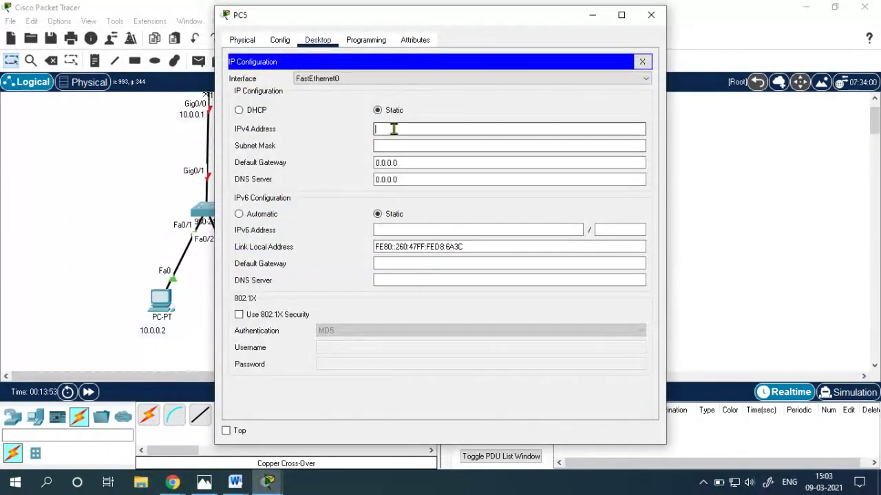
text(30.0.0)
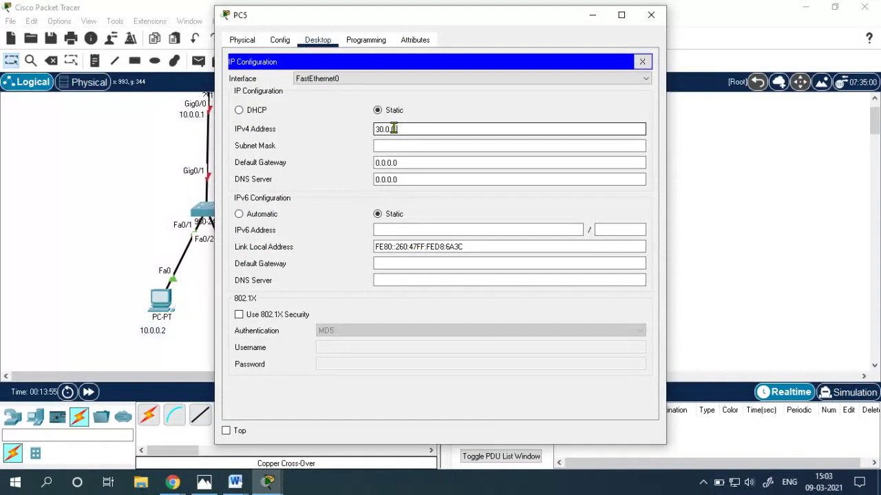
key(Tab)
key(Tab)
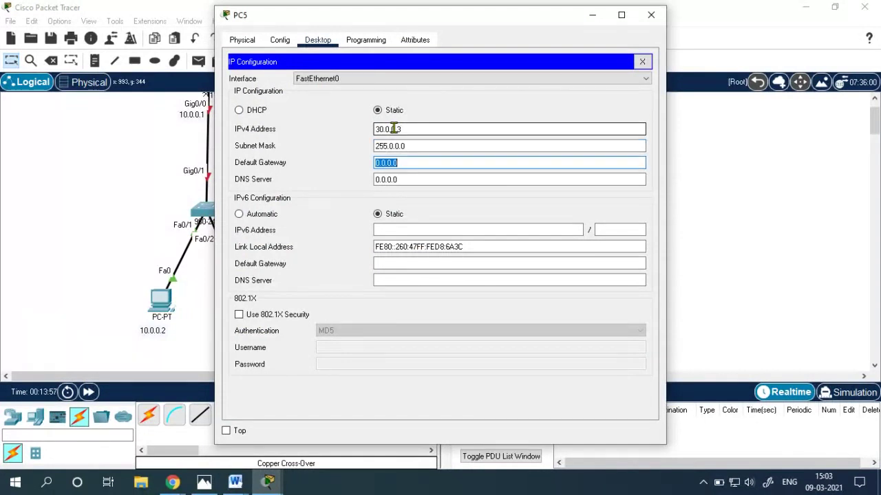
text(30.0.0.1)
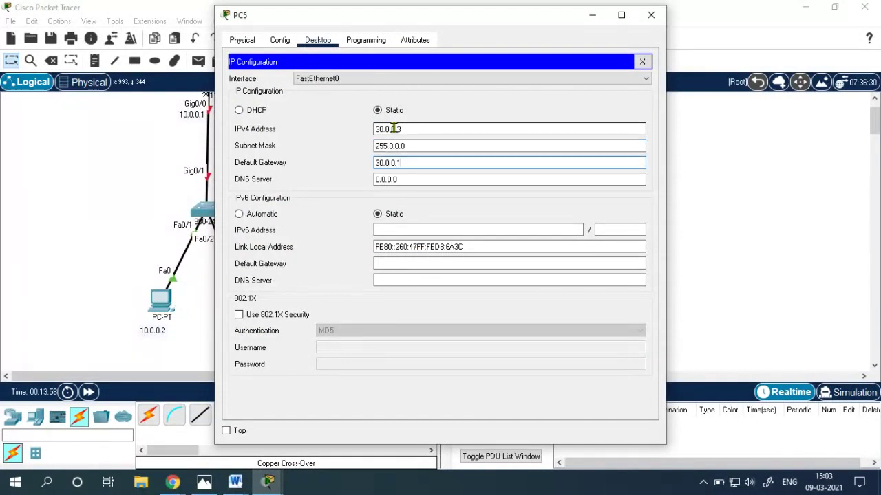
click(651, 15)
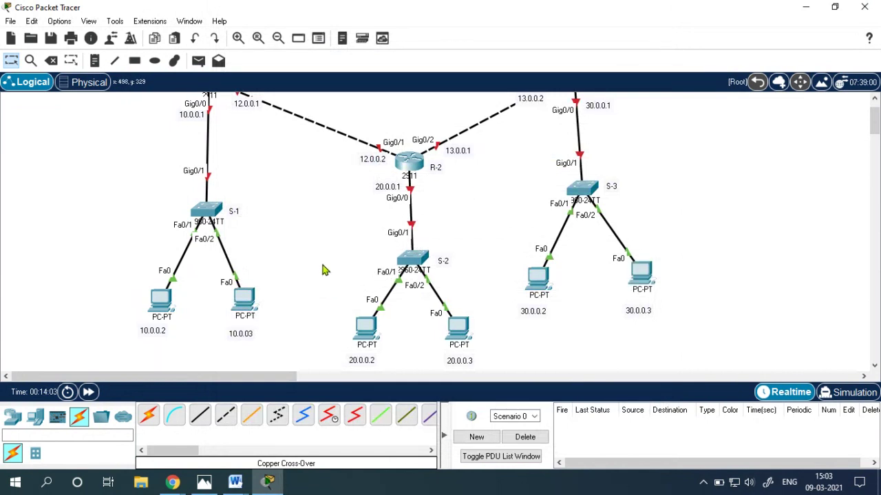
- Open router R-1's configuration settings, with its window moved clear of R-1 and S-1 in the topology
scroll(846, 281, up, 2)
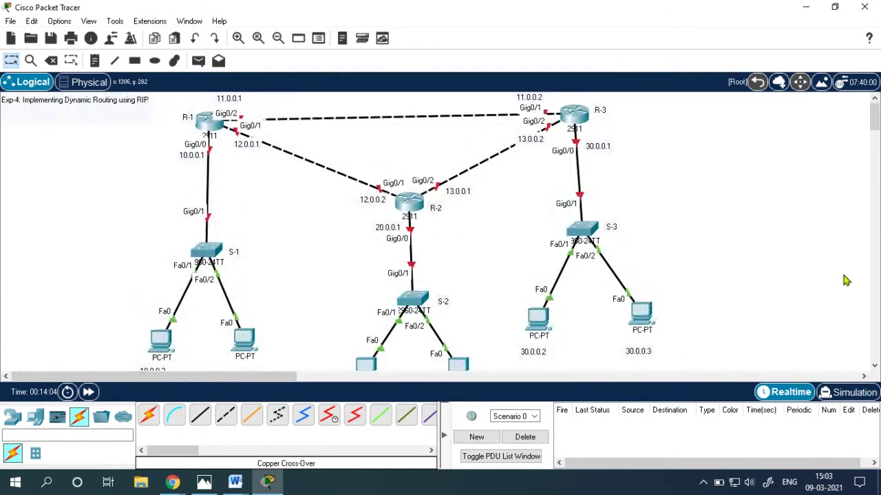
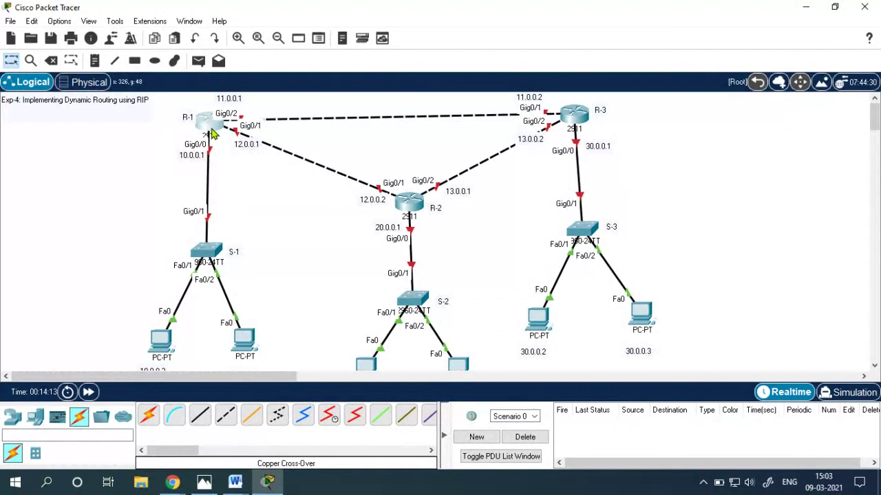
click(210, 124)
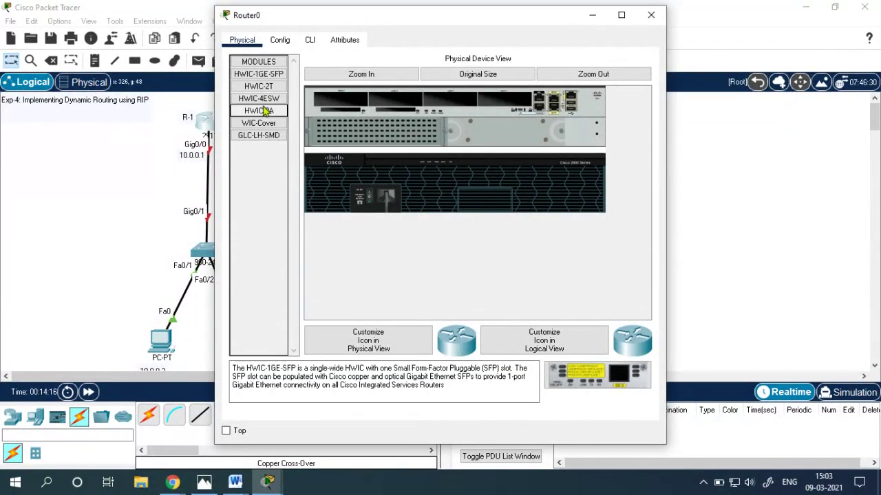
click(280, 40)
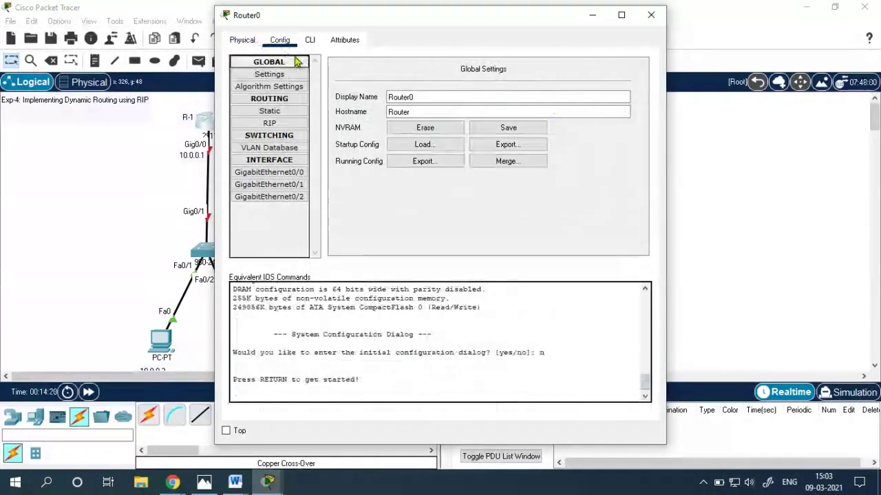
drag(351, 26, 468, 25)
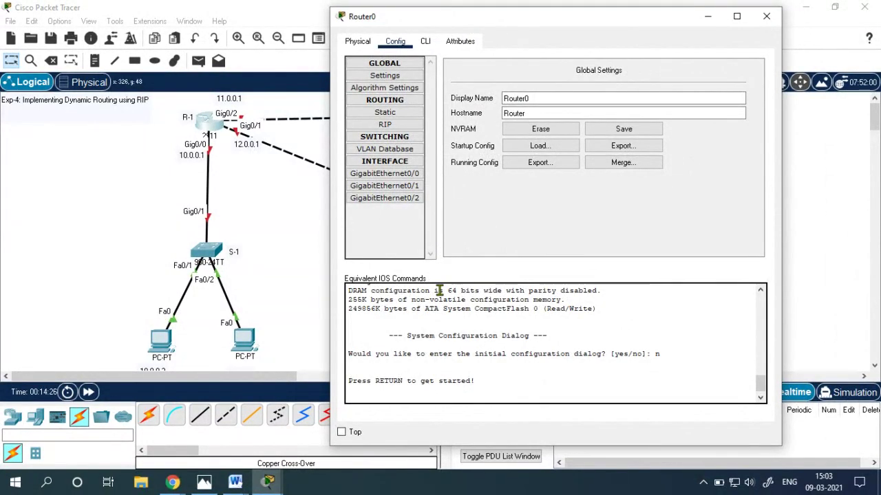
click(423, 46)
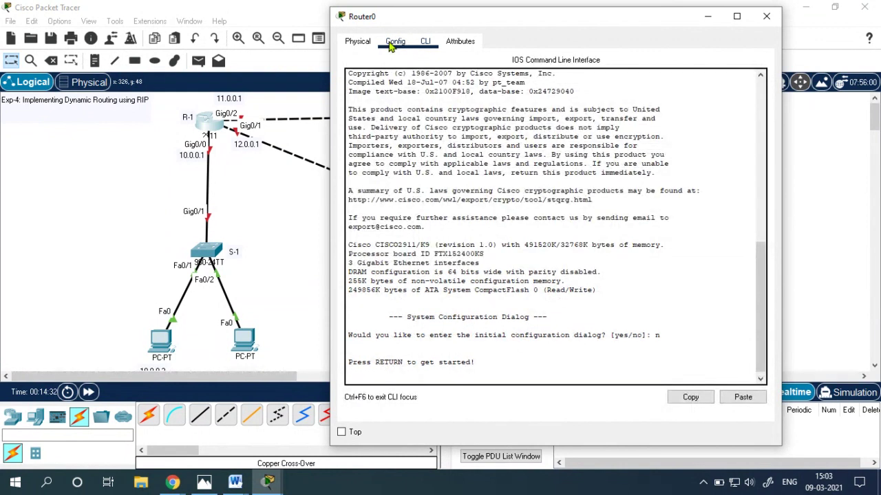
click(392, 44)
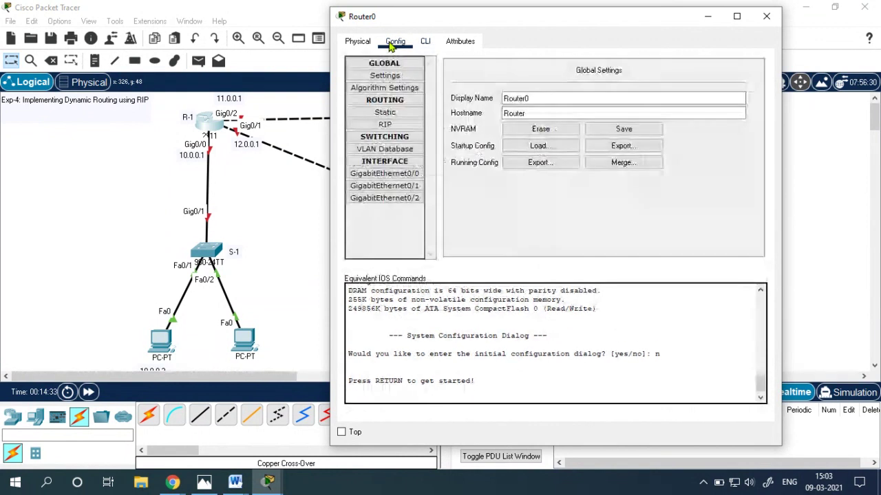
- Give R-1's GigabitEthernet0/0 the IPv4 address 10.0.0.1 and subnet mask 255.0.0.0, turn the port on and close the router's window
click(406, 178)
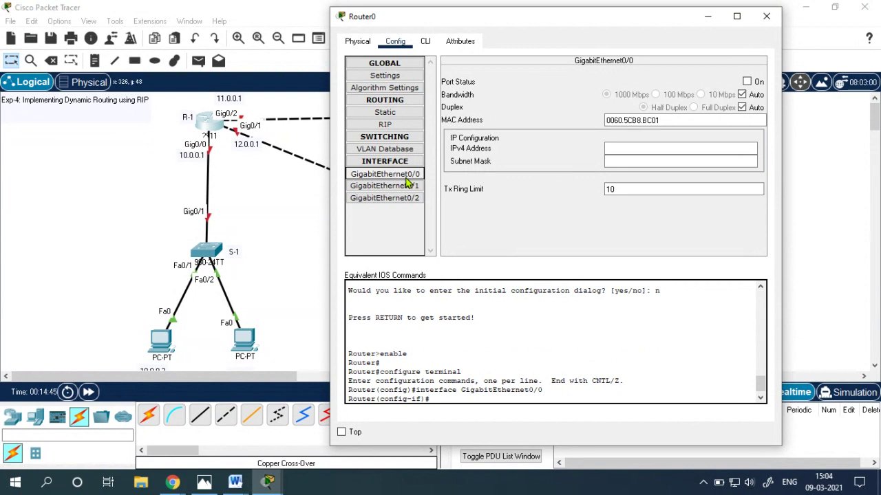
click(406, 177)
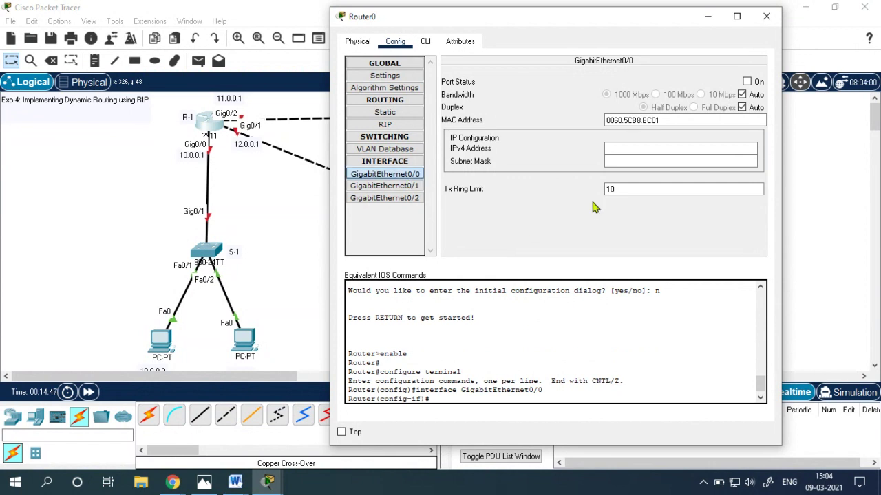
click(611, 150)
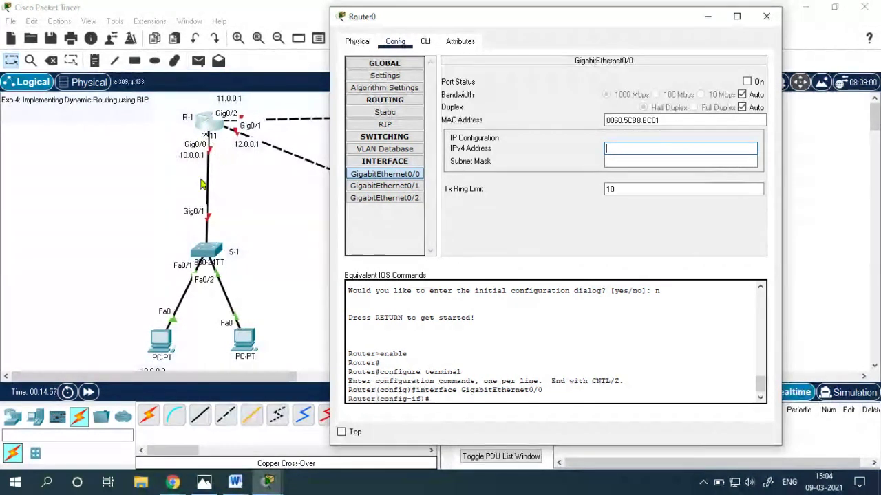
text(10.0.0.)
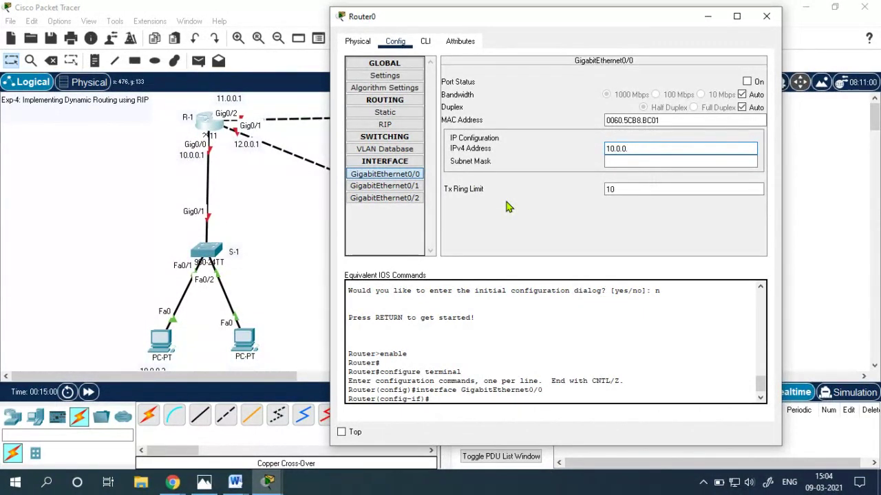
text(1)
key(Tab)
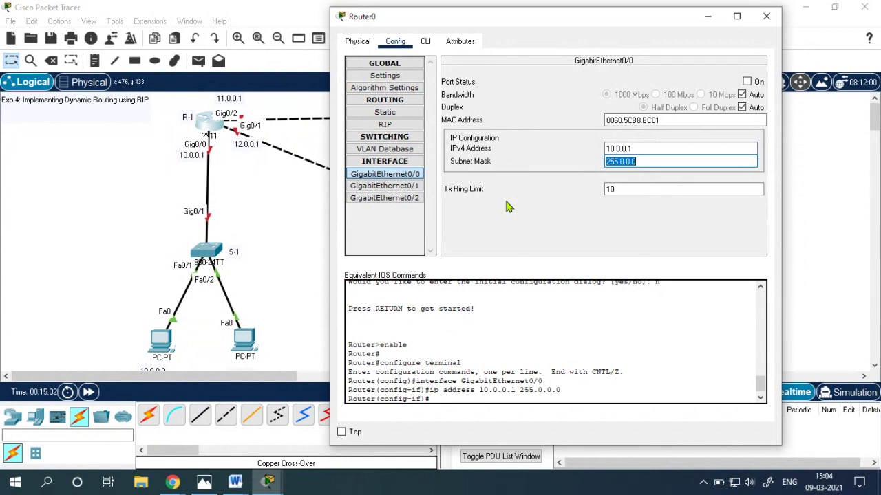
key(Tab)
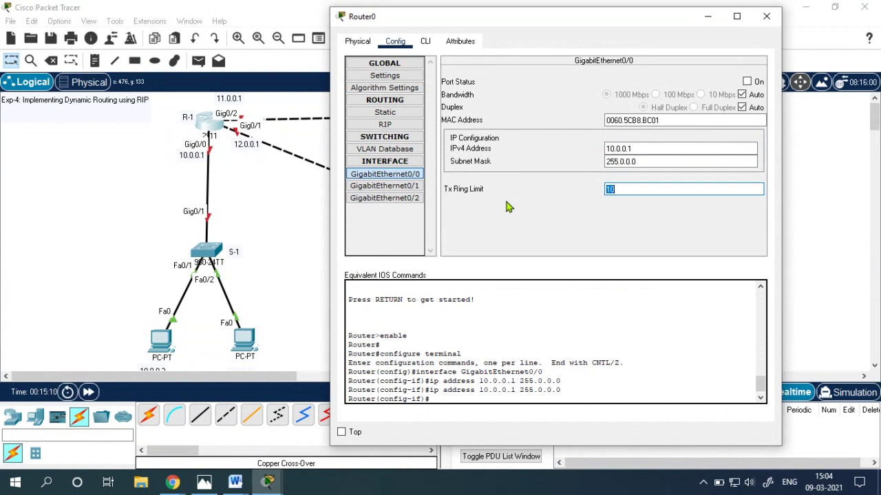
click(748, 81)
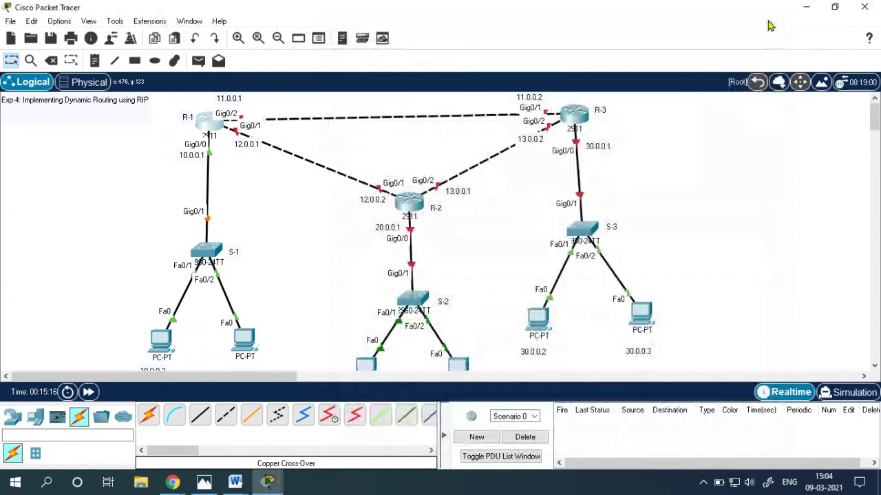
click(766, 17)
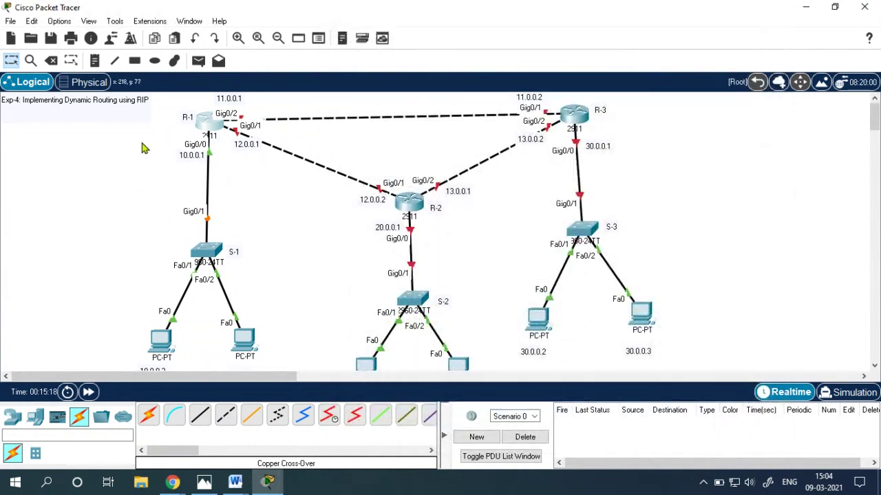
drag(142, 143, 249, 242)
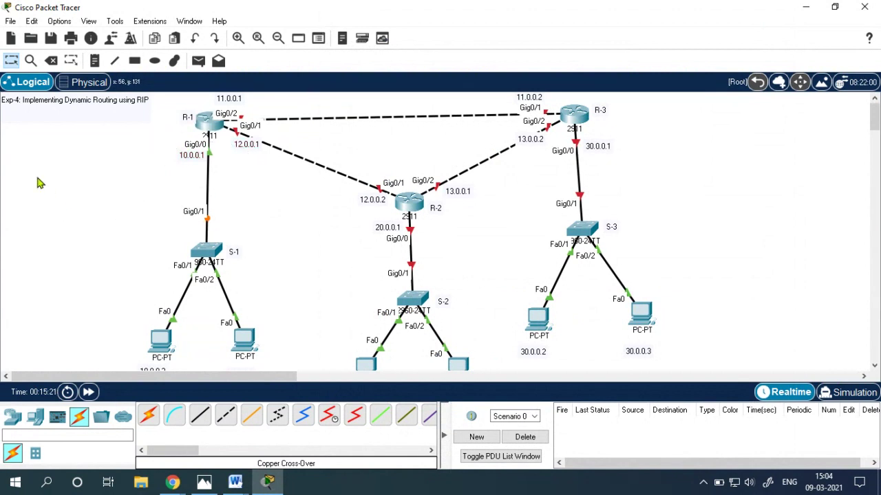
- Reopen R-1's configuration, give GigabitEthernet0/1 the IPv4 address 12.0.0.1 and subnet mask 255.0.0.0, and turn the port on
click(206, 130)
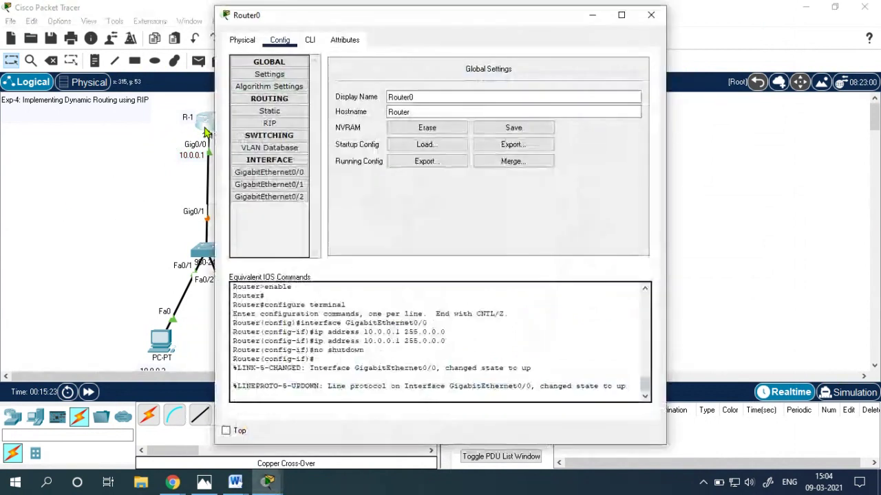
drag(366, 17, 512, 18)
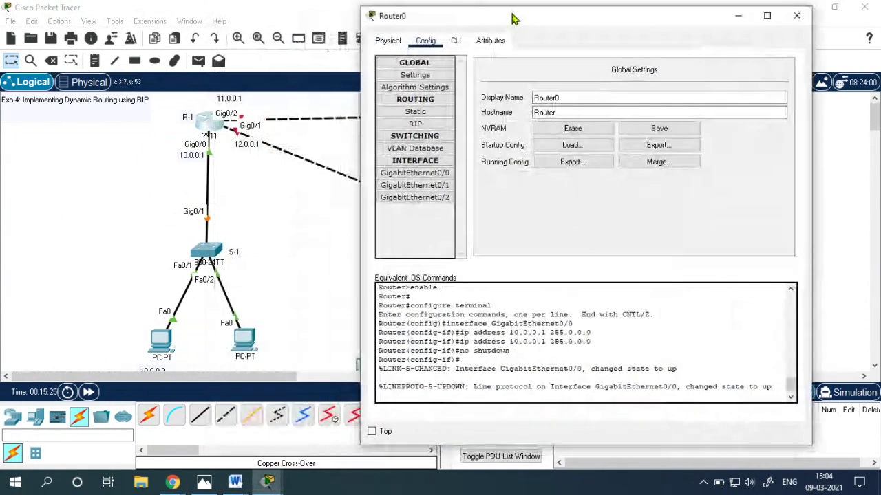
click(415, 186)
click(661, 150)
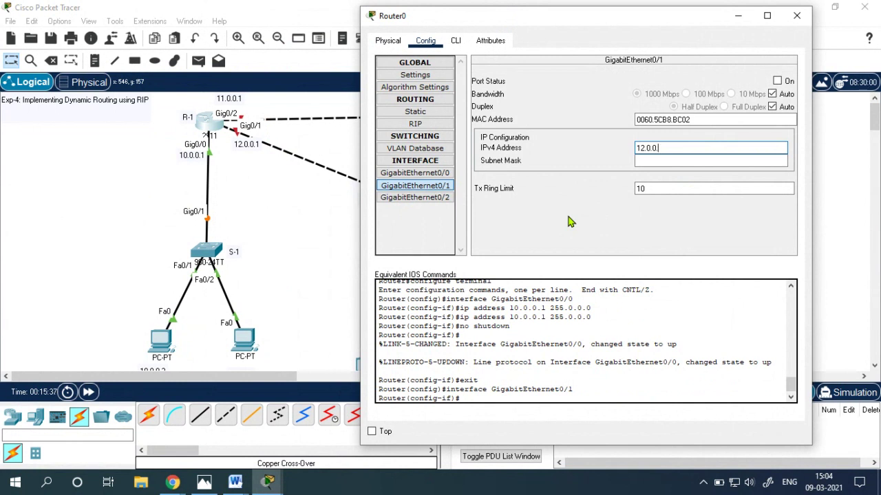
text(1)
key(Tab)
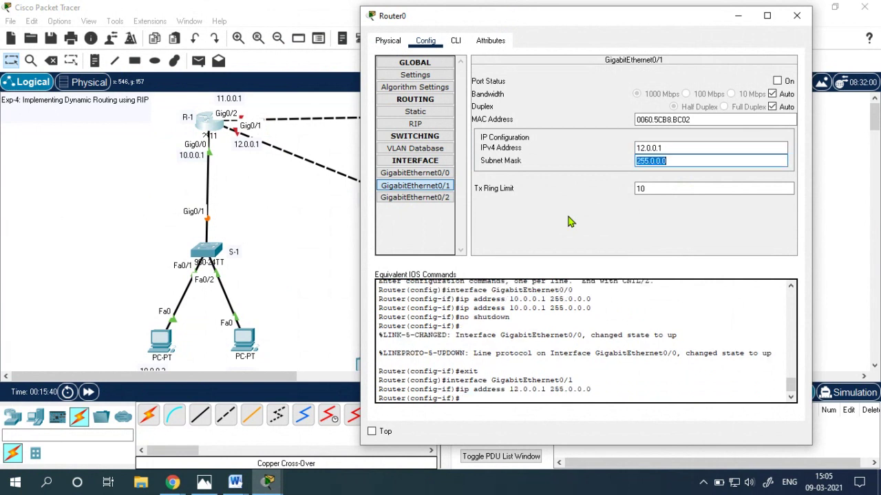
key(Tab)
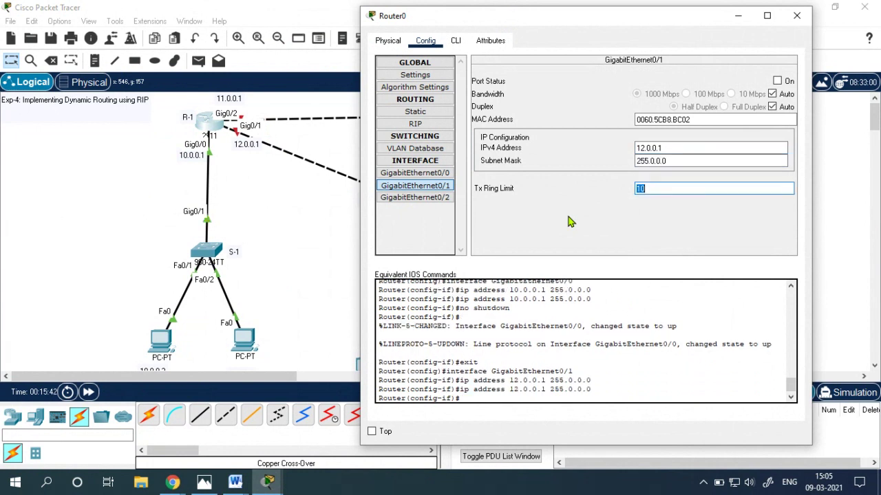
key(Tab)
click(789, 82)
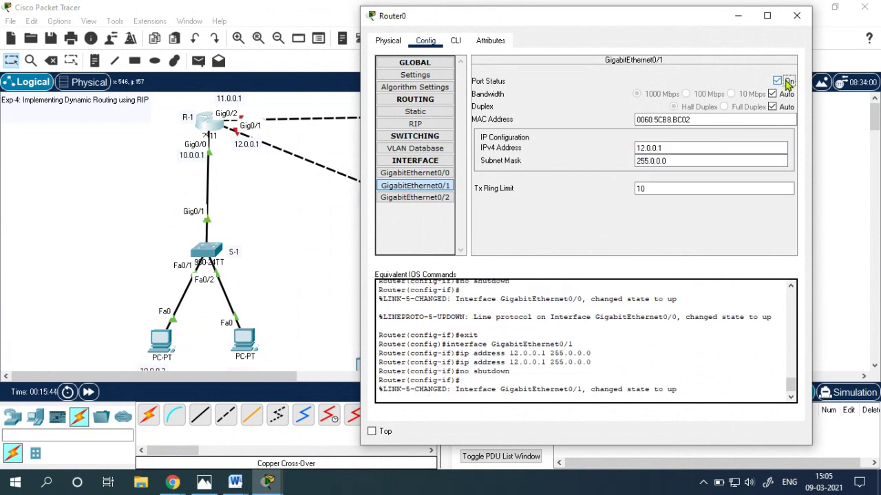
- Give R-1's GigabitEthernet0/2 the IPv4 address 11.0.0.1 and subnet mask 255.0.0.0, turn the port on and close the router's window
click(419, 200)
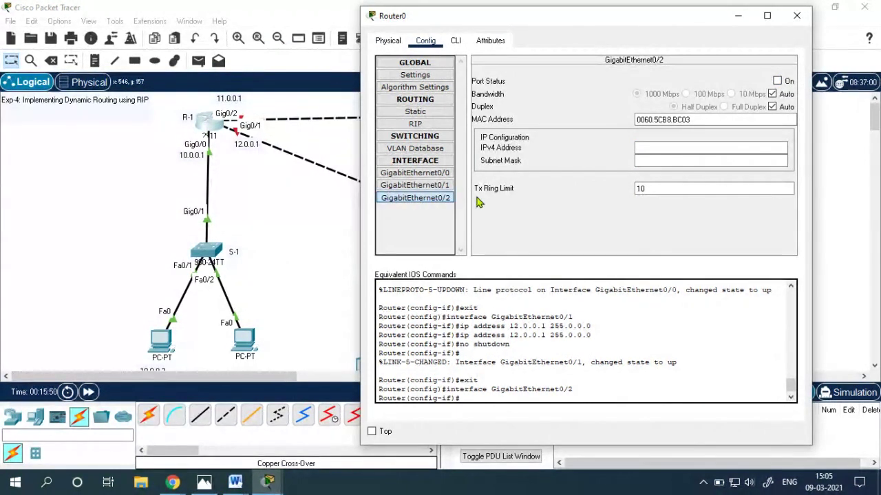
click(654, 148)
text(11)
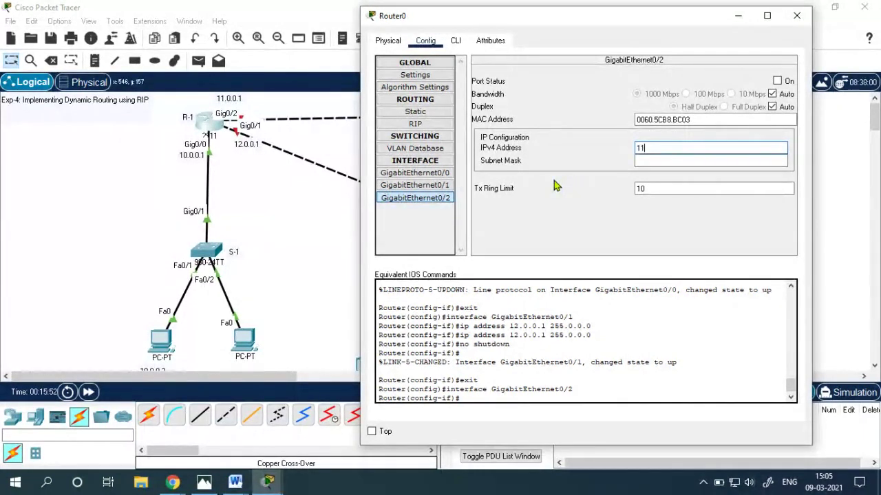
text(.0.0.1)
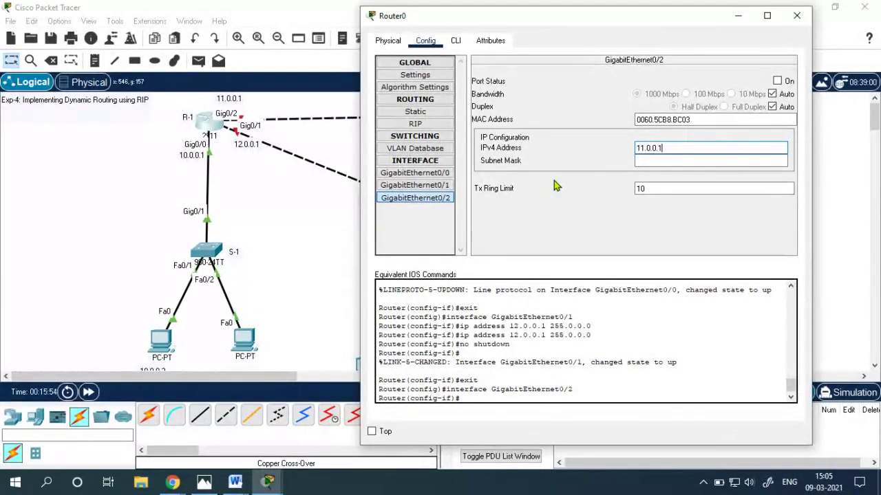
key(Tab)
key(Tab)
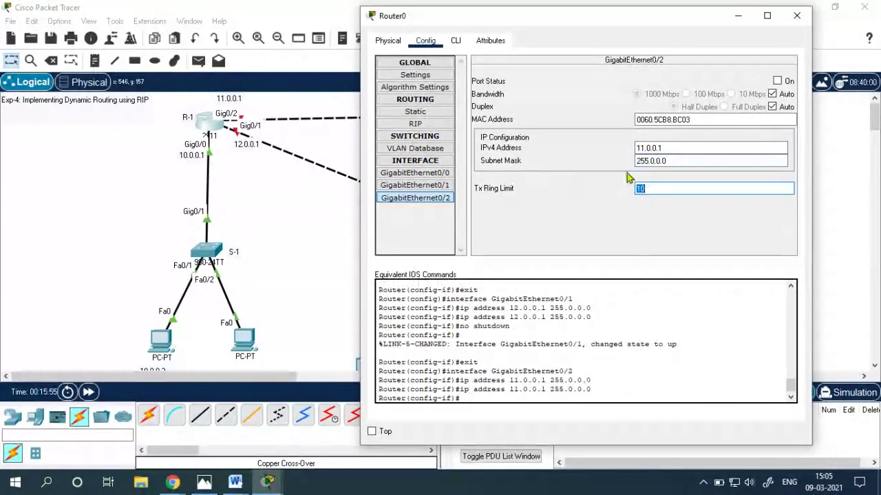
click(780, 82)
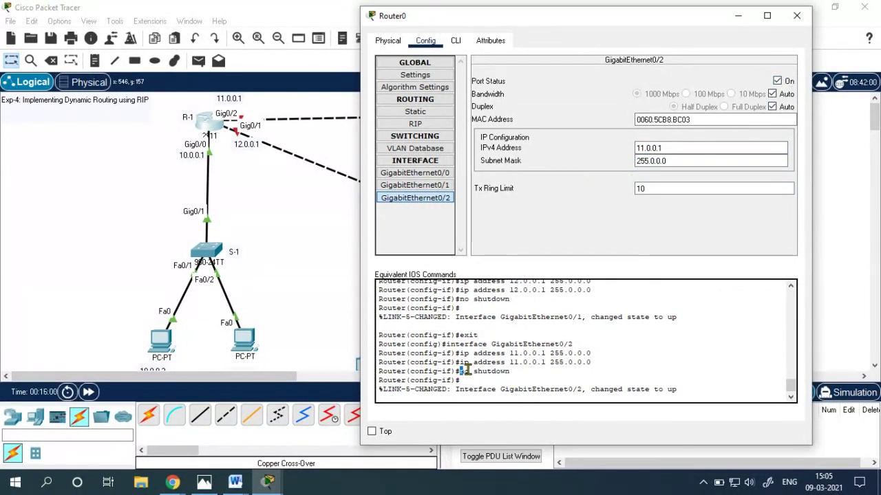
drag(458, 371, 516, 371)
click(797, 16)
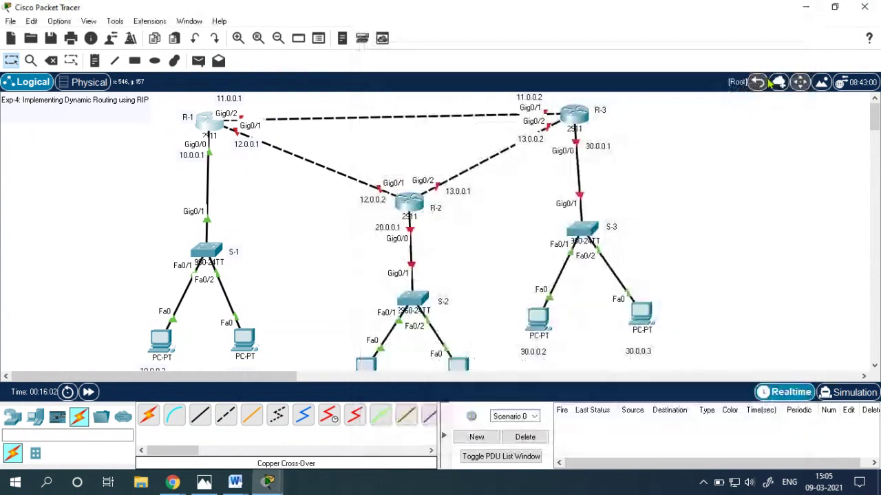
- Review R-1's GigabitEthernet0/0 and GigabitEthernet0/2 settings and the equivalent IOS commands in its command-line history
click(206, 121)
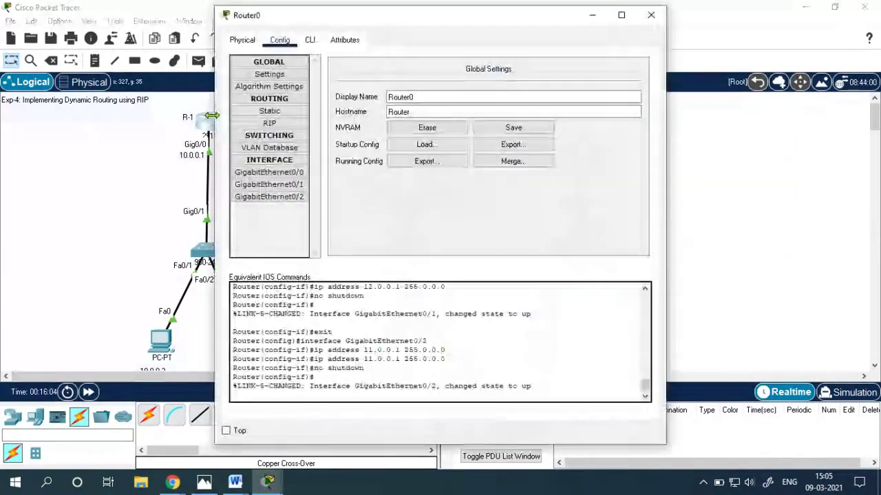
click(268, 173)
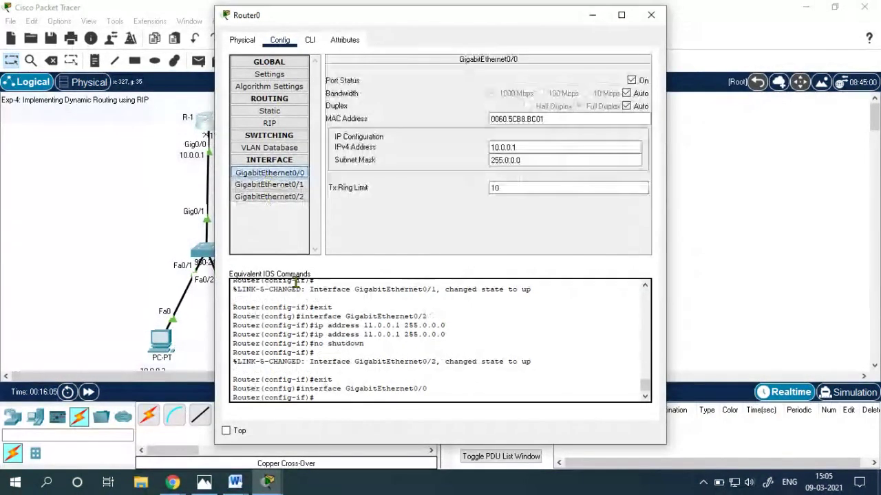
click(289, 197)
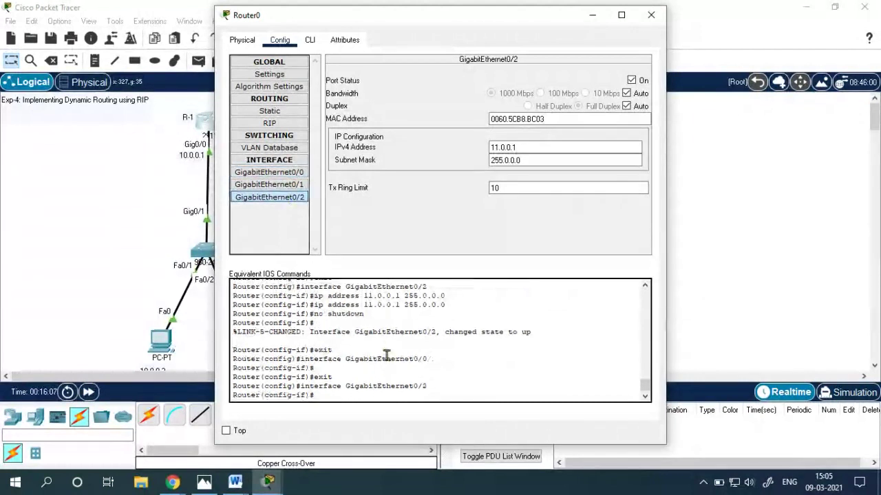
drag(311, 377, 342, 379)
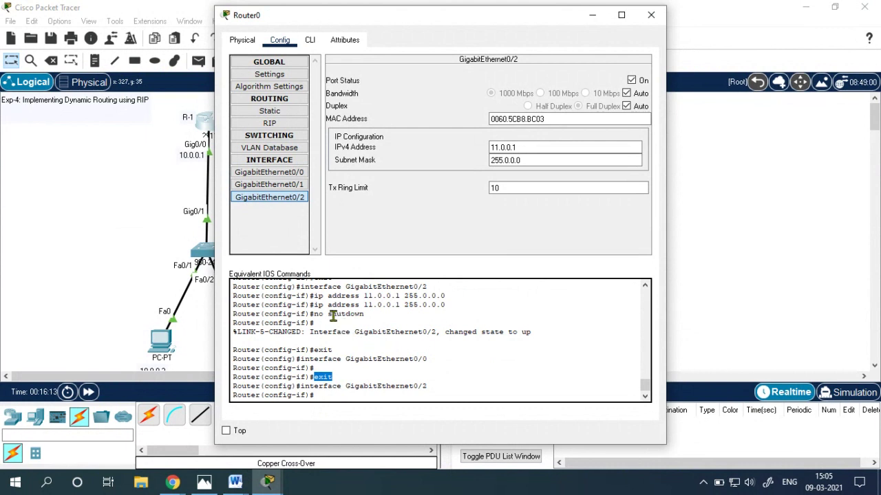
drag(301, 288, 432, 290)
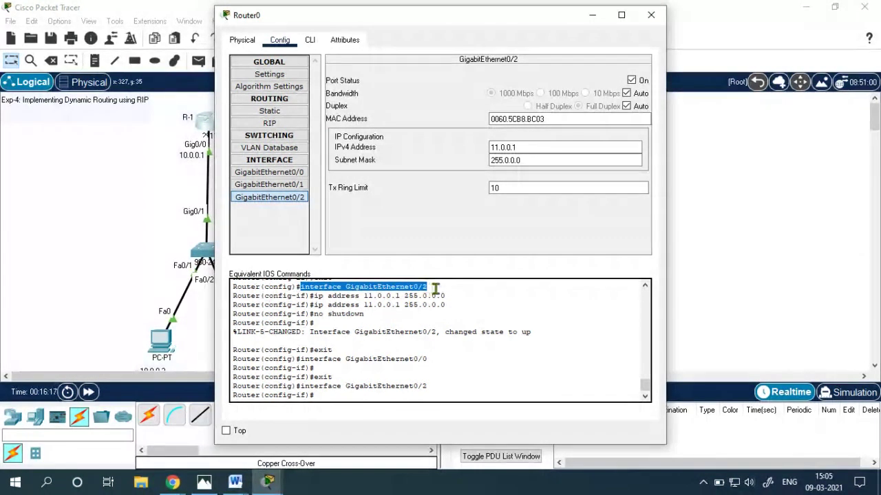
click(315, 42)
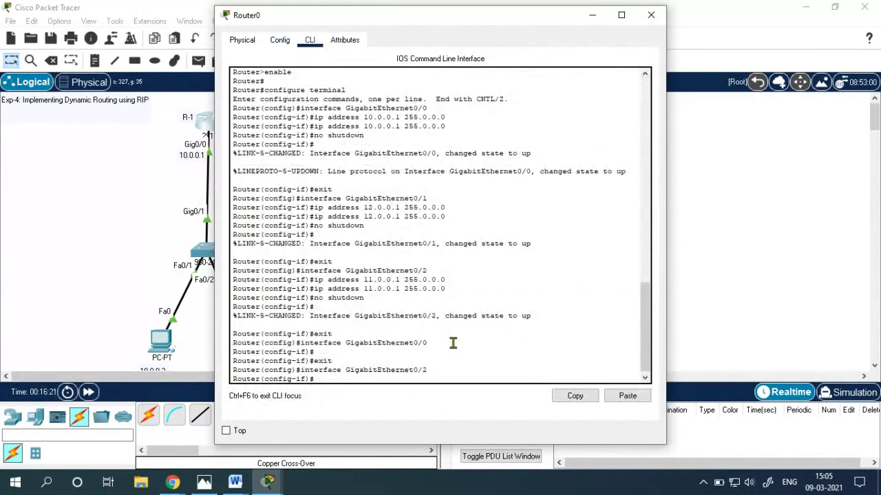
scroll(369, 300, up, 4)
scroll(368, 213, down, 4)
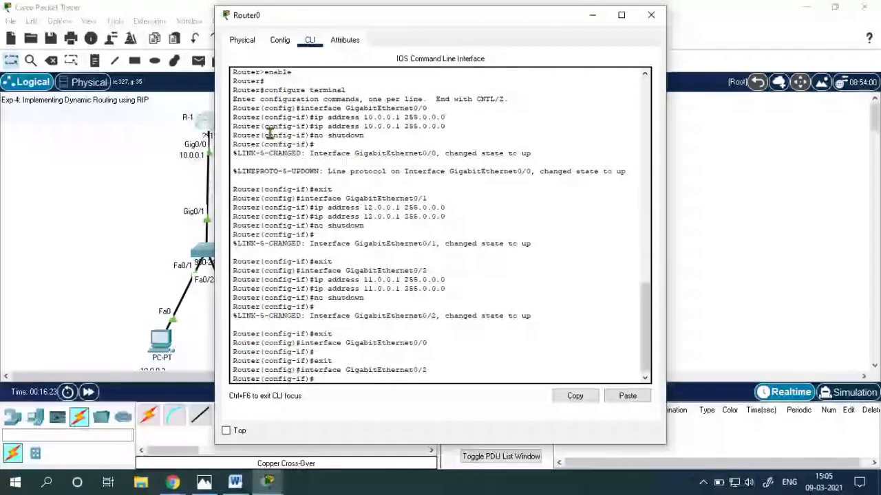
- Examine the command-line history of R-1 from enable through the GigabitEthernet0/0 address and no shutdown commands
drag(233, 72, 445, 385)
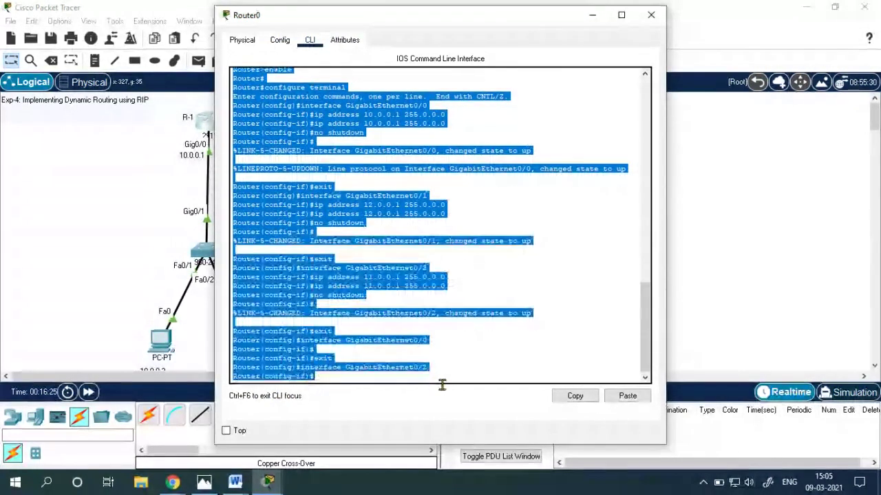
click(508, 269)
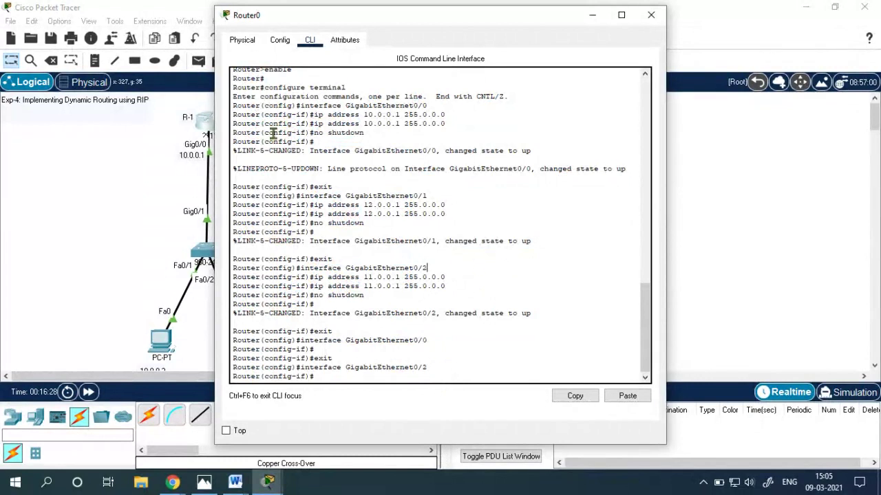
double_click(264, 72)
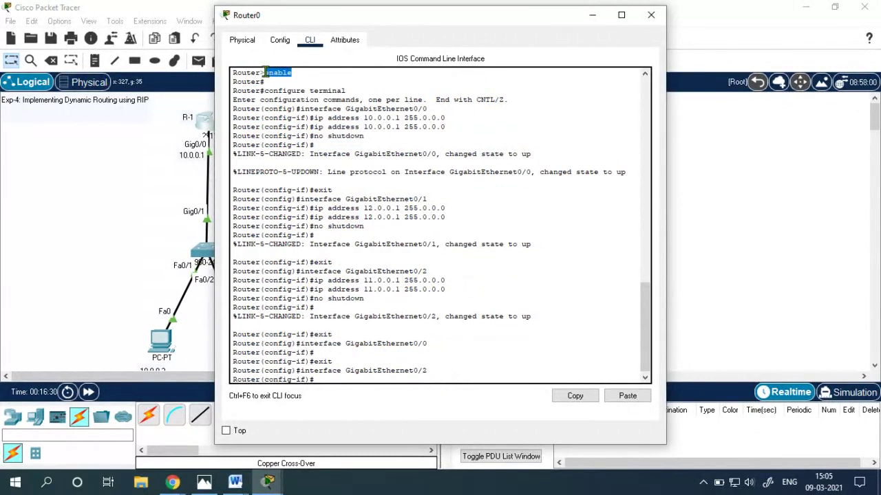
drag(265, 91, 346, 91)
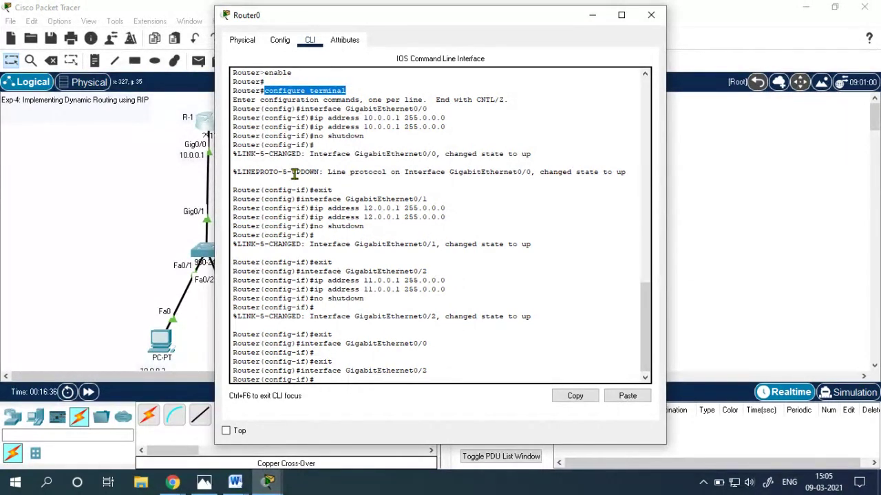
click(268, 97)
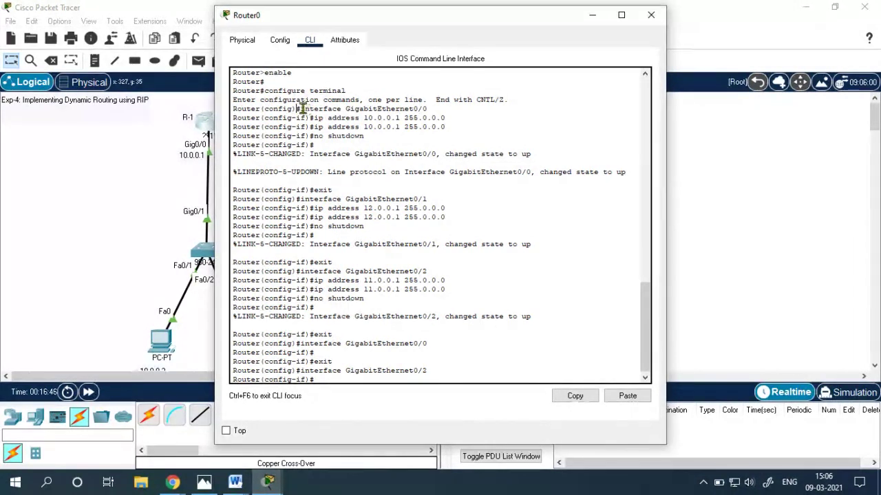
drag(300, 109, 425, 108)
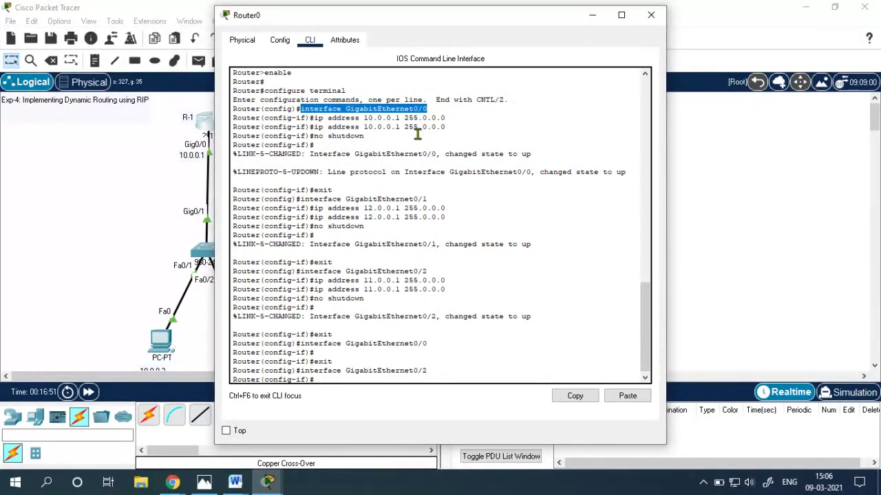
click(417, 134)
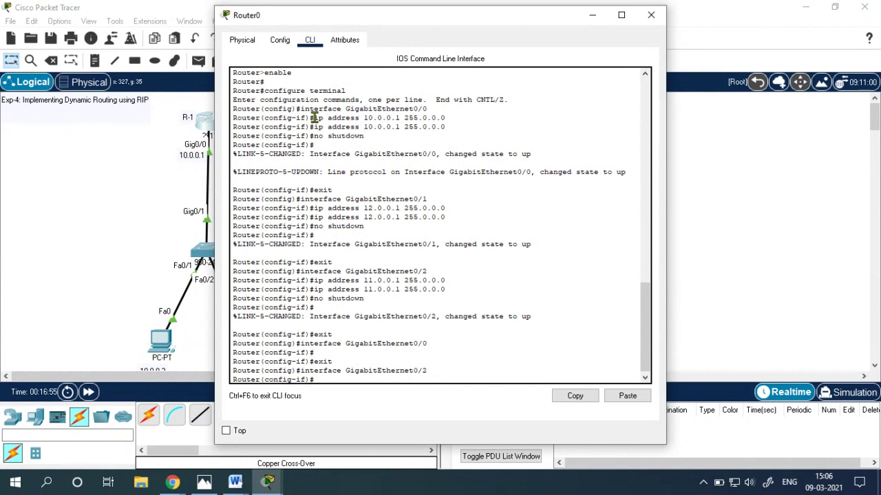
drag(313, 117, 442, 127)
click(352, 147)
drag(309, 135, 366, 137)
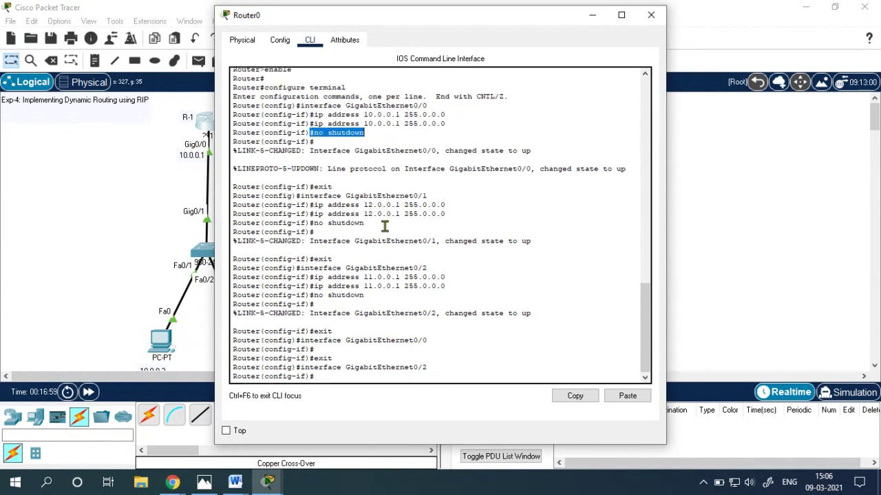
- Review the exit and GigabitEthernet0/1 and 0/2 interface commands in R-1's history, closing its window when done
drag(314, 331, 342, 333)
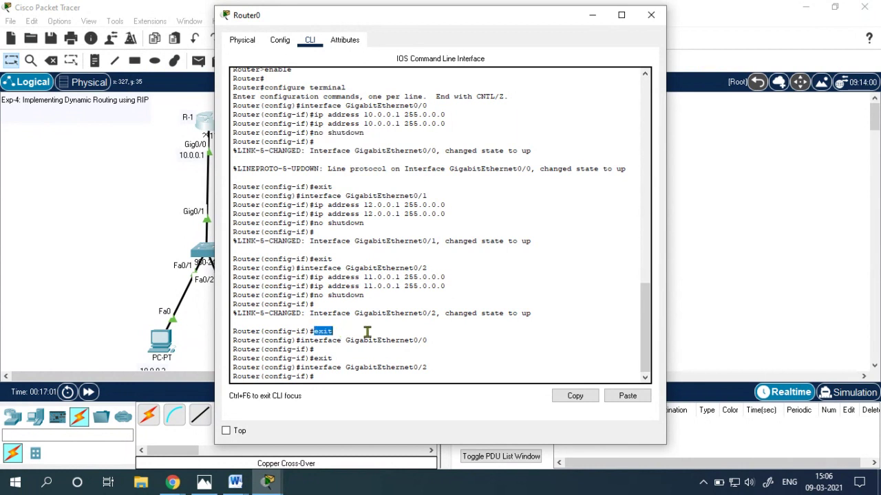
click(340, 218)
drag(296, 196, 443, 195)
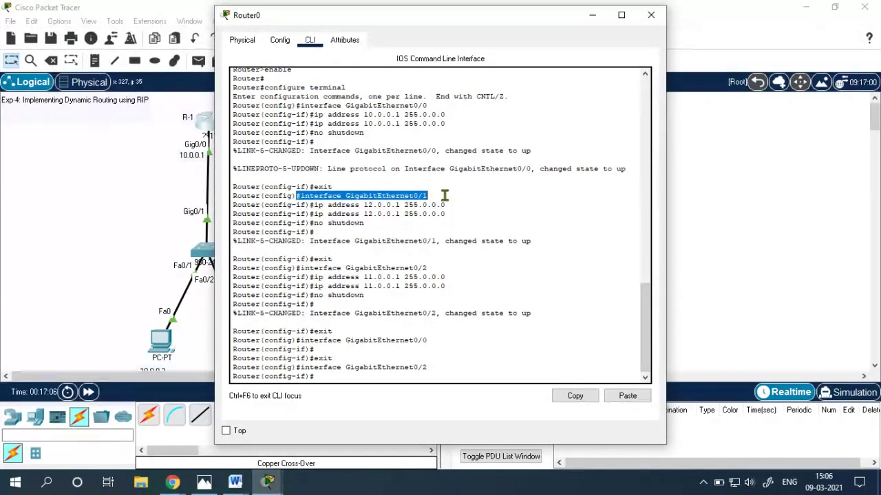
drag(310, 268, 451, 271)
click(465, 338)
click(482, 241)
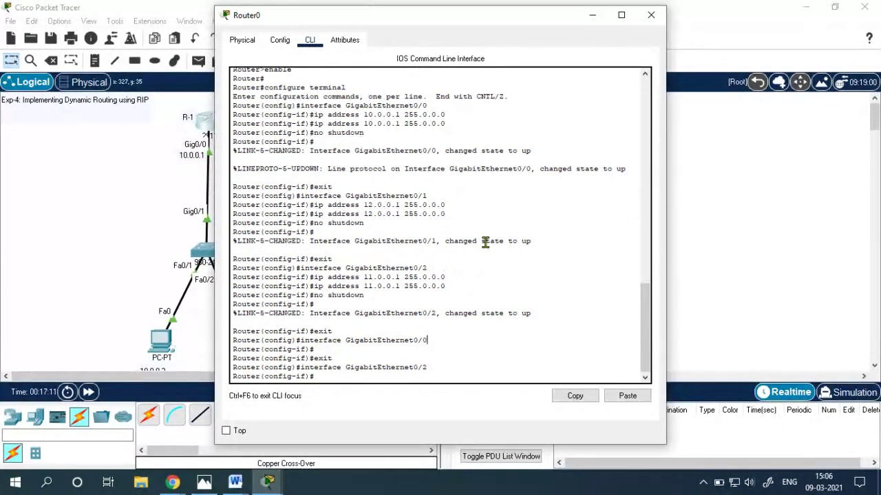
click(651, 14)
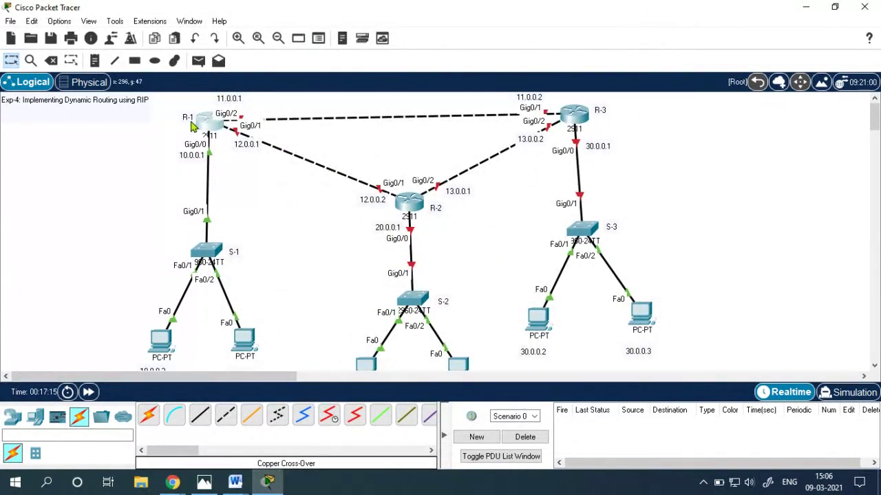
drag(166, 98, 234, 150)
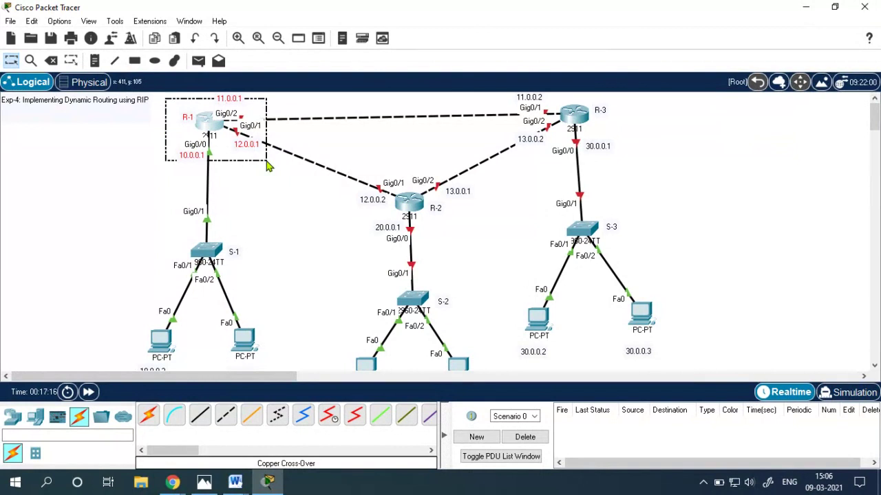
click(289, 172)
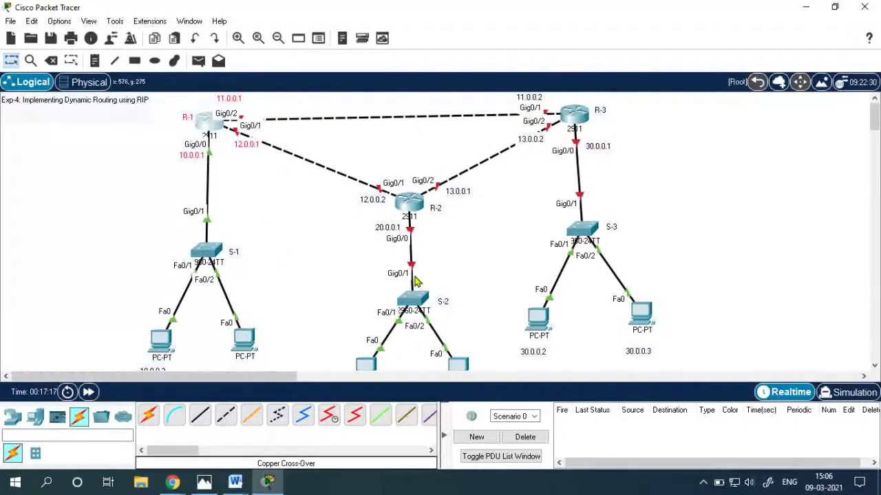
- Configure router R-2's GigabitEthernet0/0 with IPv4 address 20.0.0.1 and subnet mask 255.0.0.0, turn the port on, and close the window
click(406, 209)
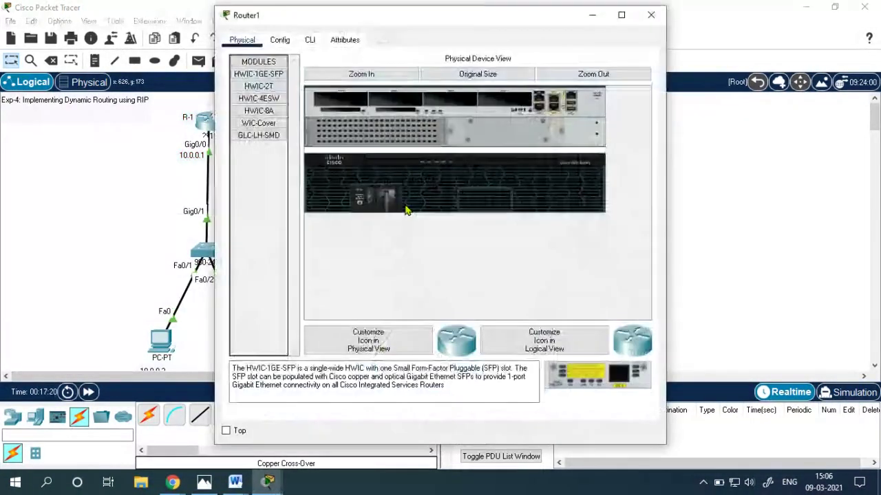
drag(393, 17, 626, 18)
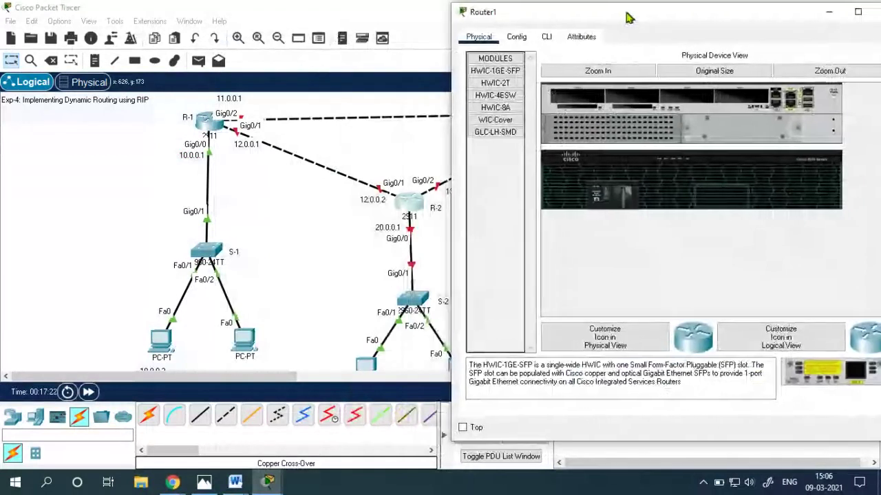
click(514, 37)
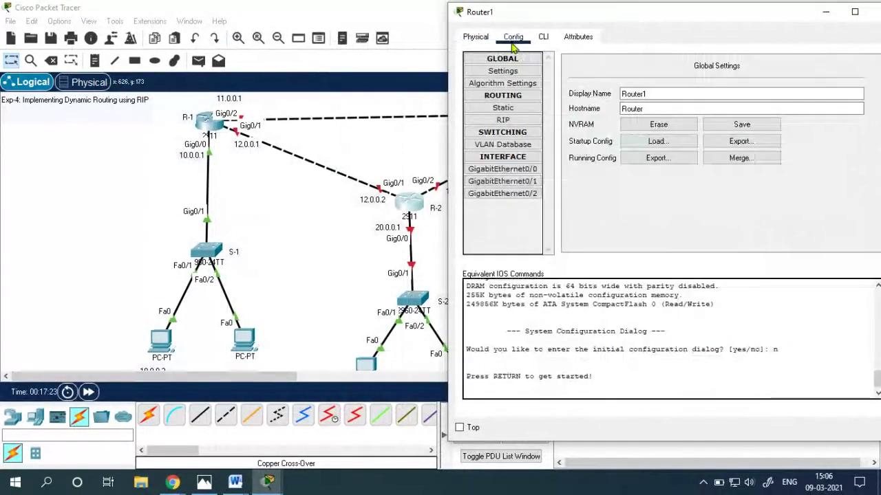
click(504, 172)
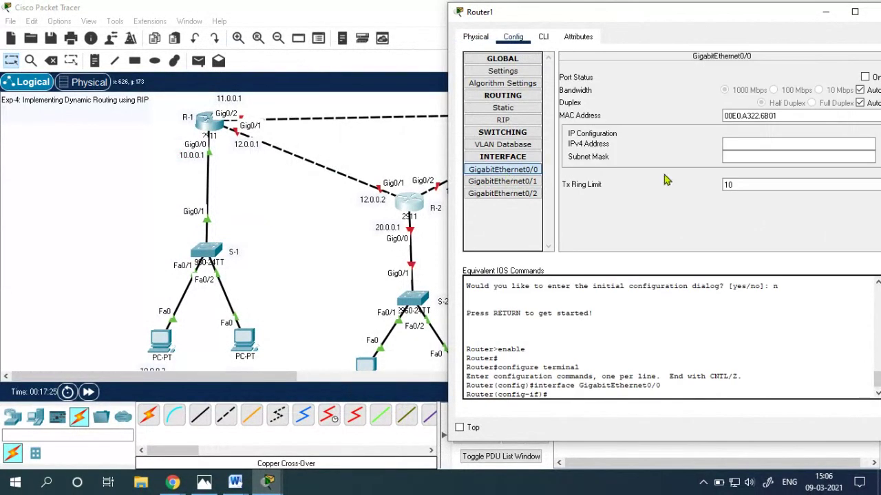
drag(605, 15, 364, 264)
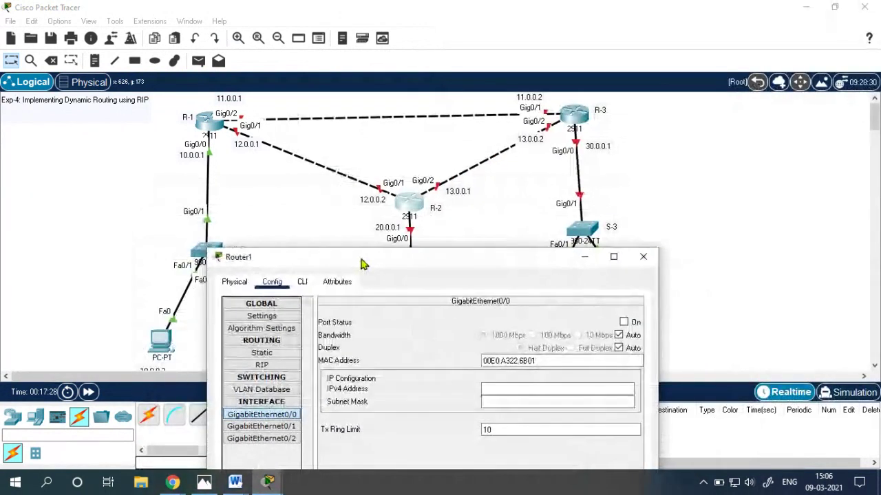
click(497, 391)
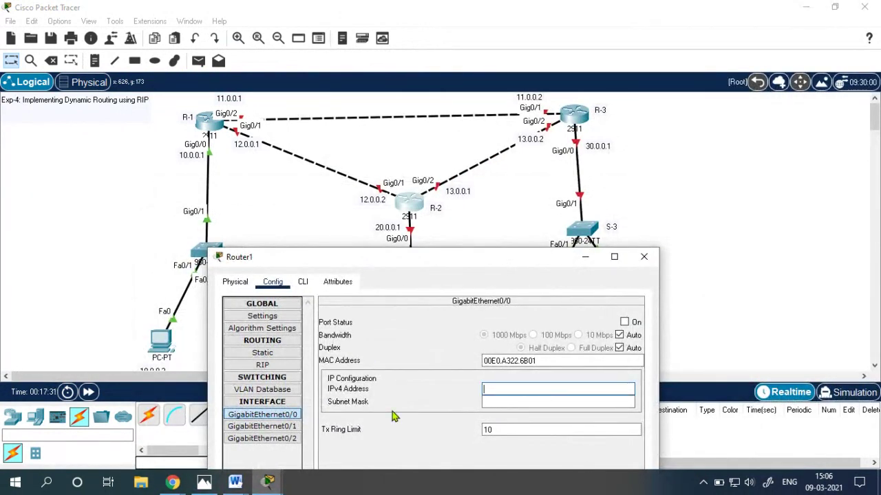
text(20.0.0.1)
key(Tab)
key(Tab)
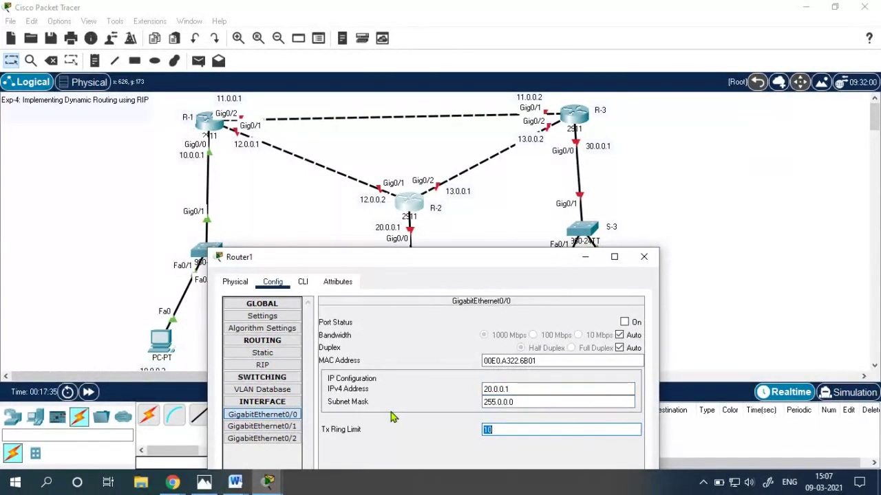
click(624, 323)
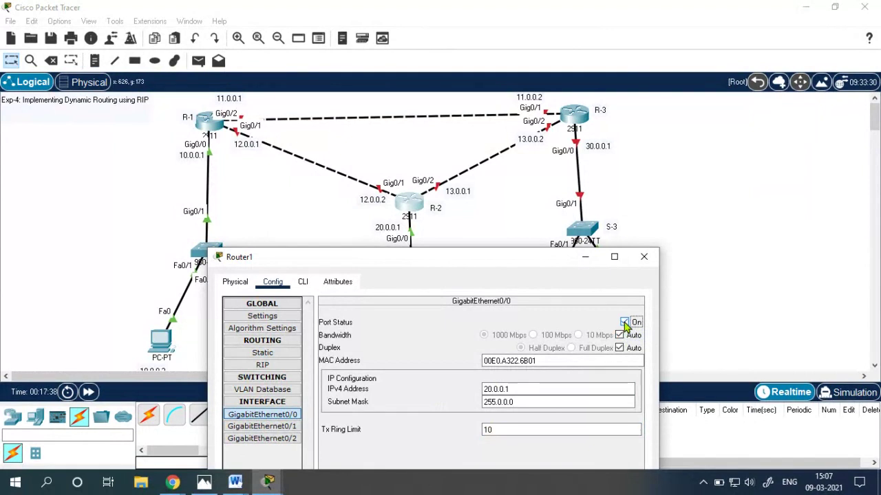
click(643, 257)
drag(313, 230, 487, 287)
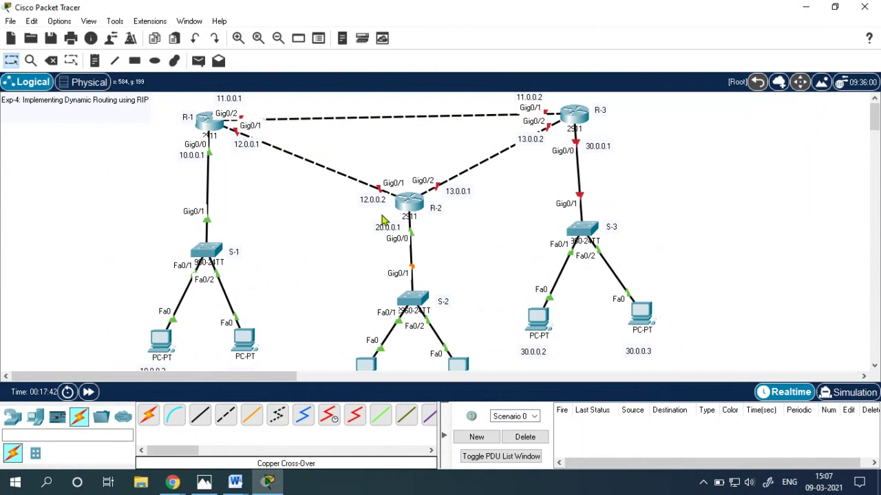
- Reopen R-2's configuration beside the topology and show its GigabitEthernet0/1 interface settings
click(401, 201)
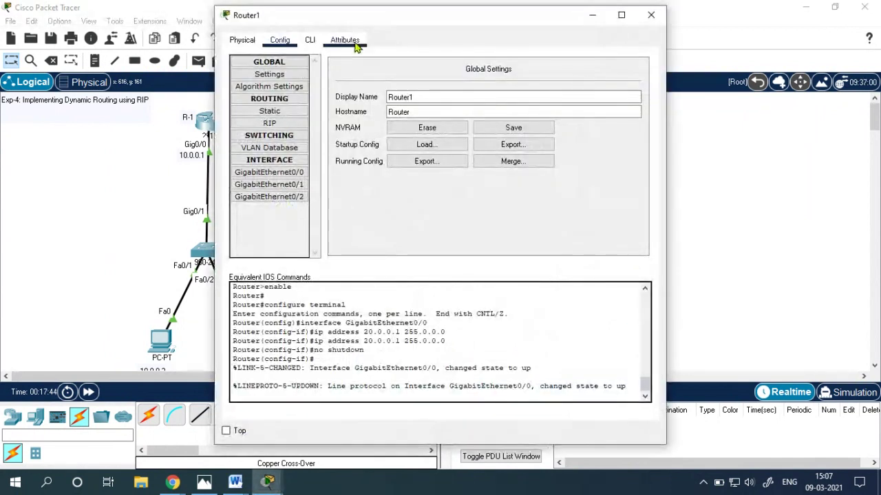
drag(388, 16, 570, 5)
click(803, 4)
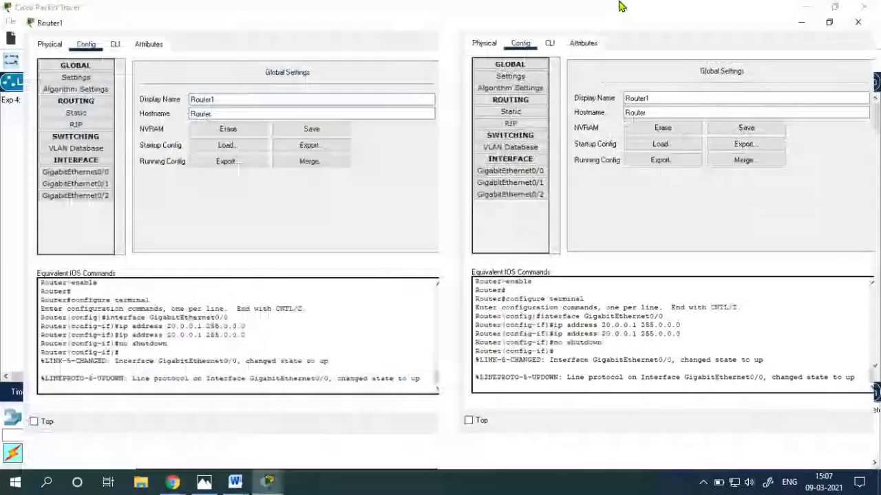
click(835, 7)
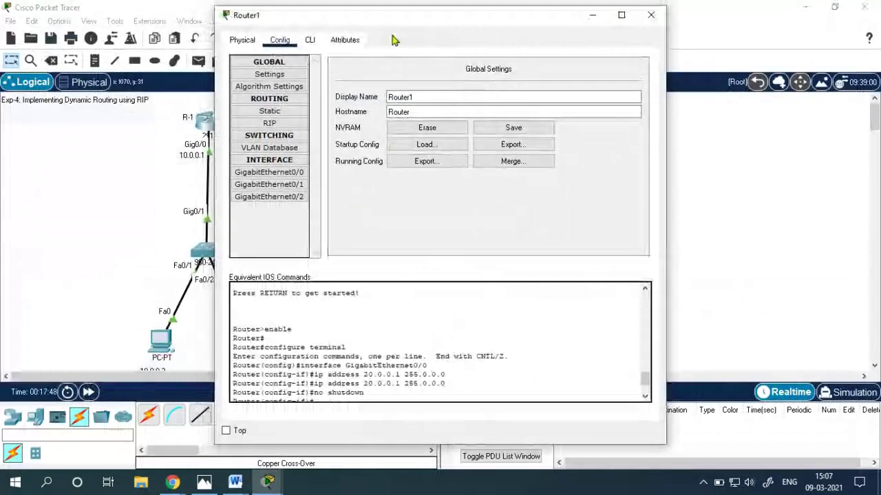
drag(392, 22, 617, 19)
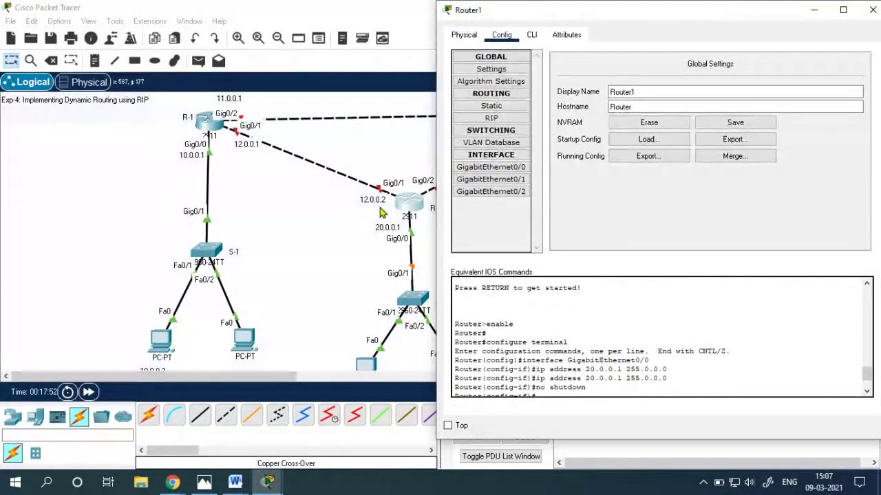
click(490, 179)
- Try to set the IPv4 address of R-2's GigabitEthernet0/1 to 12.0.0.0.1
click(729, 143)
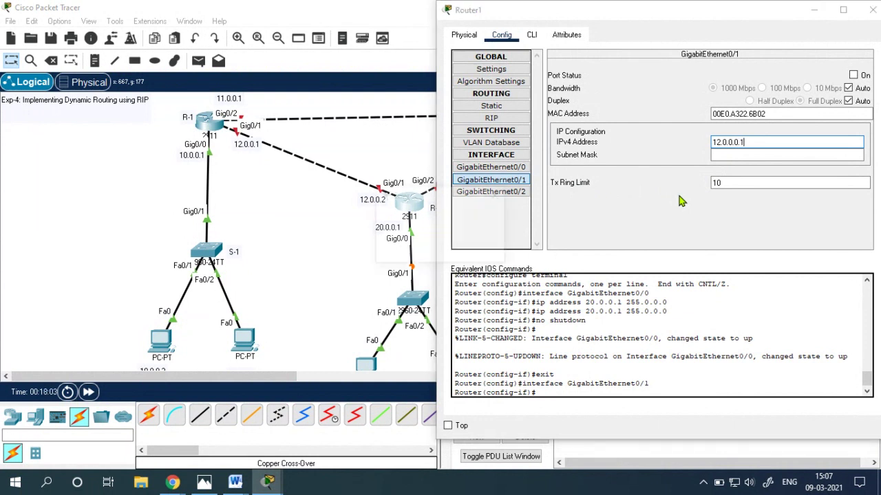
key(Return)
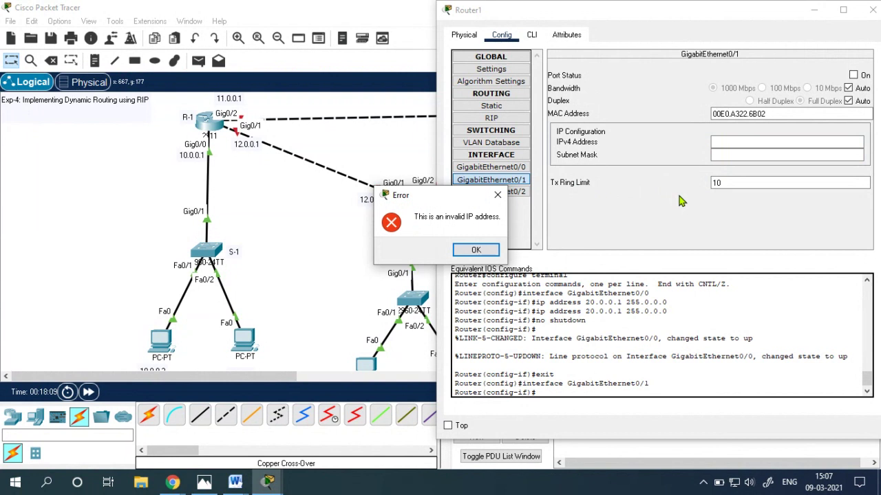
click(476, 249)
- Assign IPv4 address 12.0.0.2 with subnet mask 255.0.0.0 to R-2's GigabitEthernet0/1 and turn the port on
click(721, 147)
text(12)
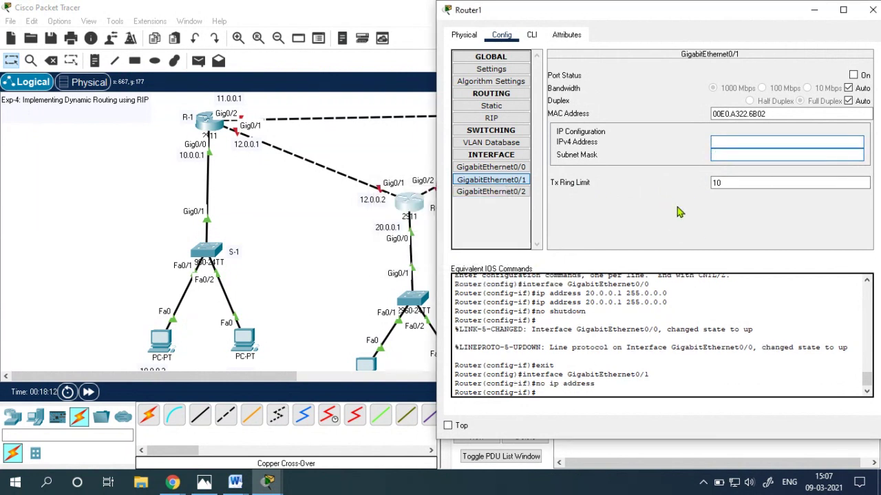
text(.0.0.2)
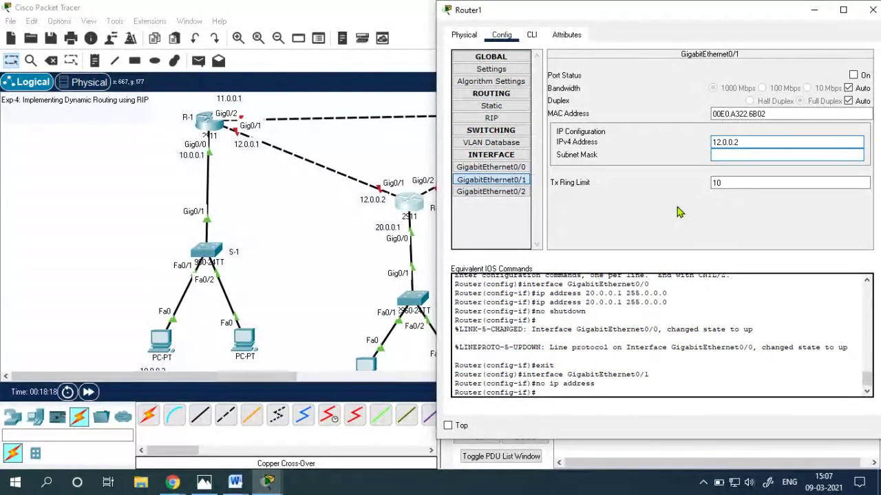
key(Tab)
key(Tab)
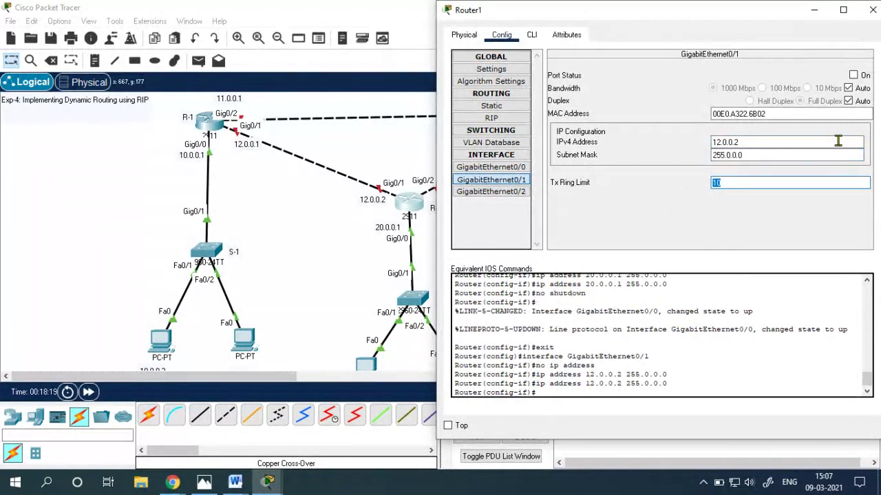
key(Tab)
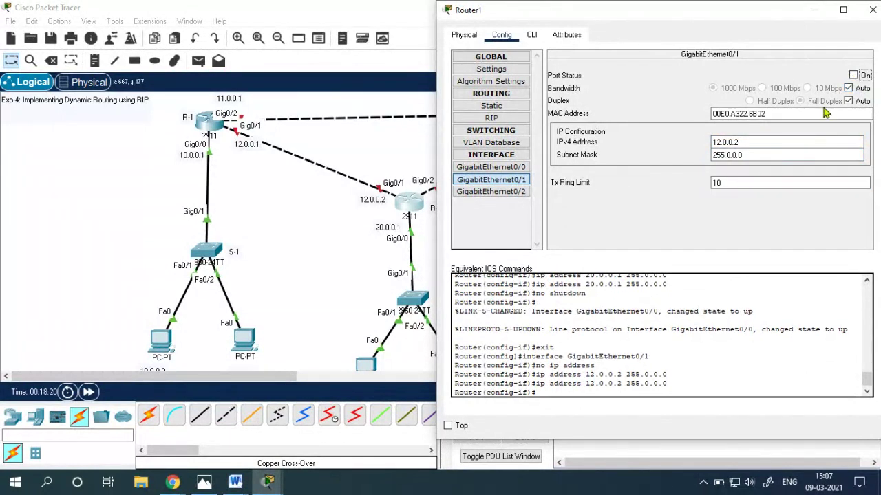
key(space)
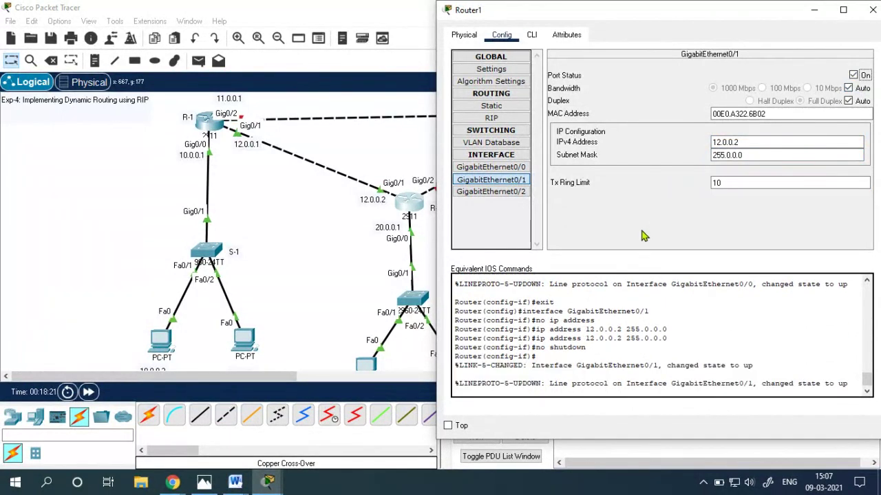
key(Tab)
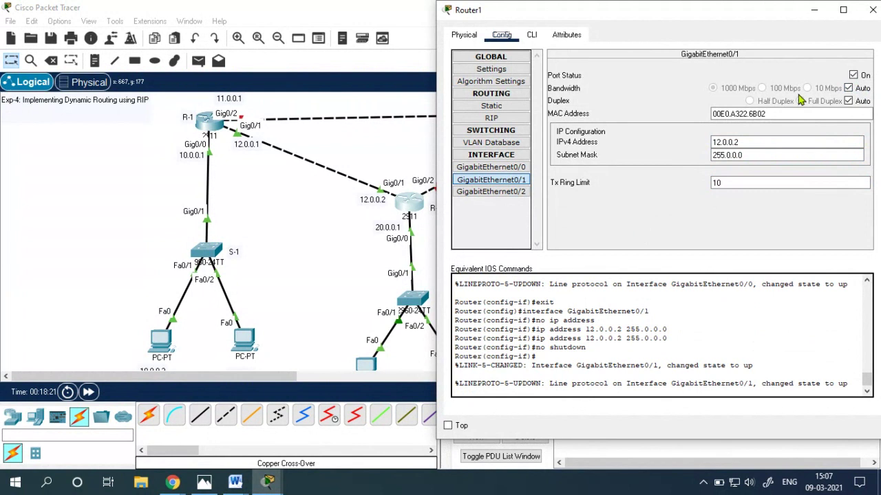
- Close and reopen R-2's configuration window, enlarge it, and show the GigabitEthernet0/2 interface settings
click(871, 11)
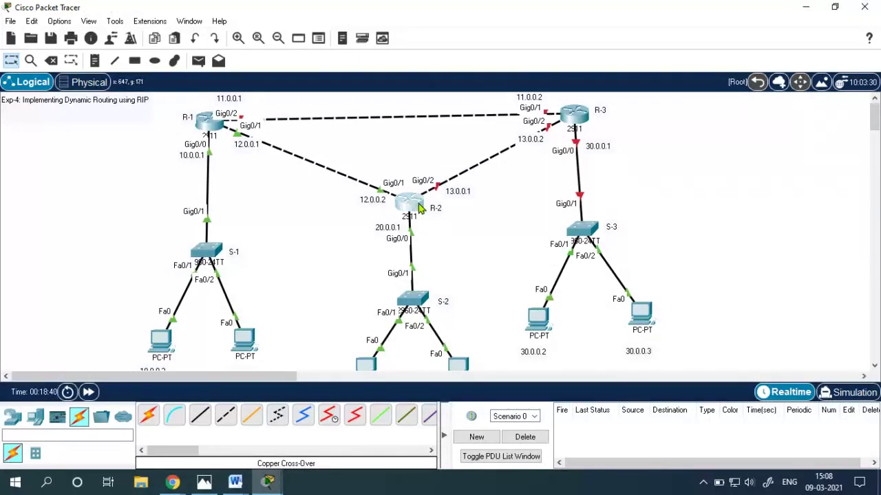
click(266, 486)
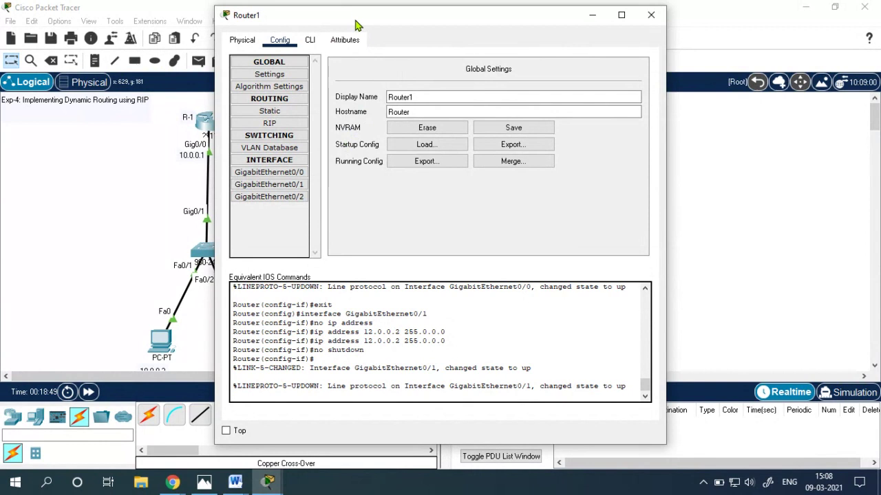
drag(349, 17, 615, 1)
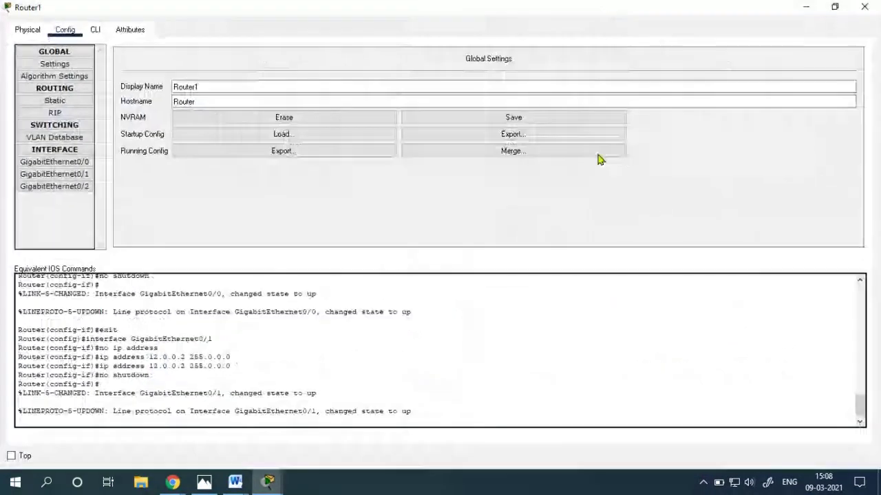
click(53, 187)
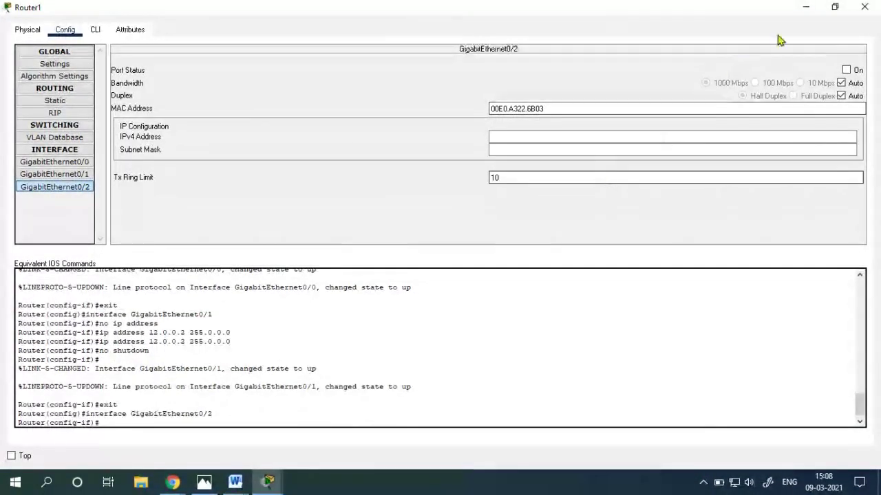
drag(412, 7, 591, 15)
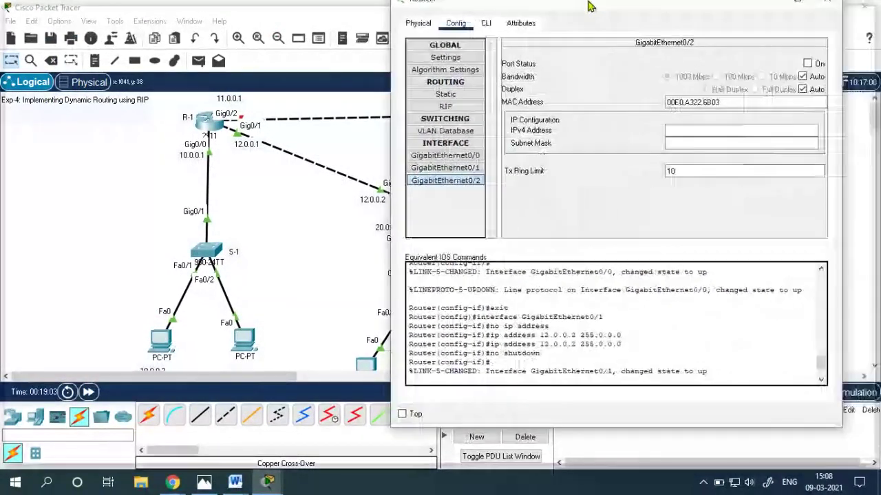
double_click(591, 15)
- Assign IPv4 address 13.0.0.1 with subnet mask 255.0.0.0 to R-2's GigabitEthernet0/2, turn the port on, and close the window
click(560, 136)
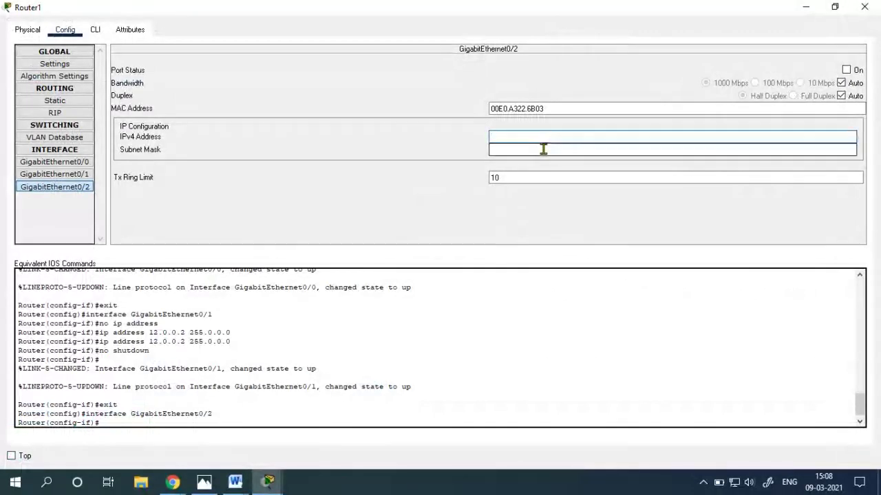
text(1)
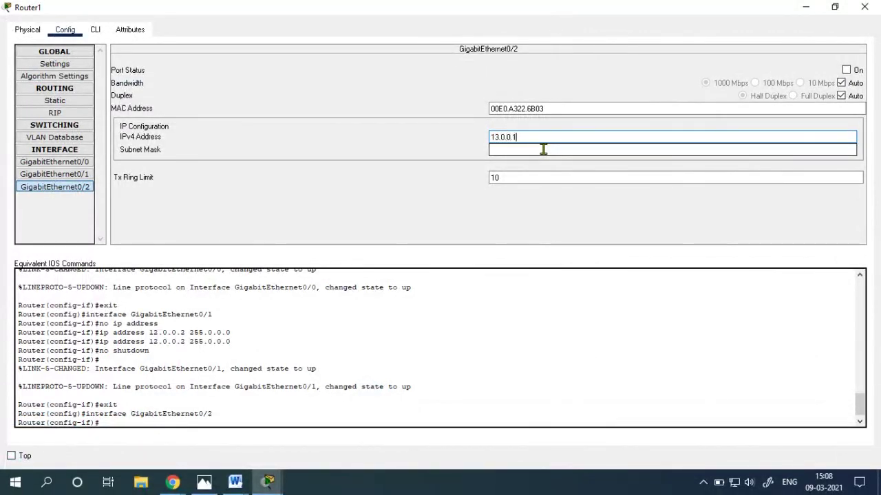
text(3.0.0.1)
click(543, 148)
key(Tab)
click(846, 69)
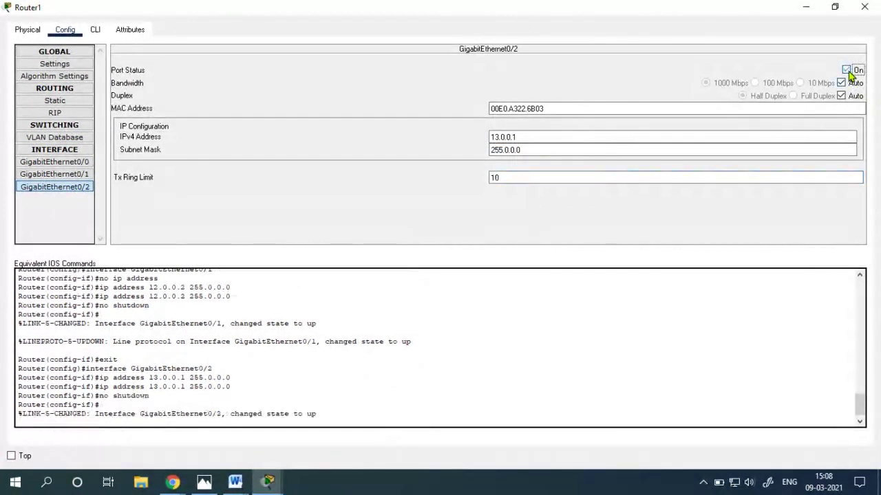
click(864, 7)
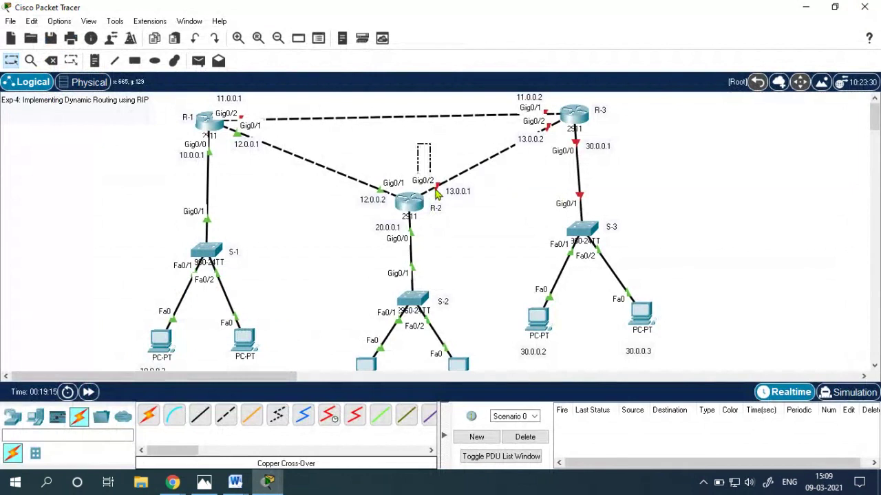
drag(436, 195, 474, 233)
drag(344, 146, 476, 266)
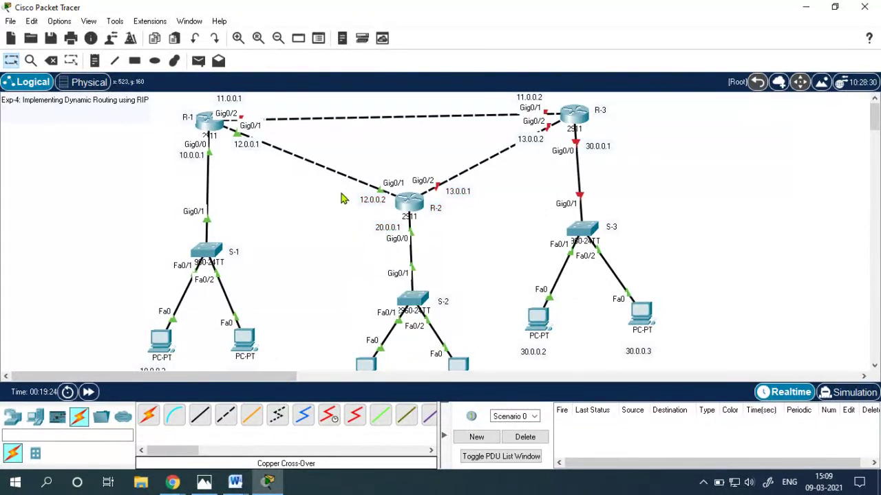
drag(355, 132, 507, 238)
drag(419, 123, 517, 246)
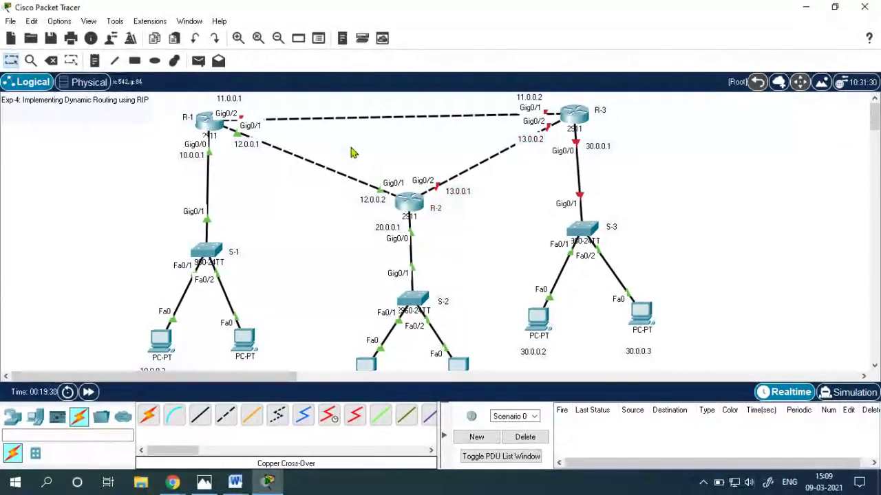
drag(344, 145, 466, 268)
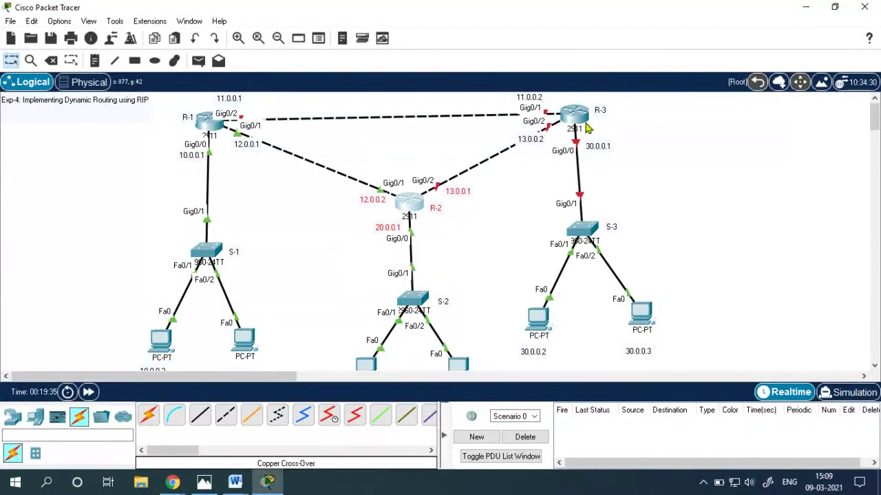
- Open R-3's configuration beside its part of the topology and show the GigabitEthernet0/0 interface settings
click(580, 120)
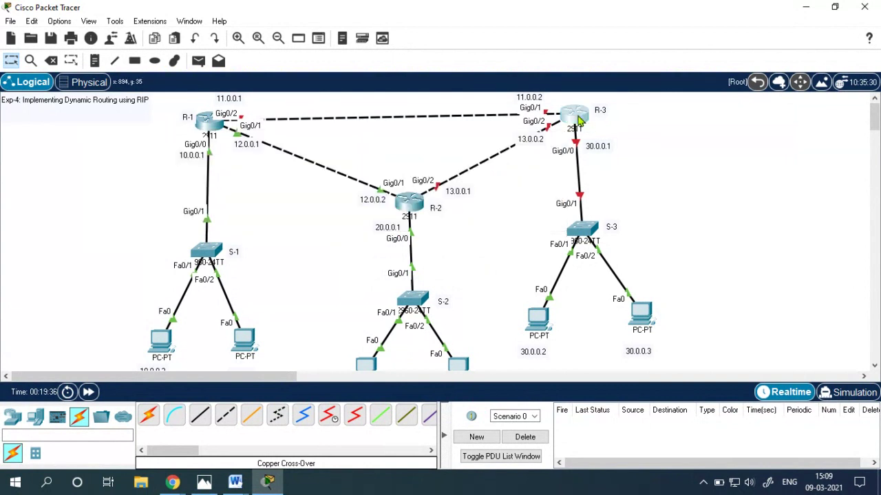
drag(480, 28, 322, 21)
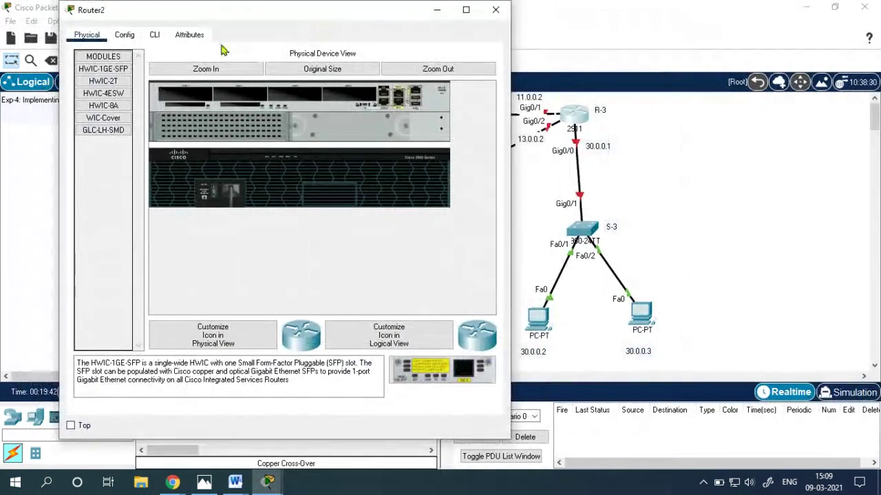
click(126, 35)
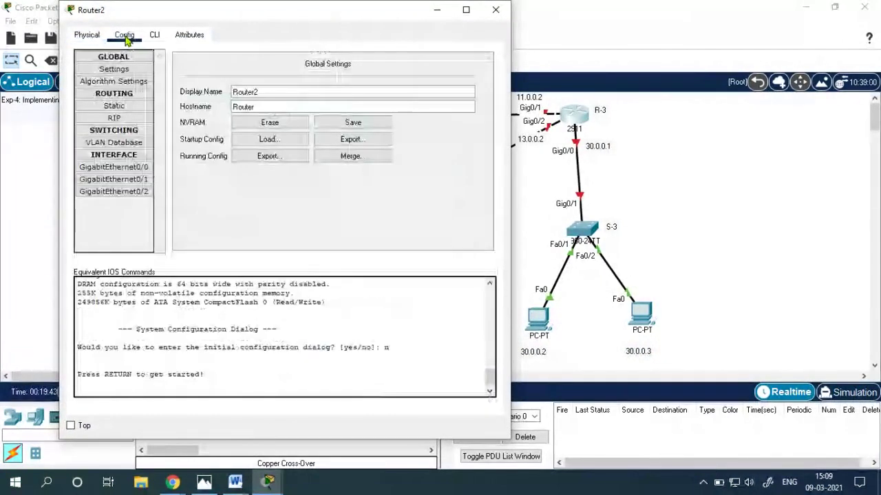
click(122, 170)
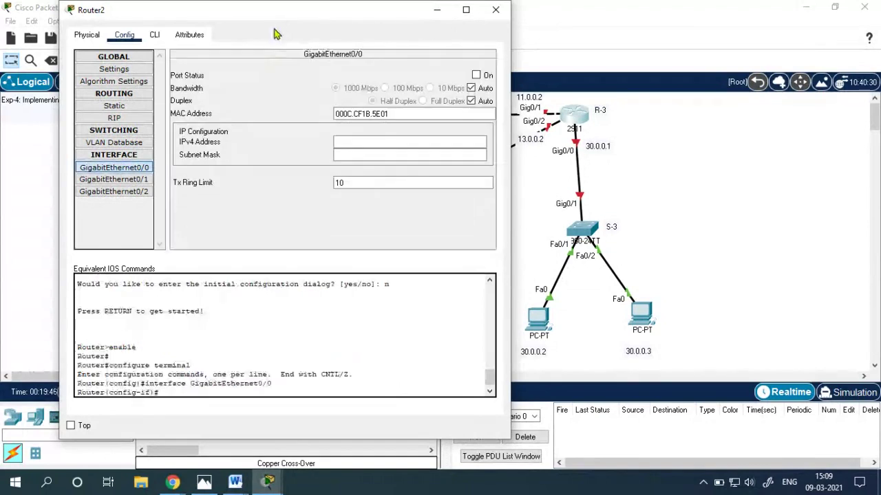
drag(282, 18, 229, 18)
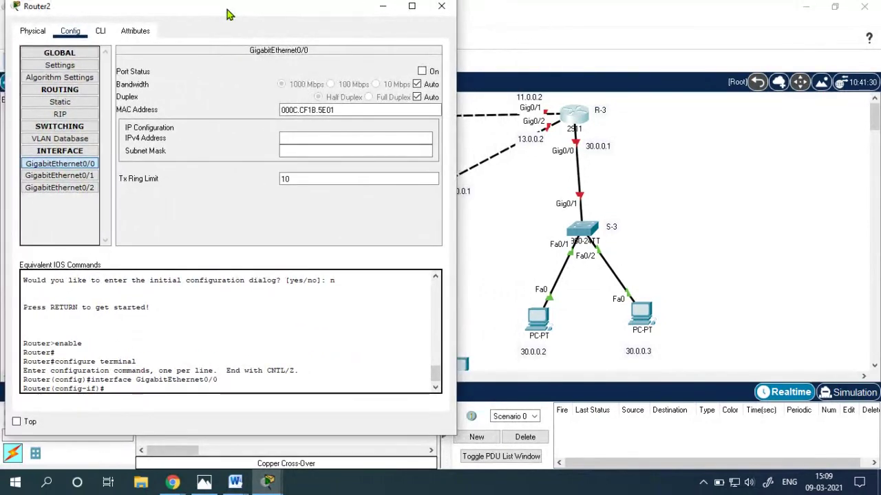
- Assign IPv4 address 11.0.0.2 with subnet mask 255.0.0.0 to R-3's GigabitEthernet0/0 and turn the port on
click(298, 143)
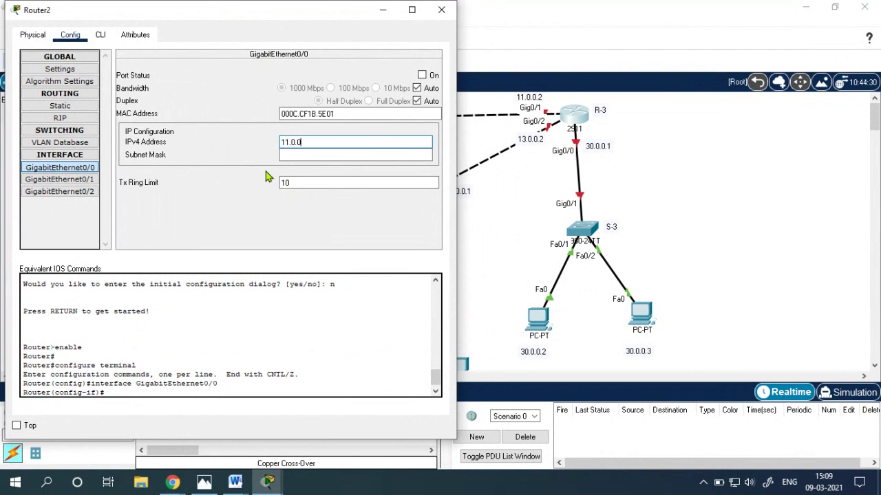
key(Tab)
key(Tab)
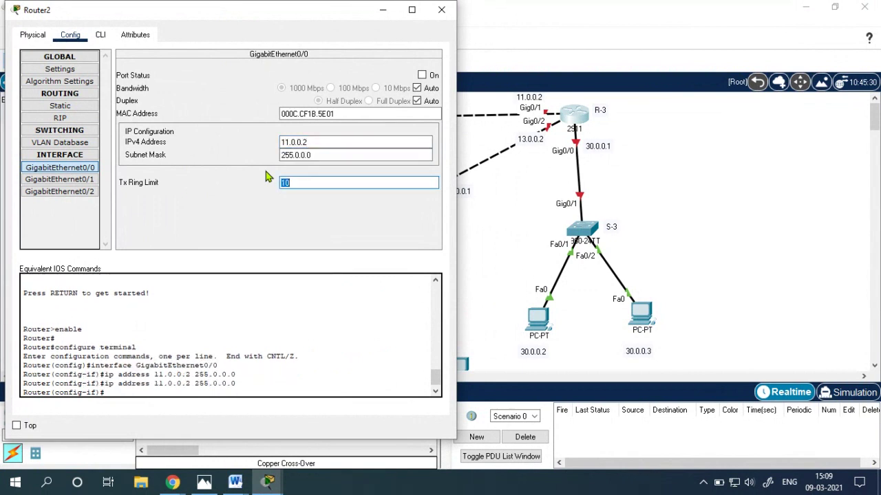
click(422, 76)
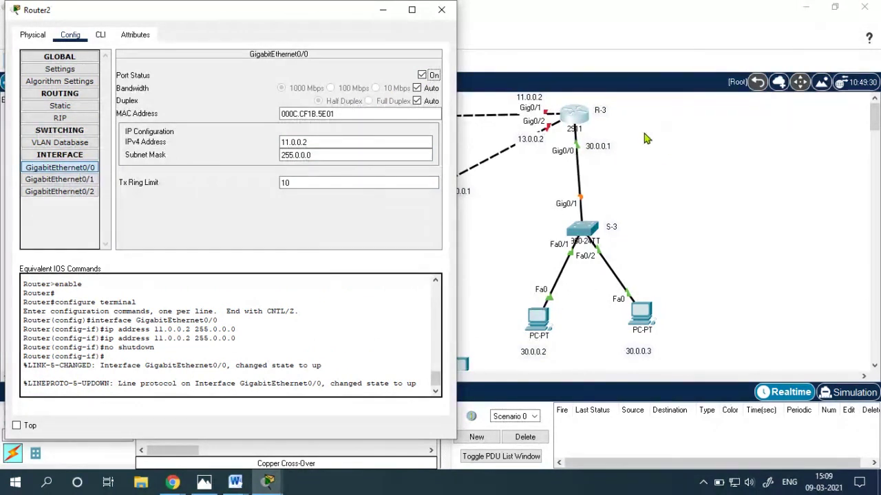
- Check the address labels around R-3 in the topology against its GigabitEthernet0/0 settings and return to the router's configuration
drag(651, 127, 541, 218)
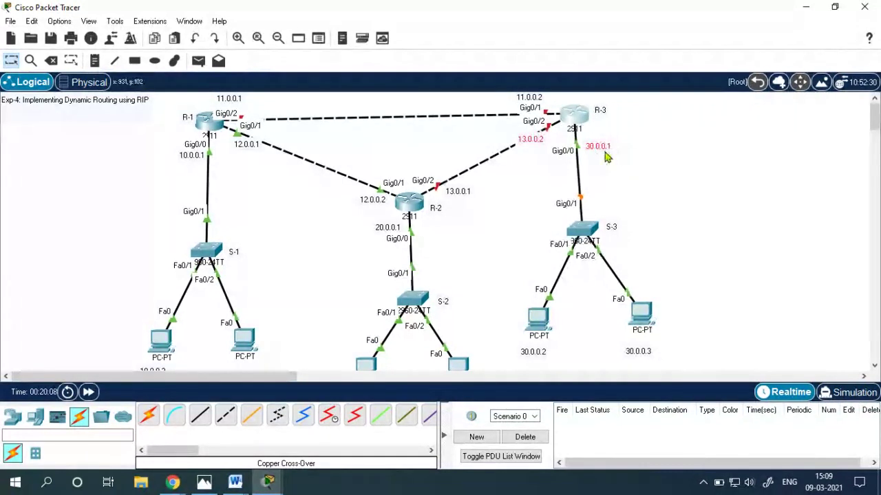
click(269, 481)
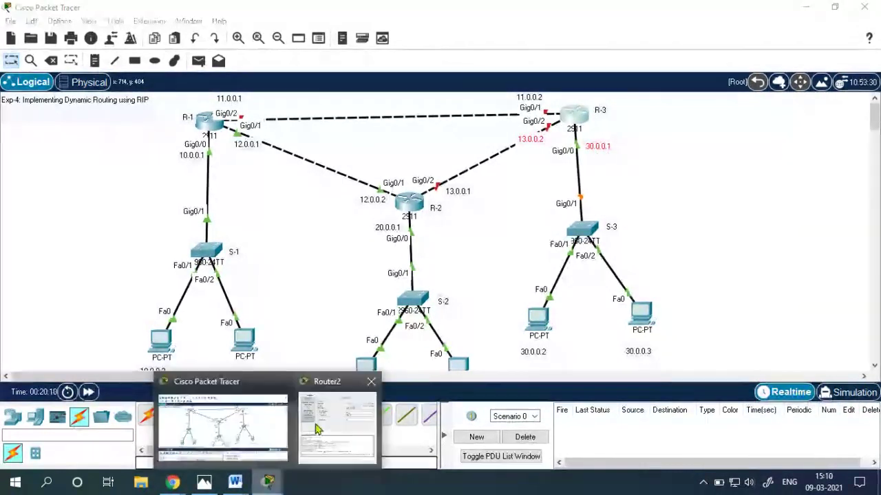
click(316, 430)
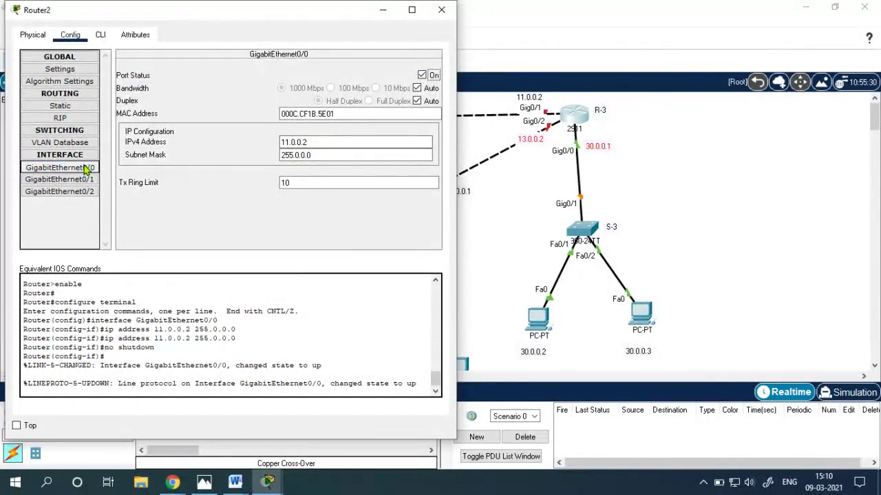
click(660, 137)
drag(645, 127, 558, 200)
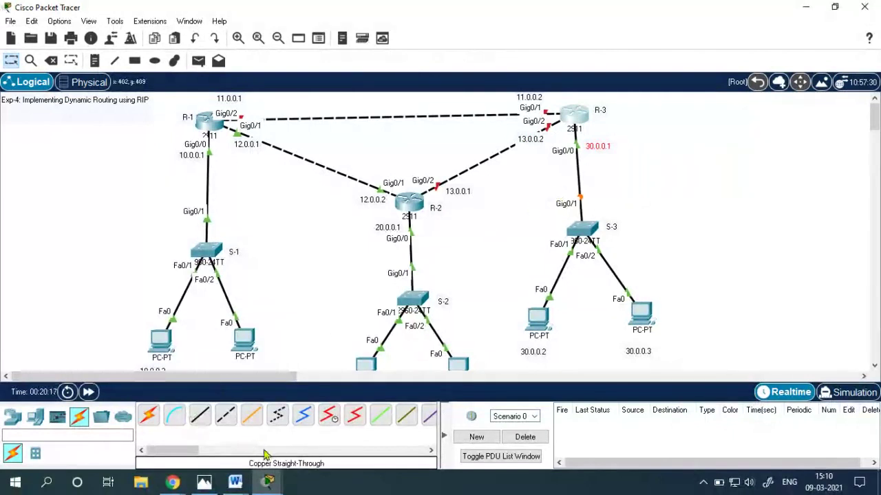
mouse_move(268, 482)
click(338, 421)
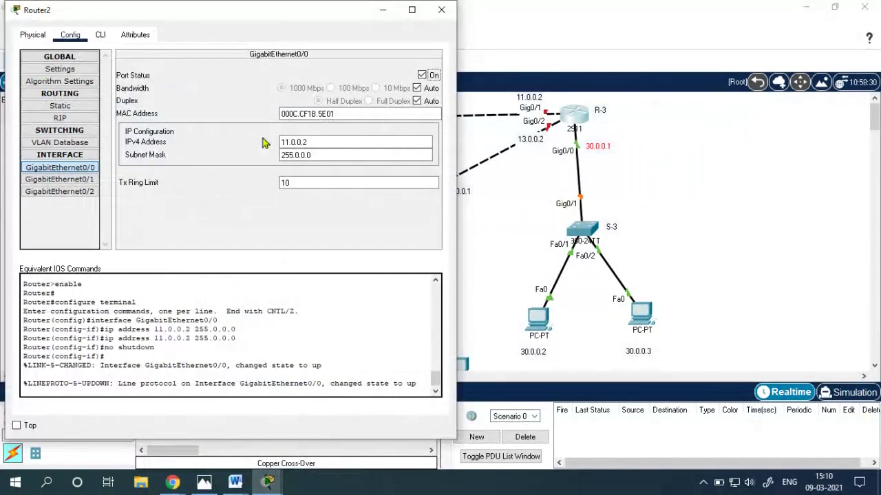
- Change the IPv4 address of R-3's GigabitEthernet0/0 to 30.0.0.1 with subnet mask 255.0.0.0
drag(319, 143, 239, 142)
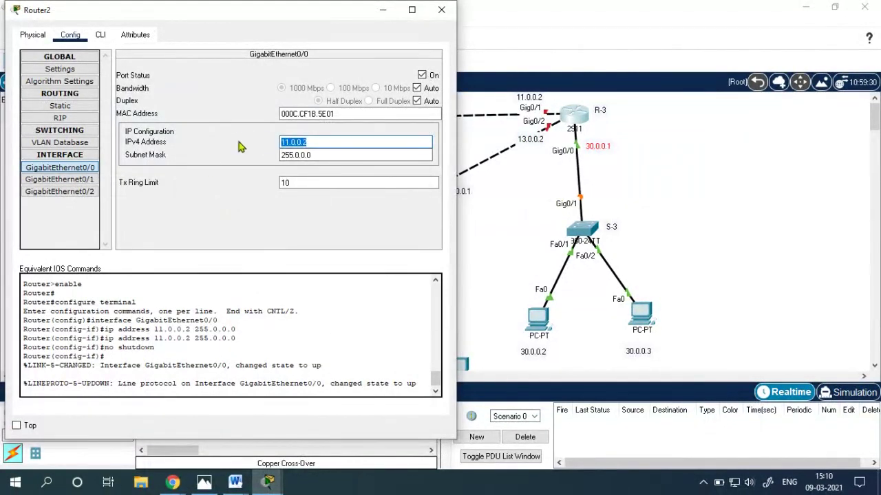
text(30.0.0.1)
key(Tab)
key(Tab)
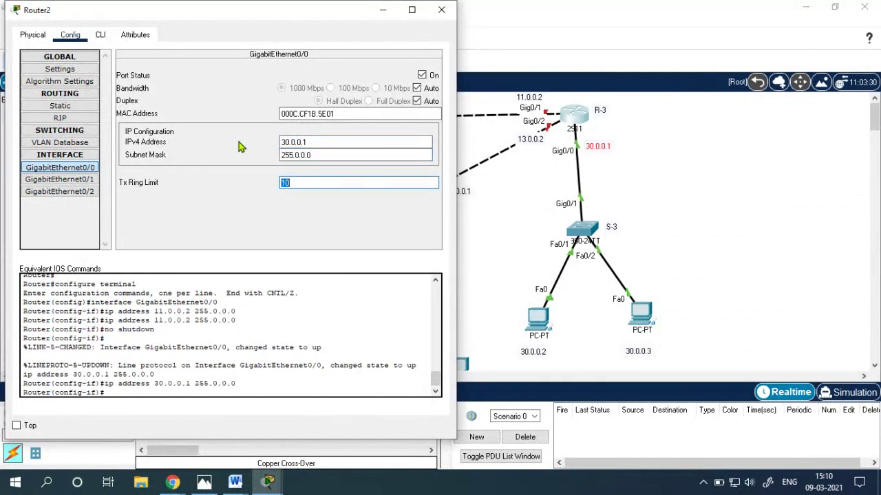
click(226, 183)
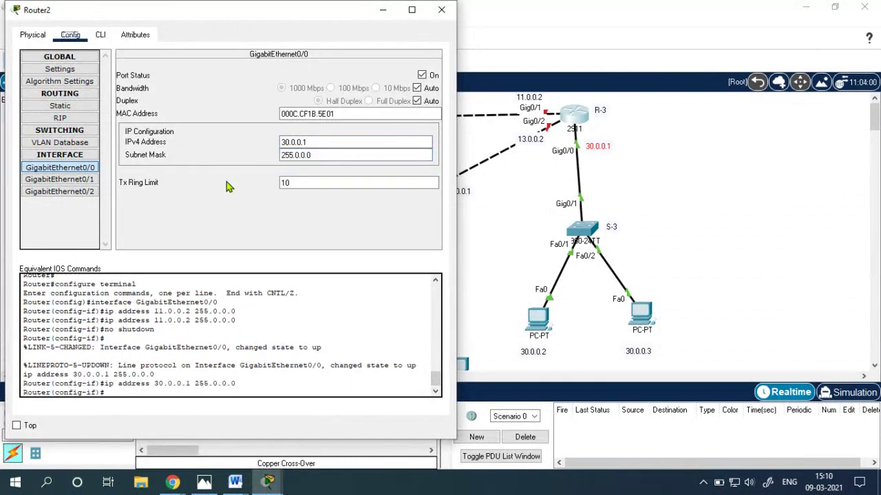
- Assign IPv4 address 11.0.0.2 with subnet mask 255.0.0.0 to R-3's GigabitEthernet0/1 and turn the port on
click(77, 181)
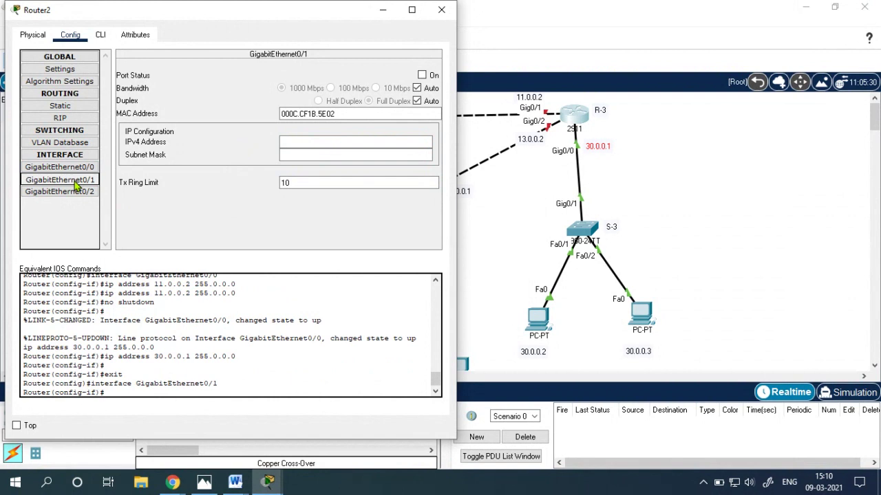
click(77, 184)
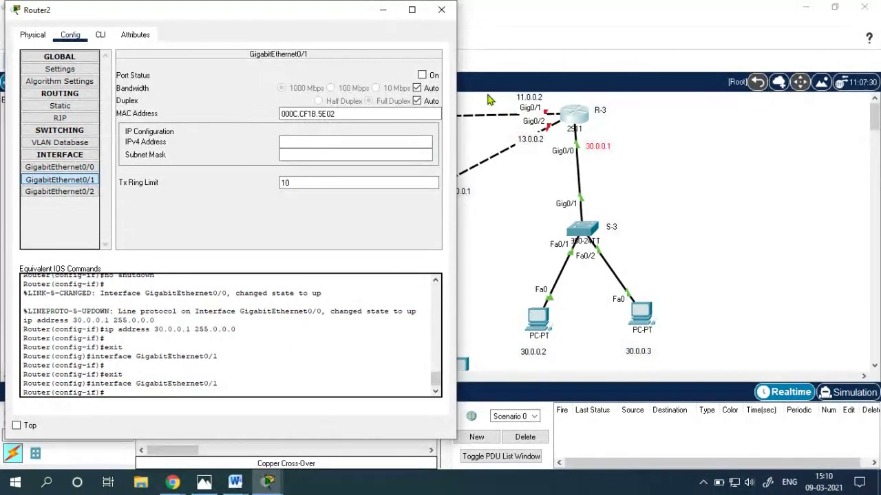
drag(485, 93, 555, 113)
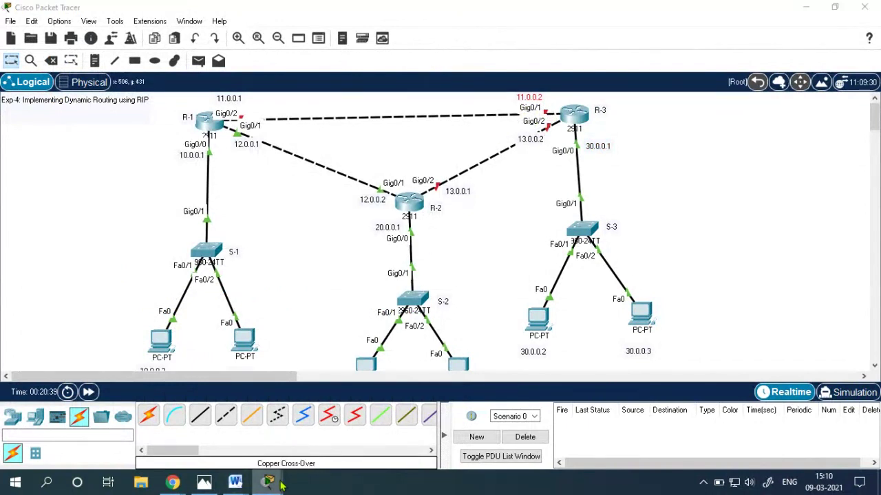
mouse_move(268, 481)
click(338, 419)
click(285, 144)
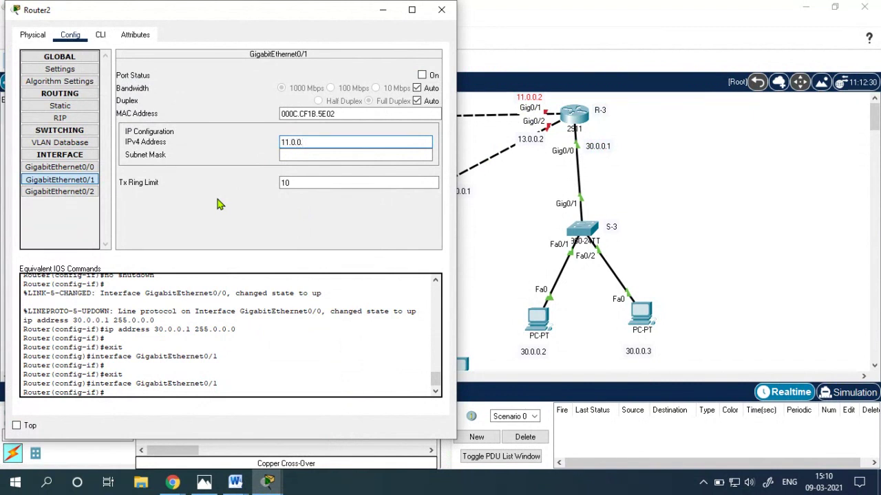
key(Tab)
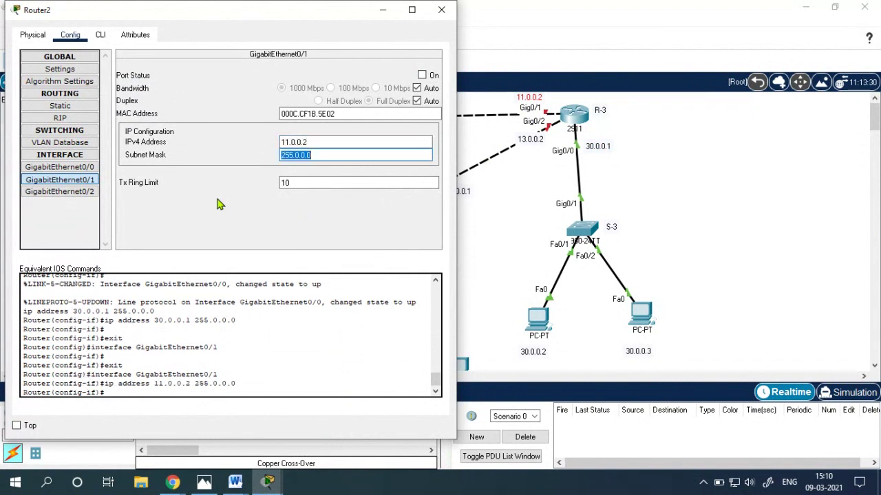
key(Tab)
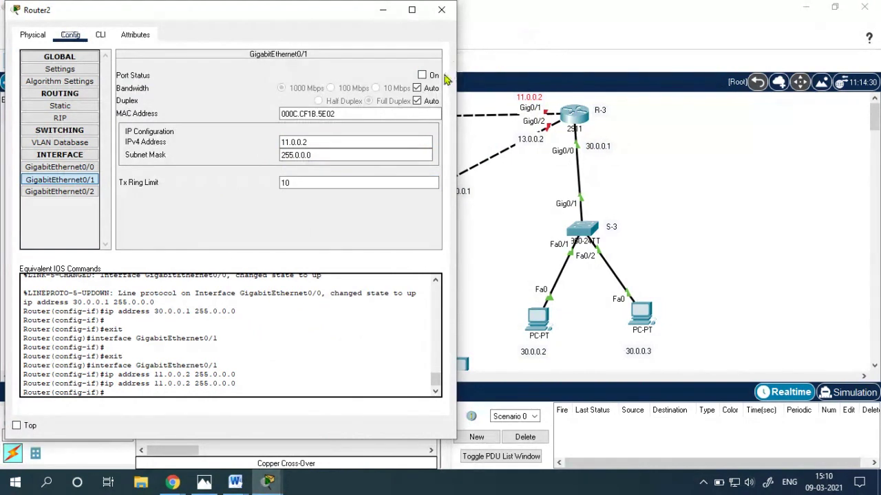
click(422, 75)
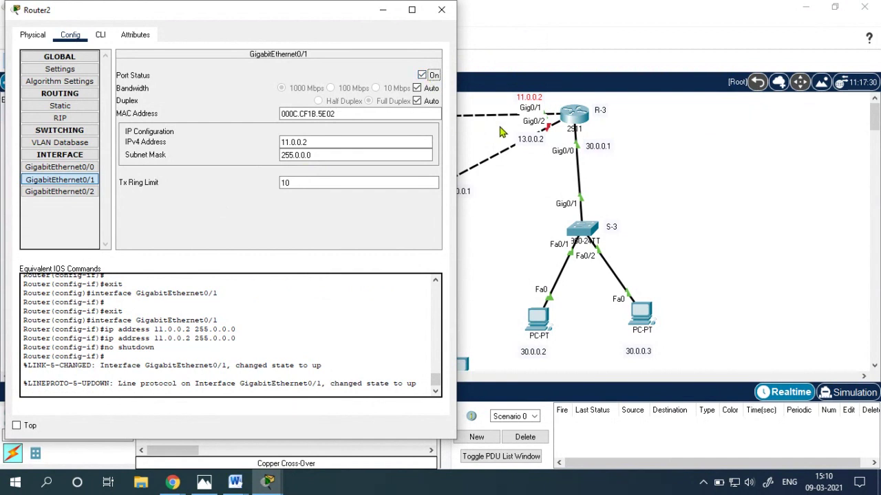
- Assign IPv4 address 13.0.0.2 with subnet mask 255.0.0.0 to R-3's GigabitEthernet0/2, turn the port on and close the router's configuration
click(90, 192)
click(311, 144)
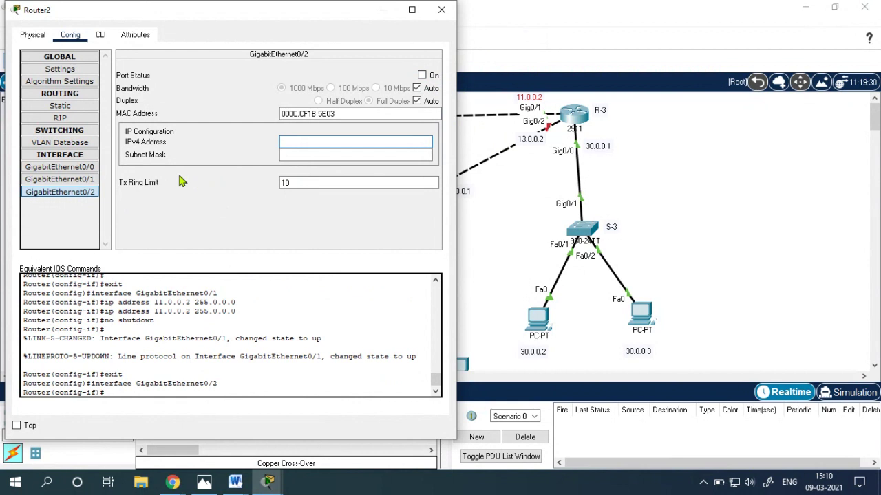
text(13.0.0)
key(Tab)
key(Tab)
click(422, 75)
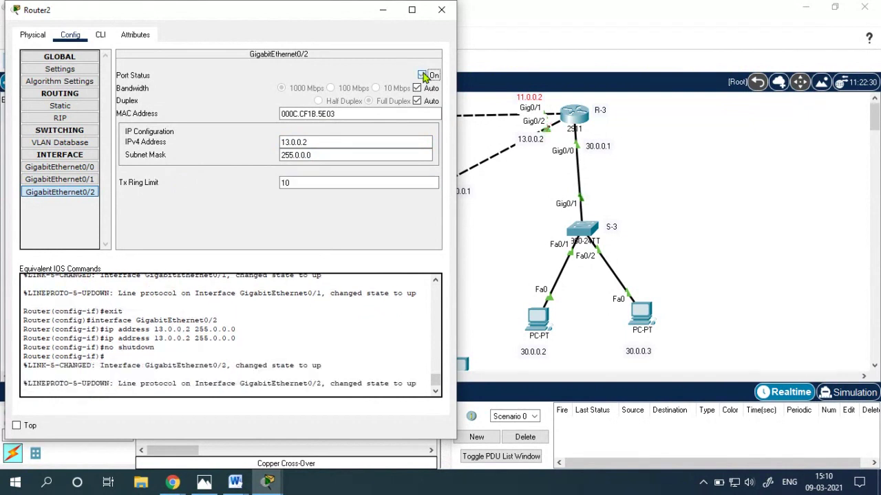
click(446, 11)
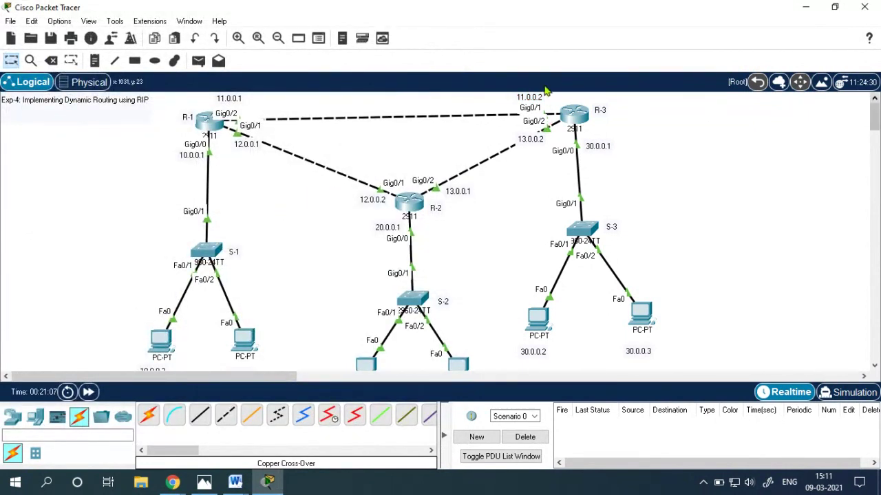
click(278, 38)
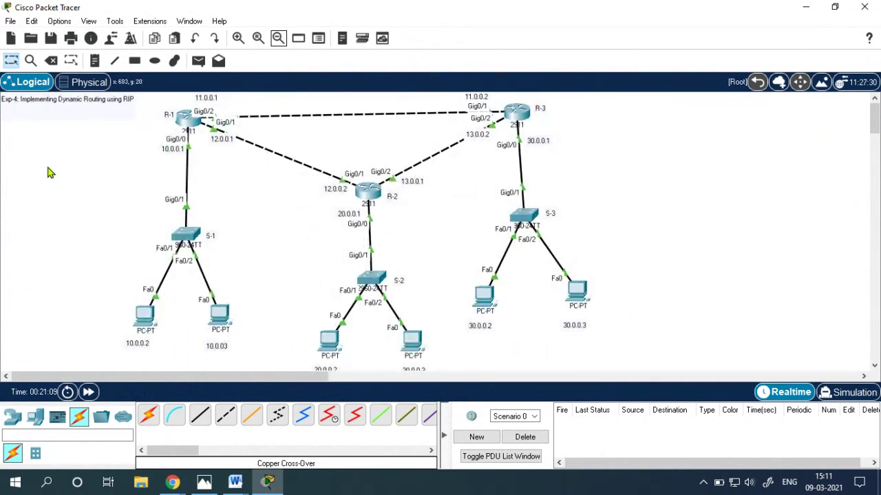
click(238, 38)
drag(152, 114, 727, 365)
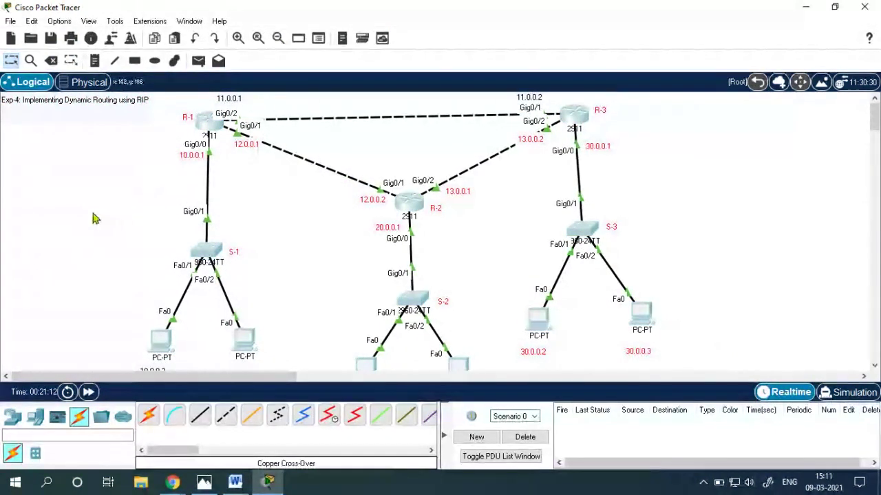
- Add the notes LAN-1, LAN-2 and LAN-3 beside the router-to-switch links of R-1, R-2 and R-3
click(94, 60)
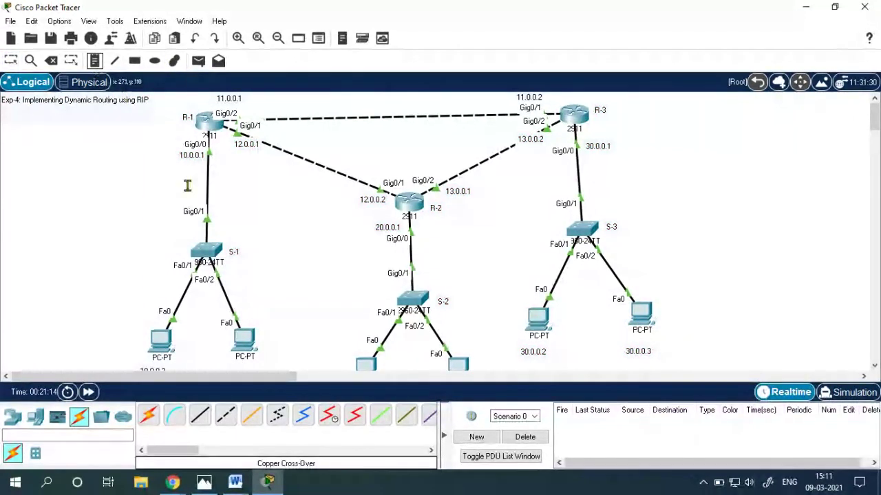
click(145, 189)
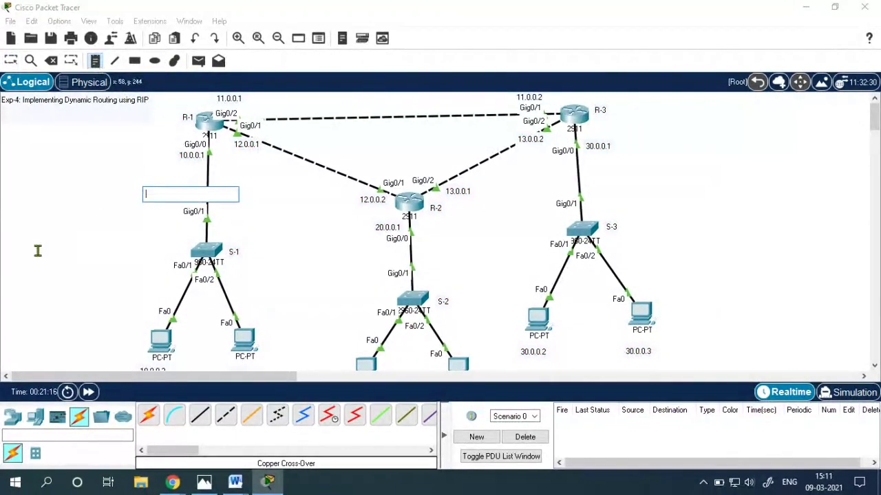
text(LAN-1)
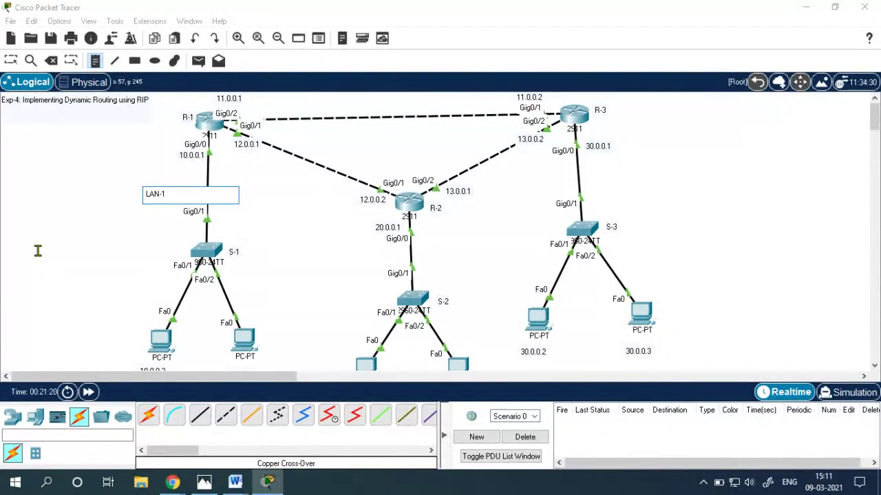
click(427, 252)
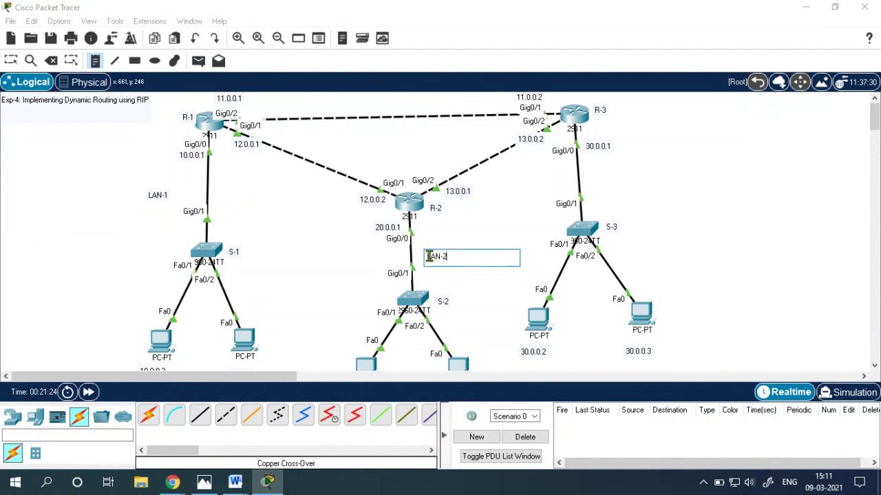
click(587, 175)
text(LAN-3)
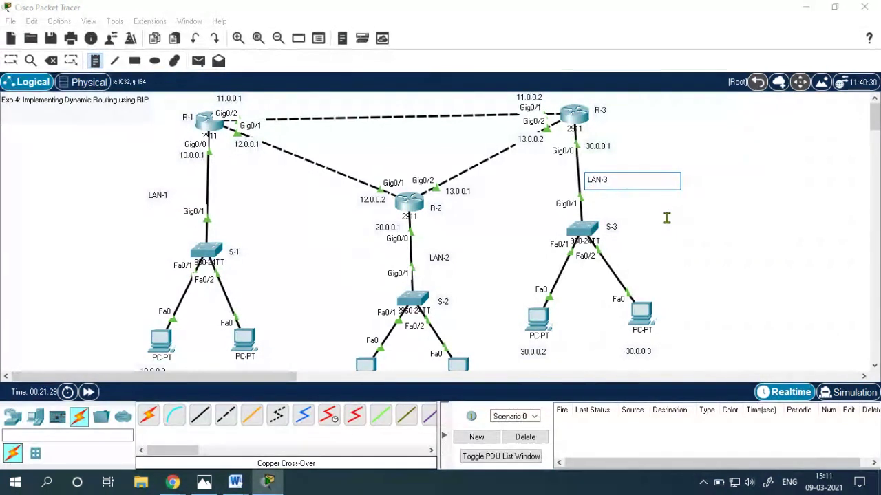
click(103, 222)
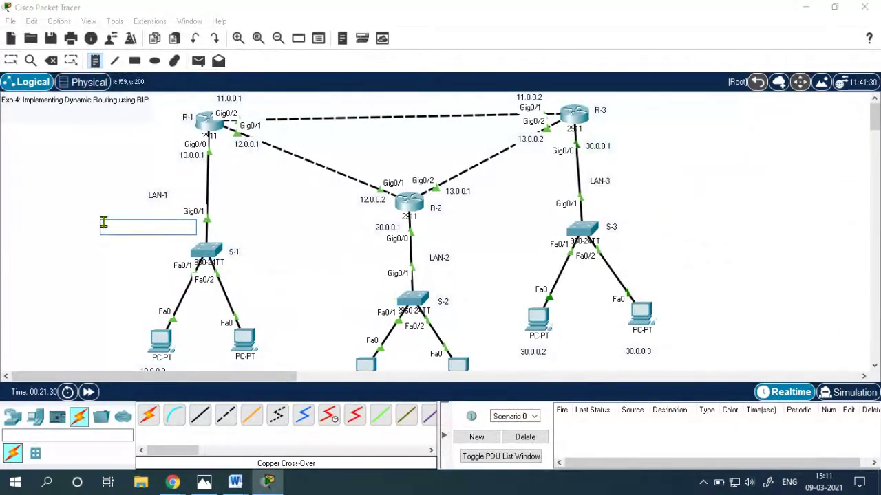
click(24, 187)
click(10, 60)
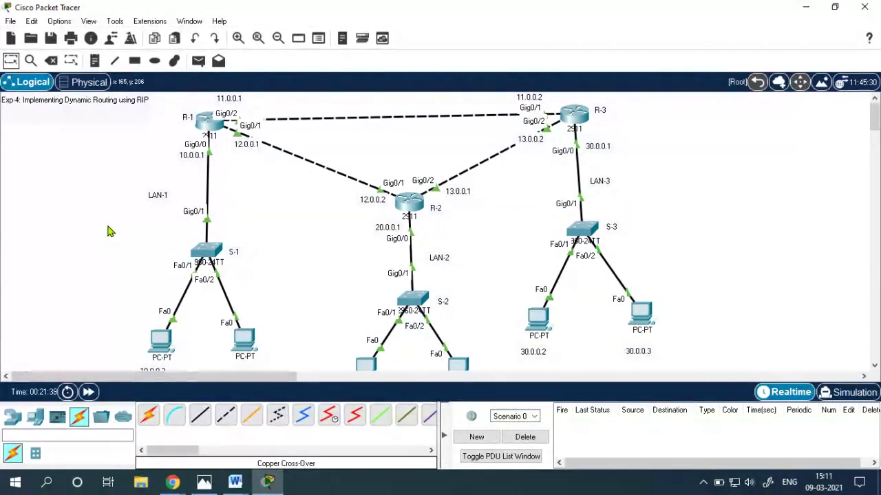
- Switch to the Collaborate session in Chrome and check the Everyone chat and the attendee list
click(172, 482)
click(81, 441)
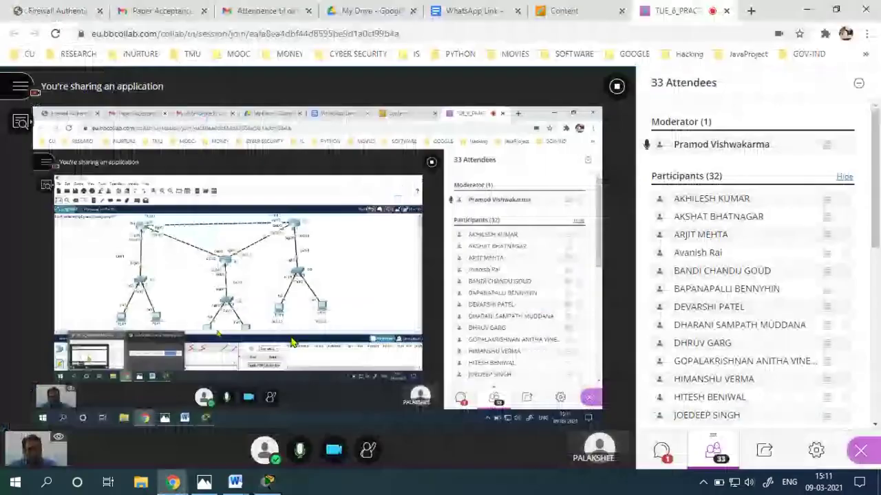
click(662, 453)
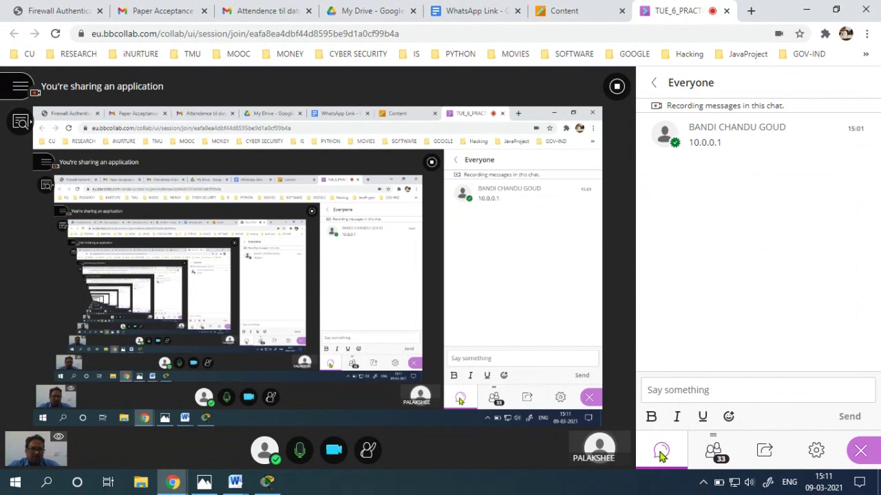
click(721, 461)
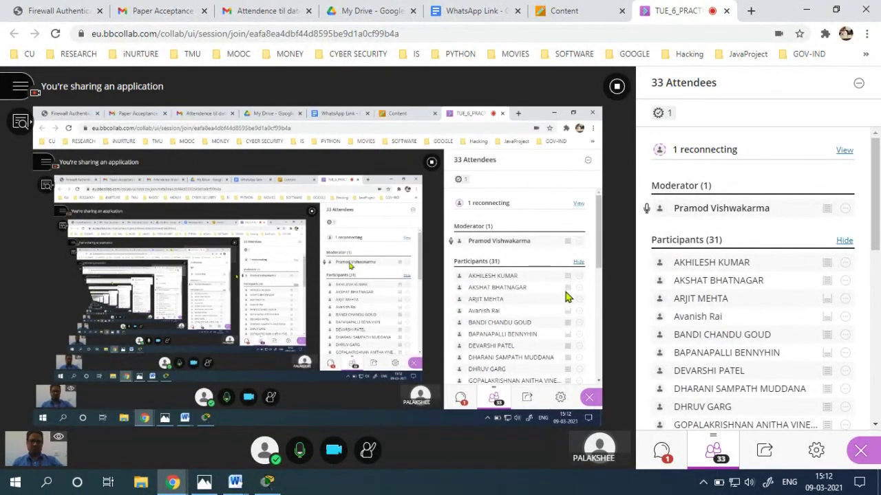
- Start a Yes/No poll in the session asking "Can we now send Packets from one network to another?"
click(765, 452)
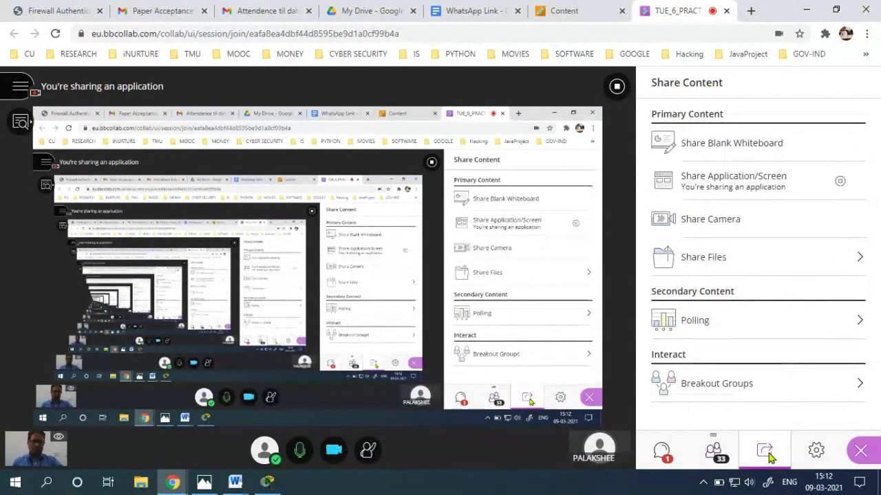
click(695, 324)
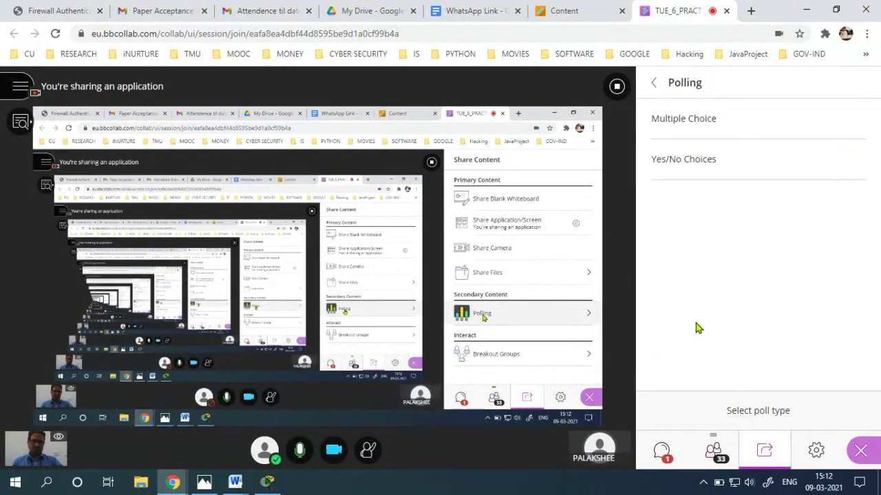
click(687, 159)
click(672, 131)
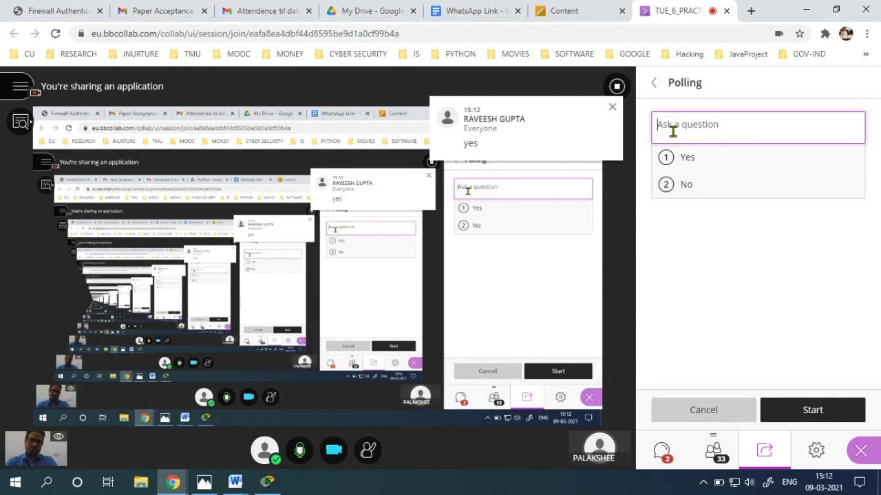
text(Can we now send Packets from o)
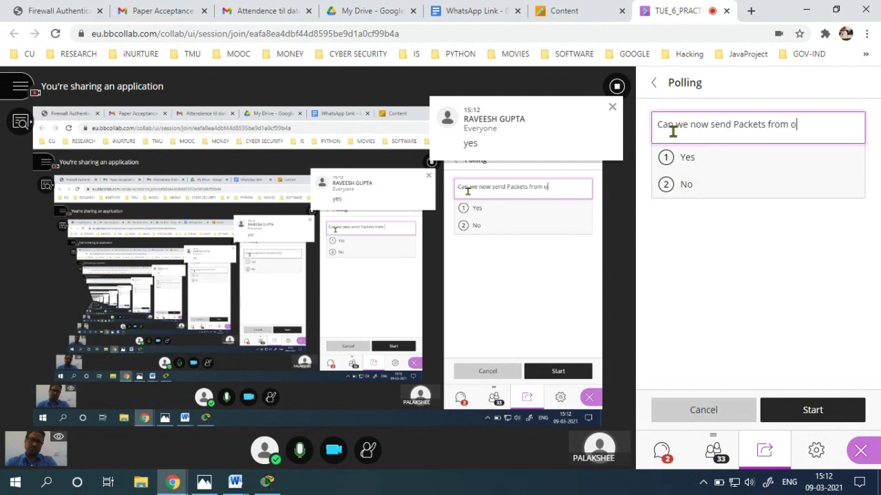
text(ne net)
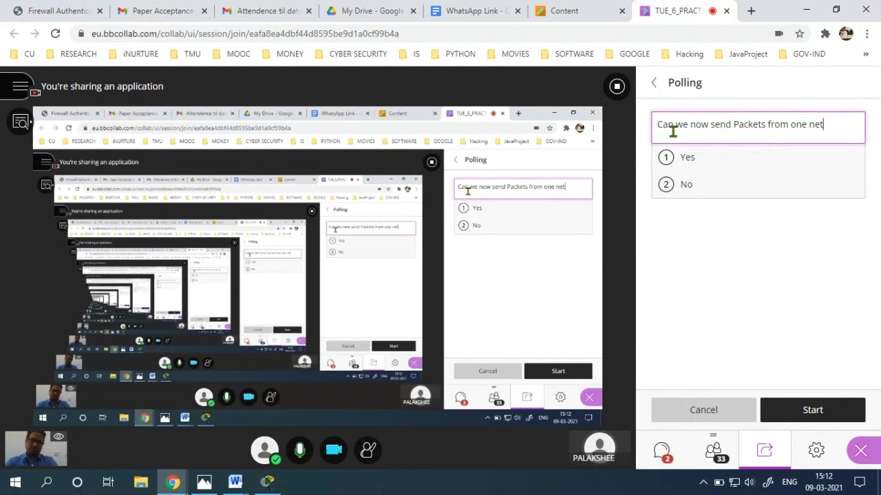
text(wor)
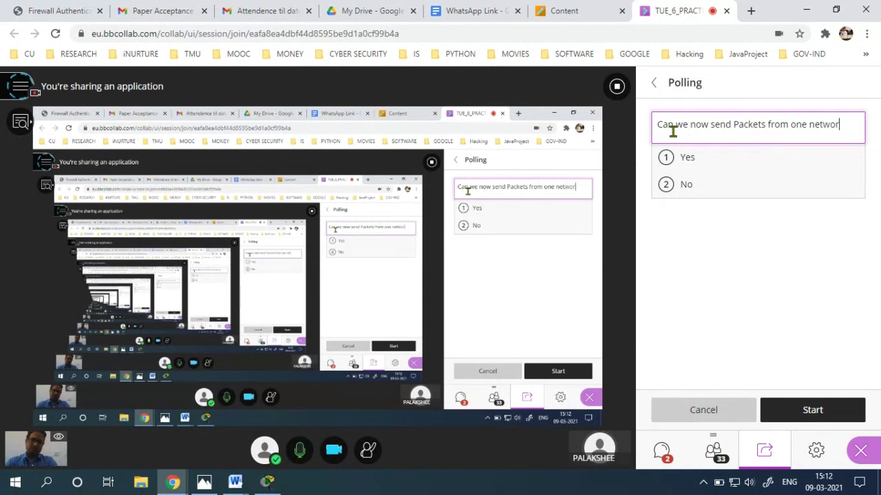
text(k to a)
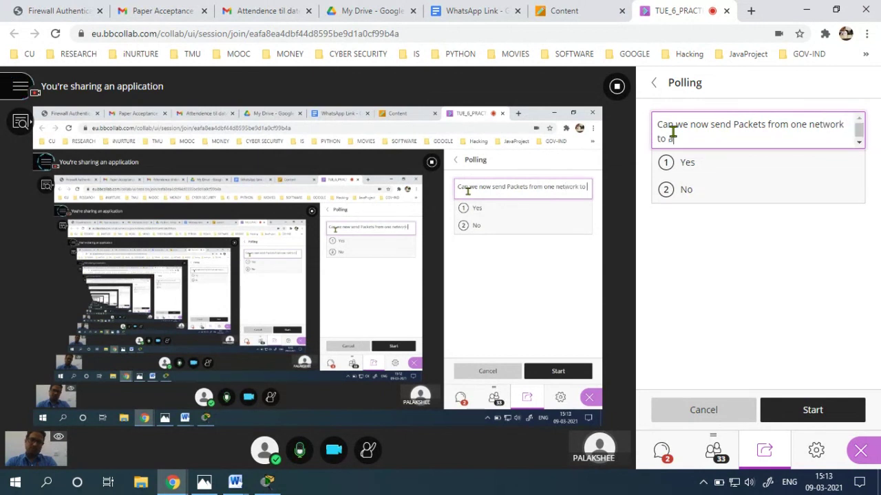
text(nother)
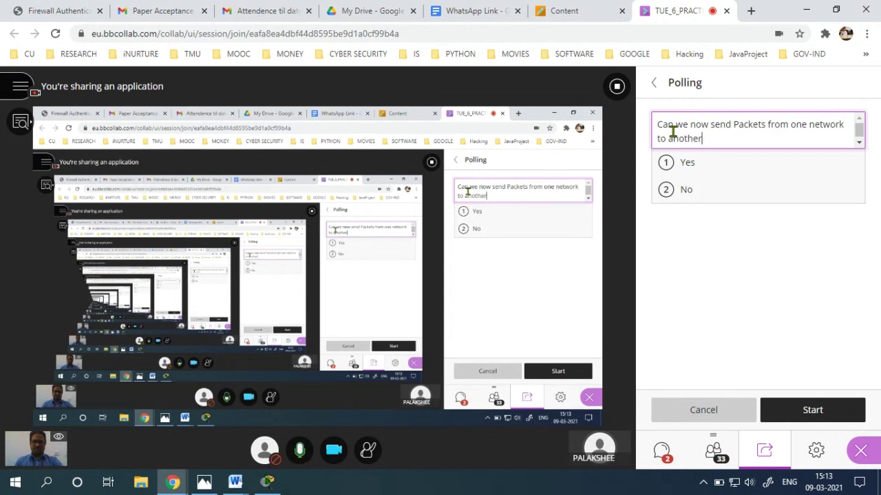
text(?)
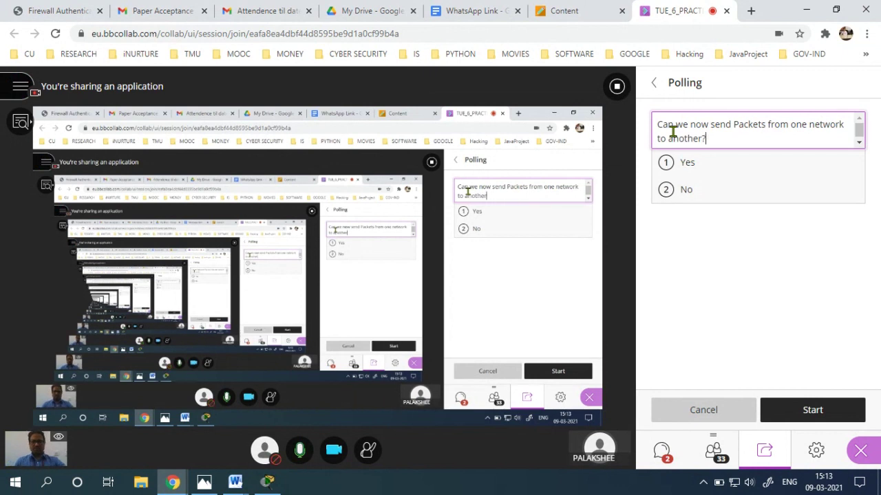
click(808, 413)
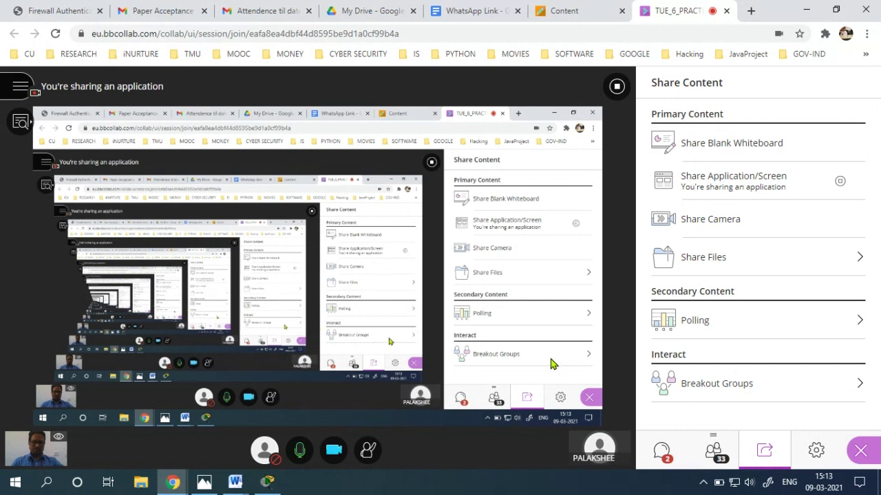
- Check the session chat and poll responses, and turn the microphone off and back on
click(662, 454)
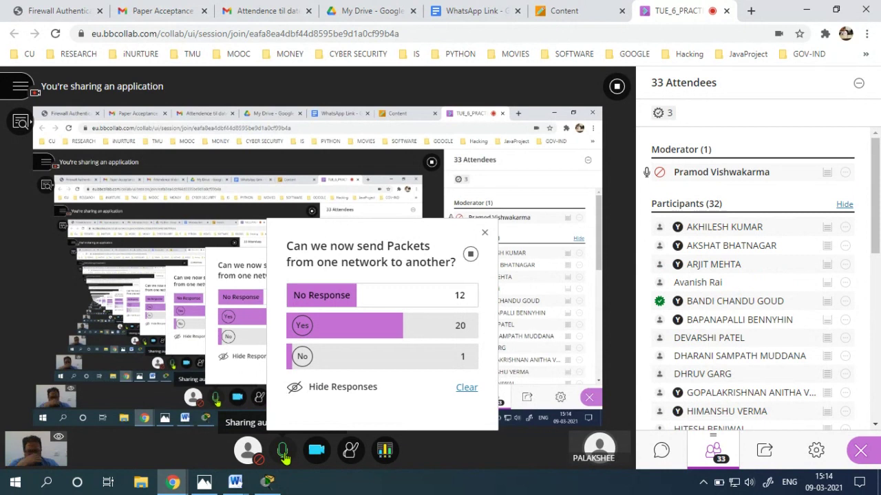
click(283, 452)
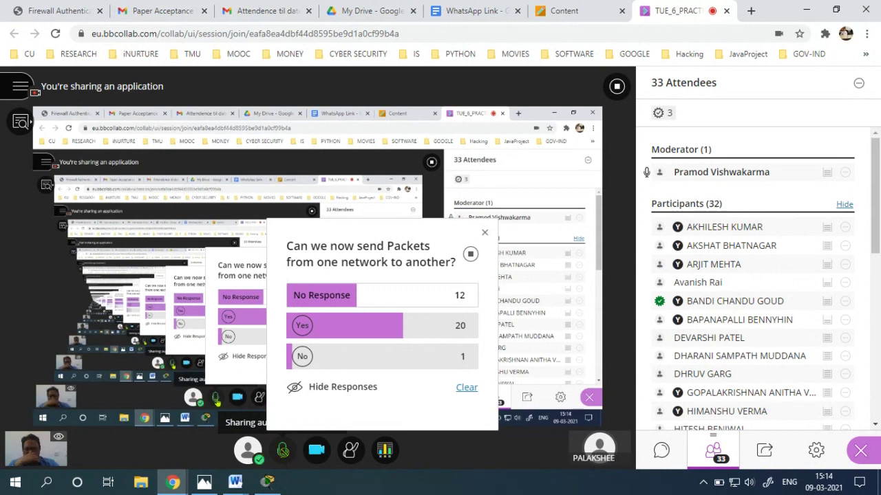
click(283, 452)
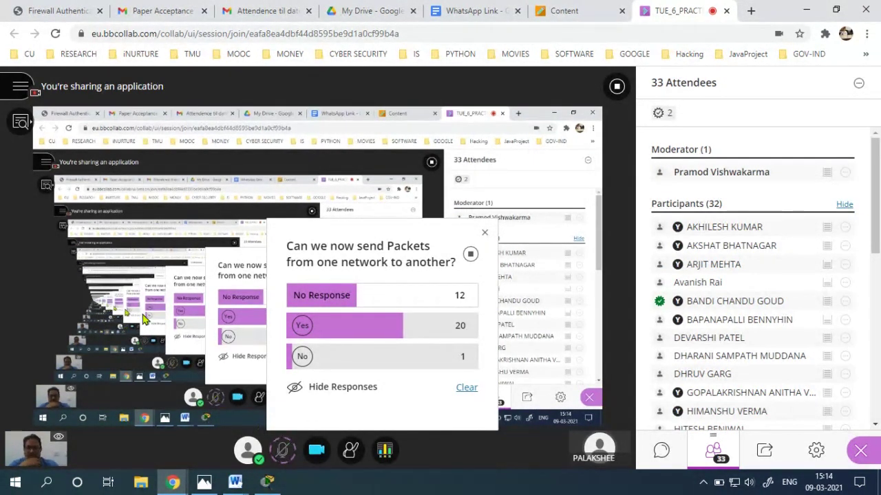
key(alt+m)
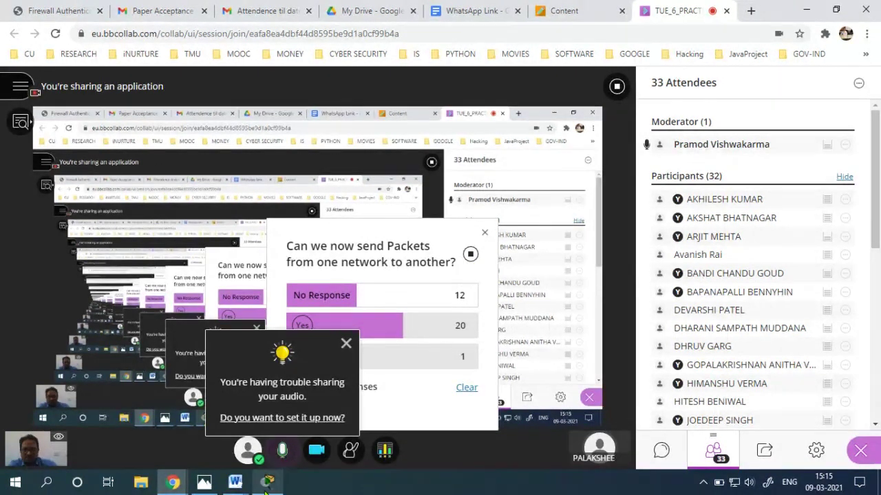
- Switch back to Cisco Packet Tracer and put the network into simulation mode
mouse_move(267, 482)
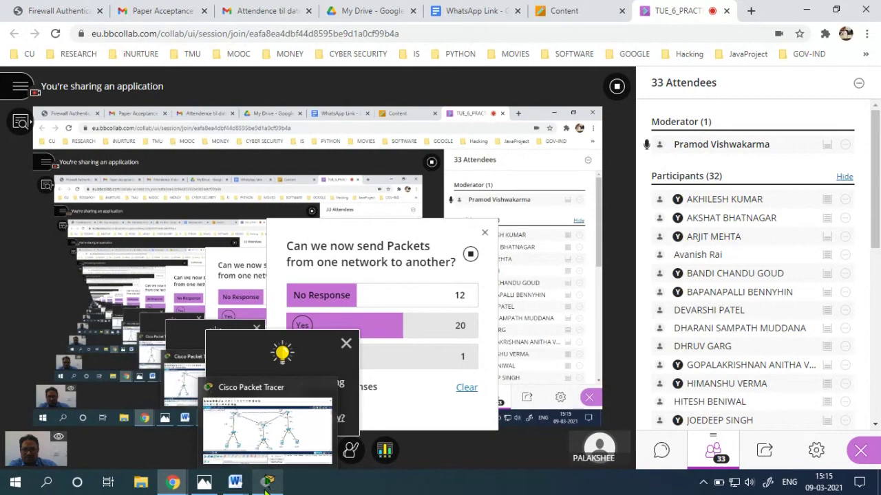
click(267, 482)
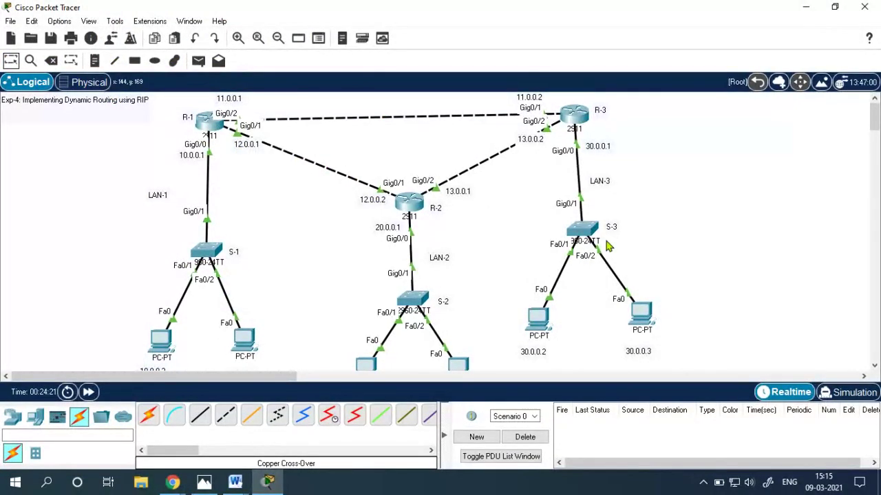
key(Escape)
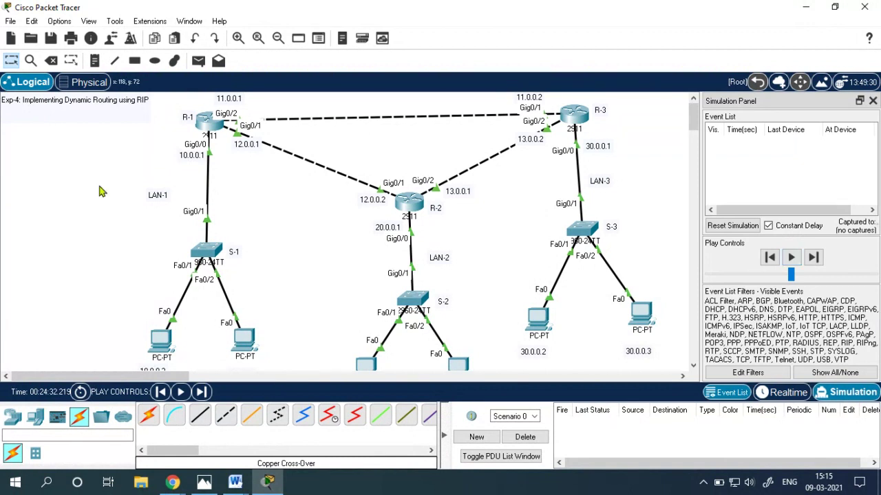
- Add a simple PDU from the LAN-1 PC 10.0.0.2 to the LAN-3 PC 30.0.0.2
click(197, 62)
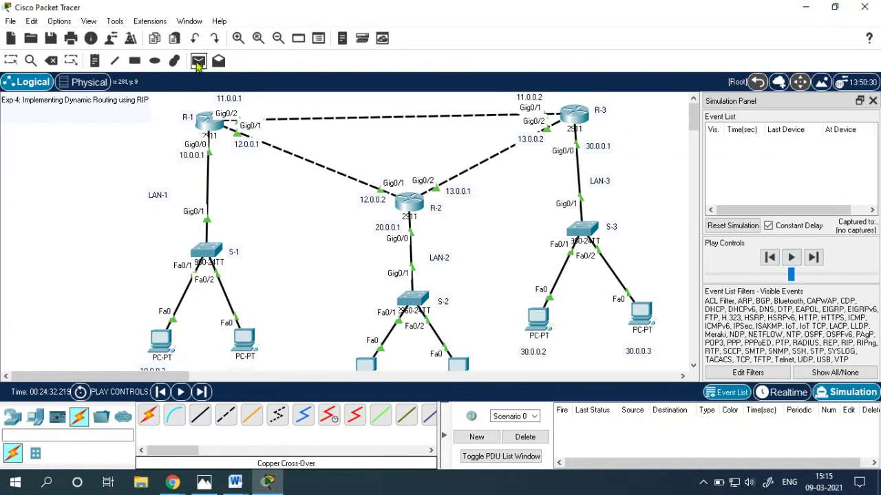
click(161, 340)
scroll(426, 335, down, 2)
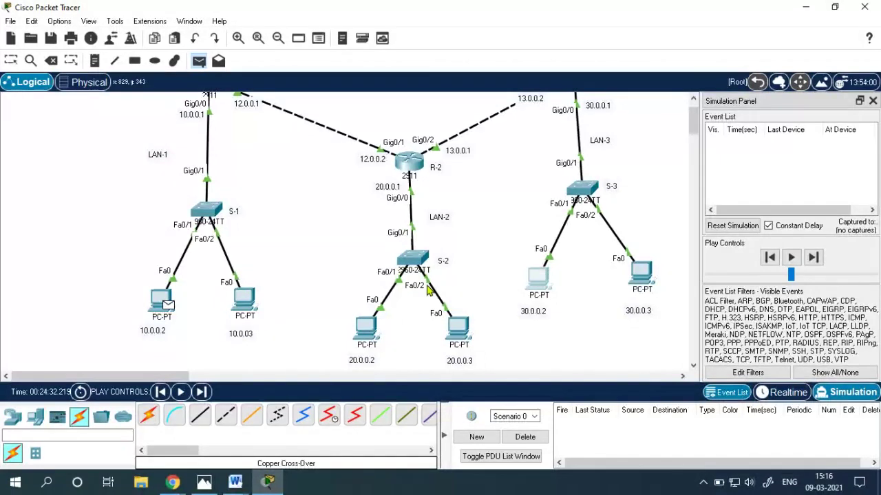
click(537, 276)
scroll(329, 300, up, 2)
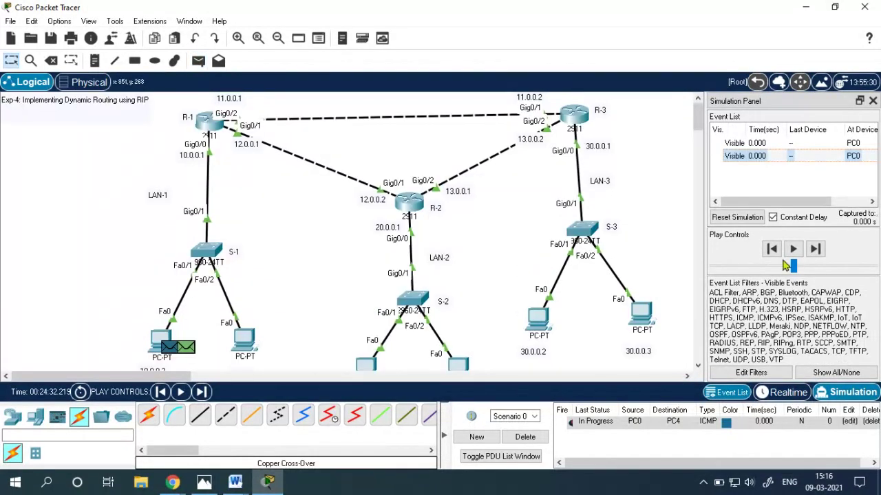
- Play the simulation to send the simple PDU from the LAN-1 PC towards the LAN-3 PC
click(793, 250)
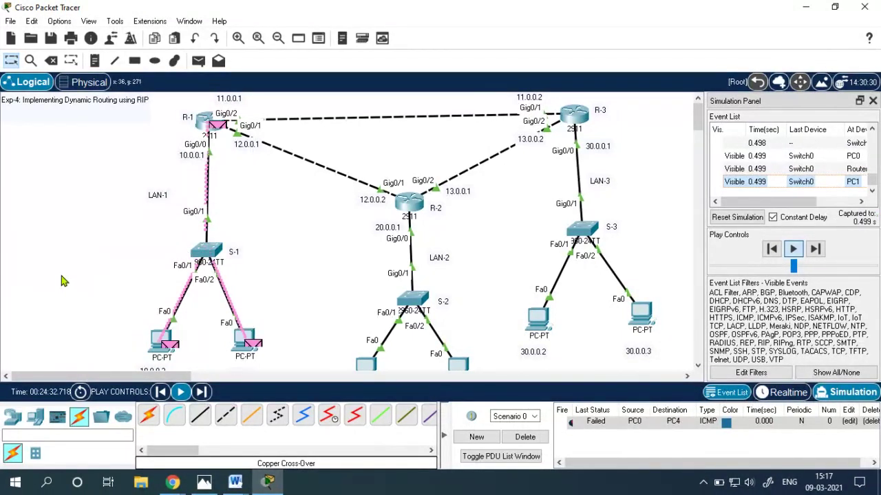
- Switch to the browser class session, dismiss its audio trouble notice, check the attendees' responses, and return to Cisco Packet Tracer
click(180, 483)
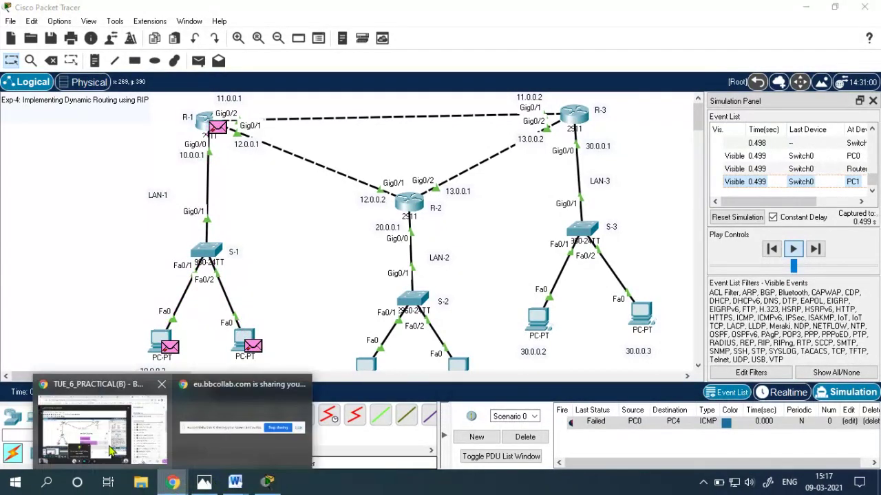
click(110, 451)
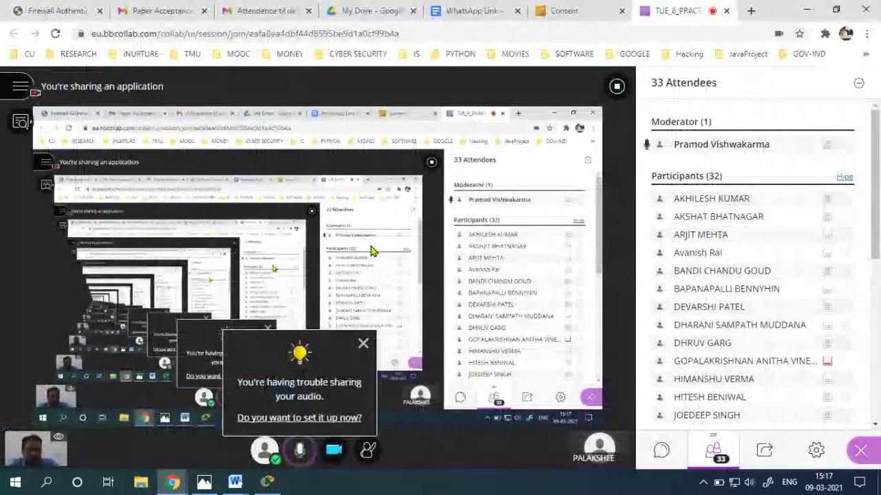
click(362, 345)
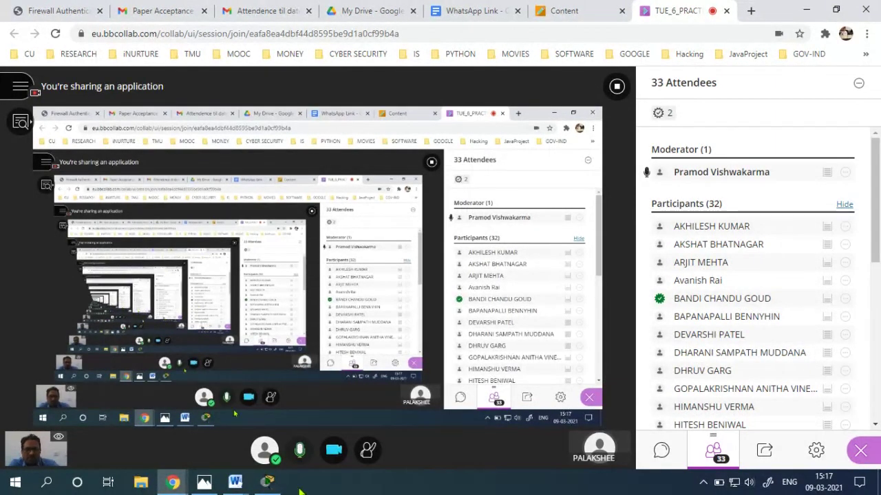
click(266, 483)
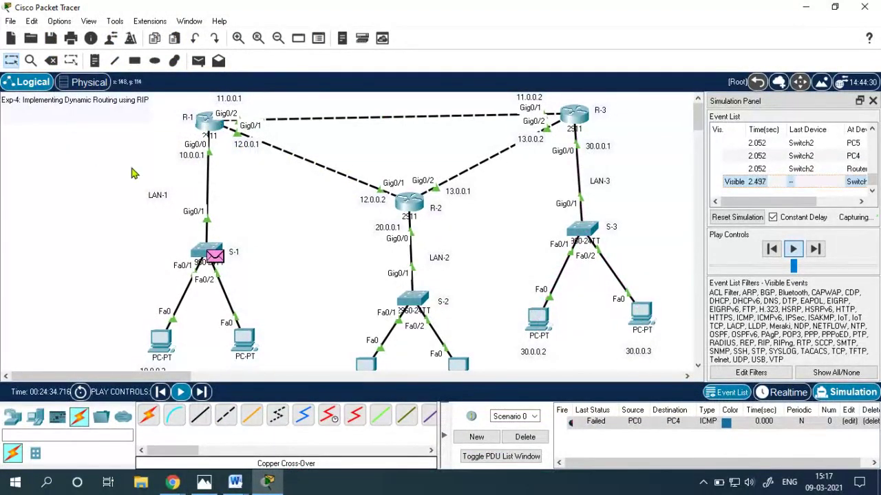
- Open router R-1's configuration, look at its static routing page, and bring up its RIP routing settings
click(207, 126)
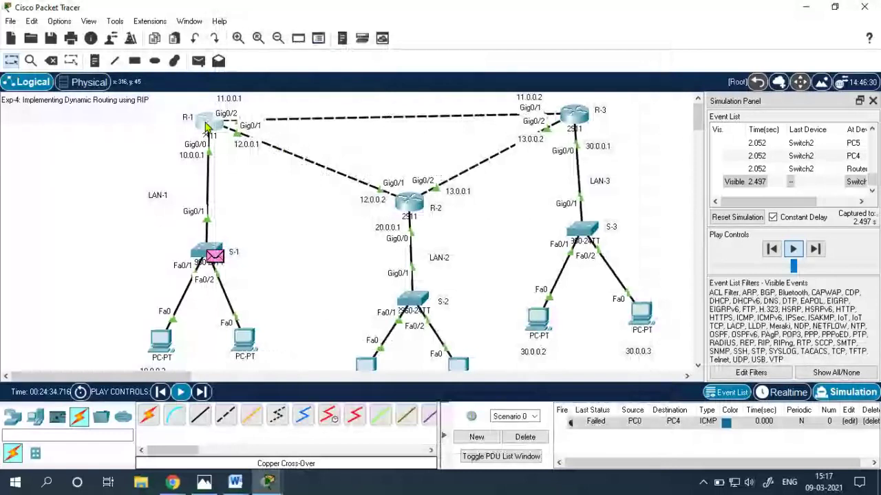
click(206, 126)
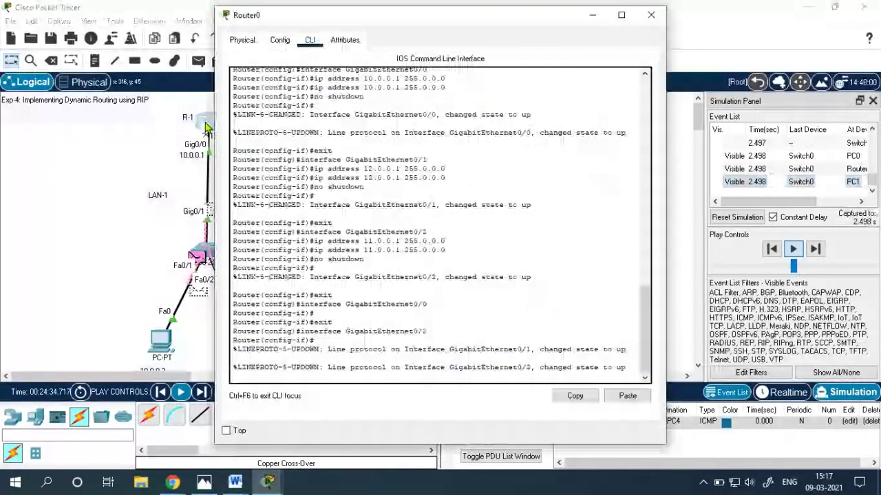
click(279, 39)
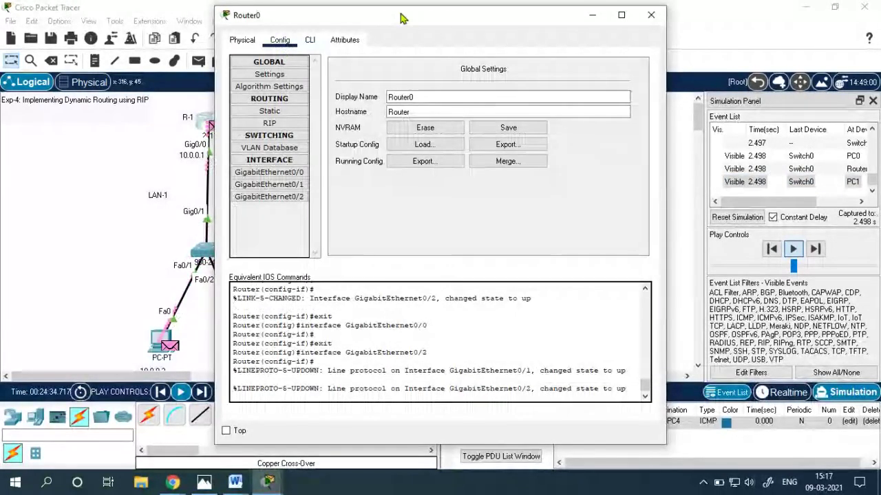
drag(403, 18, 507, 23)
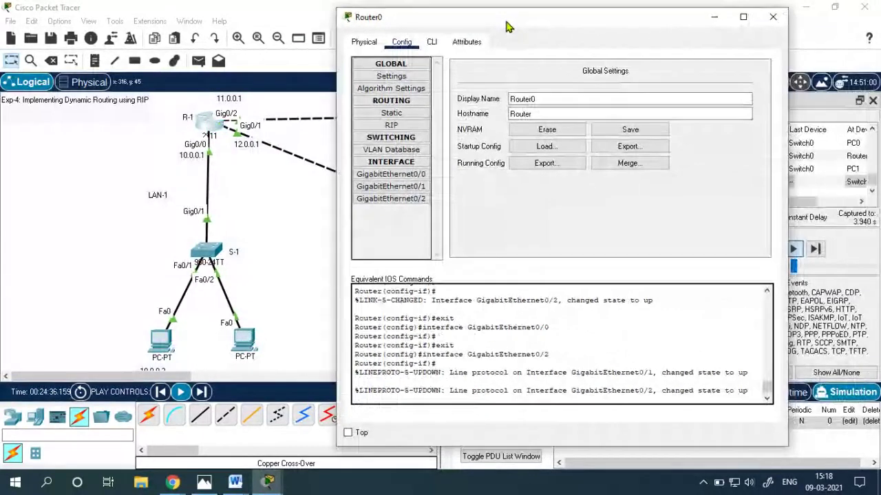
click(390, 126)
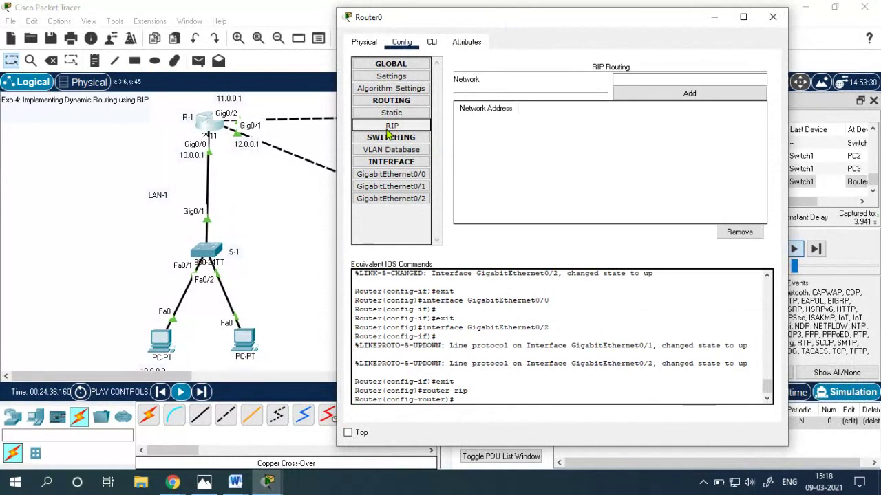
click(387, 131)
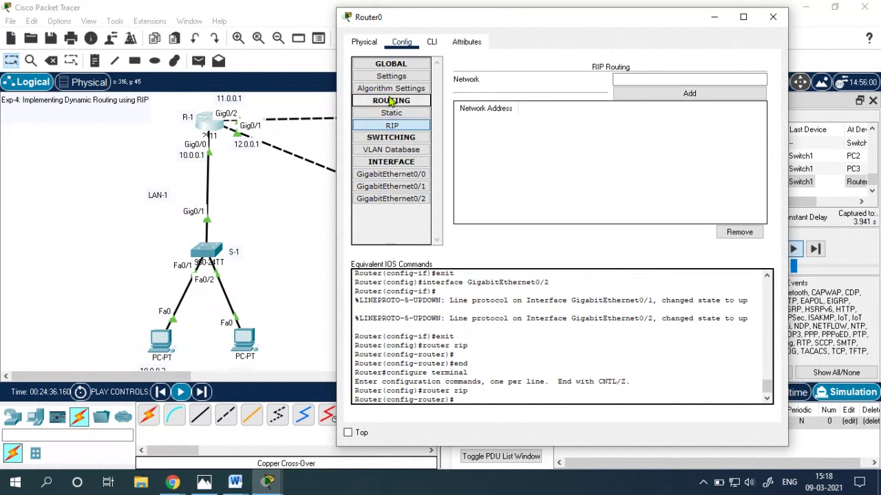
click(390, 116)
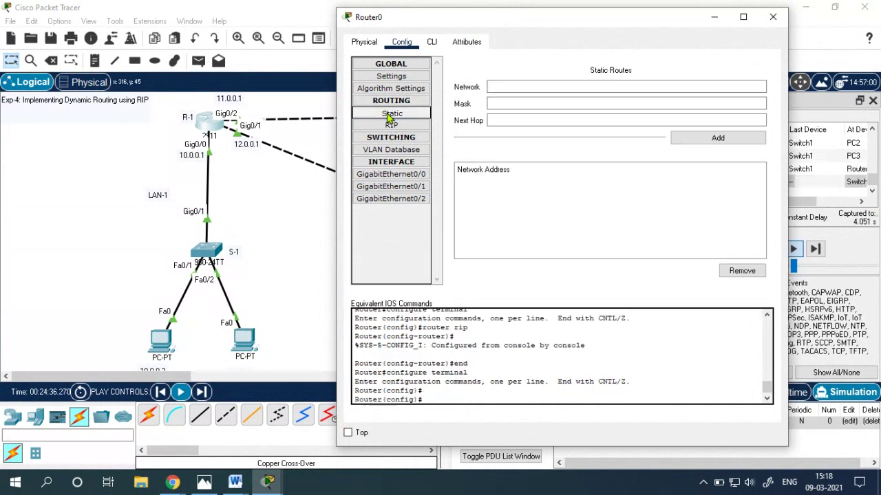
click(391, 127)
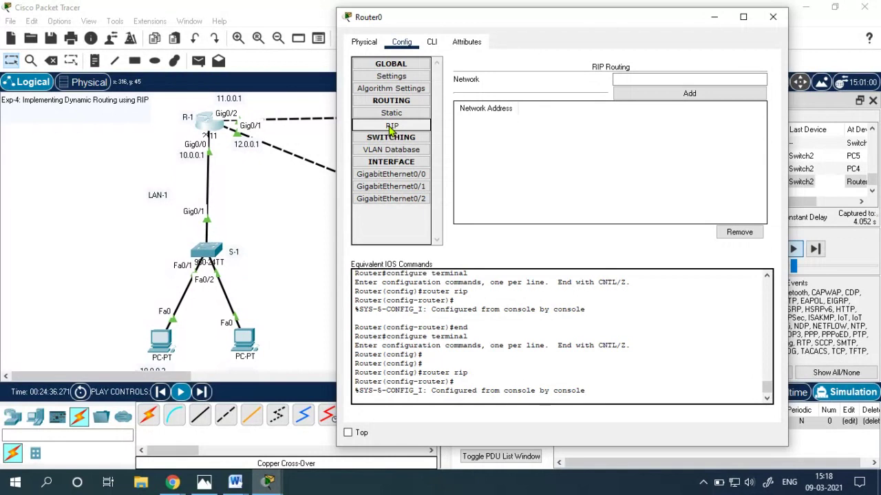
click(391, 127)
- Add the network 10.0.0.0 to R-1's RIP routing, keeping R-1's interface addresses in view
drag(431, 18, 474, 14)
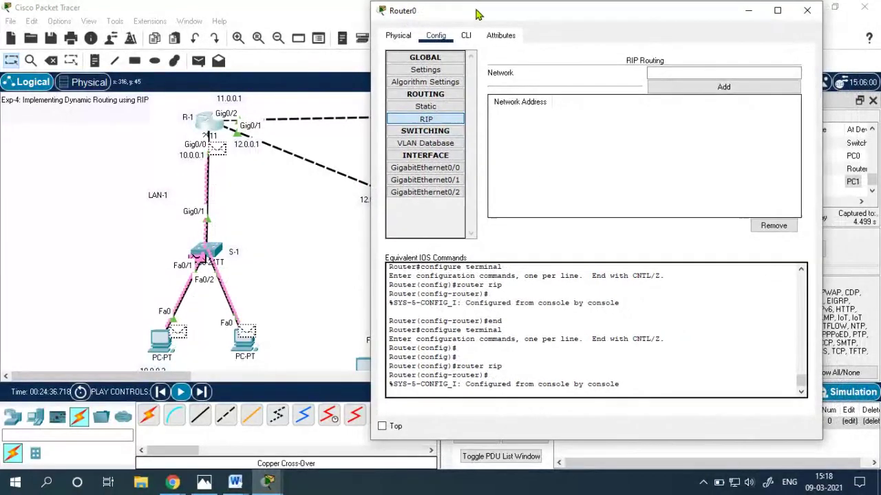
click(648, 70)
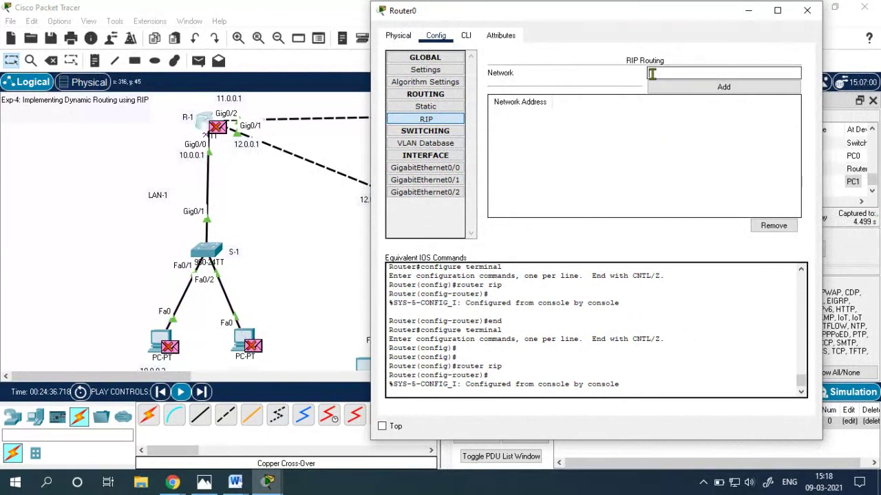
text(10)
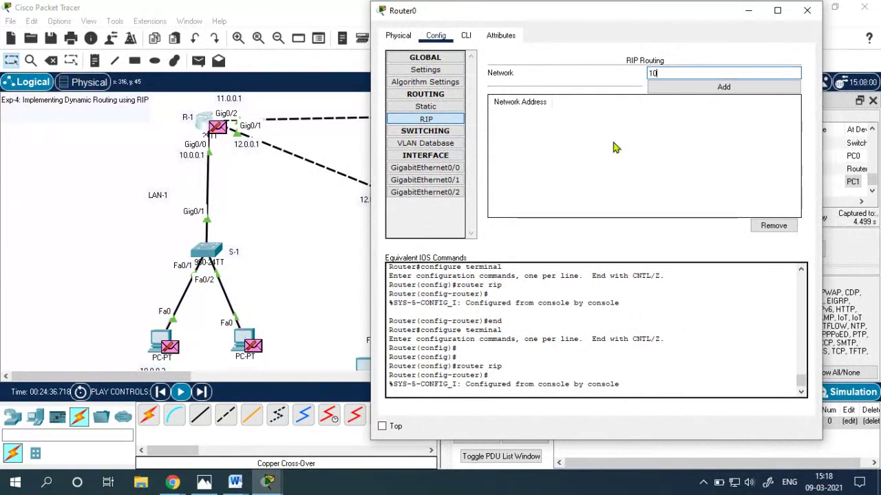
text(.0.0.0)
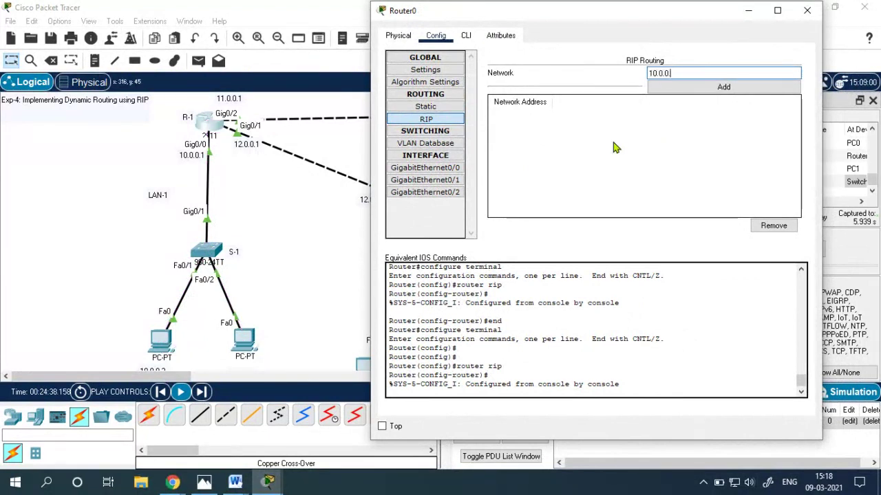
click(672, 87)
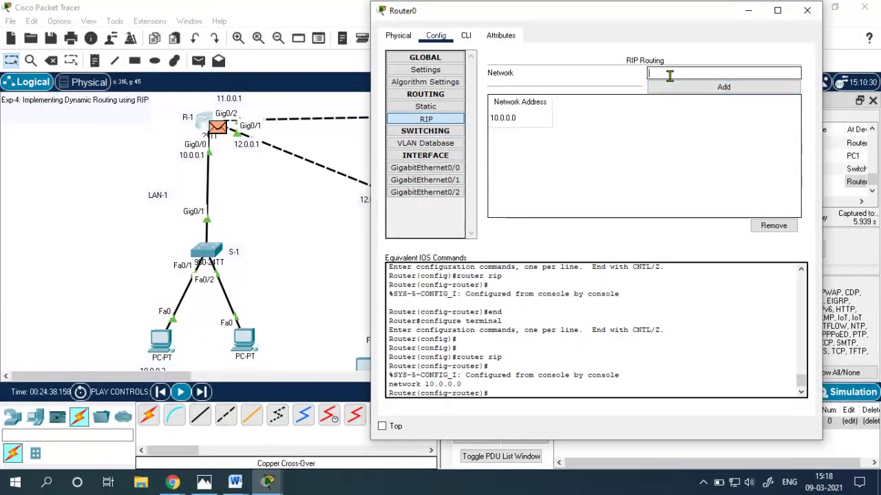
- Add the network 11.0.0.0 to R-1's RIP routing
text(11)
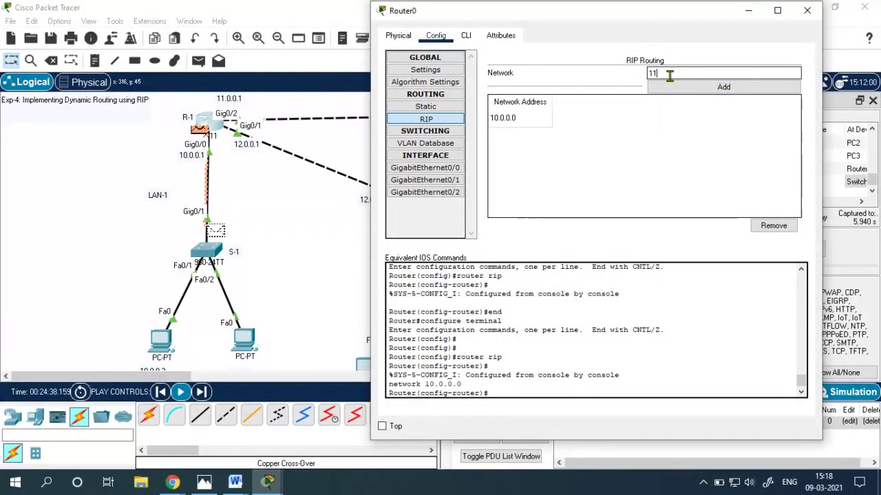
text(.0.0)
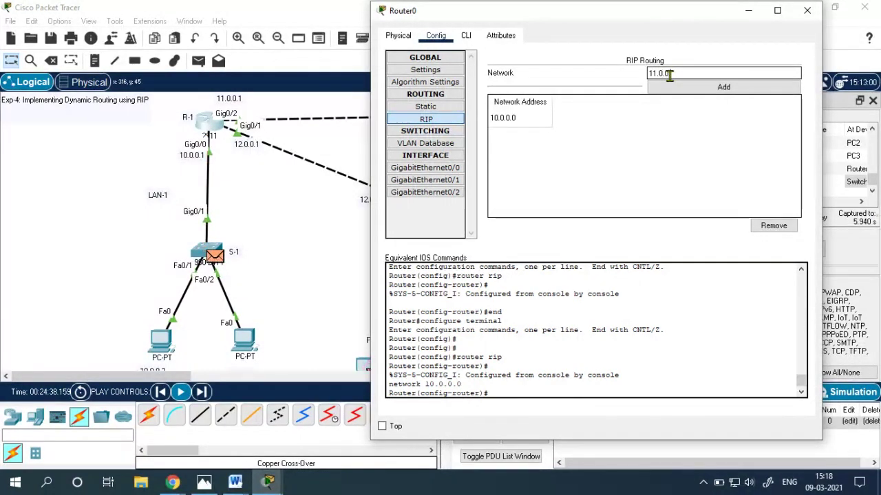
text(.0)
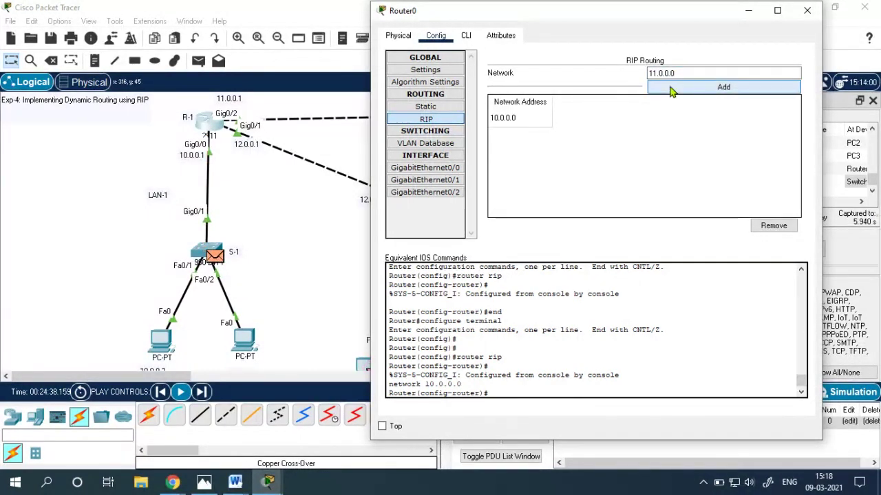
click(672, 88)
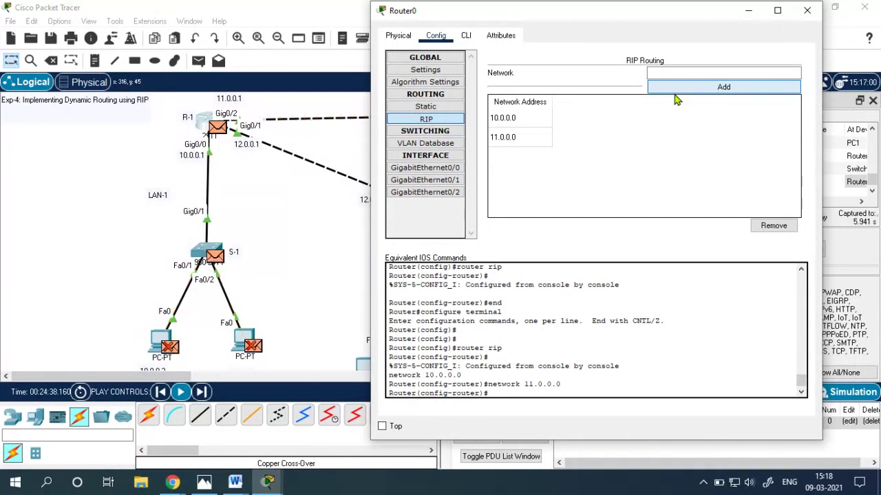
- Add the network 12.0.0.0 to R-1's RIP routing
click(673, 74)
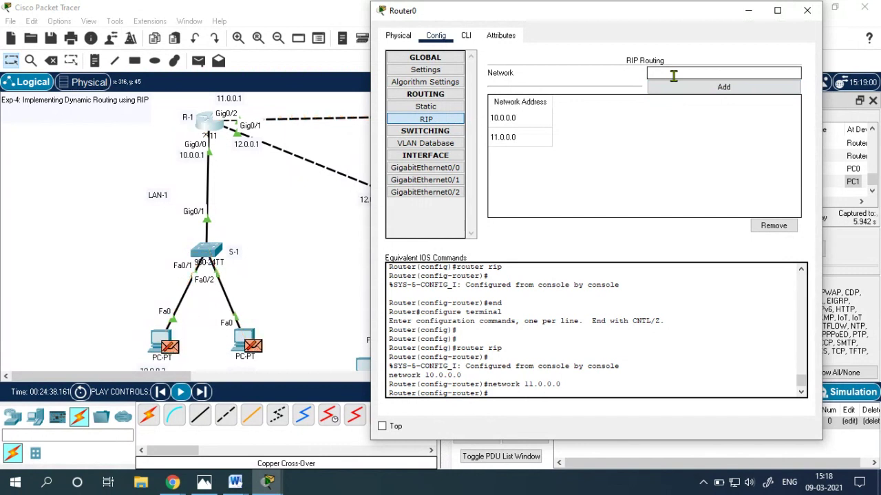
text(12)
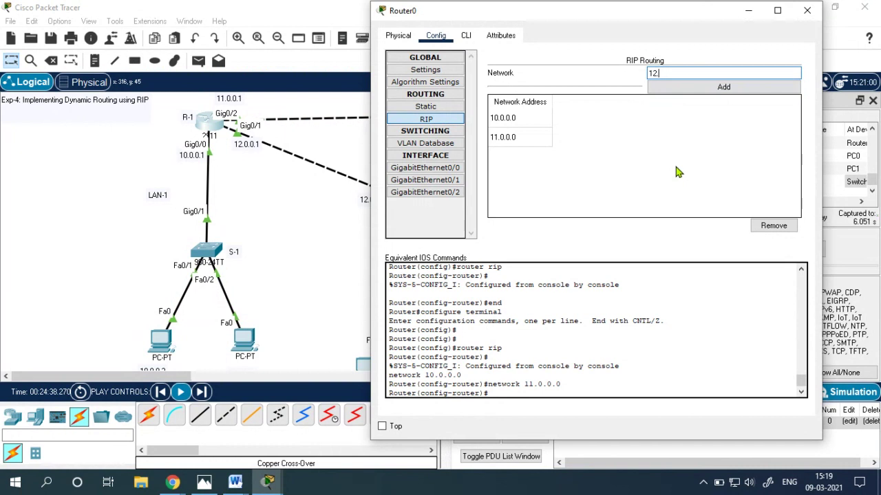
text(.0.0.)
text(0.0)
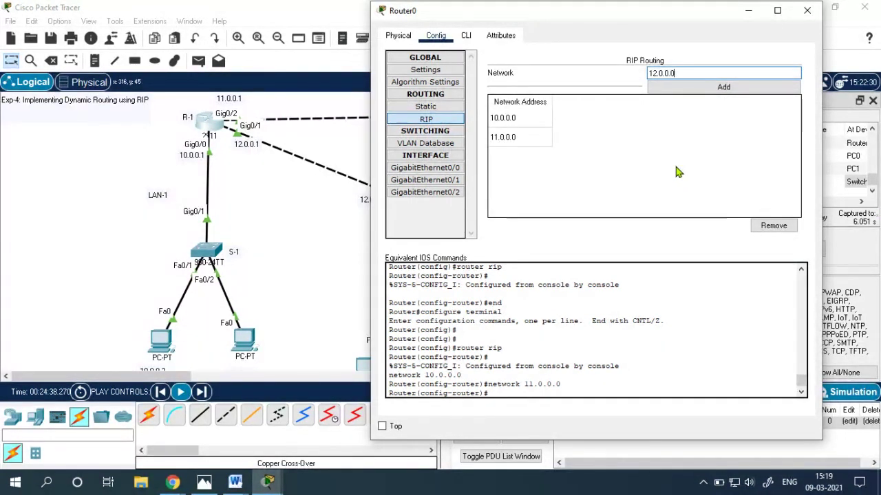
click(678, 91)
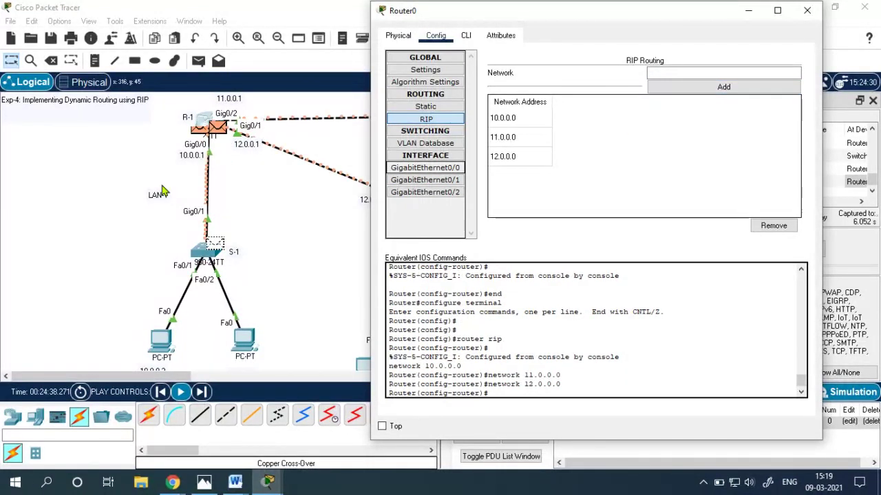
- Inspect the PDU information and outbound details of the packet at R-1, and close the information window
click(219, 134)
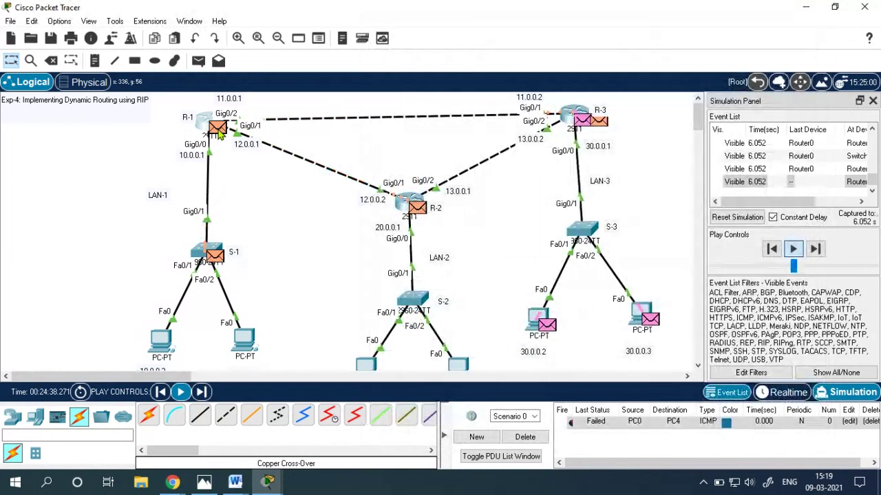
click(218, 134)
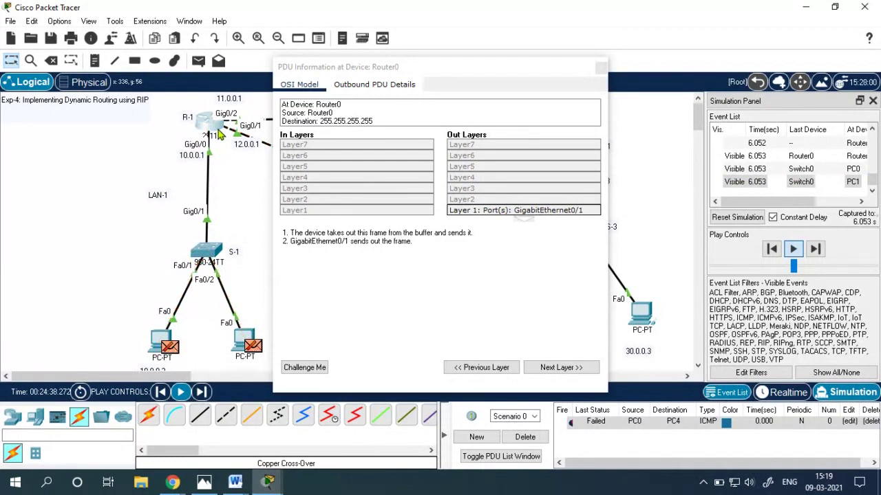
click(367, 84)
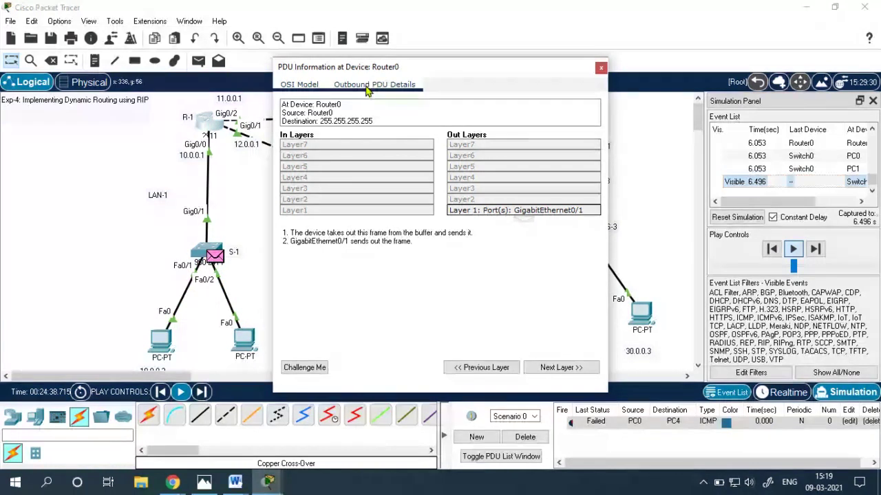
click(600, 68)
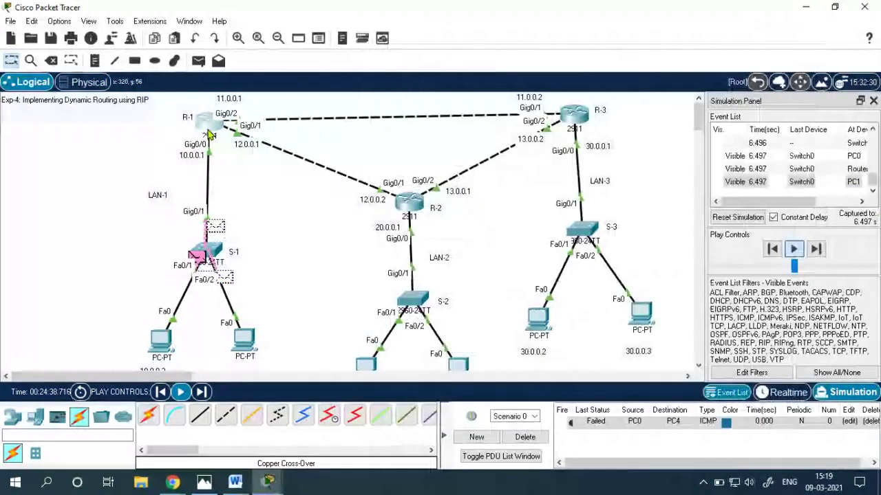
- Reopen R-1's RIP routing settings and review its network addresses beside the topology's three routers
click(210, 127)
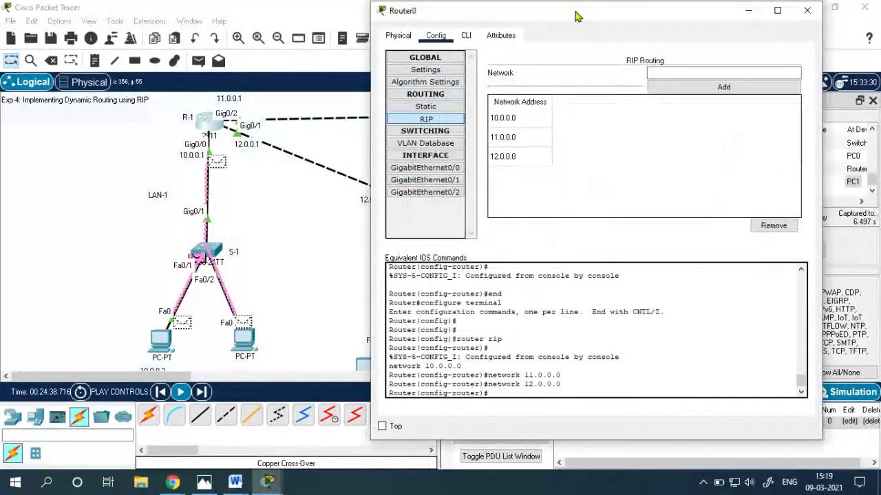
drag(577, 16, 599, 14)
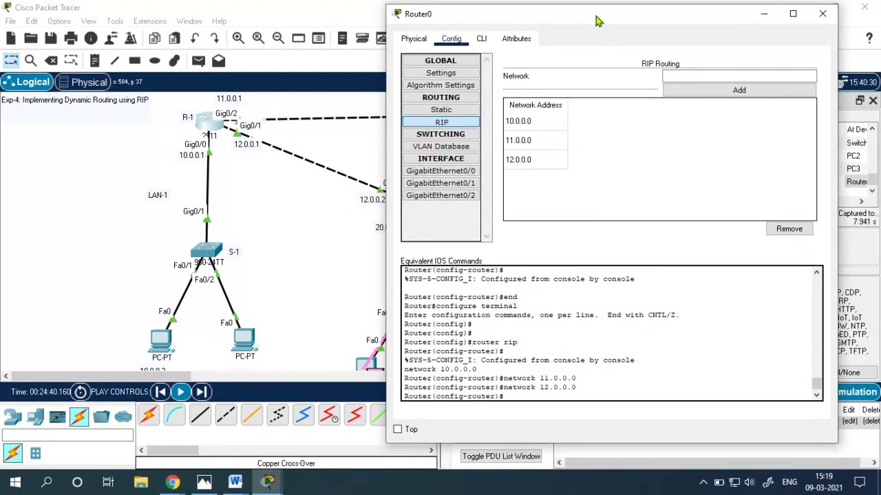
drag(597, 21, 408, 241)
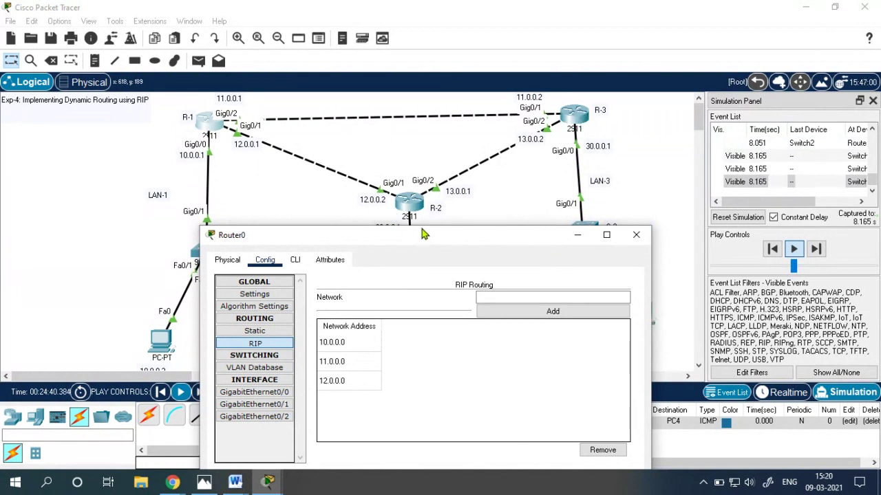
- Switch from R-1's settings to R-2's RIP routing and add the network 20.0.0.0
click(420, 226)
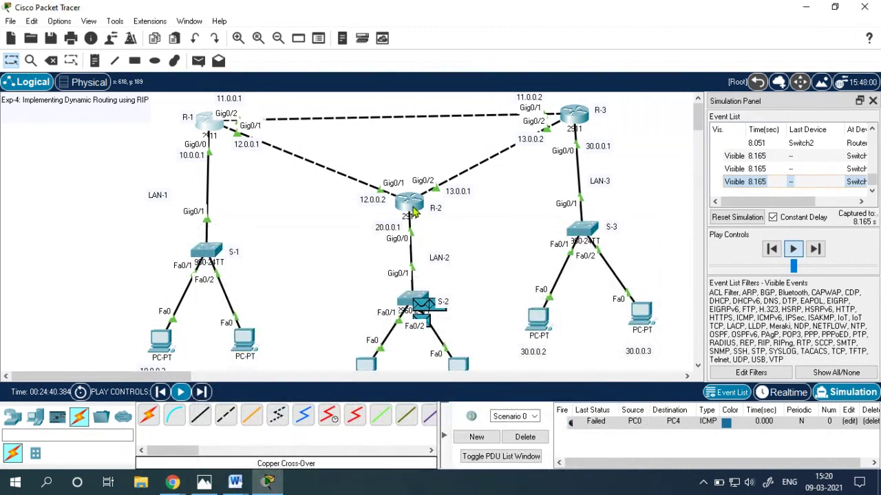
click(413, 212)
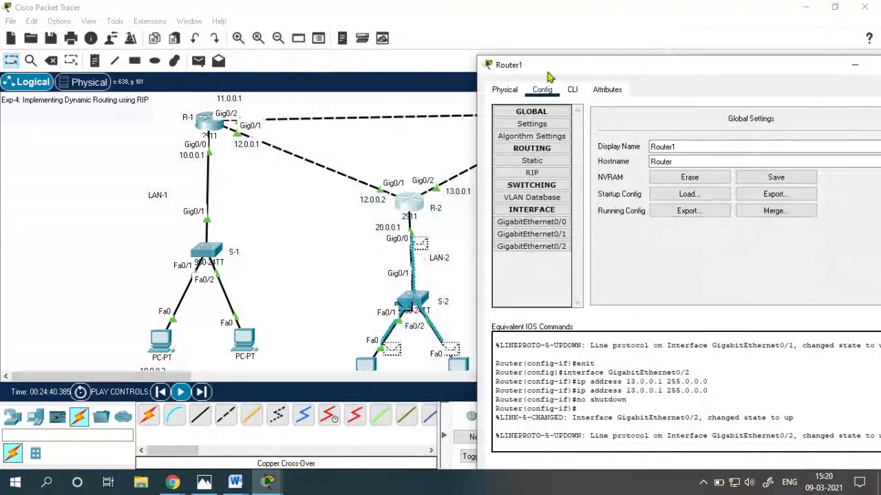
drag(554, 67, 532, 22)
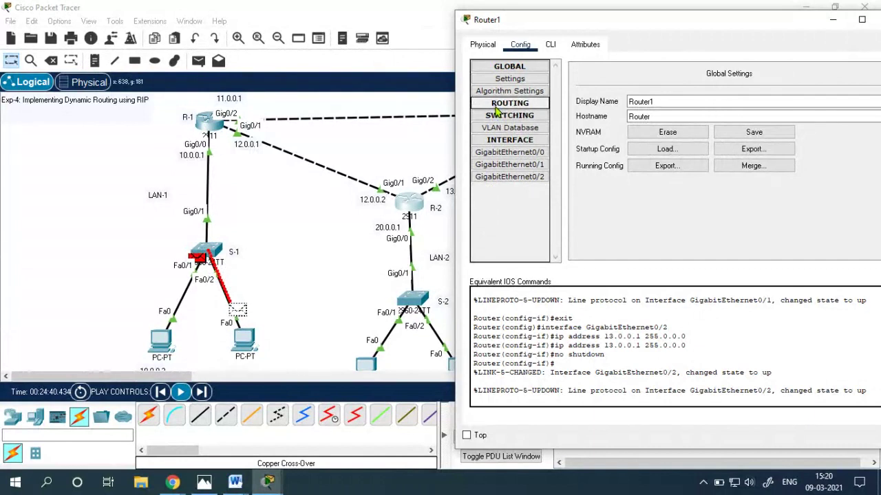
click(506, 129)
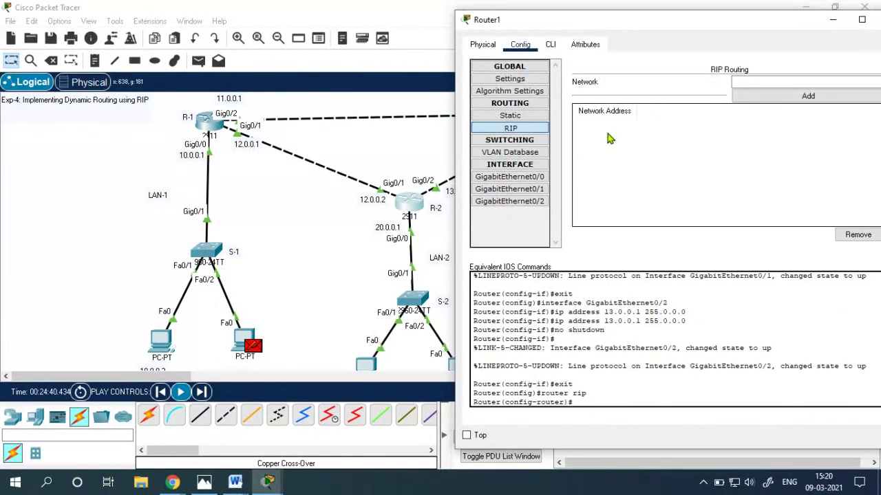
click(743, 83)
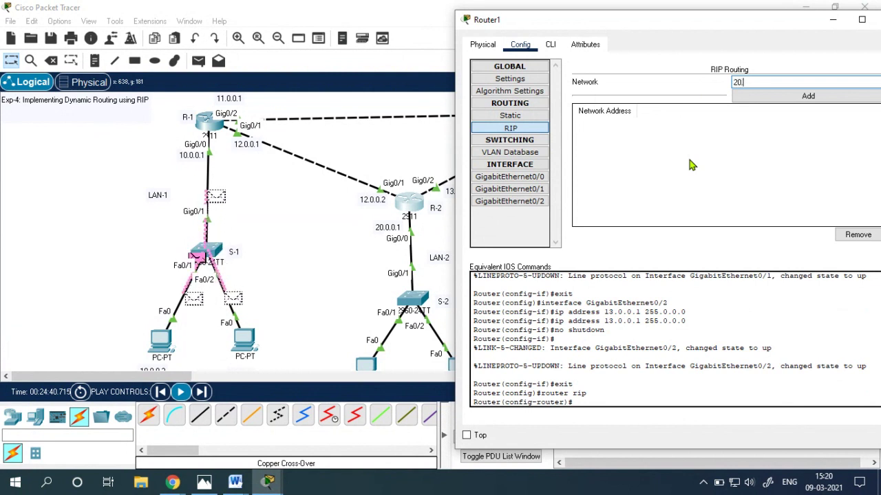
text(20.0.0)
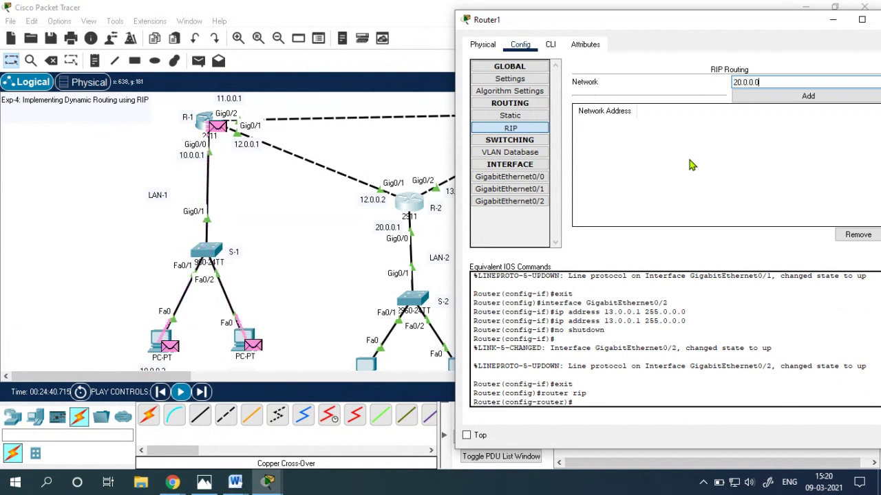
text(.0)
click(746, 98)
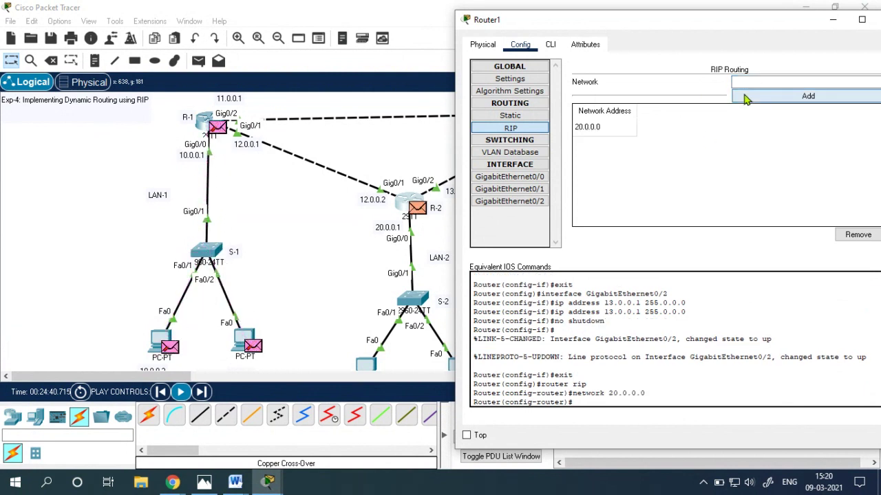
- Add the network 12.0.0.0 to R-2's RIP routing
click(744, 84)
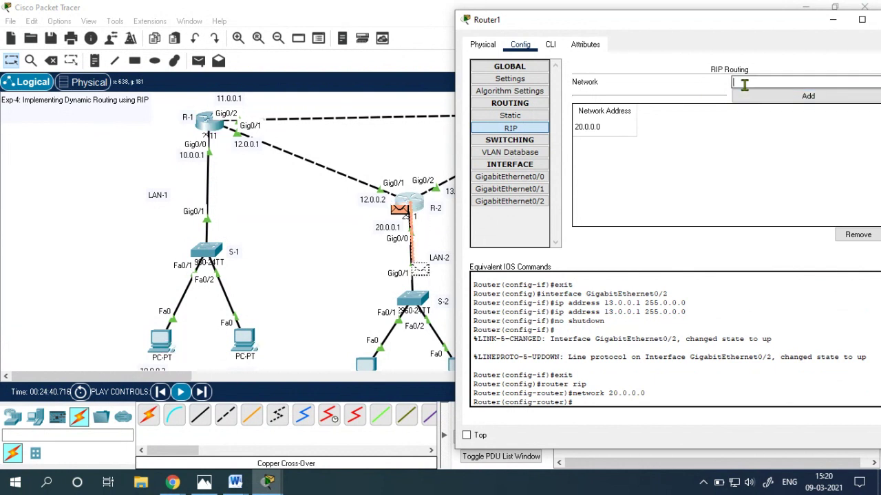
text(12.0.0)
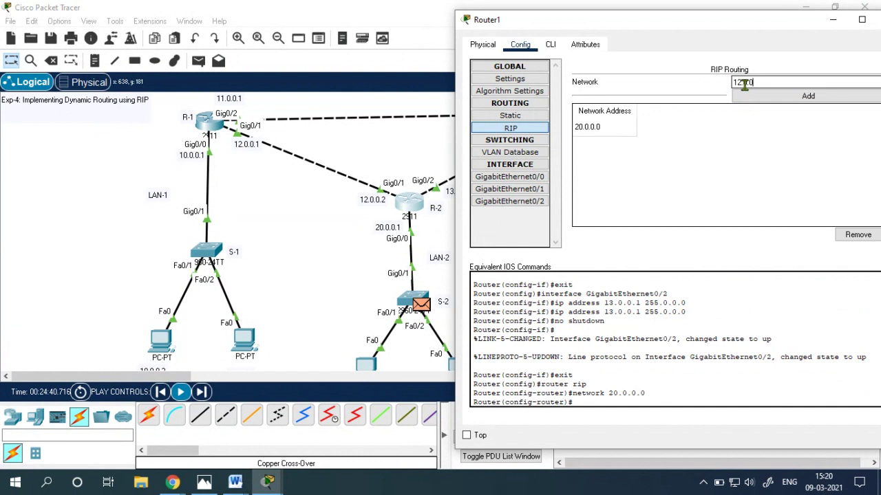
text(.0)
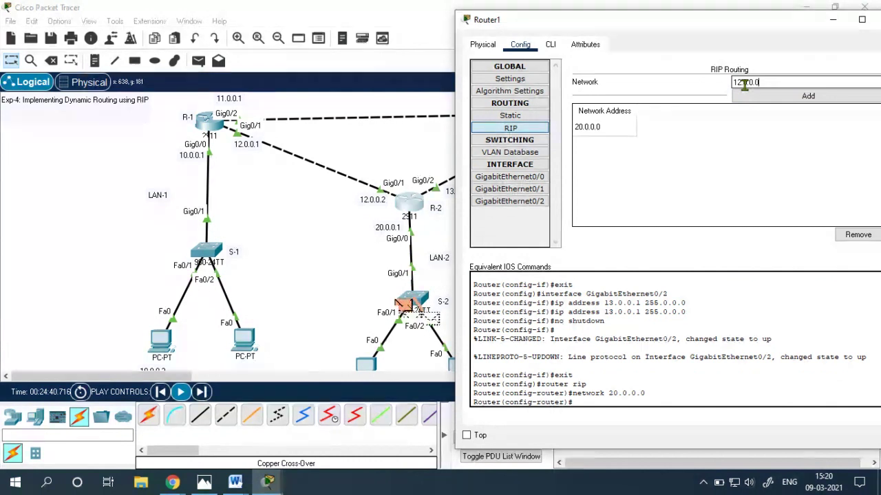
click(754, 98)
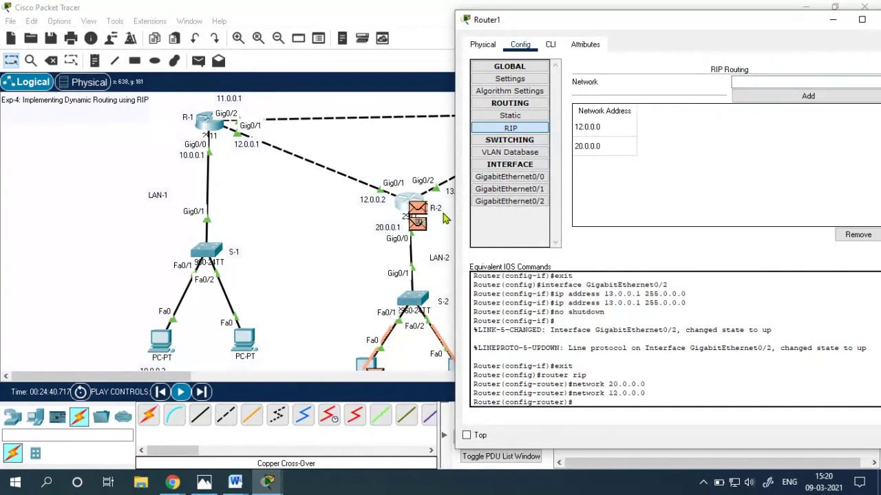
- Add the network 13.0.0.0 to R-2's RIP routing and close the router's settings window
drag(592, 29, 625, 113)
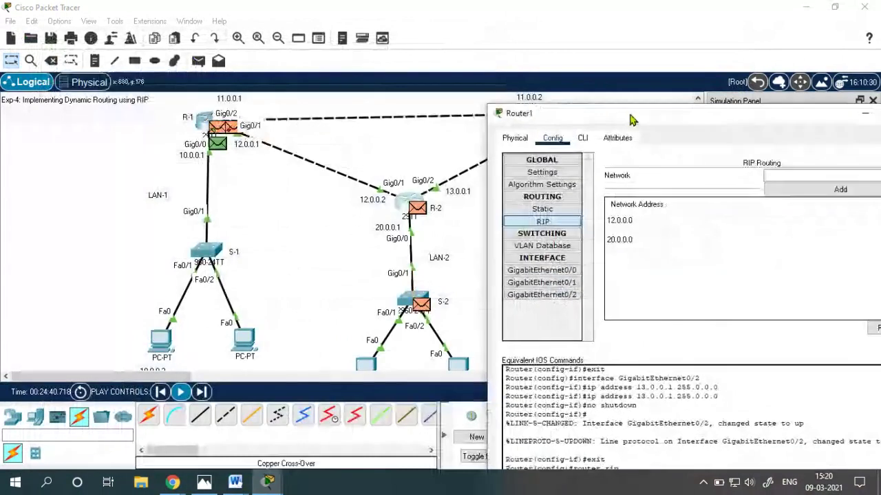
click(774, 191)
click(473, 249)
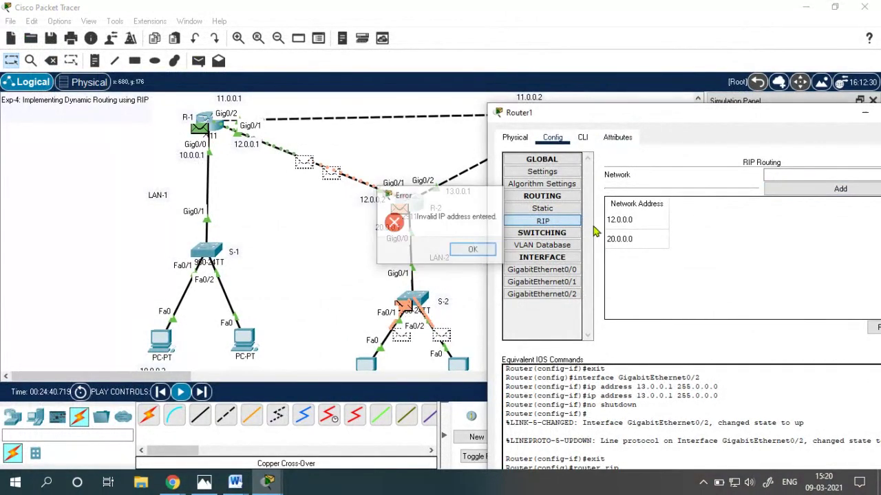
click(767, 175)
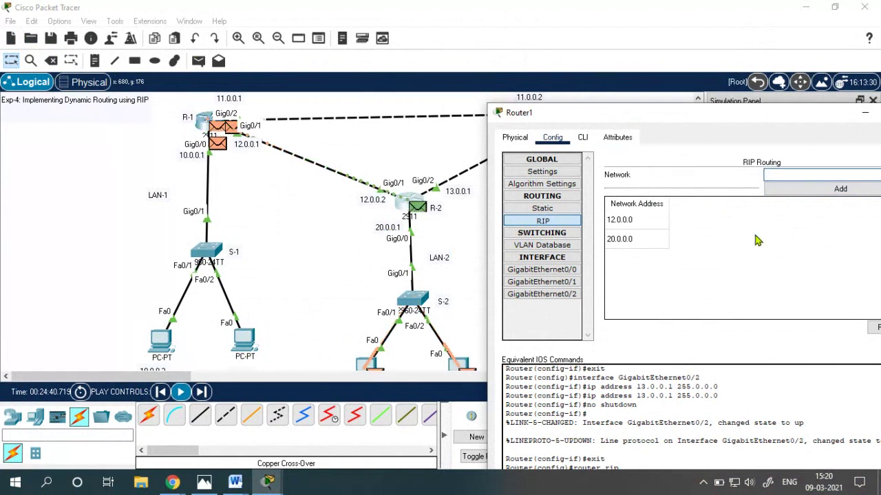
text(13.0.0.0)
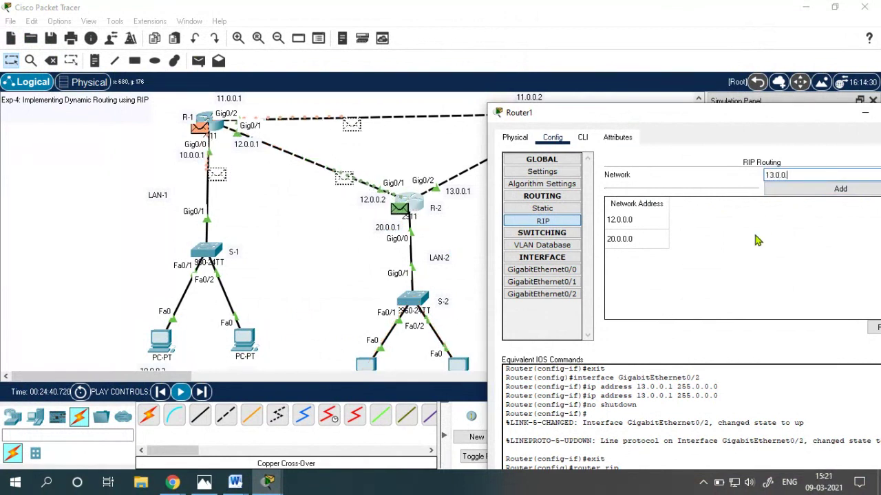
click(783, 194)
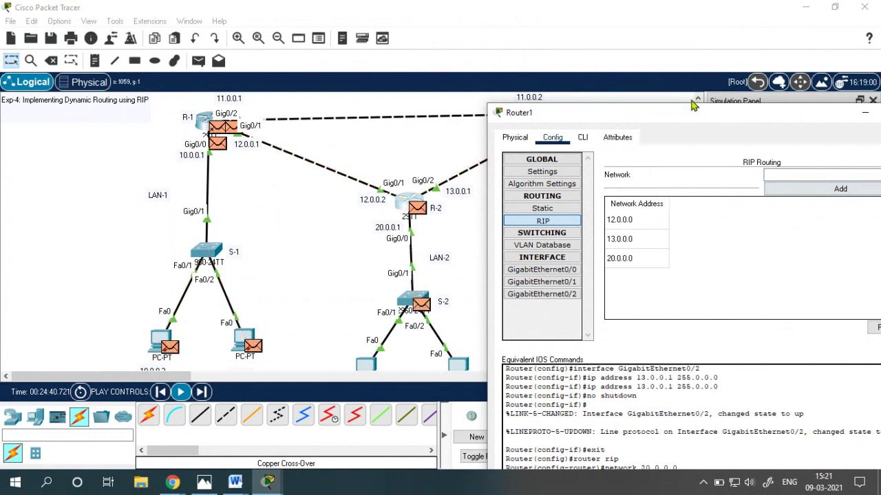
drag(694, 120, 506, 81)
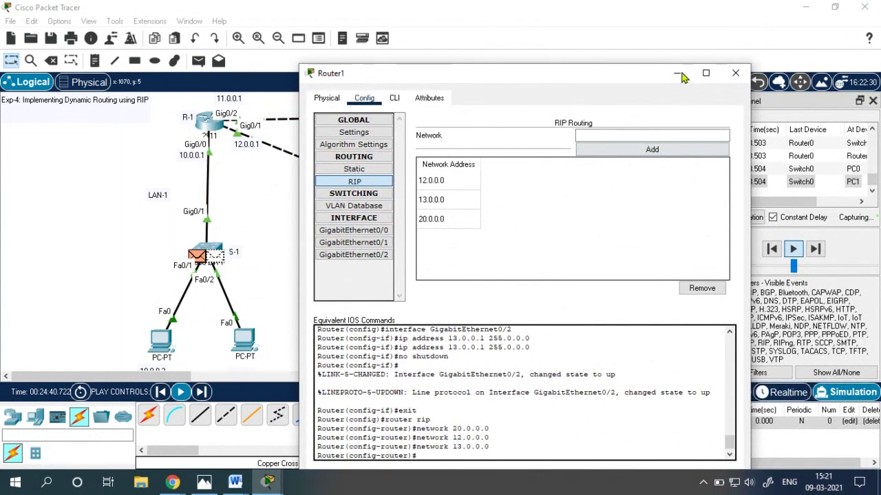
key(alt+F4)
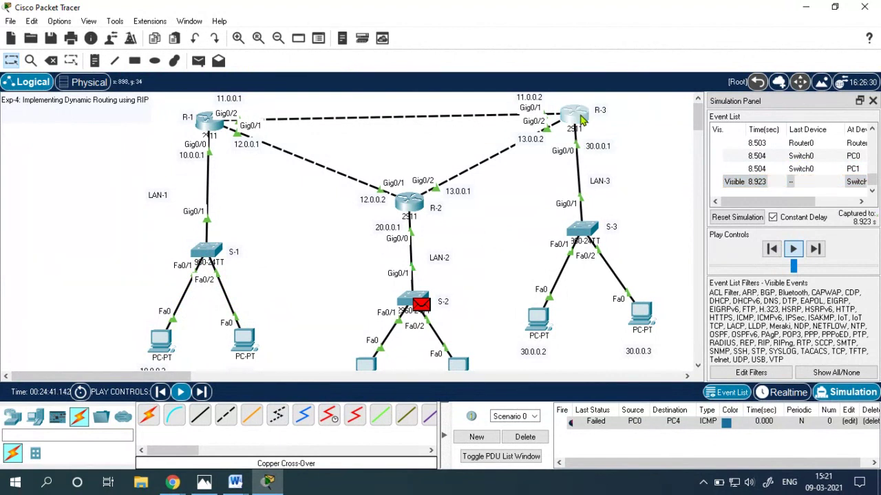
- Open R-3's RIP routing settings and add the network 11.0.0.0
click(581, 120)
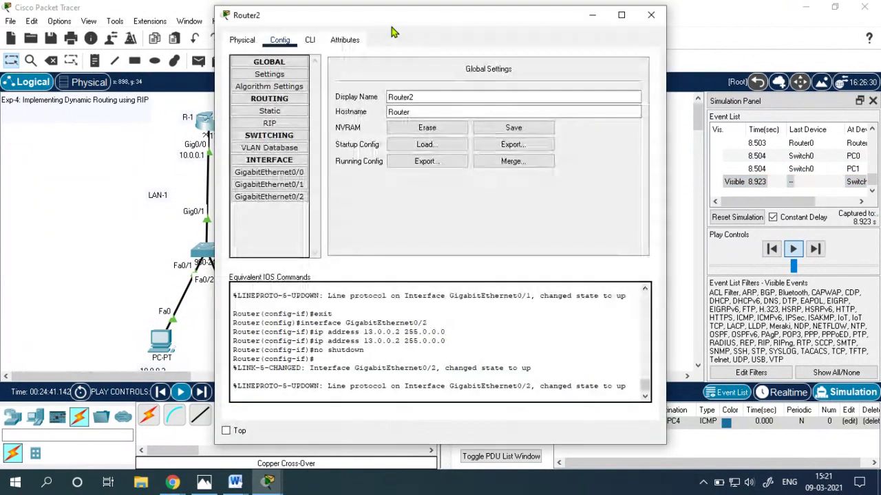
click(269, 123)
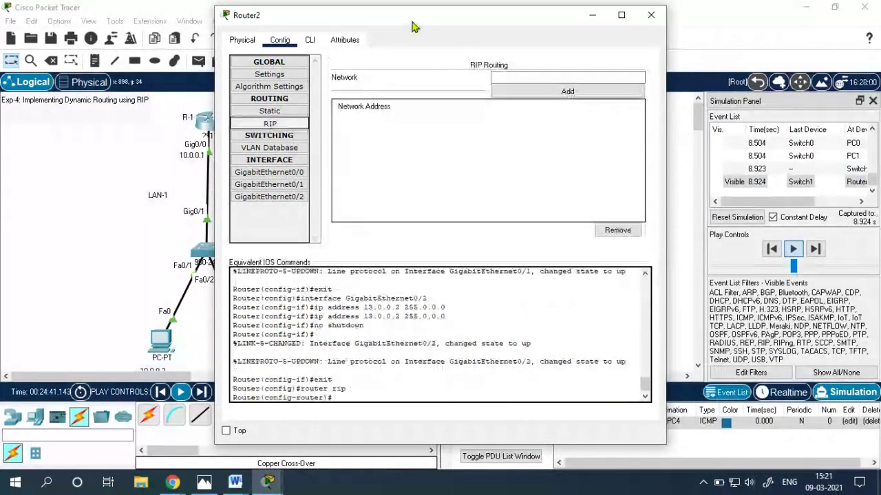
drag(413, 20, 200, 36)
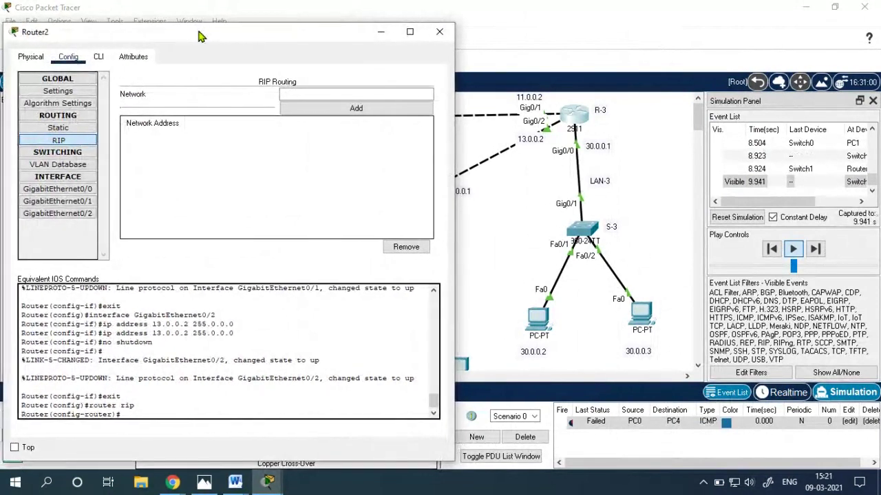
click(288, 94)
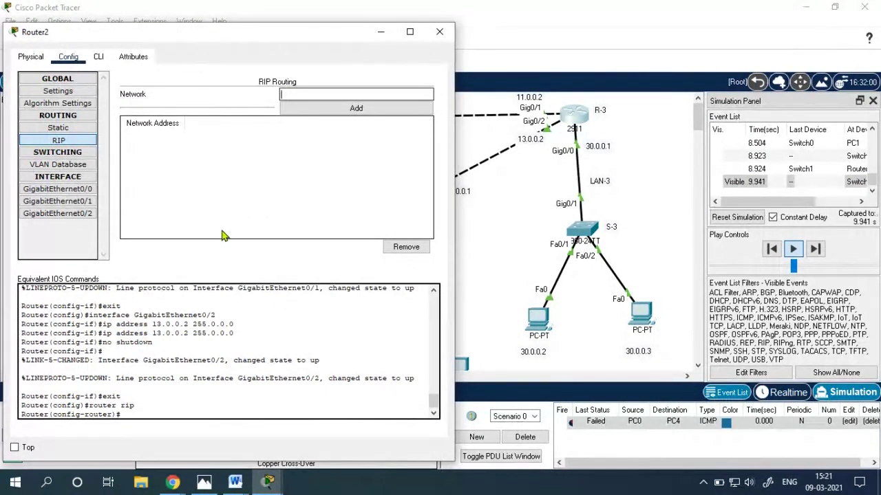
text(11)
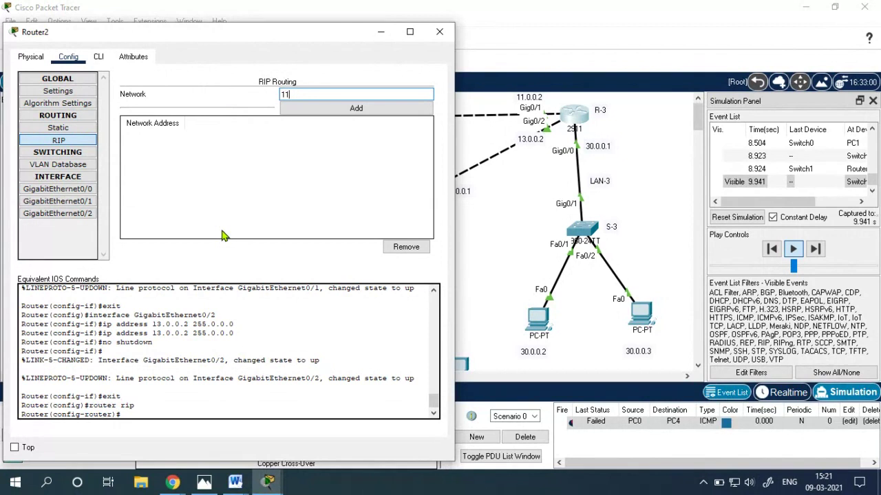
text(.0.0.)
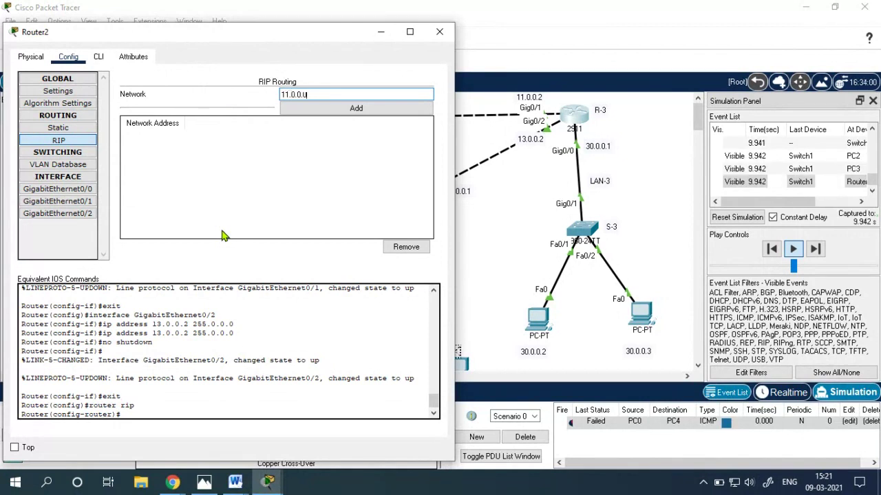
text(0)
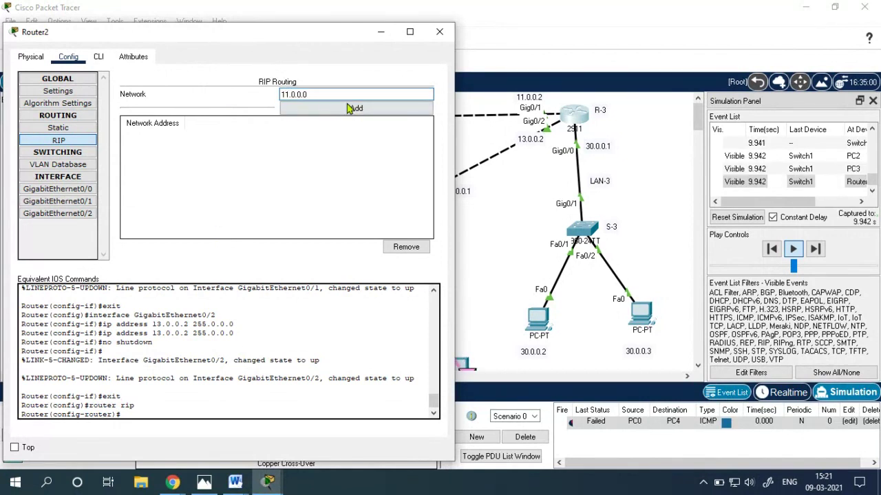
key(Return)
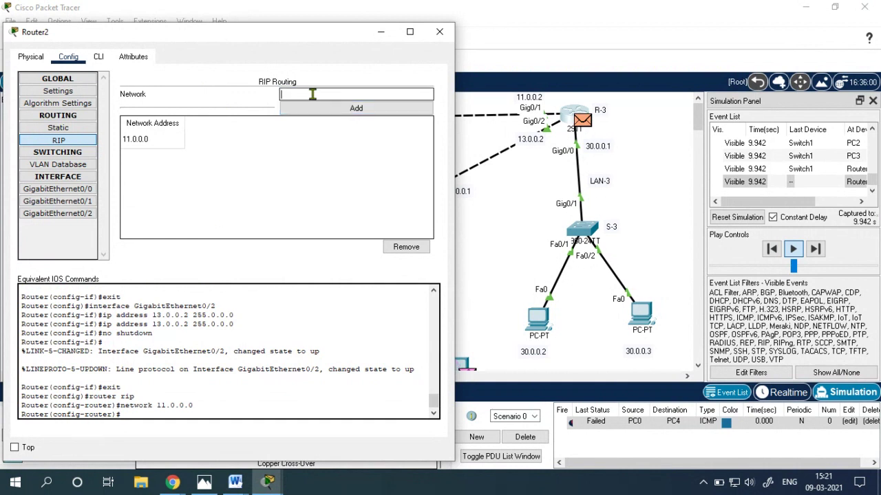
- Add the networks 13.0.0.0 and 30.0.0.0 to R-3's RIP routing and close the router's settings window
text(13.0.0.0)
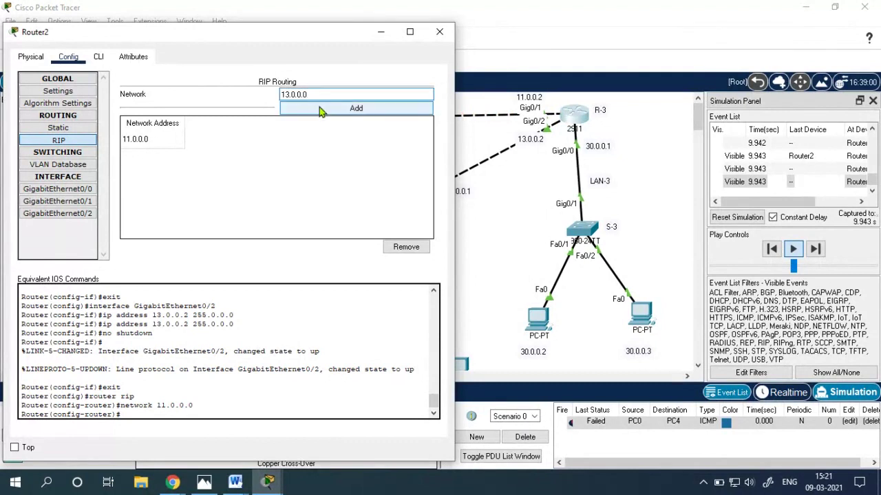
click(320, 109)
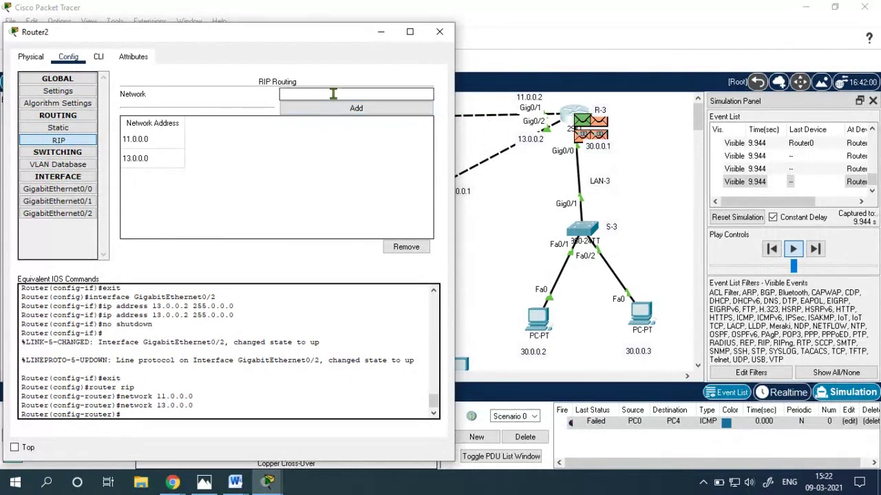
click(333, 93)
text(3)
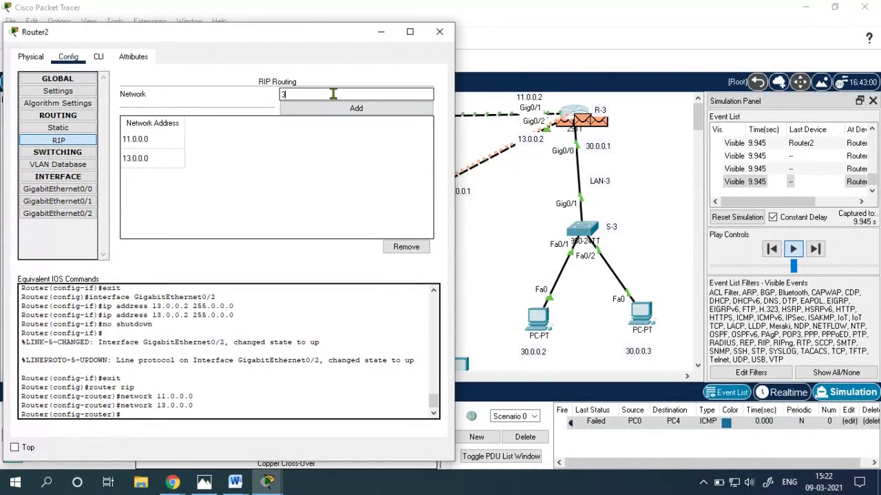
text(0.0.0.0)
click(333, 114)
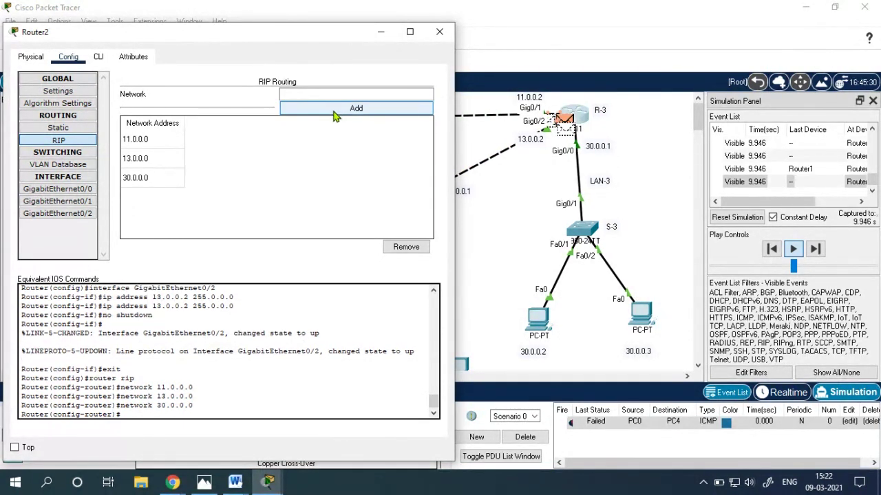
click(439, 32)
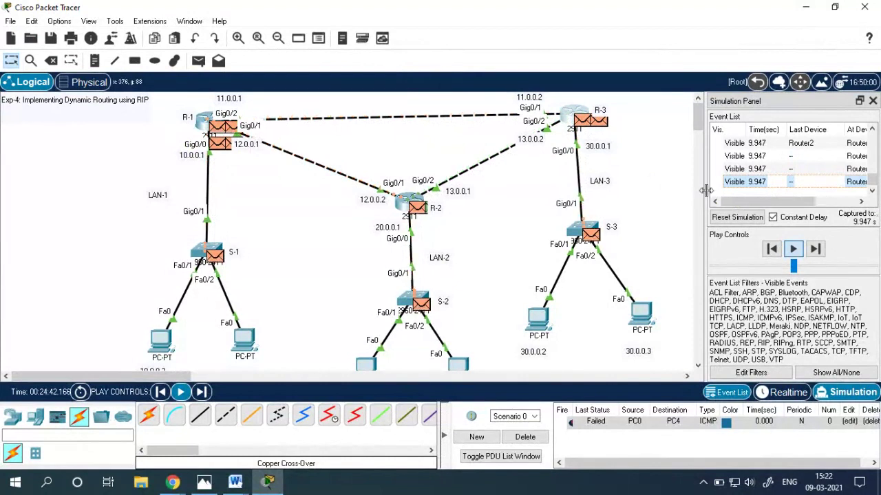
- Widen the simulation event list to examine the devices and protocol types of the captured events, then narrow it again
drag(706, 190, 529, 185)
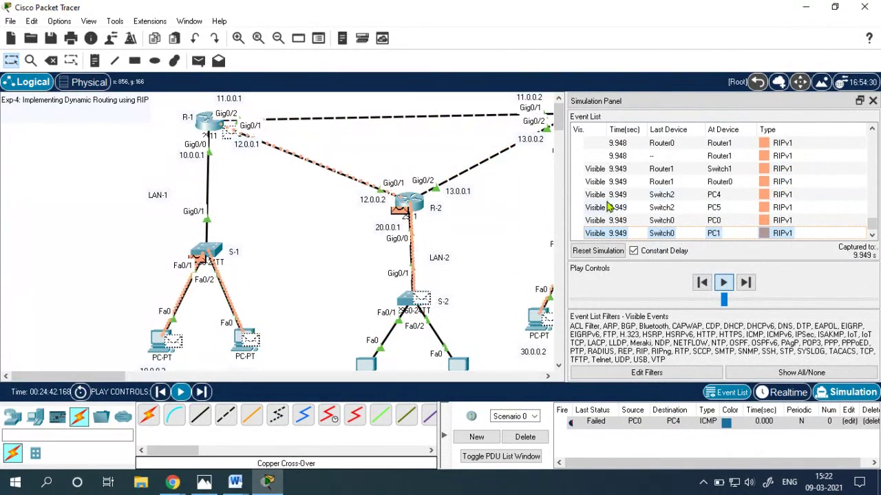
scroll(739, 184, up, 5)
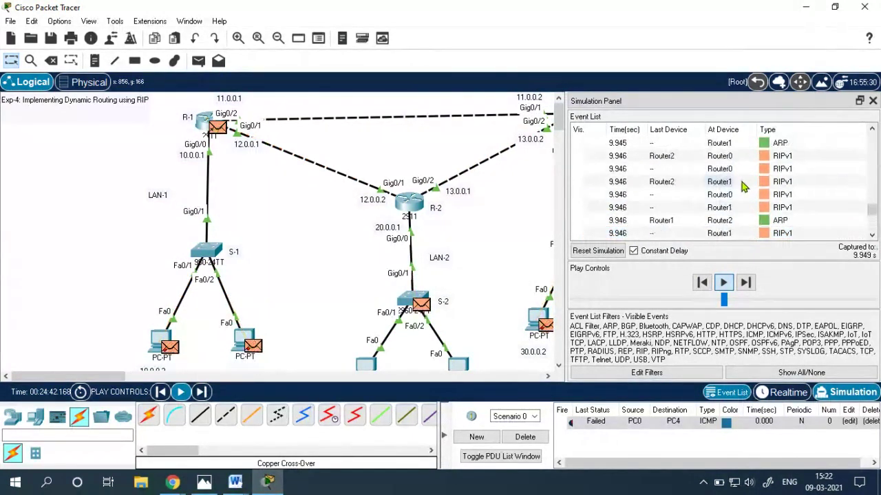
scroll(749, 160, up, 3)
scroll(749, 158, down, 5)
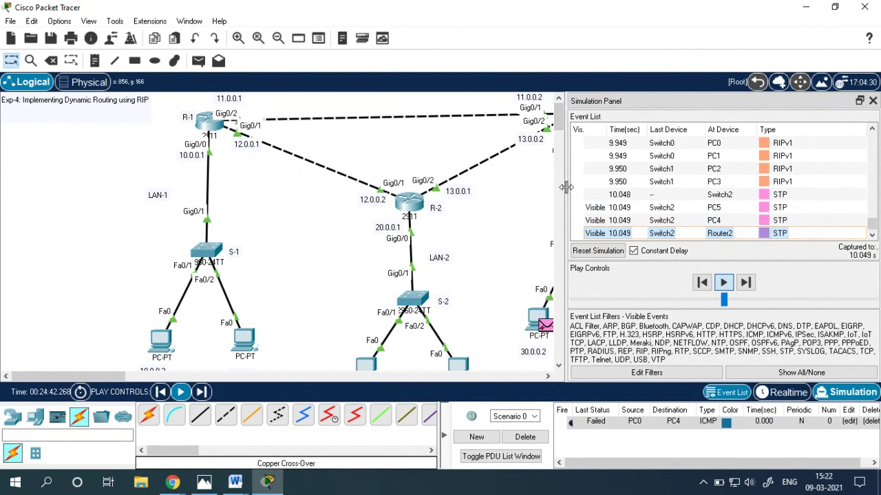
drag(564, 187, 685, 191)
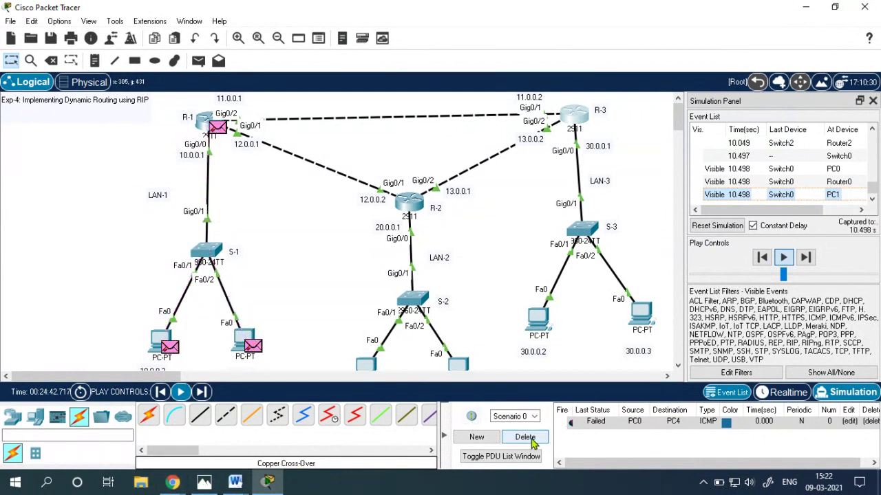
- Delete Scenario 0 to clear its test packet and captured events, and start playing the simulation again
click(533, 441)
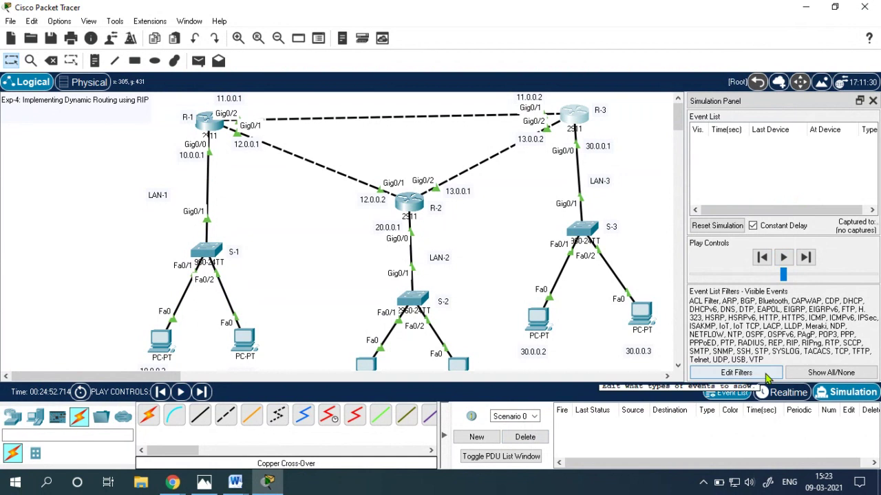
click(783, 257)
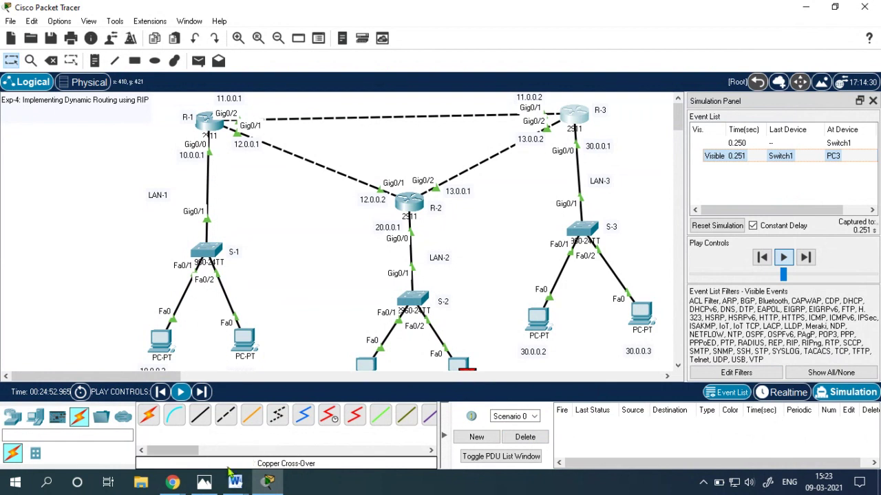
- Switch to the Bb Collaborate session in Chrome and create a new multiple-choice poll
click(172, 482)
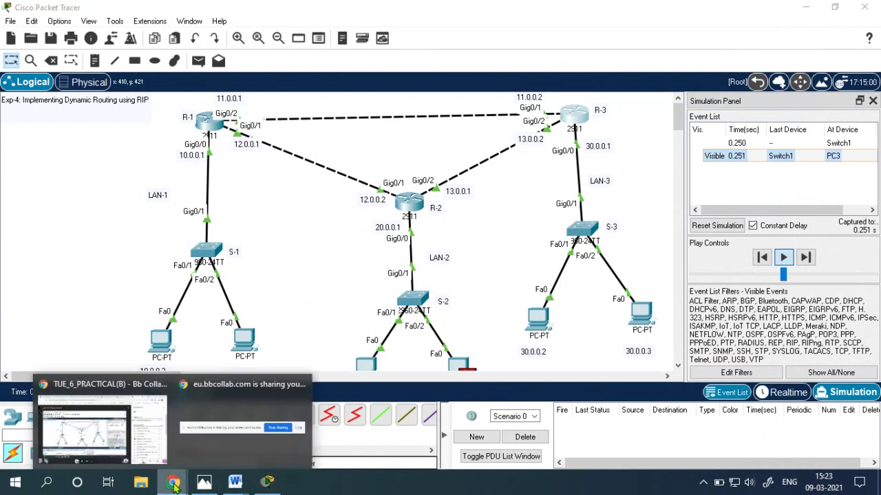
click(107, 427)
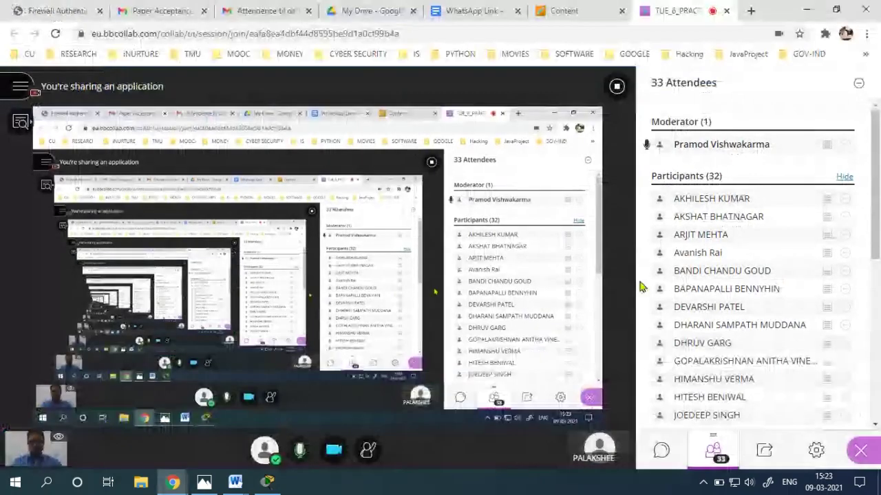
click(762, 457)
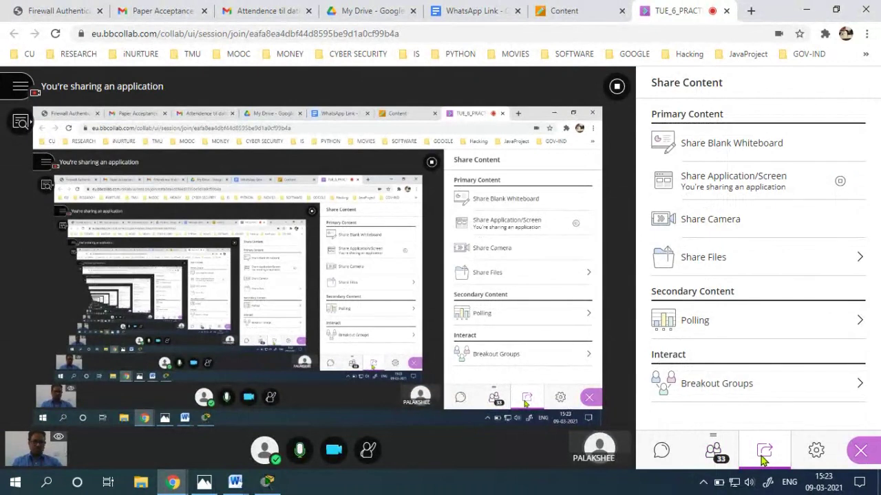
click(701, 323)
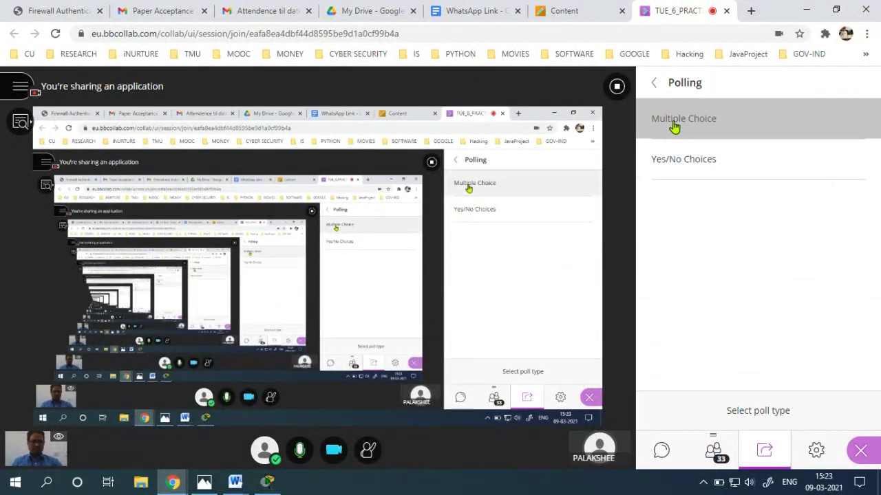
click(674, 124)
click(671, 122)
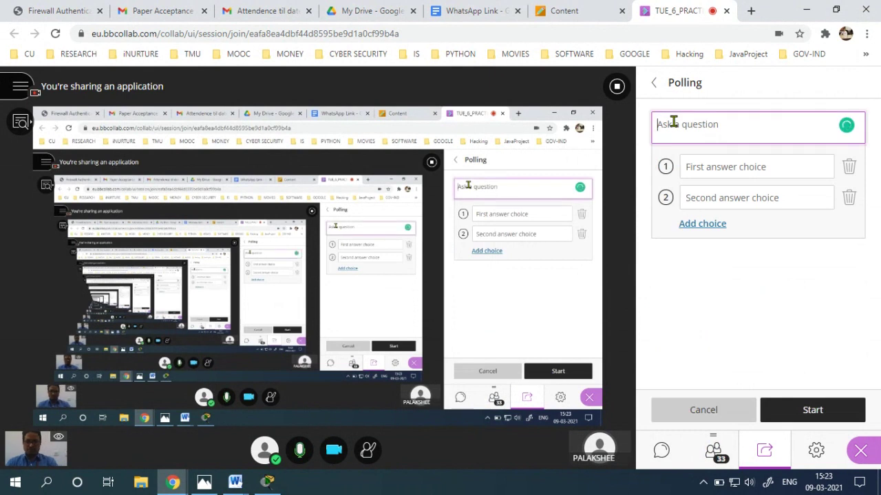
- Enter "Whether this is DVR or LSR?" as the poll question
text(Whether )
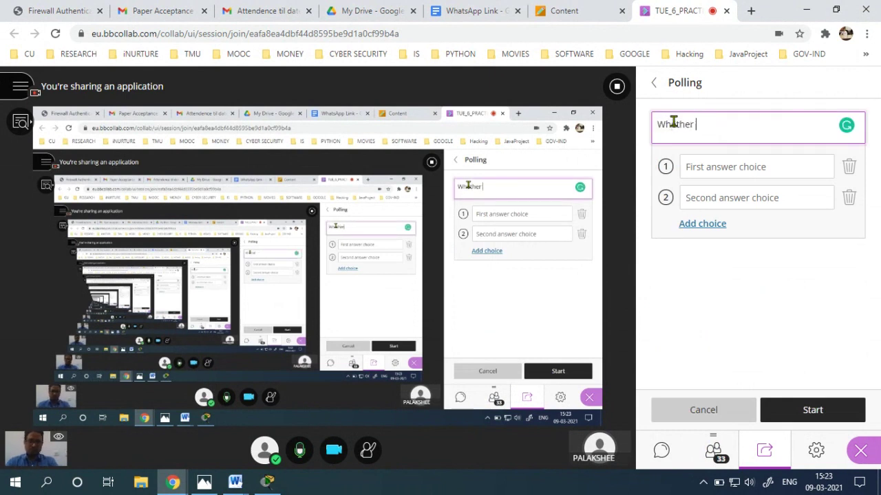
text(this is )
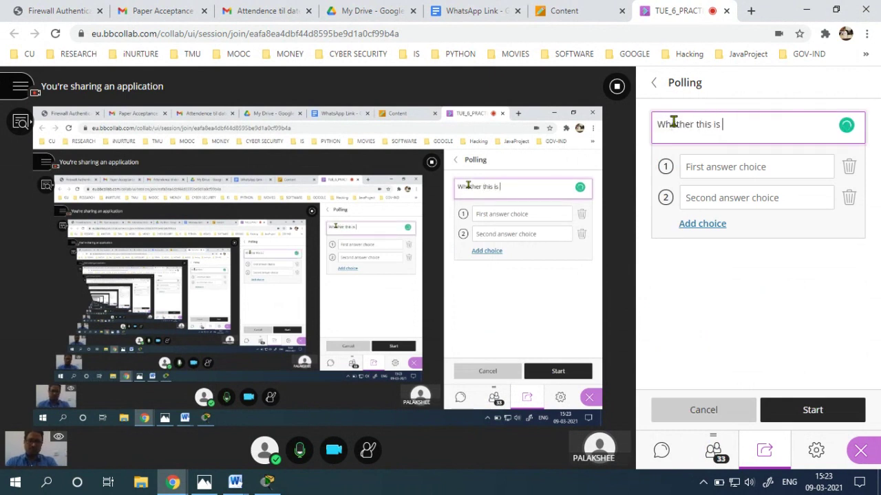
text(DVR or)
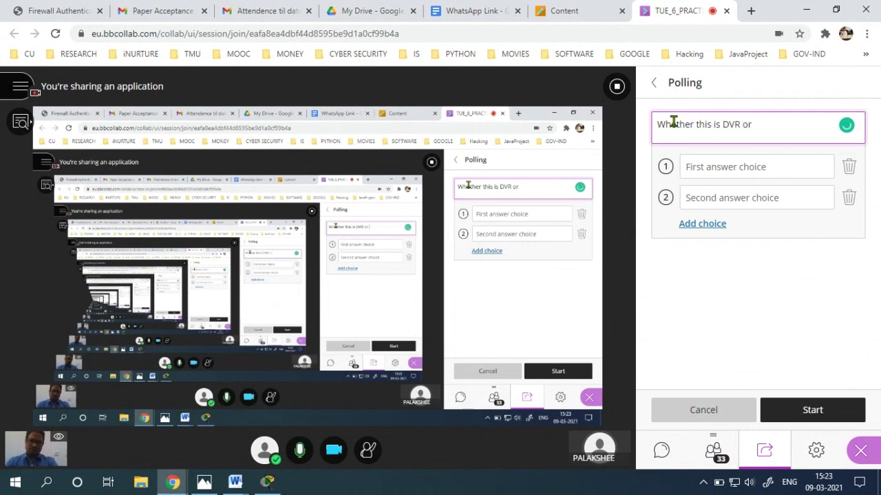
text( LS)
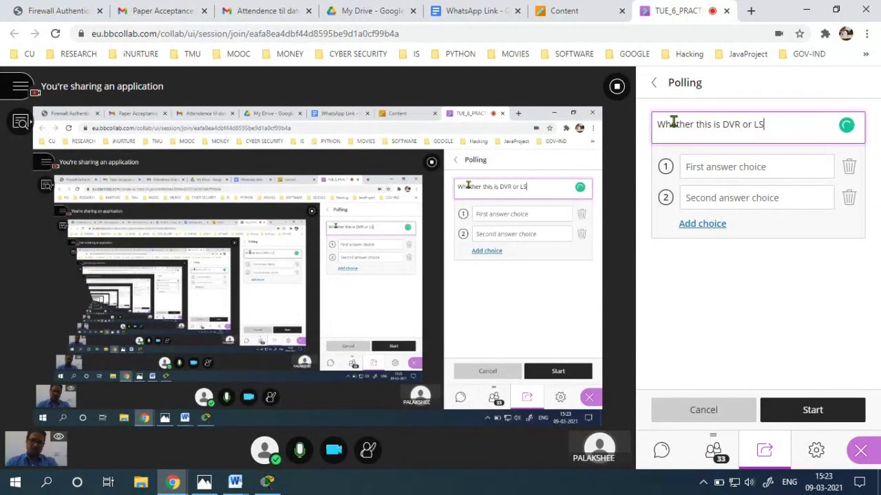
text(R?)
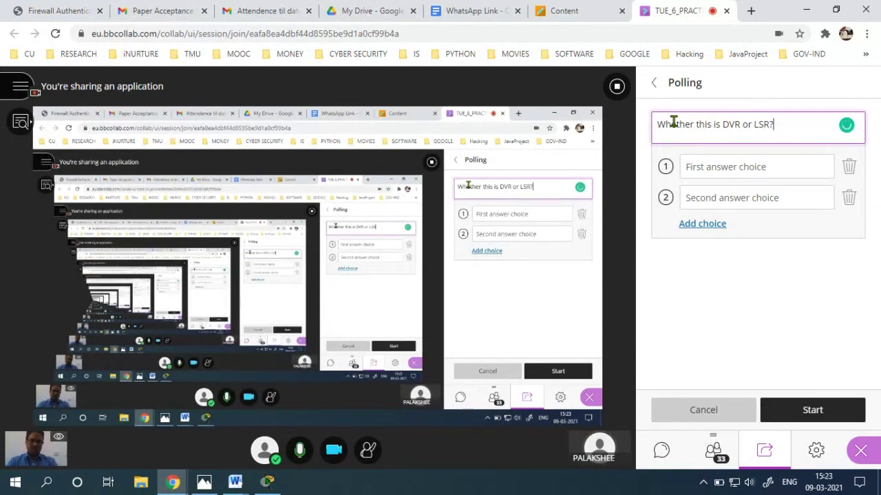
- Fill in 1 as the first answer choice and 2 as the second
click(698, 165)
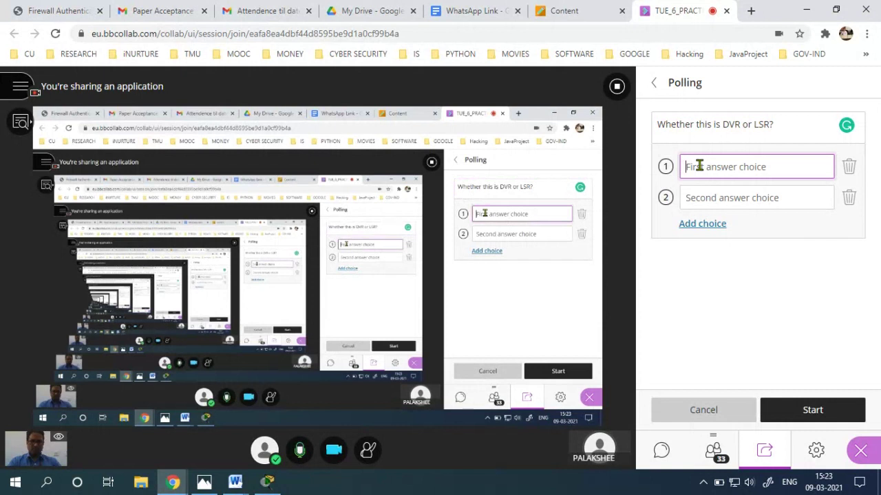
text(1)
click(705, 198)
text(2)
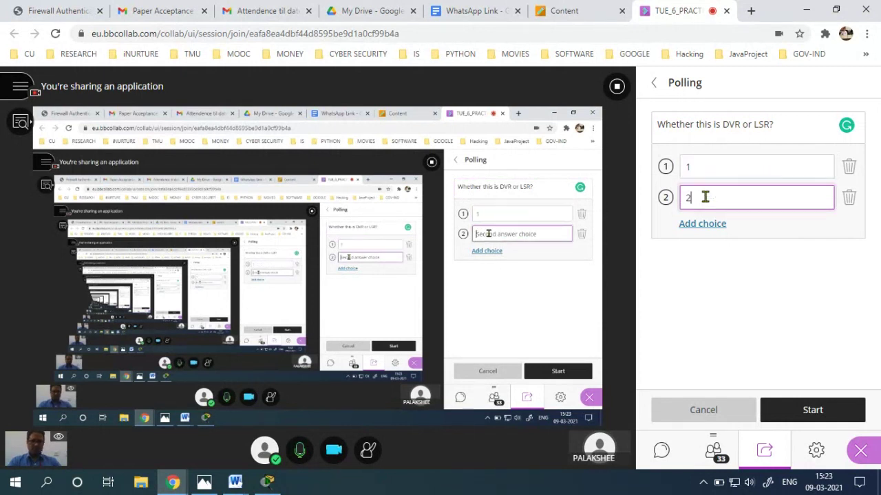
- Move the question's options to a new line, number them "1. DVR" and "2.LSR", and add a third answer choice 3
click(722, 125)
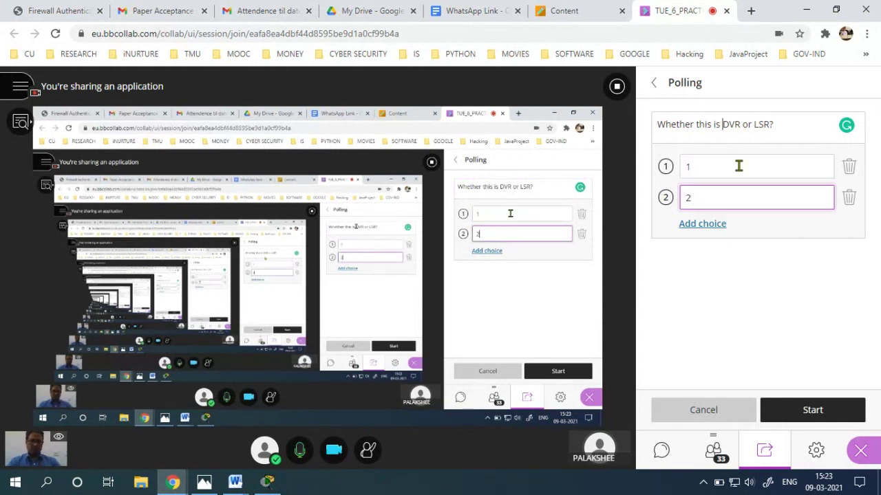
key(Return)
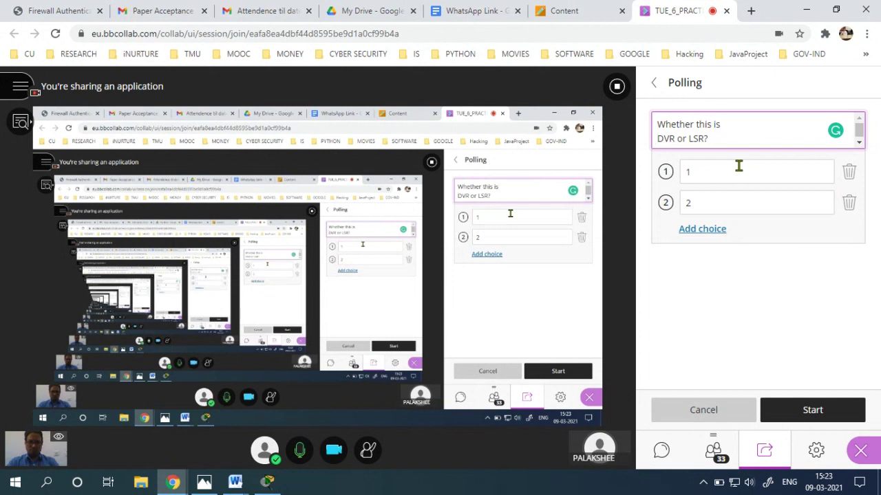
text(1.)
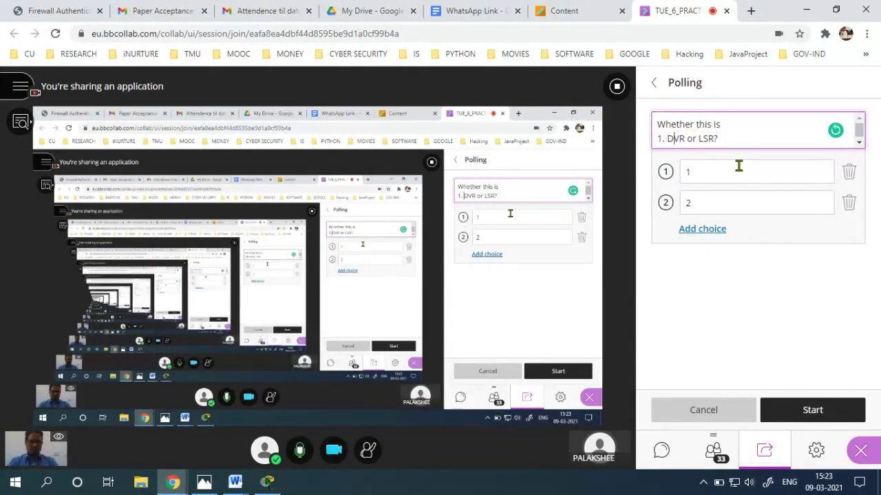
key(Right)
key(Right)
key(Right)
key(Right)
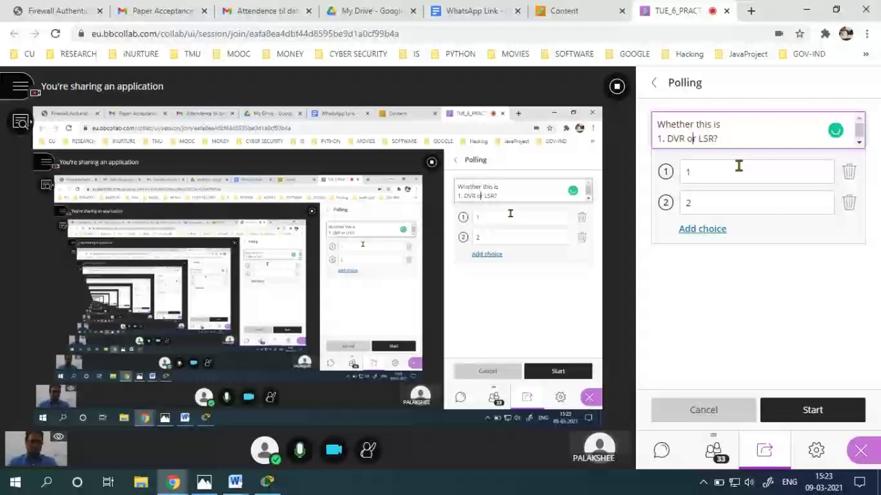
text(2.)
click(701, 229)
text(3)
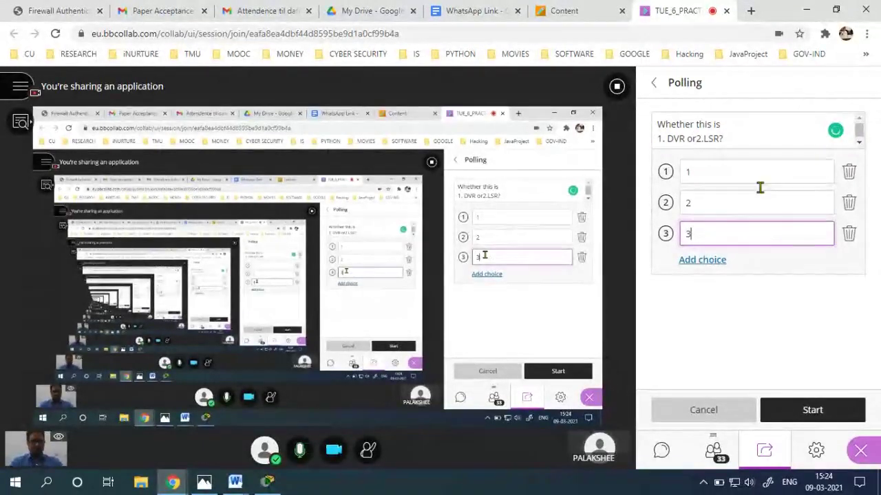
click(751, 134)
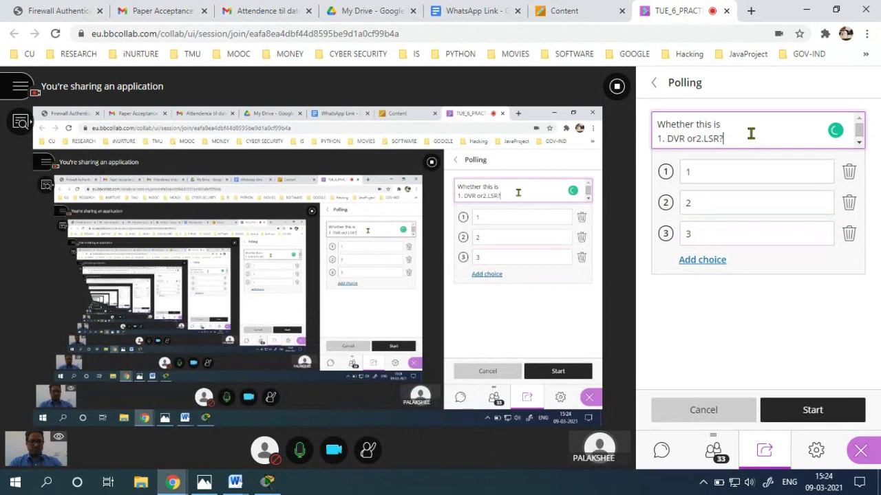
key(ctrl+z)
key(BackSpace)
text(.3)
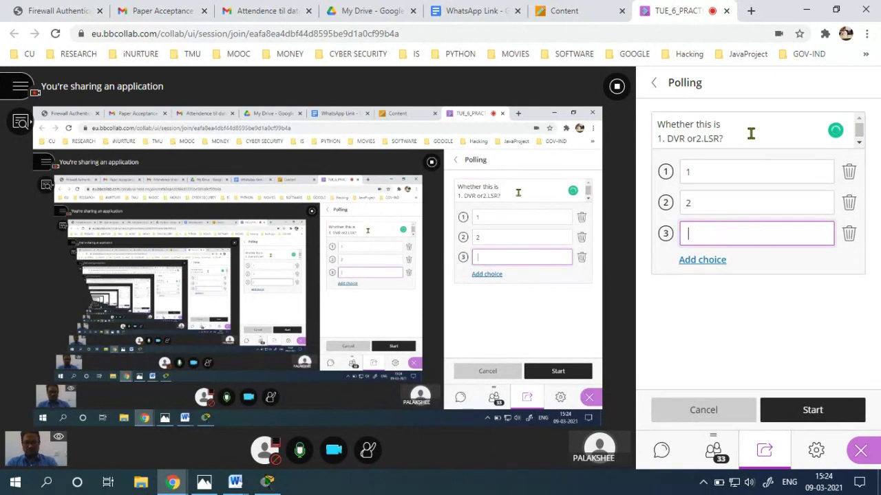
text(.3)
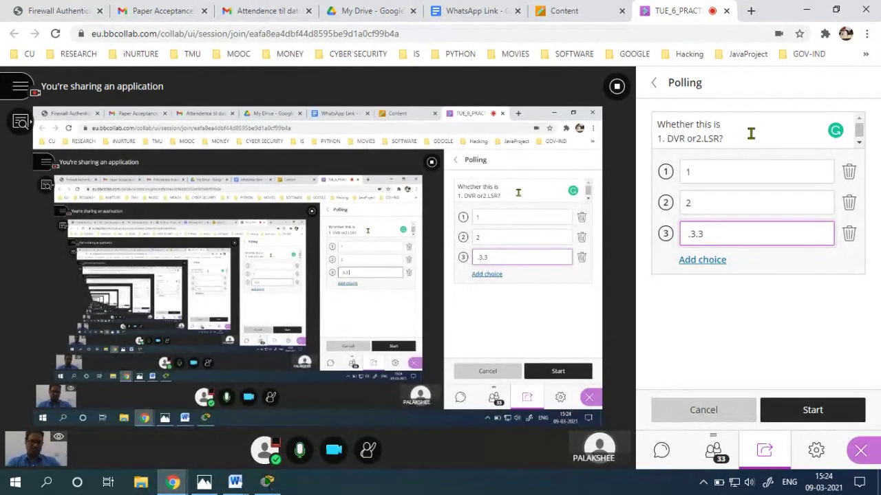
- Replace the question mark at the end of the poll question with "3. Static"
click(720, 139)
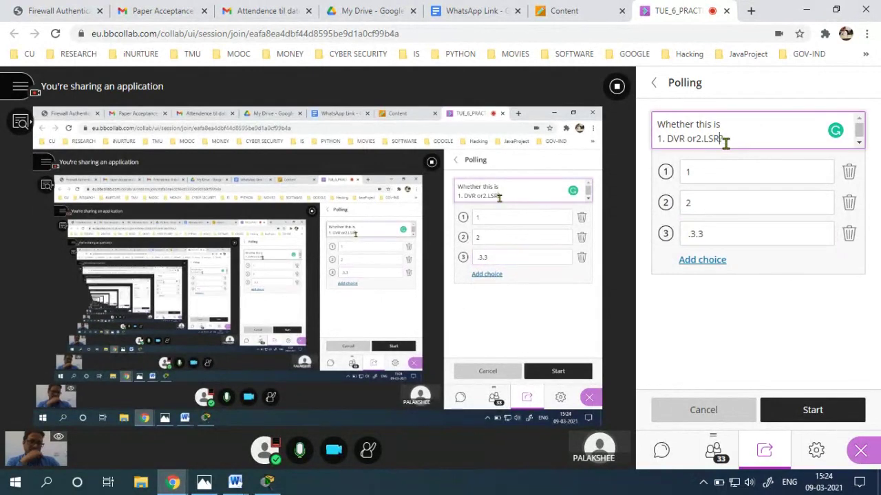
text(3)
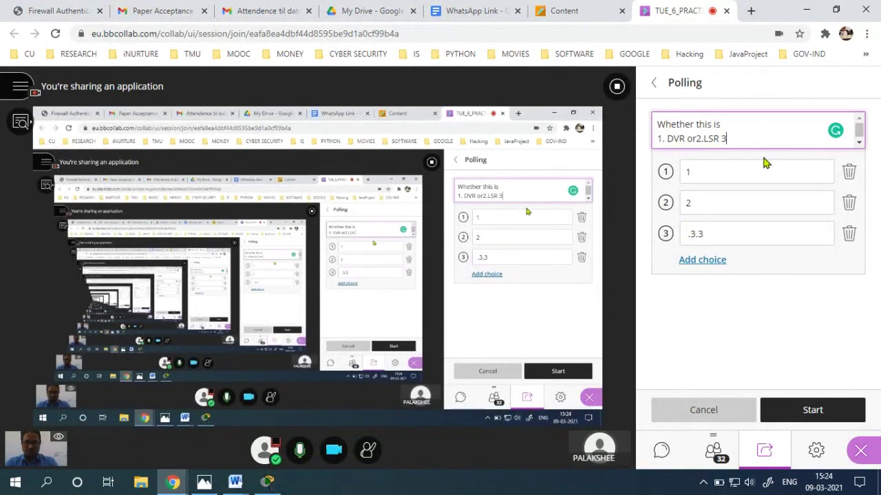
text(. Static)
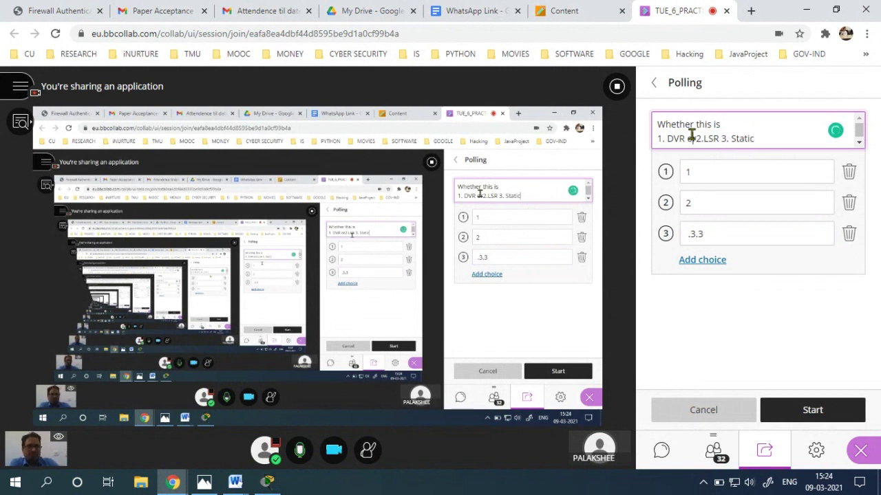
- Clear the third answer choice and set it to 3
click(716, 235)
key(BackSpace)
key(BackSpace)
key(BackSpace)
key(BackSpace)
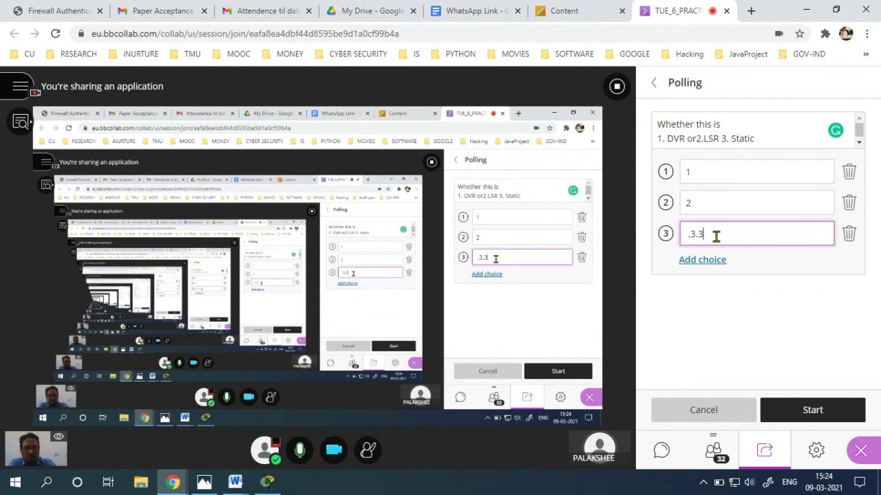
text(3)
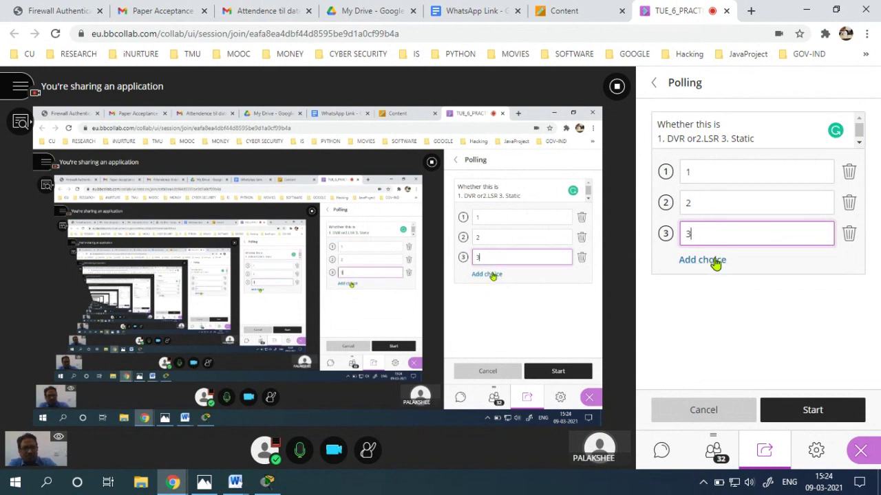
- Add a fourth answer choice "None" and start the poll
click(718, 261)
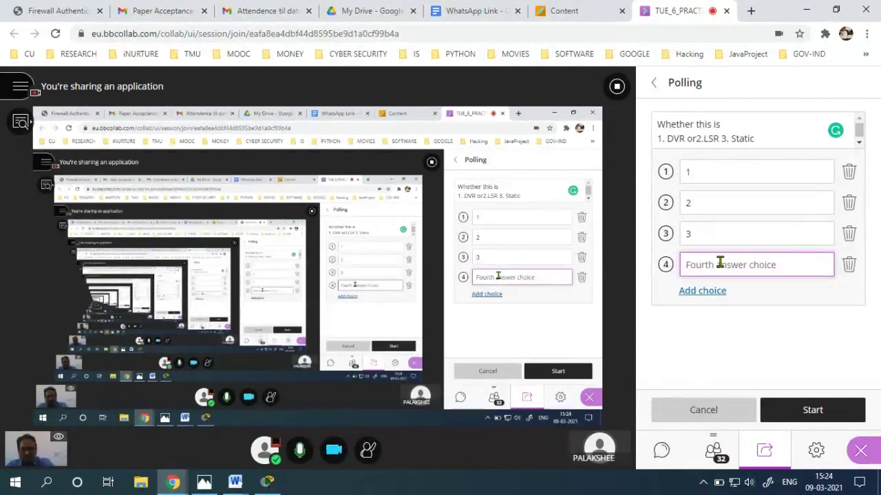
text(None)
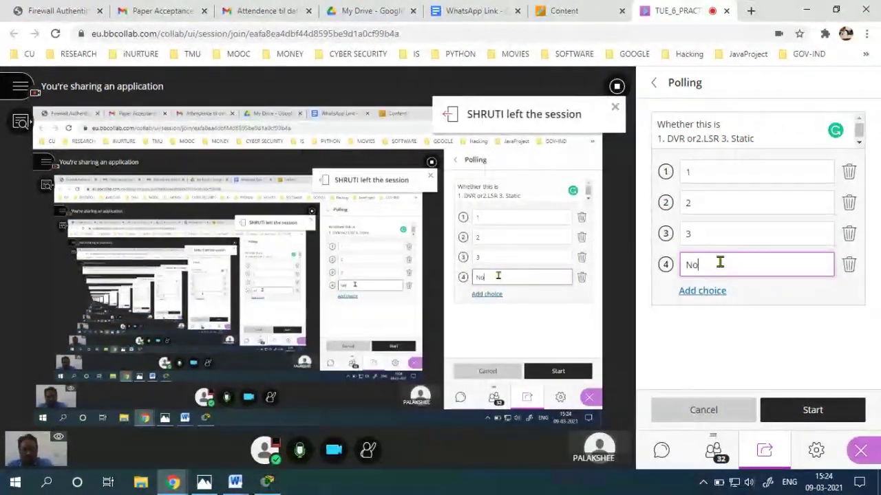
click(805, 425)
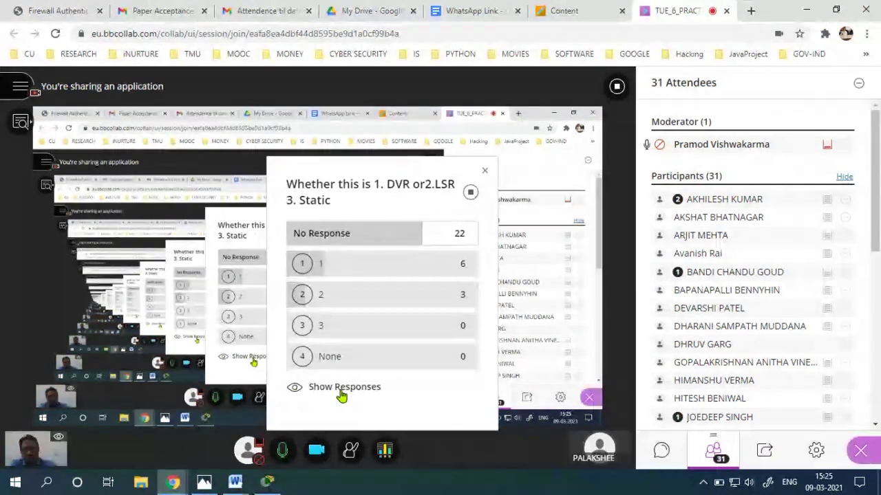
- Check the running Packet Tracer simulation, then return to the Bb Collaborate session and end the poll
click(269, 484)
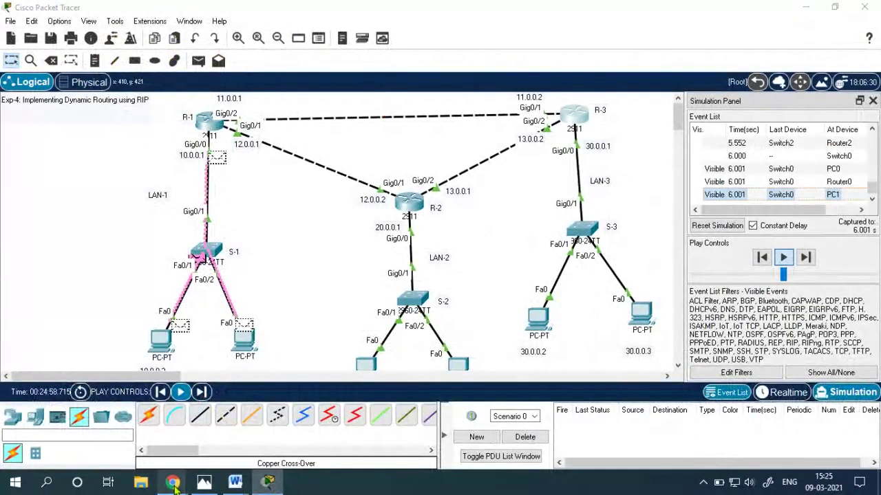
mouse_move(174, 483)
click(103, 427)
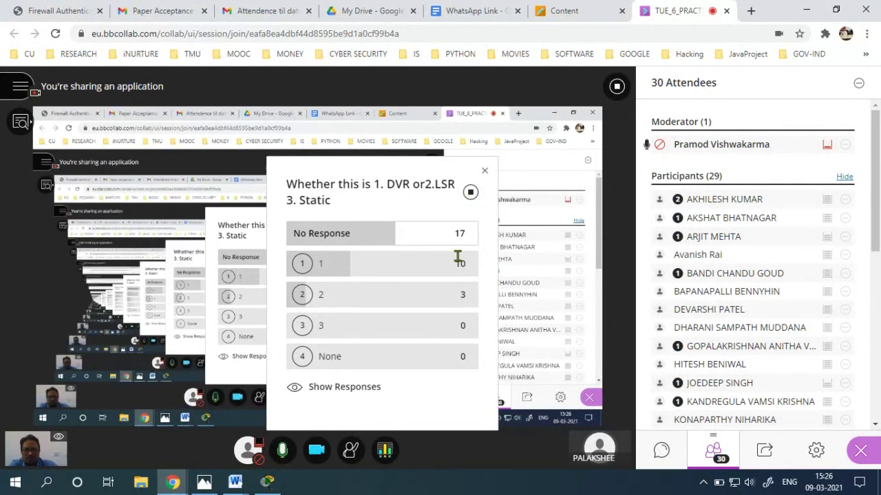
click(470, 193)
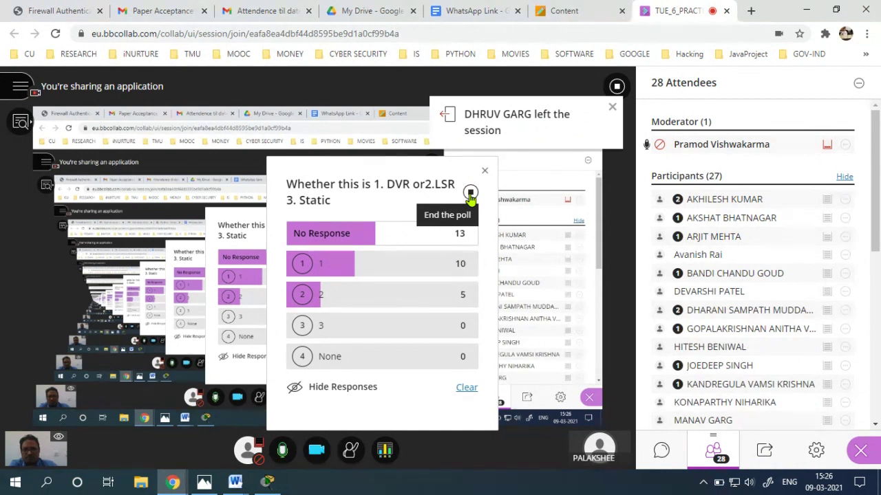
- Switch to Packet Tracer and delete Scenario 0 to clear the captured simulation events
click(266, 483)
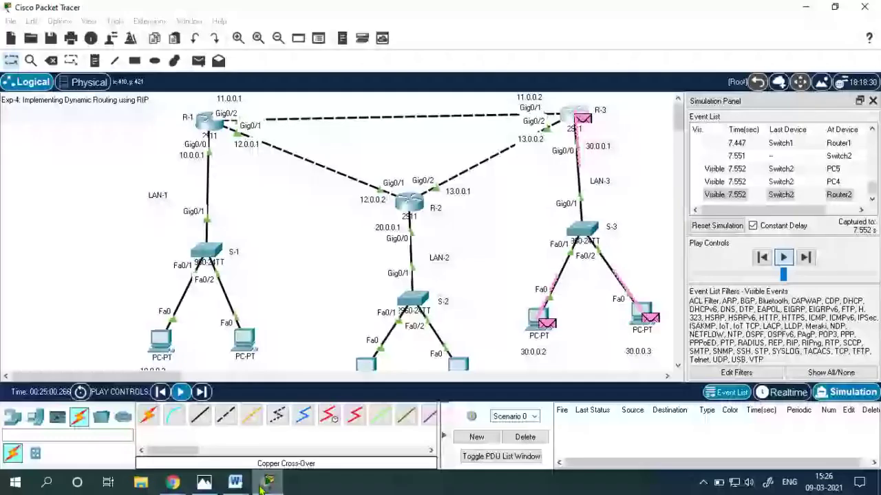
click(532, 441)
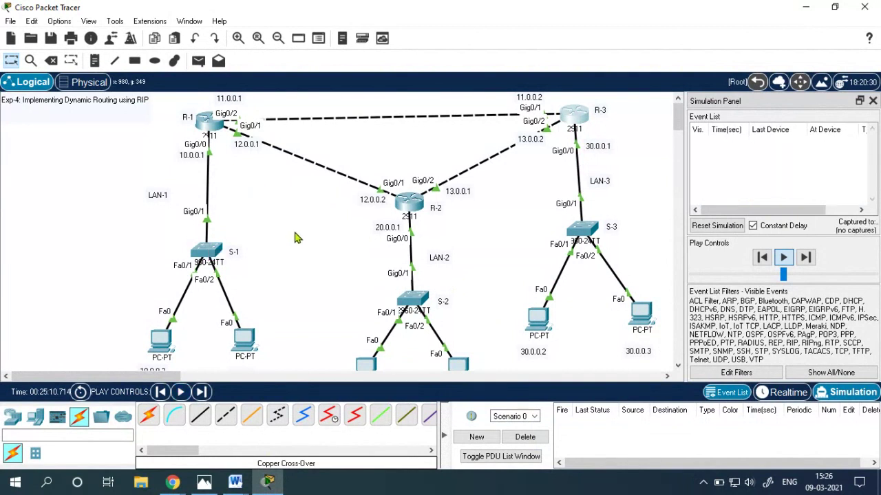
- Add a simple PDU from the LAN-1 PC at 10.0.0.2 to the LAN-3 PC at 30.0.0.3
click(198, 62)
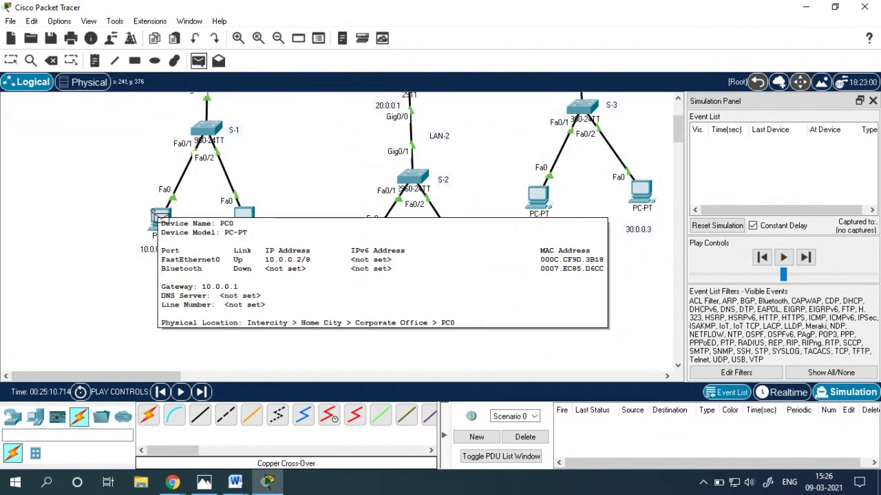
click(163, 219)
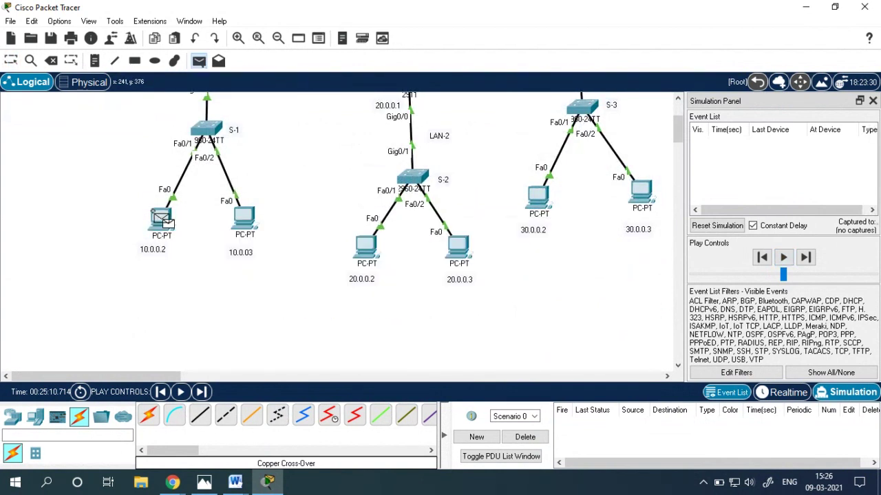
click(624, 187)
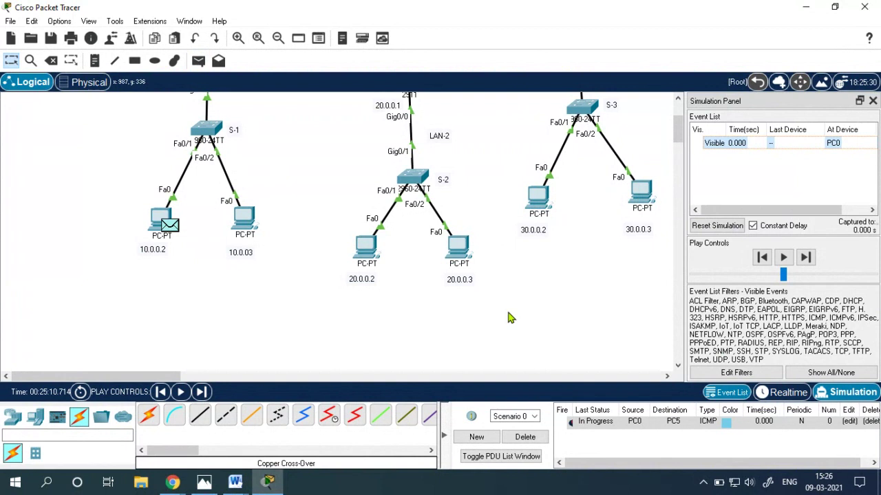
- Examine the possible packet paths from R-1, highlighting router R-2 and router R-3 with their interface addresses
scroll(536, 320, up, 3)
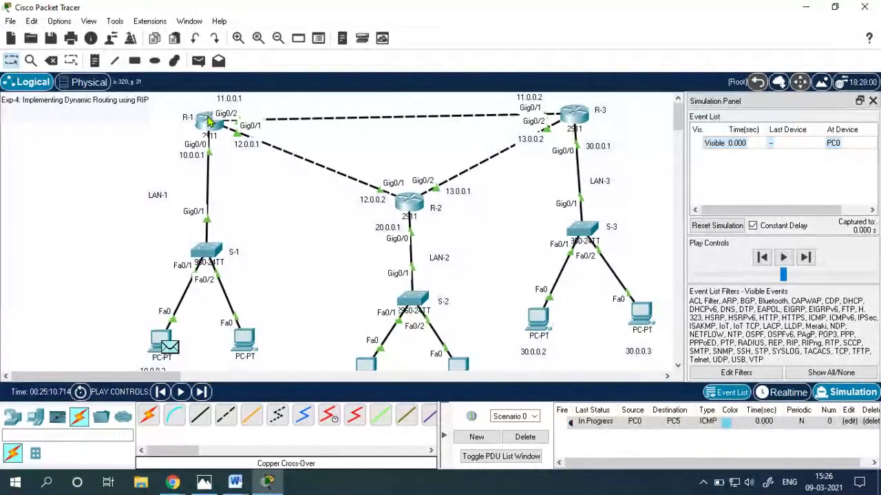
mouse_move(208, 120)
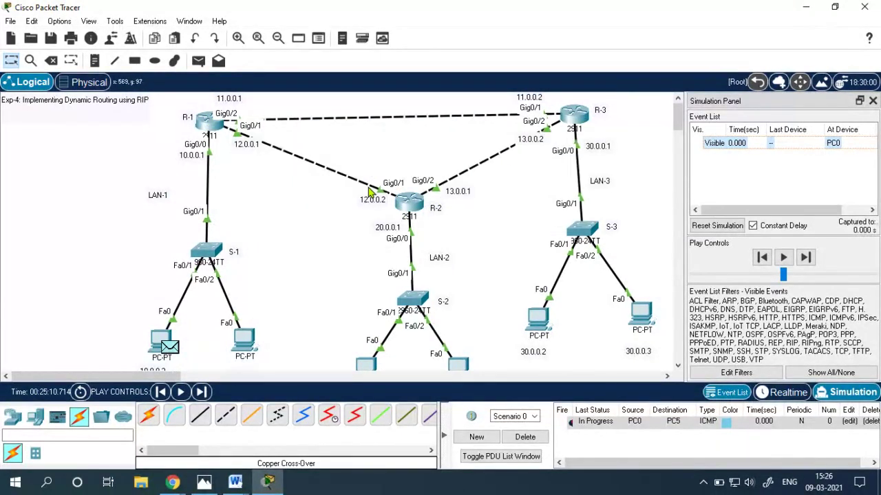
drag(367, 155, 484, 245)
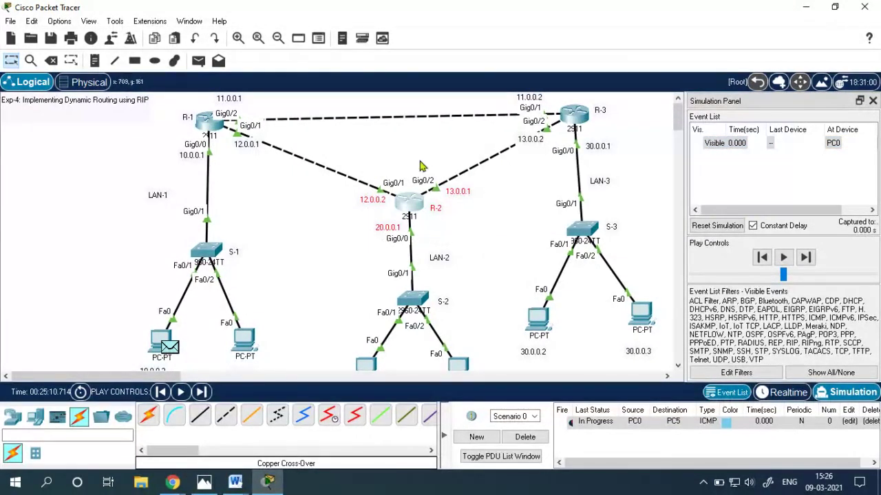
drag(482, 99, 607, 124)
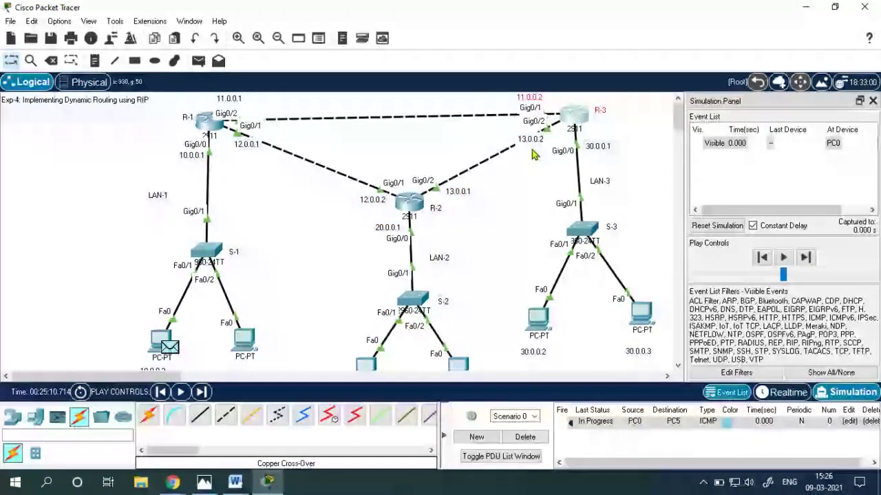
click(532, 155)
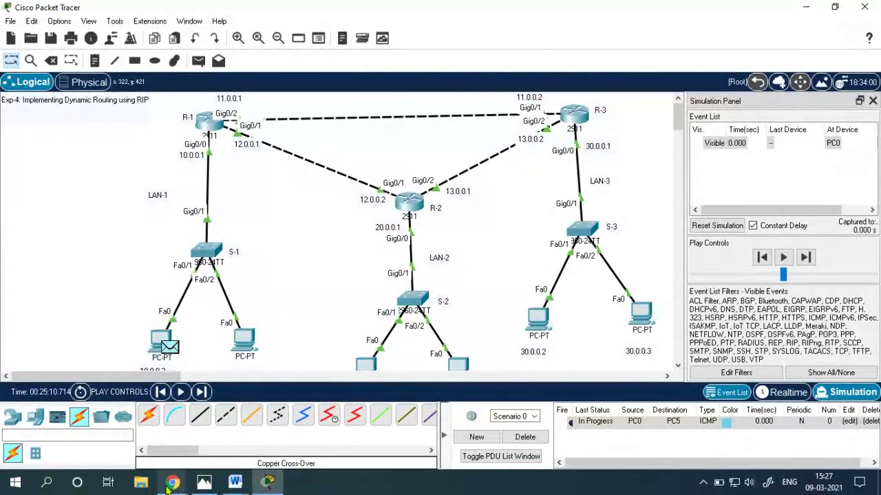
- Switch to Chrome to check the Bb Collaborate session, reload the Firewall Authentication Keepalive page, and return to Packet Tracer
mouse_move(172, 484)
click(103, 426)
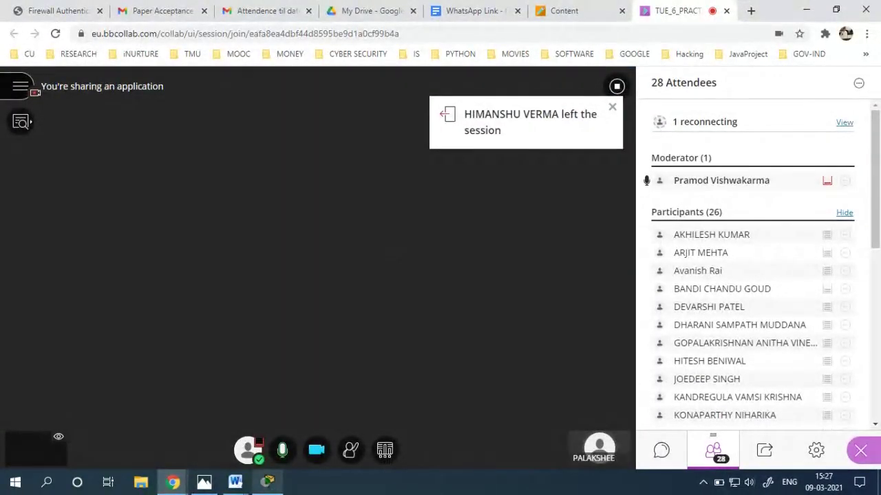
click(267, 482)
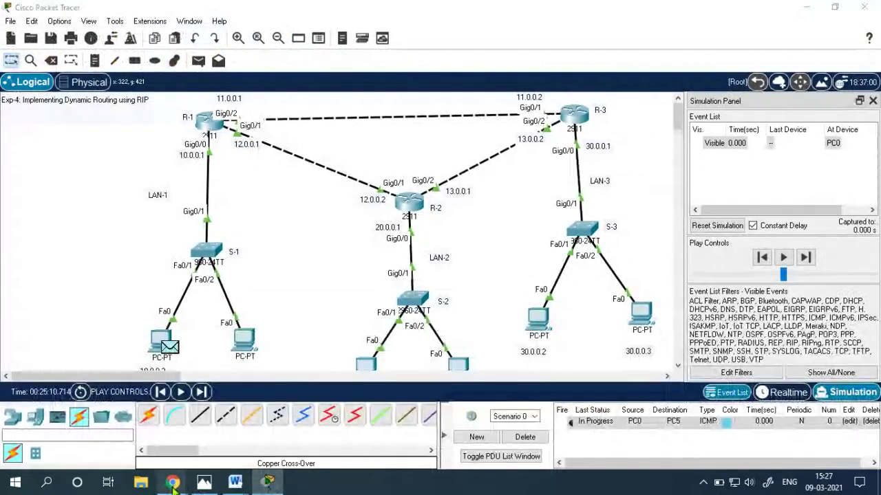
mouse_move(157, 491)
click(82, 447)
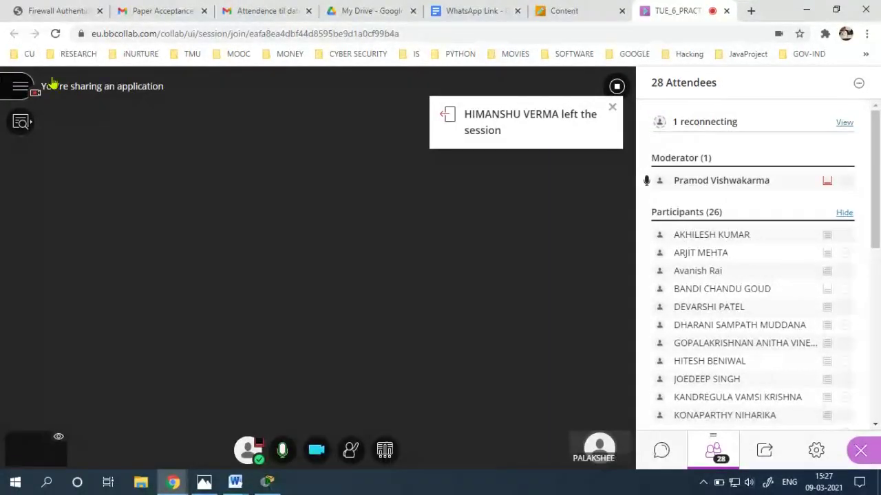
click(59, 11)
click(56, 36)
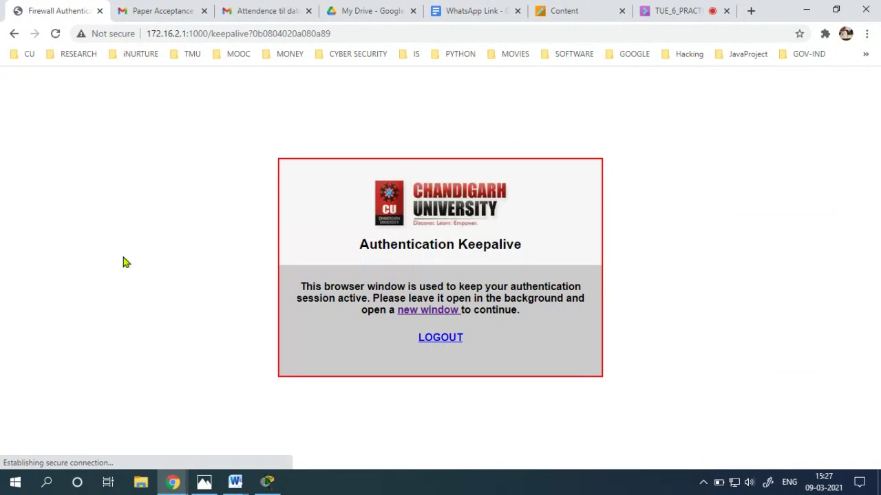
click(269, 483)
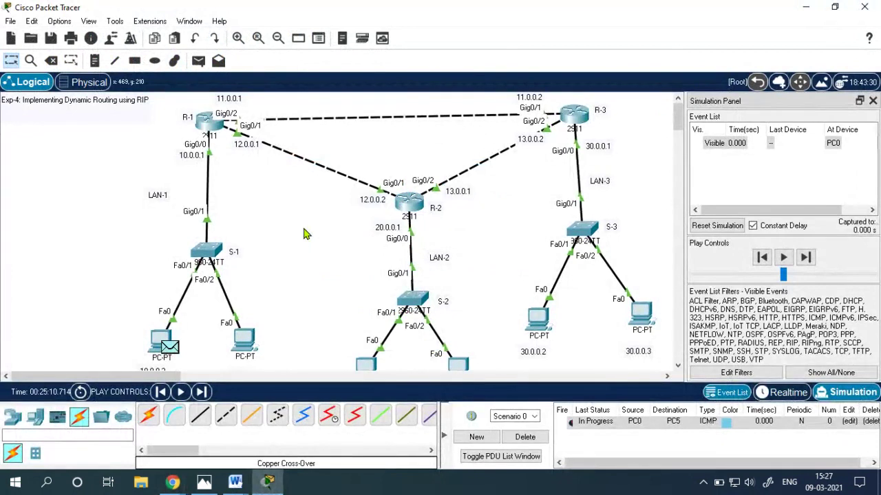
- Check the reconnected Bb Collaborate session in Chrome, then switch back to Packet Tracer
mouse_move(172, 483)
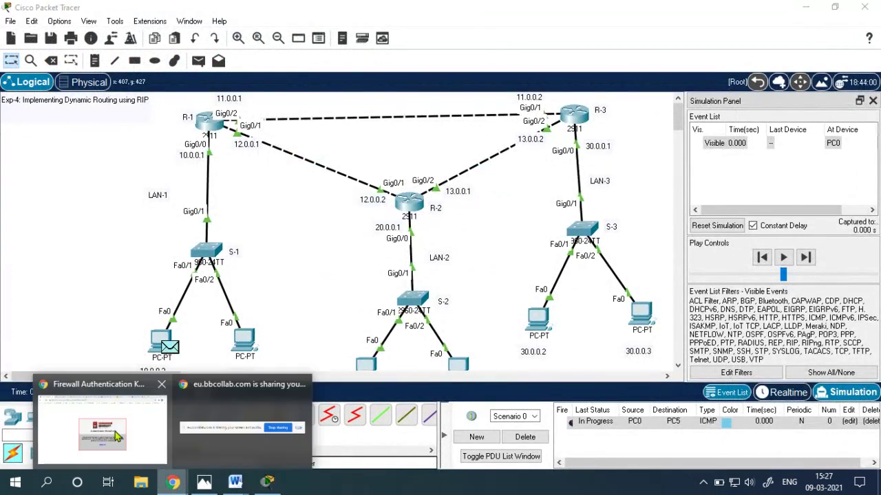
click(103, 411)
click(668, 13)
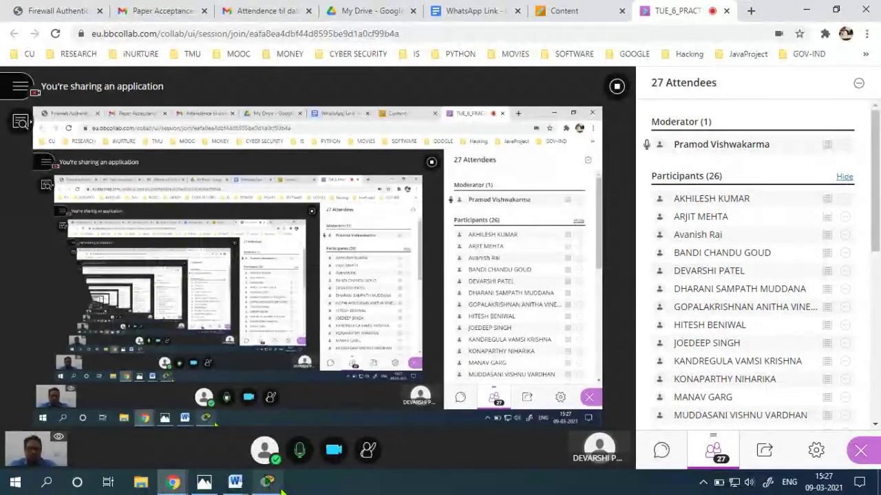
click(269, 483)
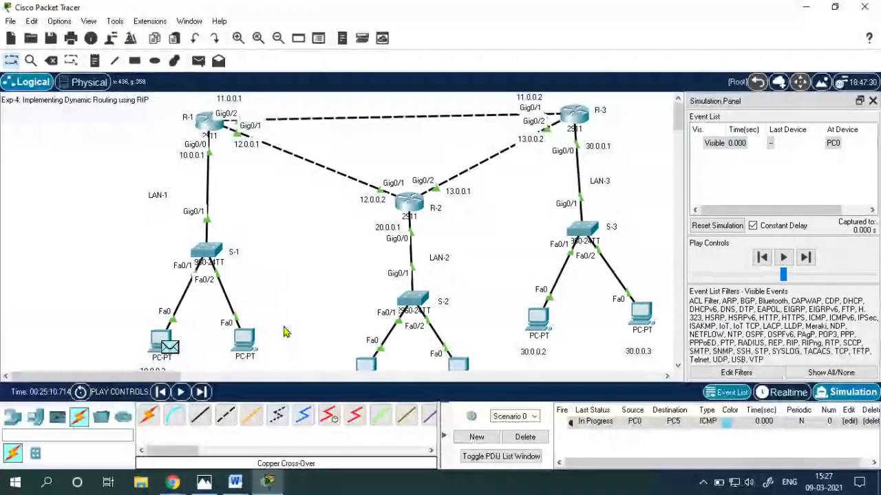
- Play the simulation and temporarily widen the event list to inspect the event types
click(782, 258)
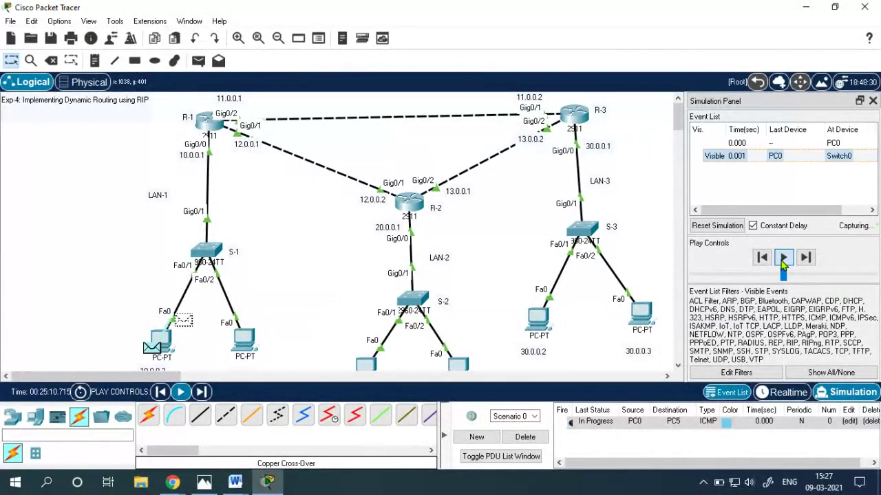
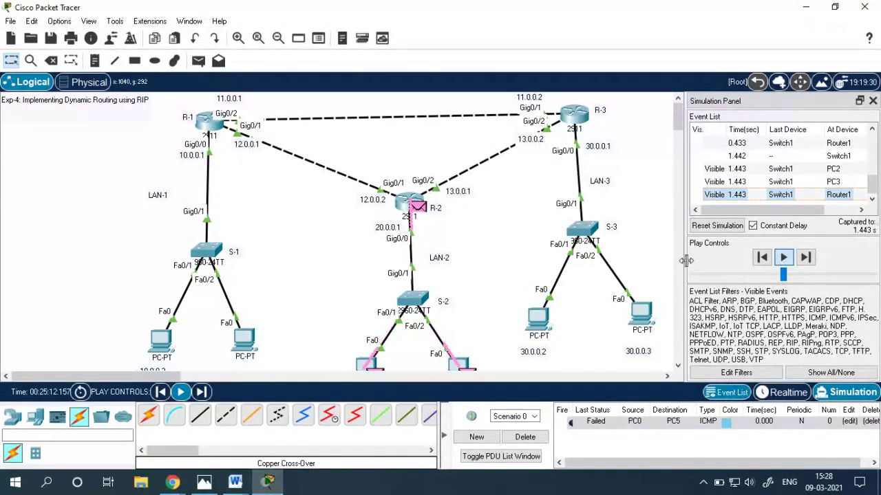
drag(686, 257, 613, 248)
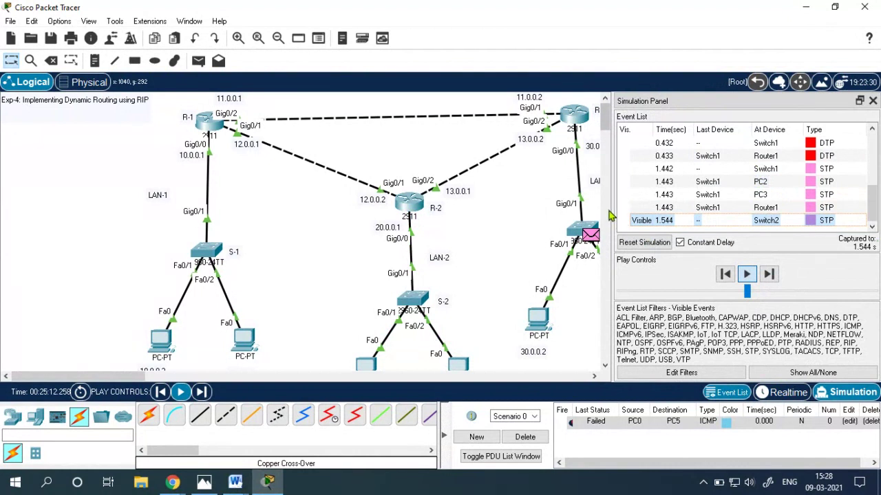
drag(612, 217, 692, 217)
- Add a second simple PDU from the 10.0.0.2 PC to the 30.0.0.3 PC
click(198, 61)
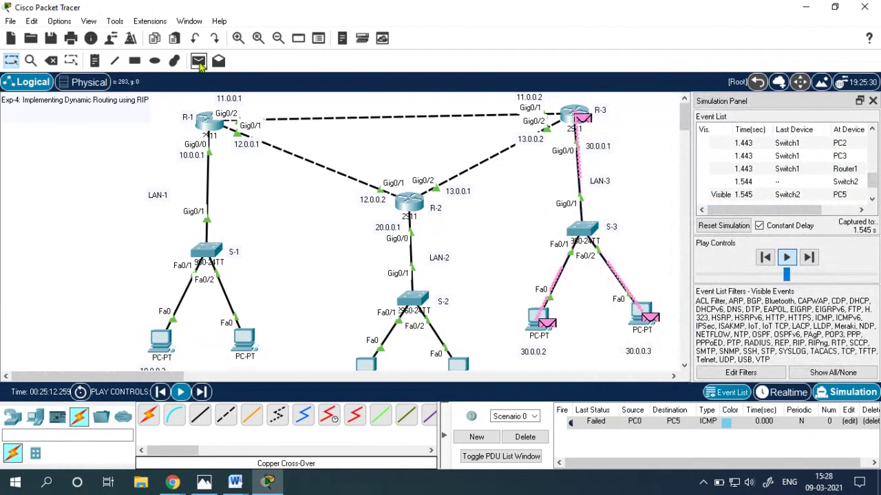
click(163, 342)
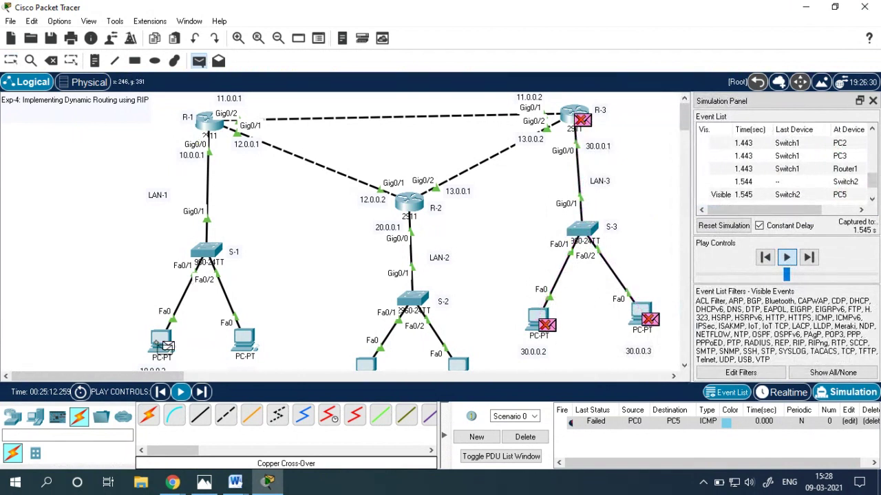
click(640, 313)
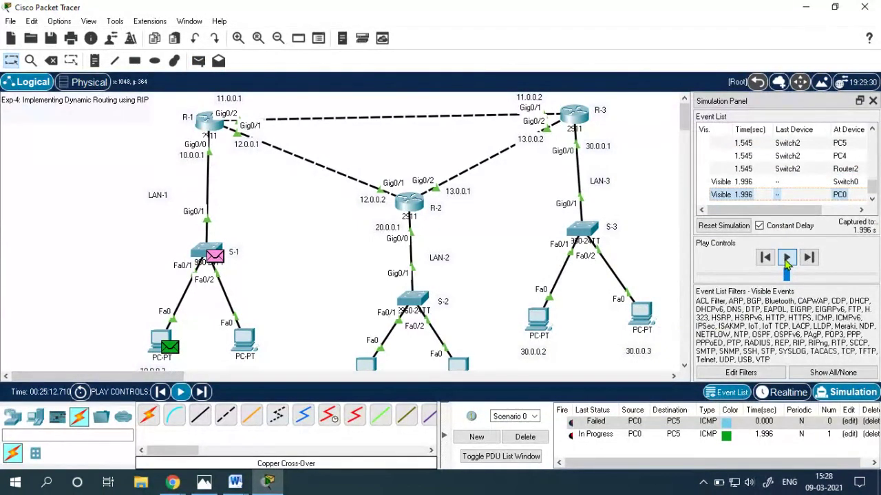
- Pause the simulation, increase its play speed slightly, and resume it to follow the second PDU, highlighting router R-2 on the alternative route
click(786, 259)
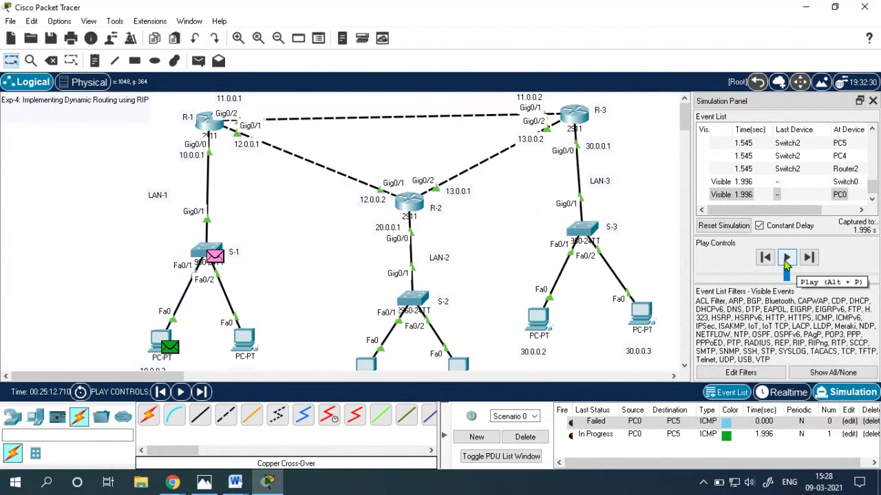
drag(792, 278, 806, 282)
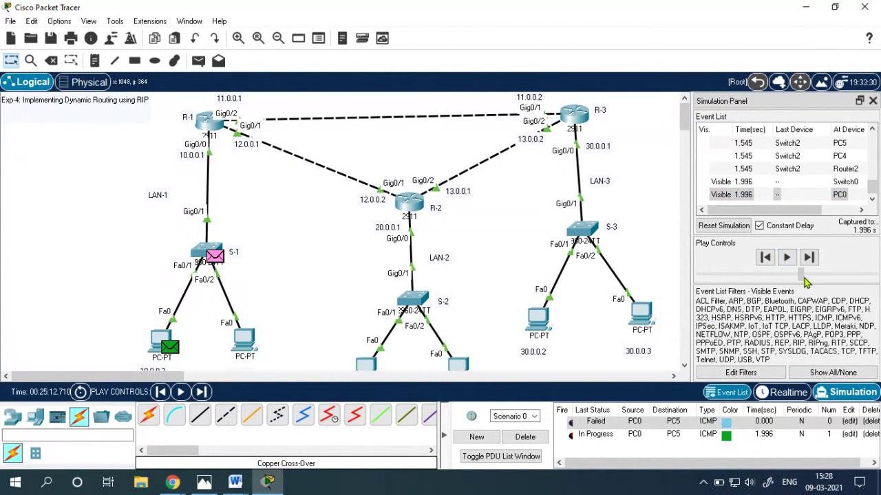
click(788, 260)
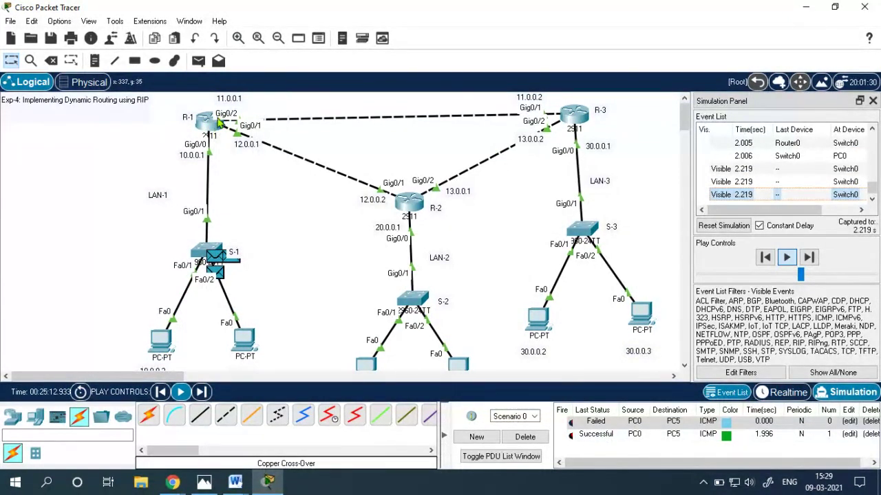
drag(328, 130, 493, 263)
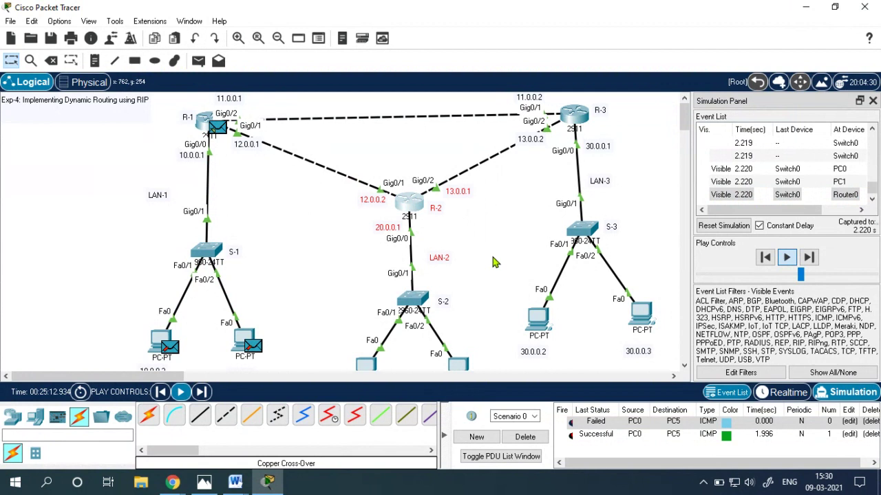
click(294, 198)
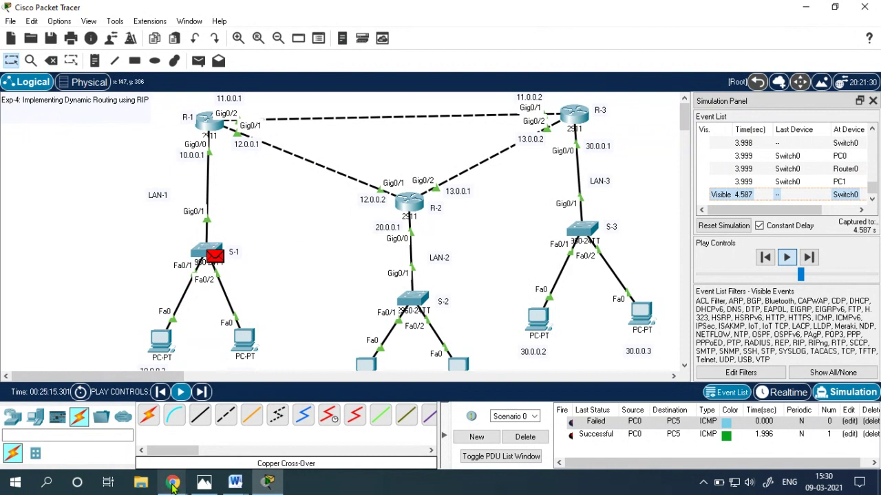
- Switch to the Bb Collaborate session to check the attendee responses, then return to Packet Tracer
mouse_move(172, 484)
click(158, 456)
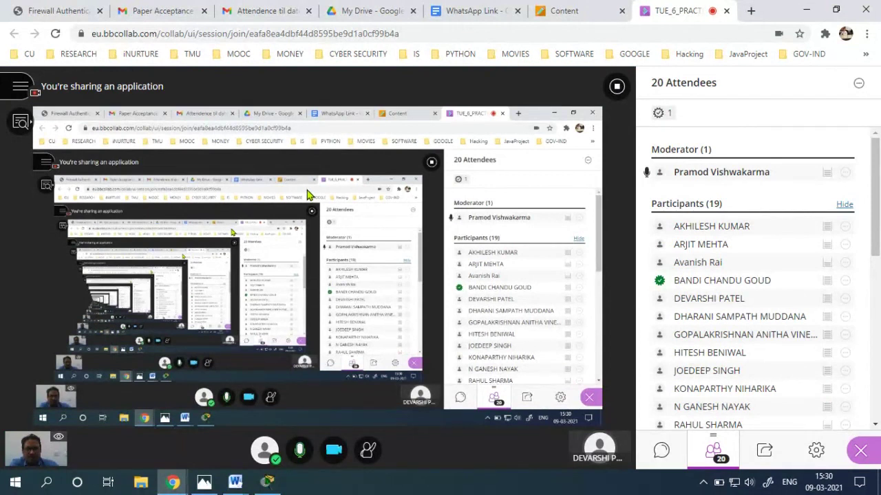
click(266, 483)
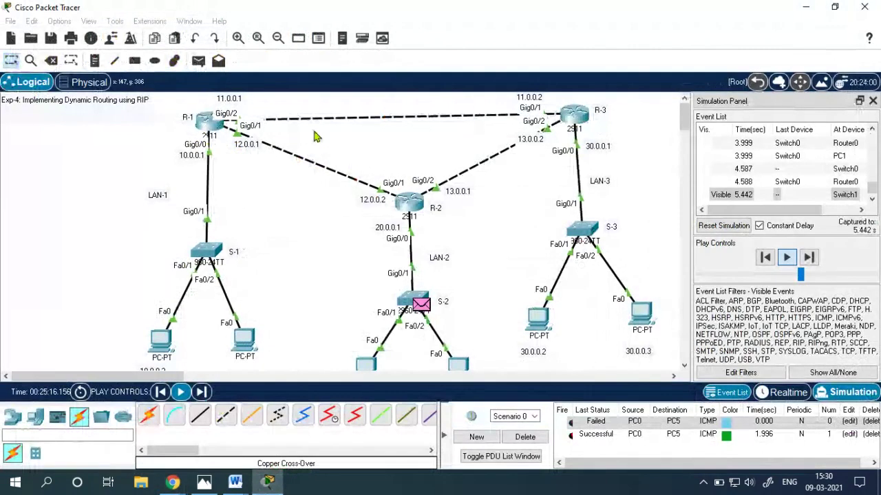
- Delete the direct link between routers R-1 and R-3, then return to the selection tool
click(55, 62)
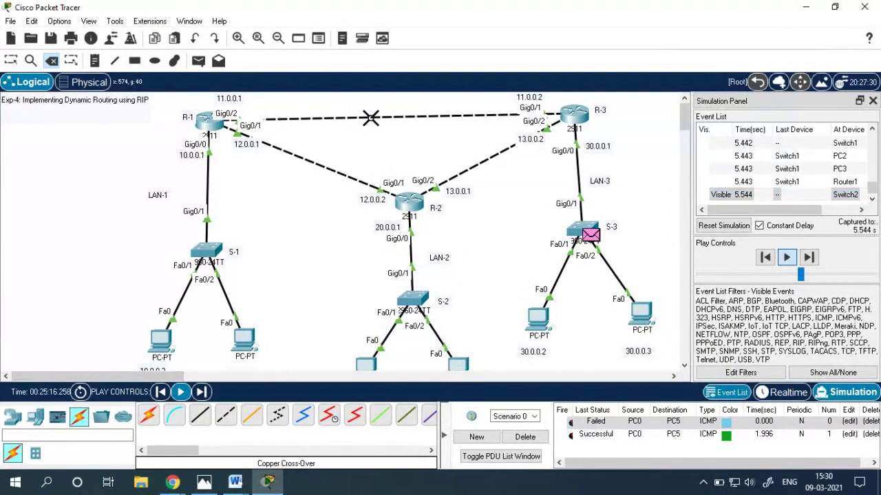
click(370, 117)
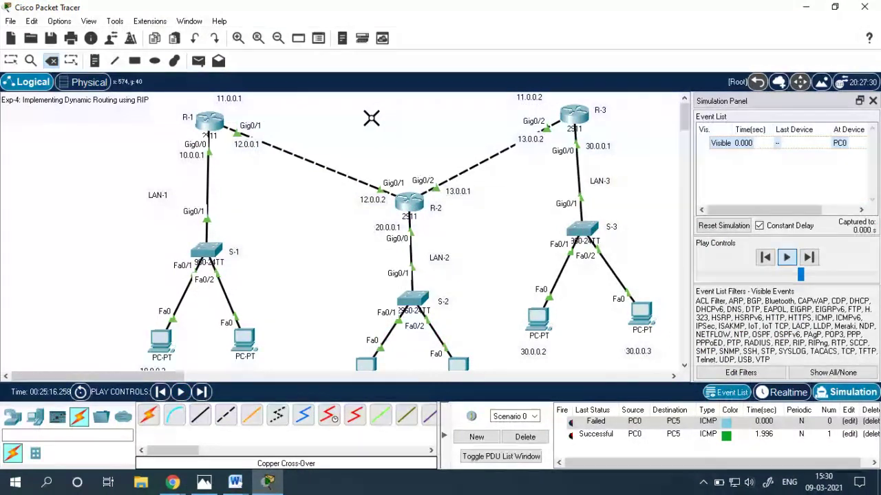
click(11, 62)
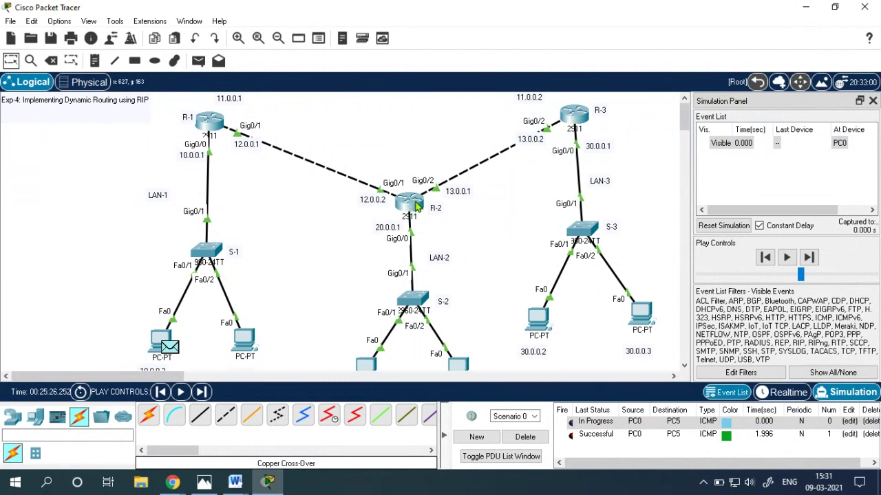
- Add another simple PDU from PC0 in LAN-1 to PC5 in LAN-3 to test the path through R-2
click(198, 61)
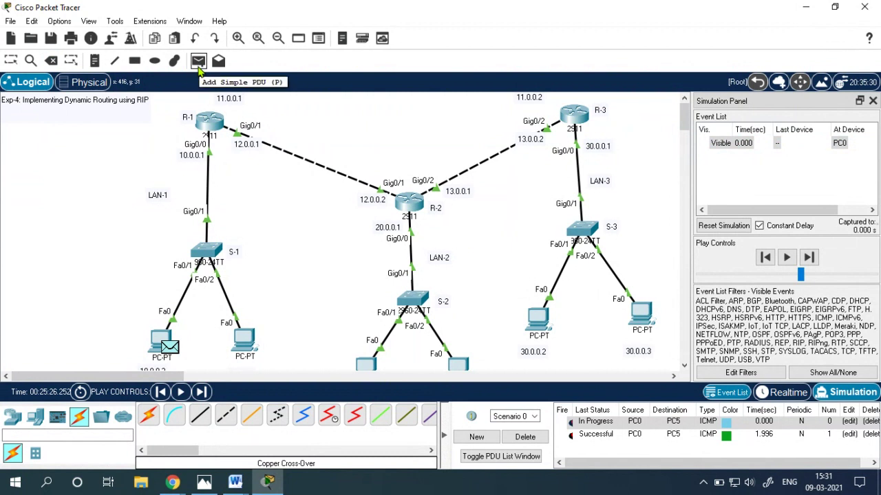
click(158, 337)
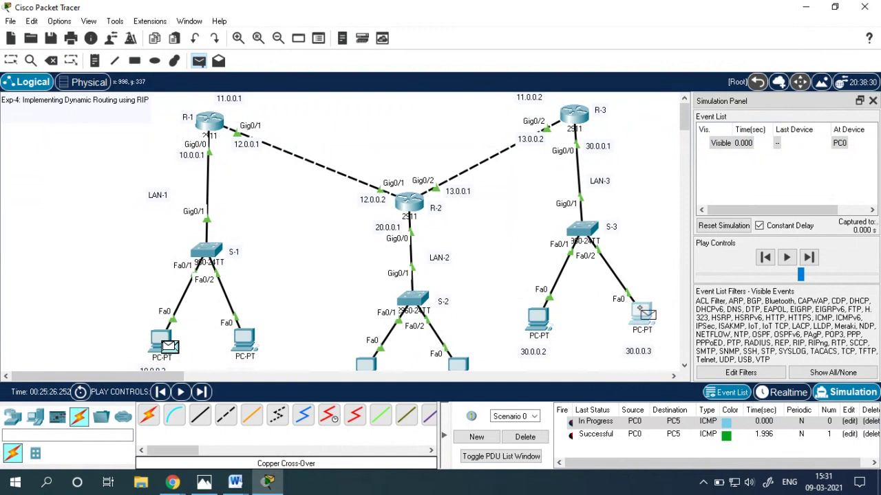
click(643, 314)
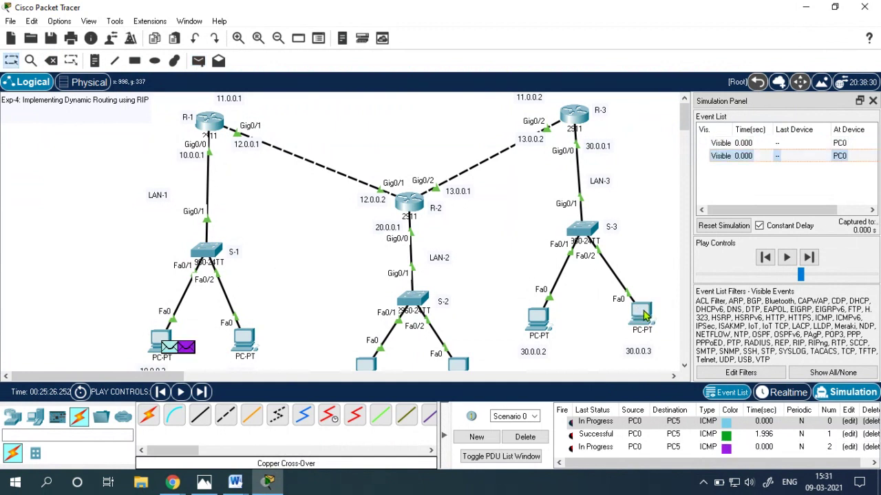
- Play the simulation to follow the pending PDU from PC0, and resume it after the pause
click(788, 257)
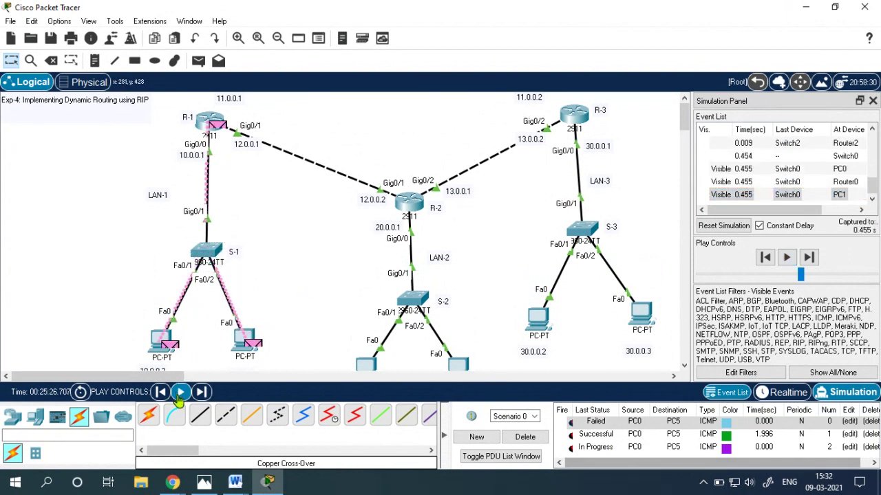
click(787, 258)
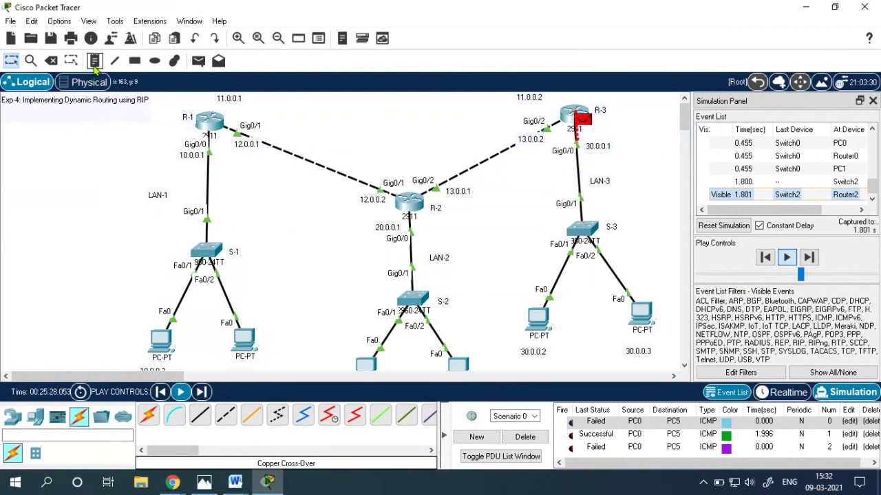
- Add one more simple PDU from PC0 in LAN-1 to PC5 in LAN-3 while the simulation is playing
click(199, 61)
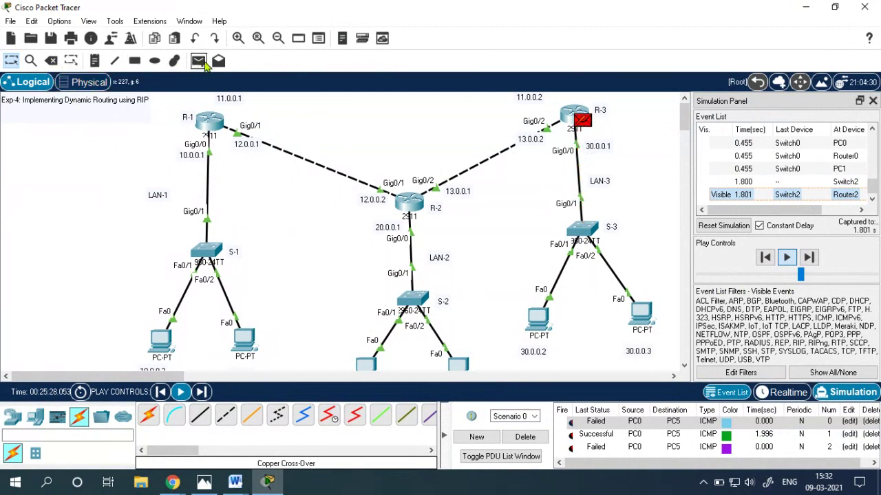
click(162, 339)
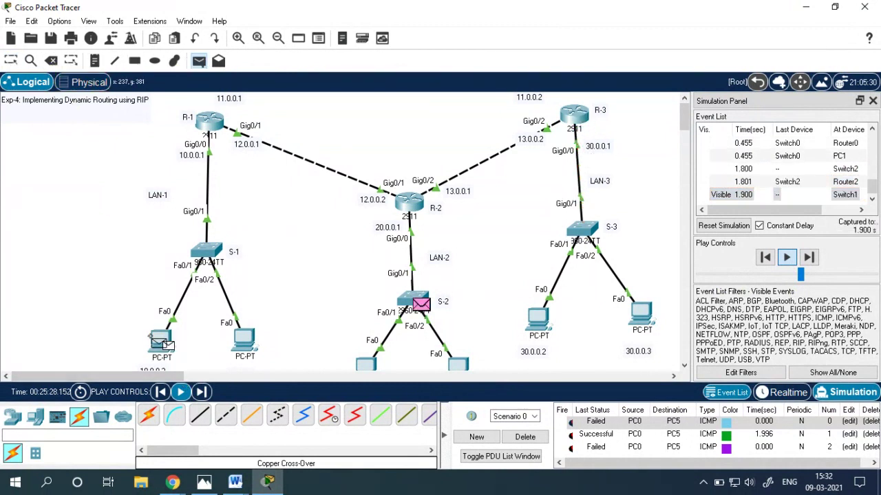
click(637, 313)
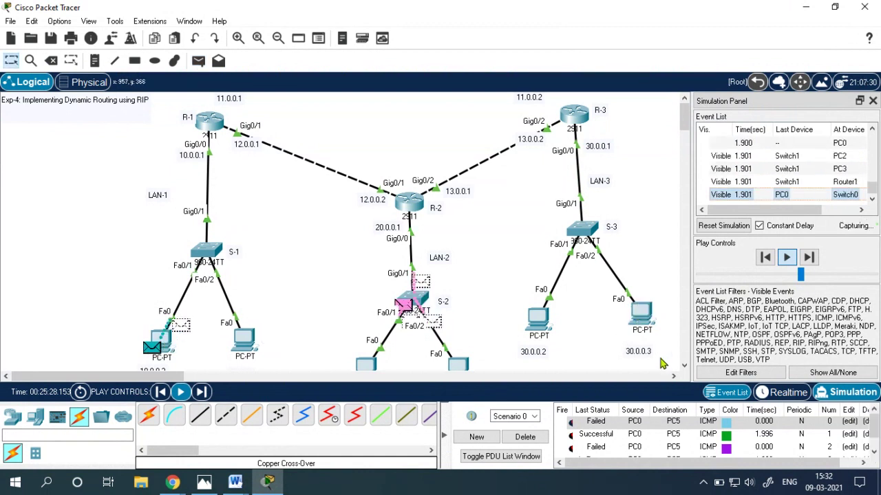
- Pause and resume the simulation, and examine the last status of each PDU in the PDU list
click(787, 258)
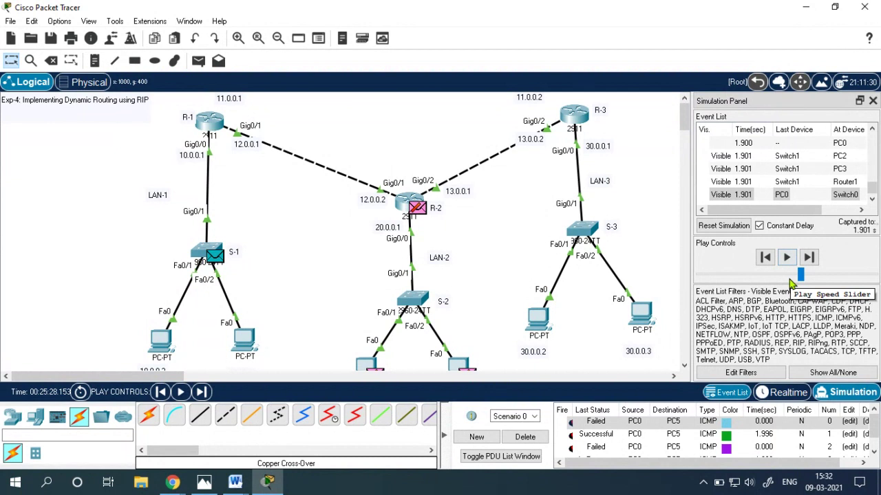
click(786, 257)
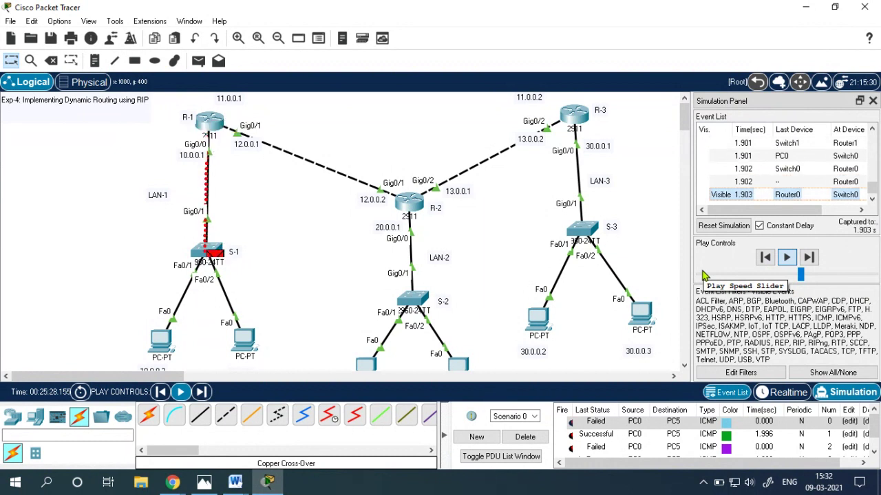
scroll(618, 441, down, 1)
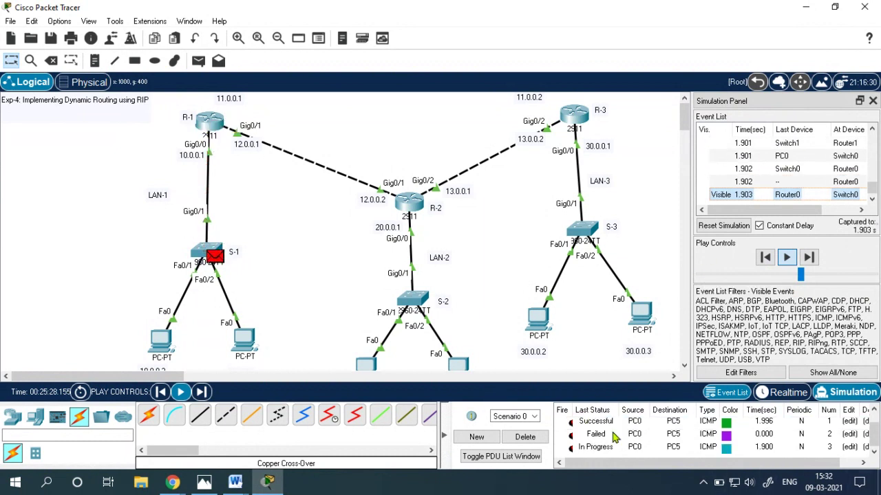
scroll(603, 453, up, 1)
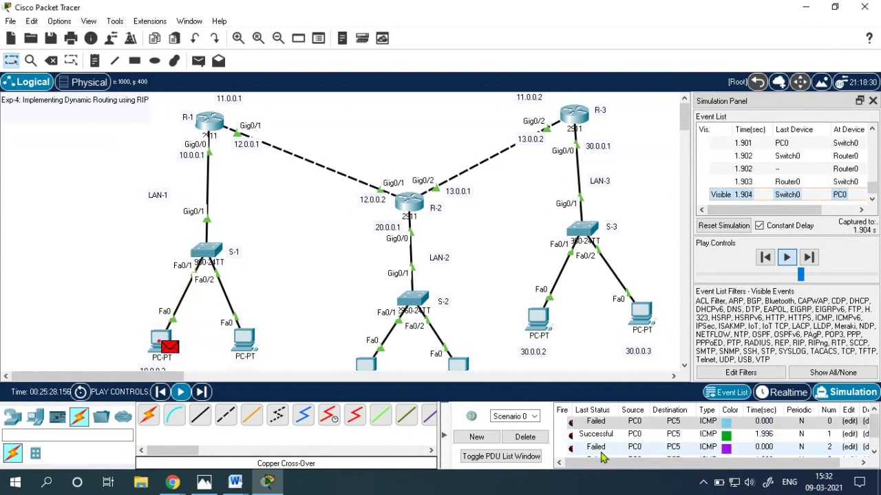
scroll(611, 454, down, 1)
scroll(618, 457, up, 1)
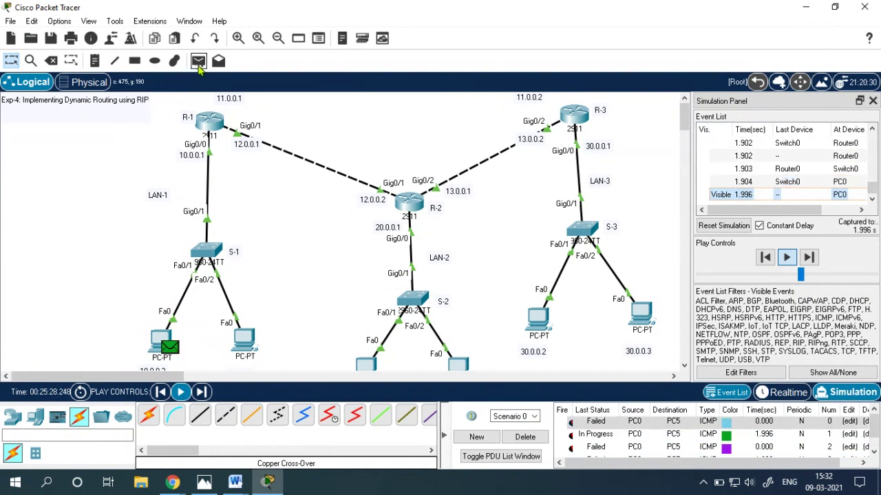
- Clear all PDUs from Scenario 0 and add a fresh simple PDU from PC0 in LAN-1 to PC5 in LAN-3
click(525, 439)
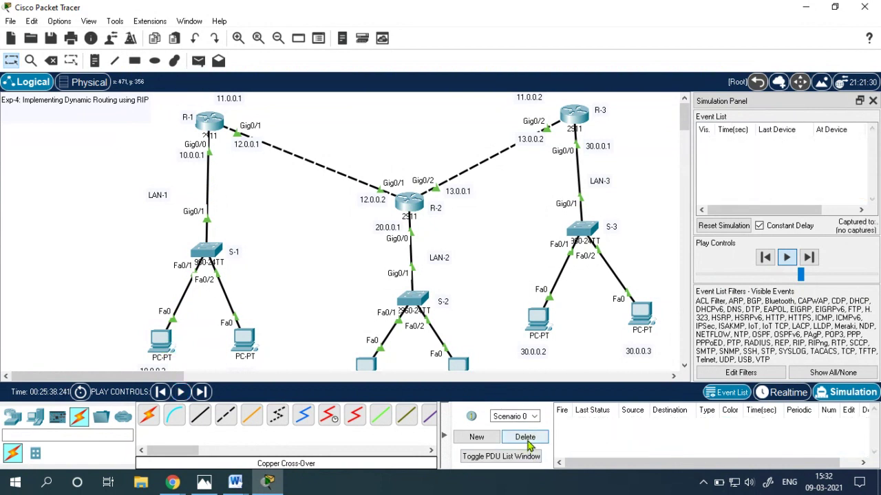
click(199, 61)
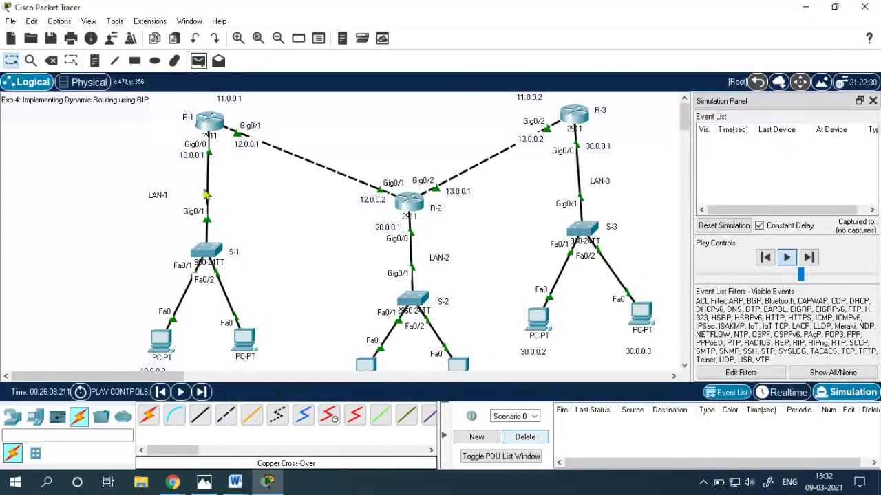
click(164, 344)
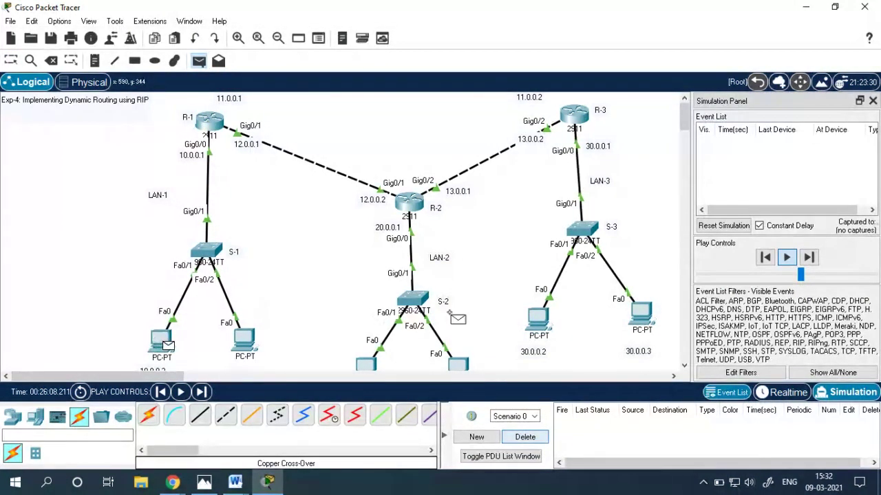
click(638, 315)
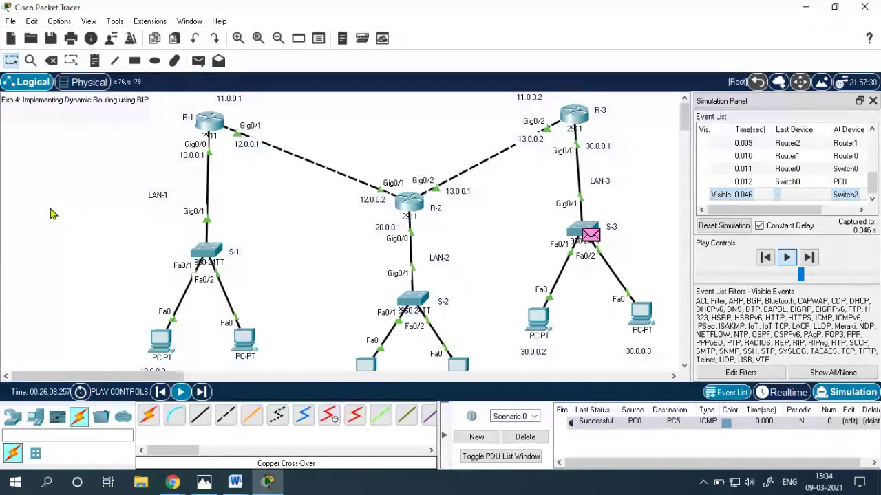
- Highlight routers R-1, R-2 and R-3 together on the route between LAN-1 and LAN-3, then clear the selection
drag(172, 102, 638, 203)
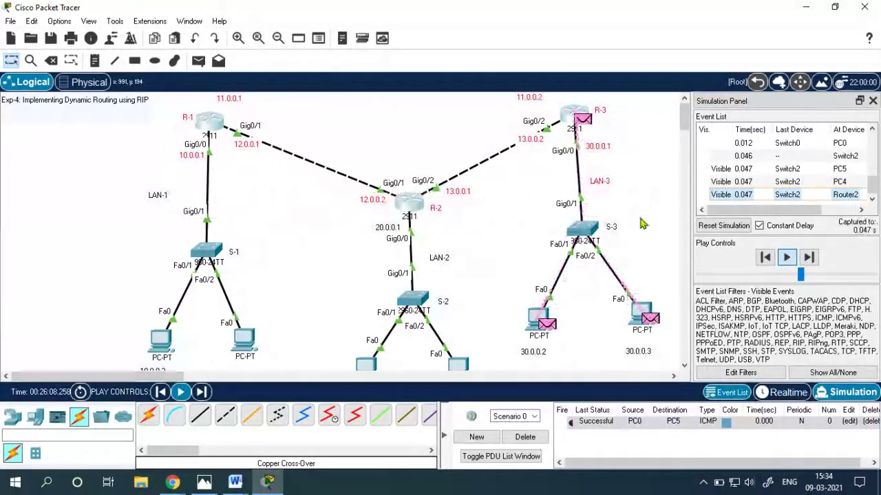
click(98, 234)
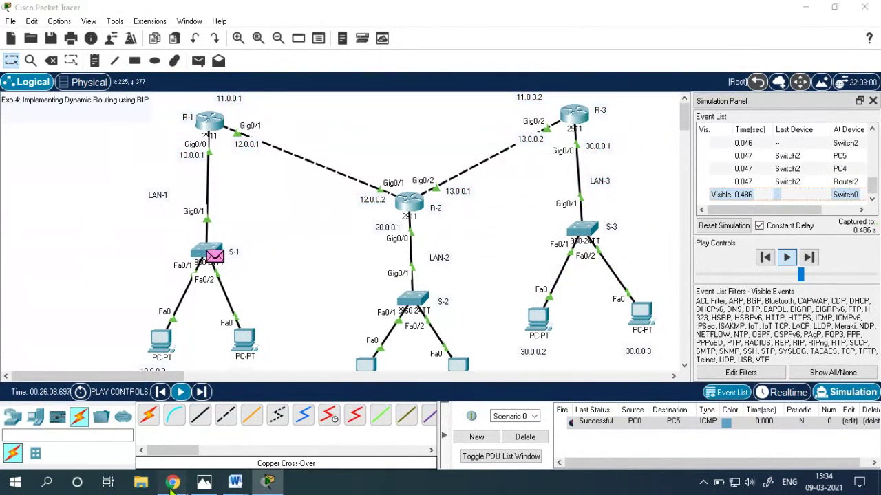
- Switch to the Bb Collaborate session in Chrome and stop sharing the application
mouse_move(173, 482)
click(74, 424)
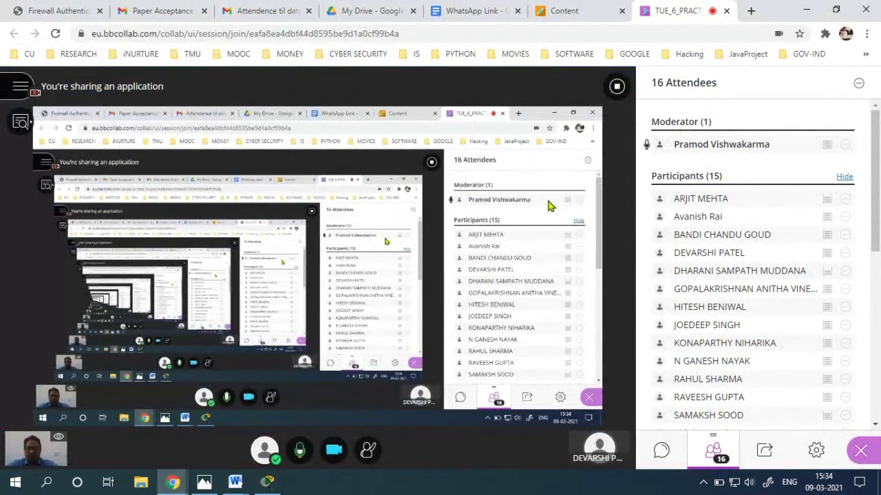
click(617, 87)
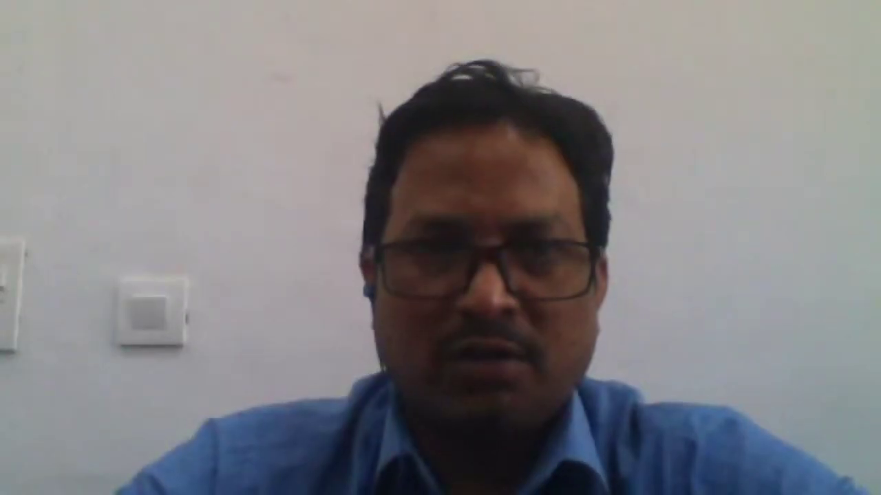